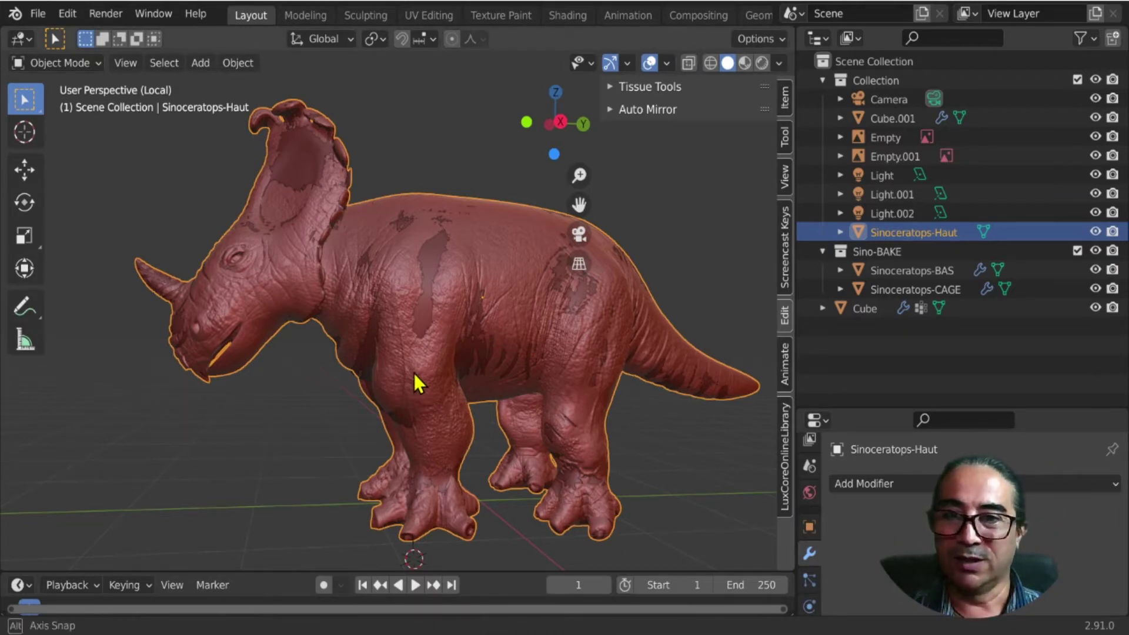
Hide and re-show the Sino-BAKE collection while orbiting the dinosaur.
middle_click_drag(416, 383, 429, 378)
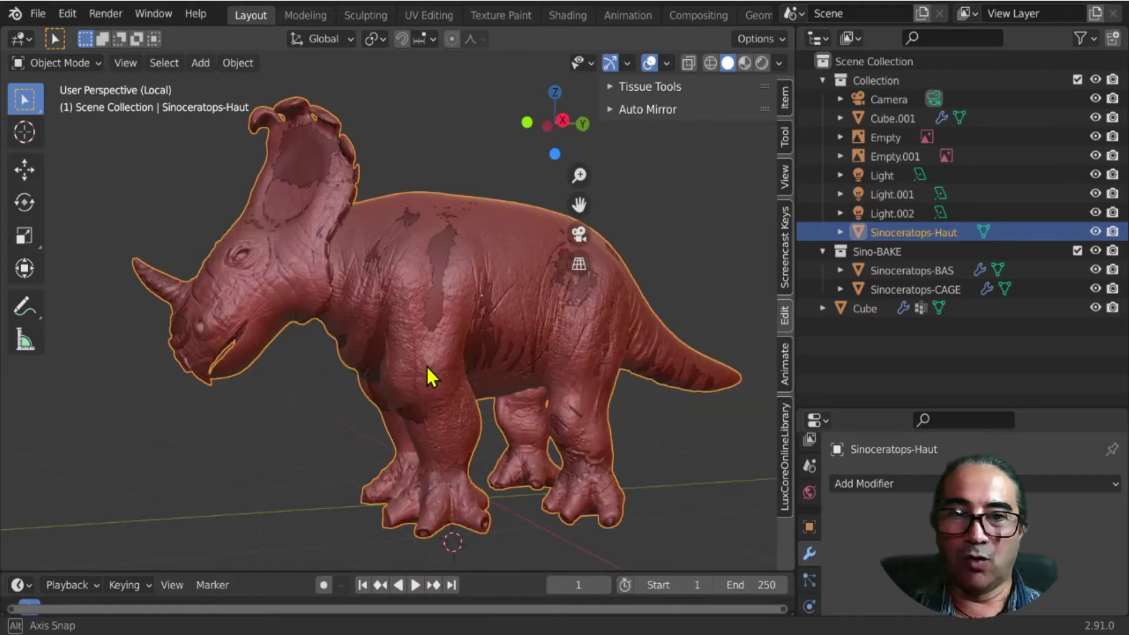
left_click(1095, 251)
middle_click_drag(622, 302, 580, 315)
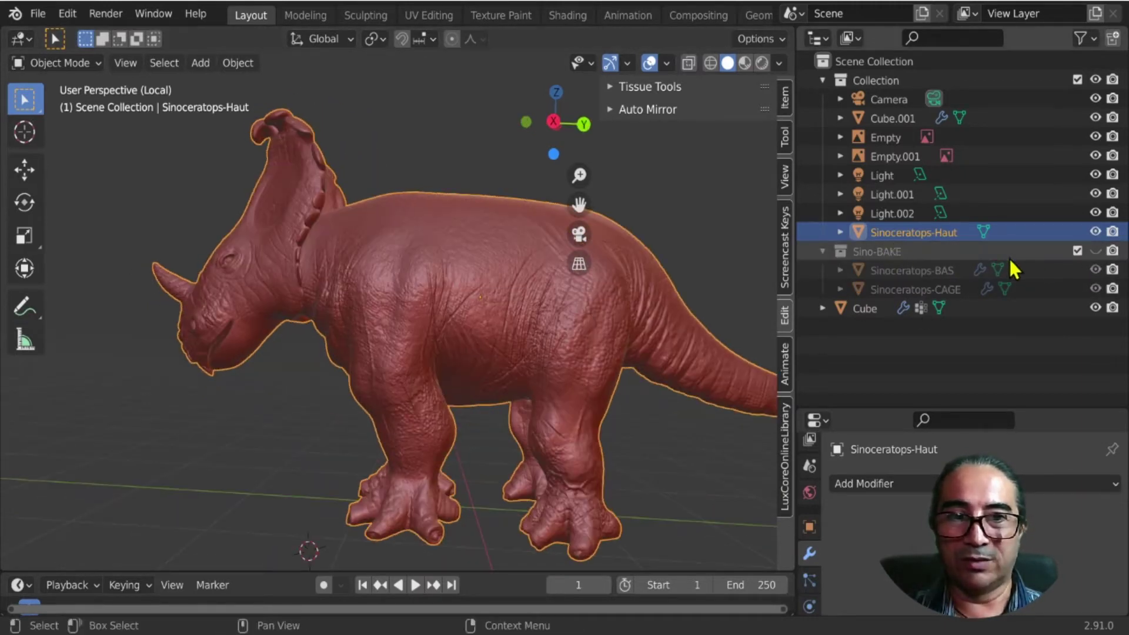
left_click(1095, 252)
Make Sinoceratops-BAS the active object and orbit to inspect it from front and rear.
left_click(915, 272)
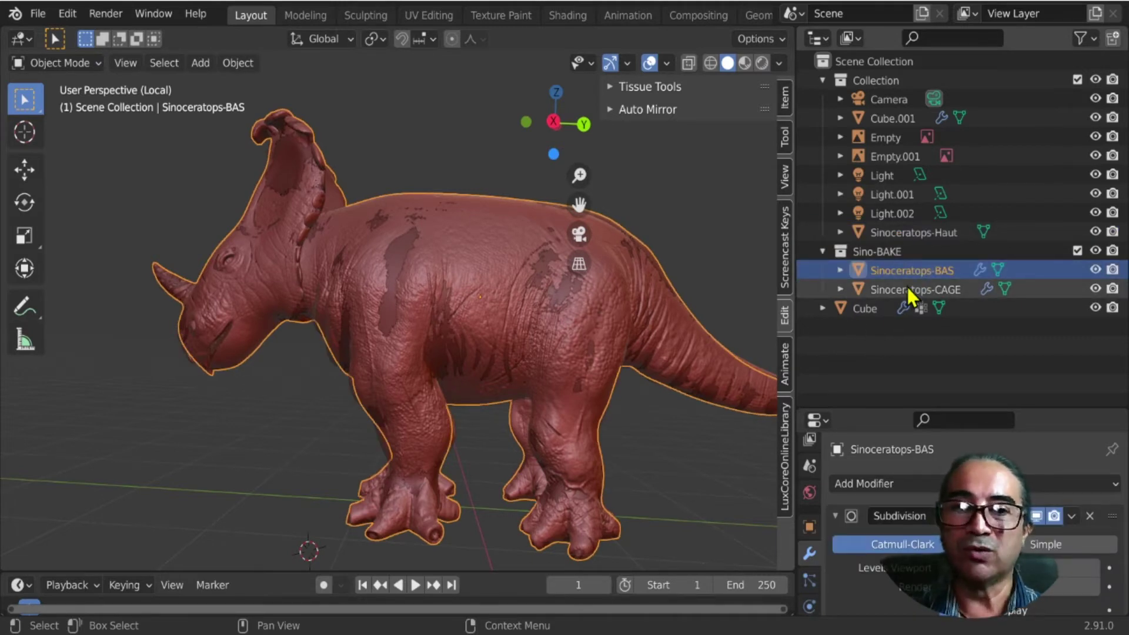
left_click(909, 232)
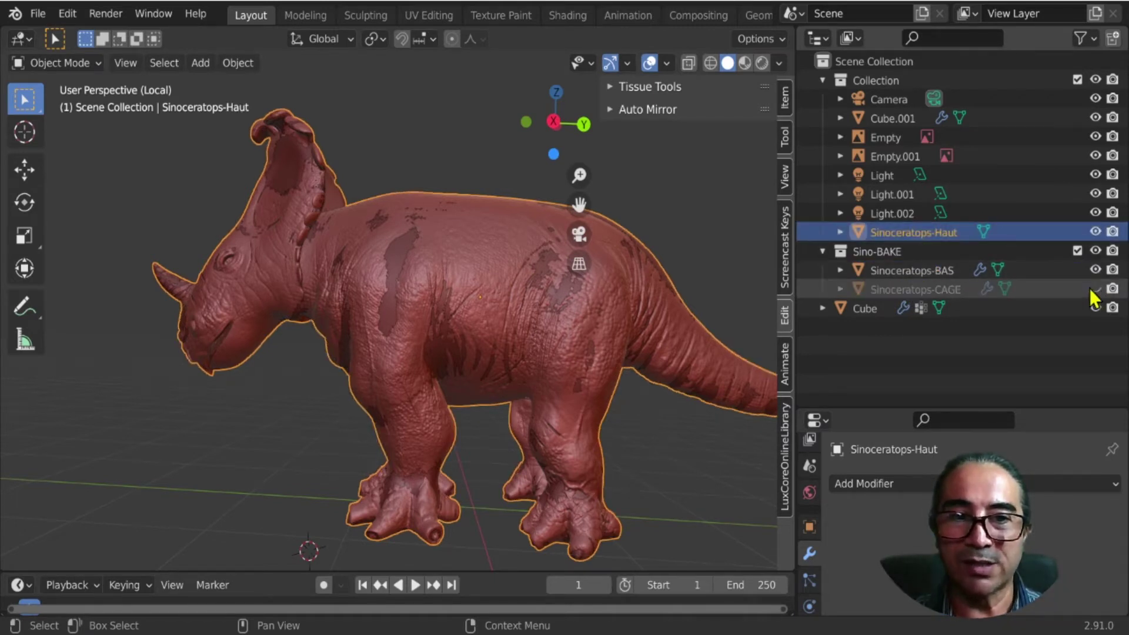
left_click(917, 272)
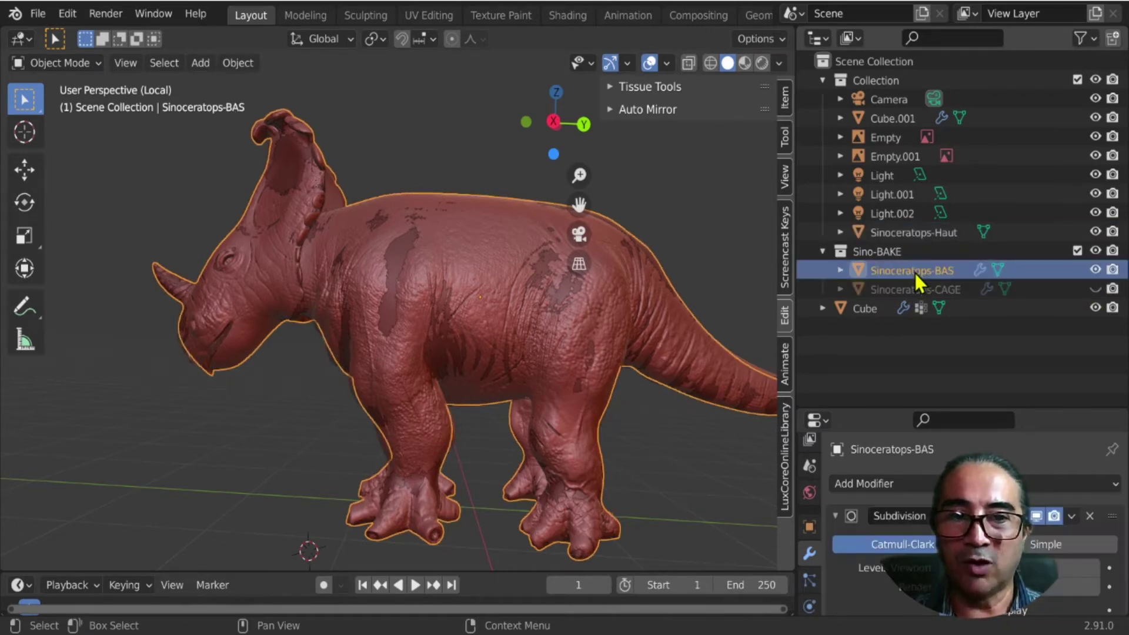
middle_click_drag(496, 353, 429, 295)
scroll(438, 267, "up", 2)
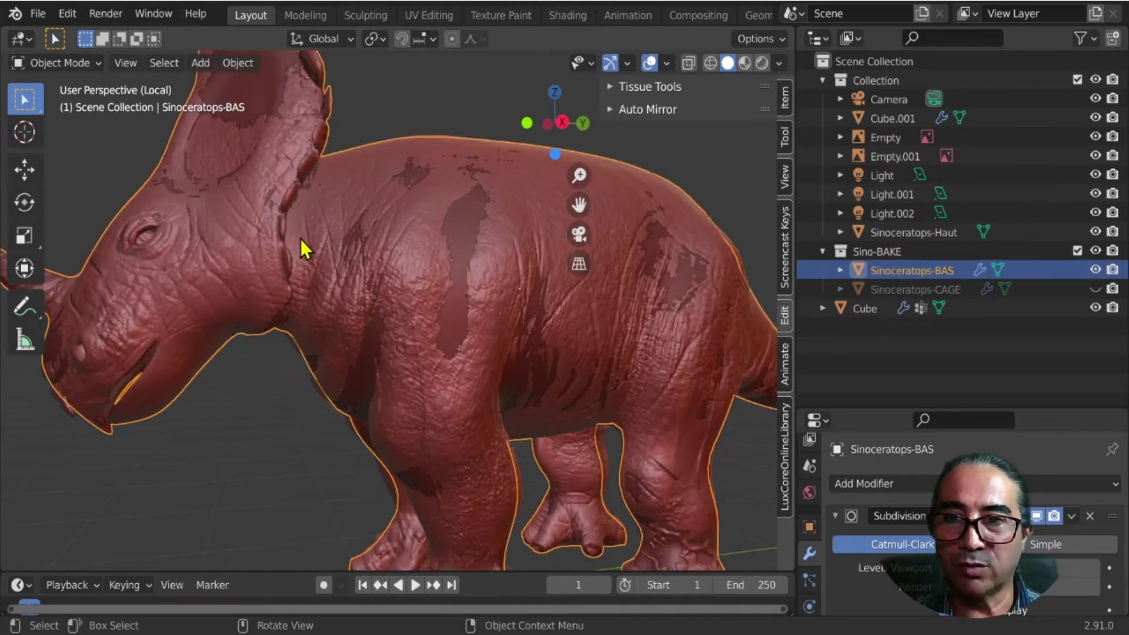
scroll(303, 247, "down", 2)
middle_click_drag(357, 265, 297, 115)
mouse_move(307, 350)
middle_mouse_down()
mouse_move(414, 346)
mouse_move(239, 415)
middle_mouse_up()
middle_click_drag(621, 350, 580, 310)
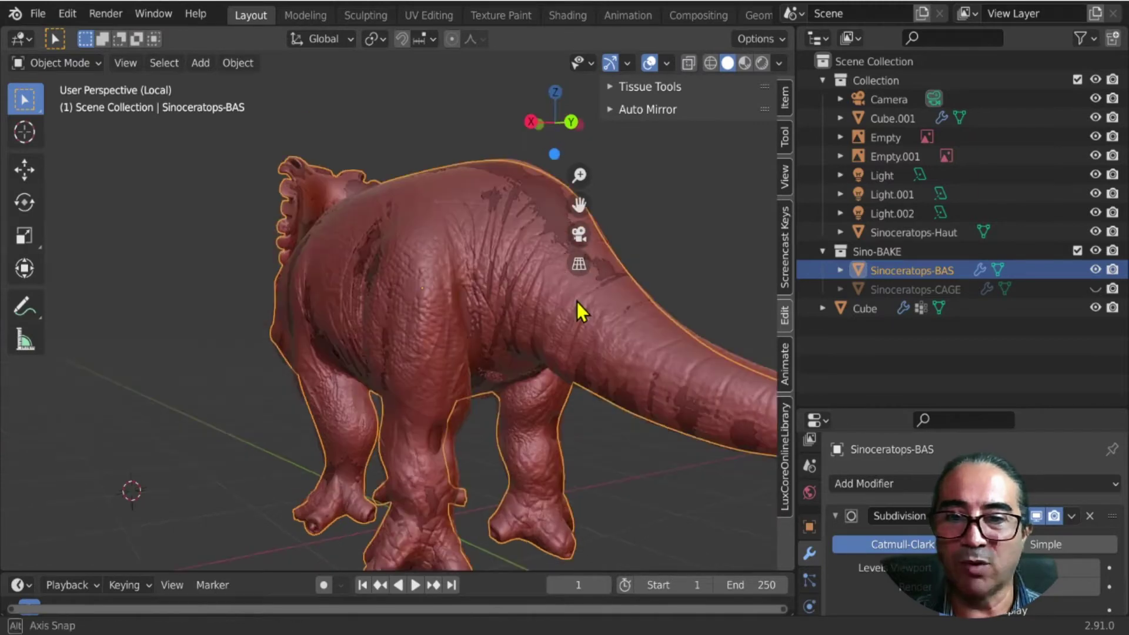
middle_click_drag(507, 434, 457, 230)
Switch to the Sculpting workspace and orbit to a side view of the dinosaur.
left_click(364, 15)
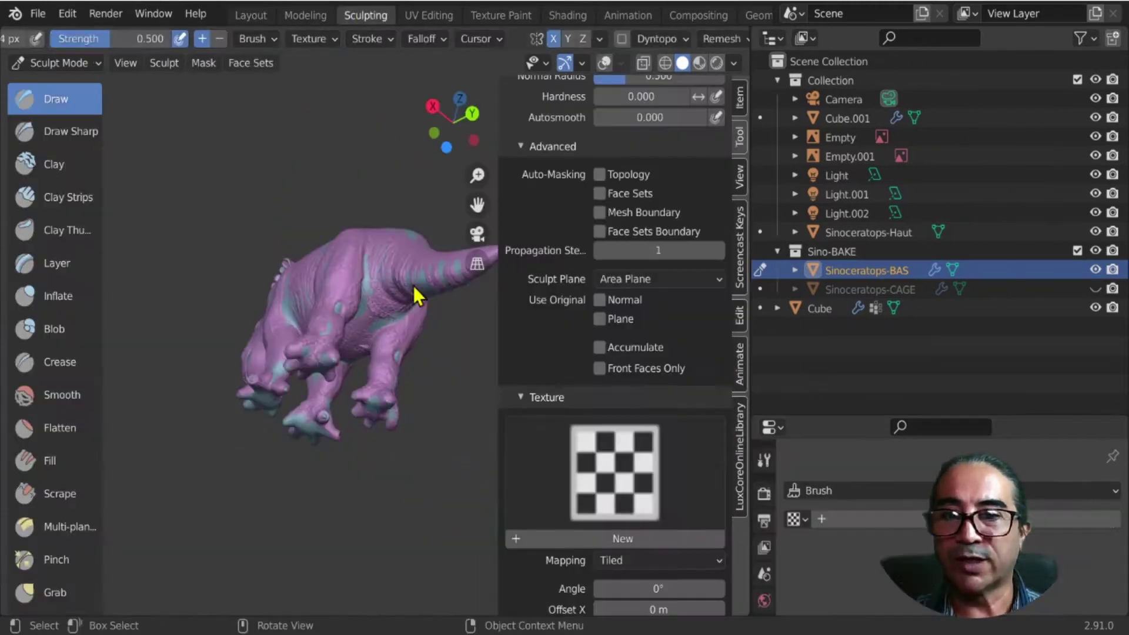
middle_click_drag(378, 460, 340, 453)
scroll(319, 272, "up", 3)
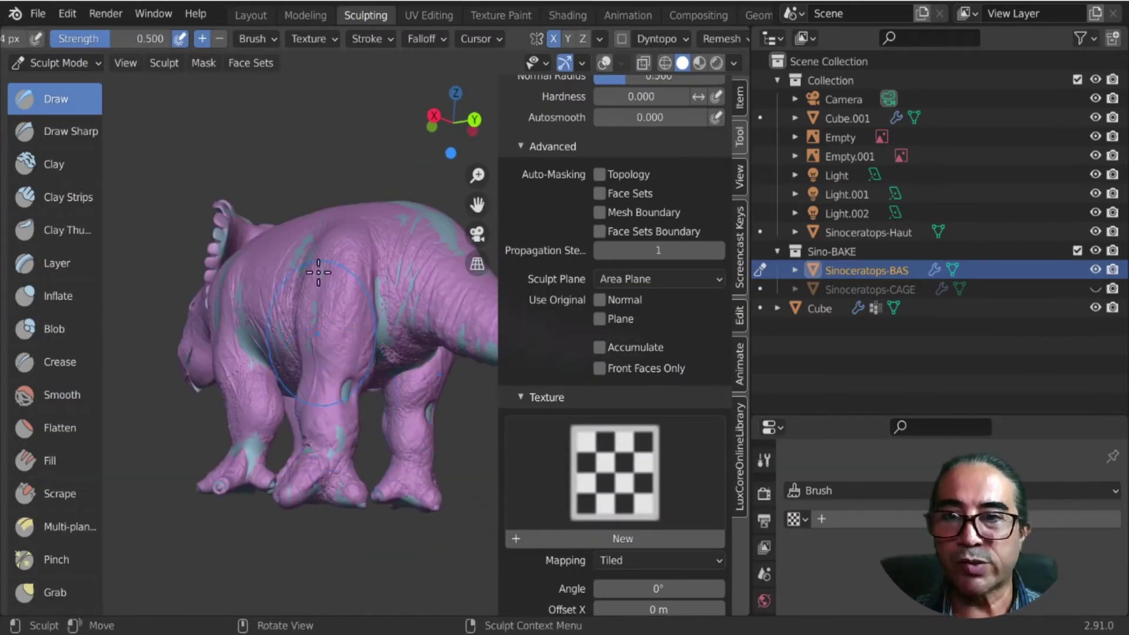
Set viewport shading to the white MatCap with Random object colouring.
left_click(735, 63)
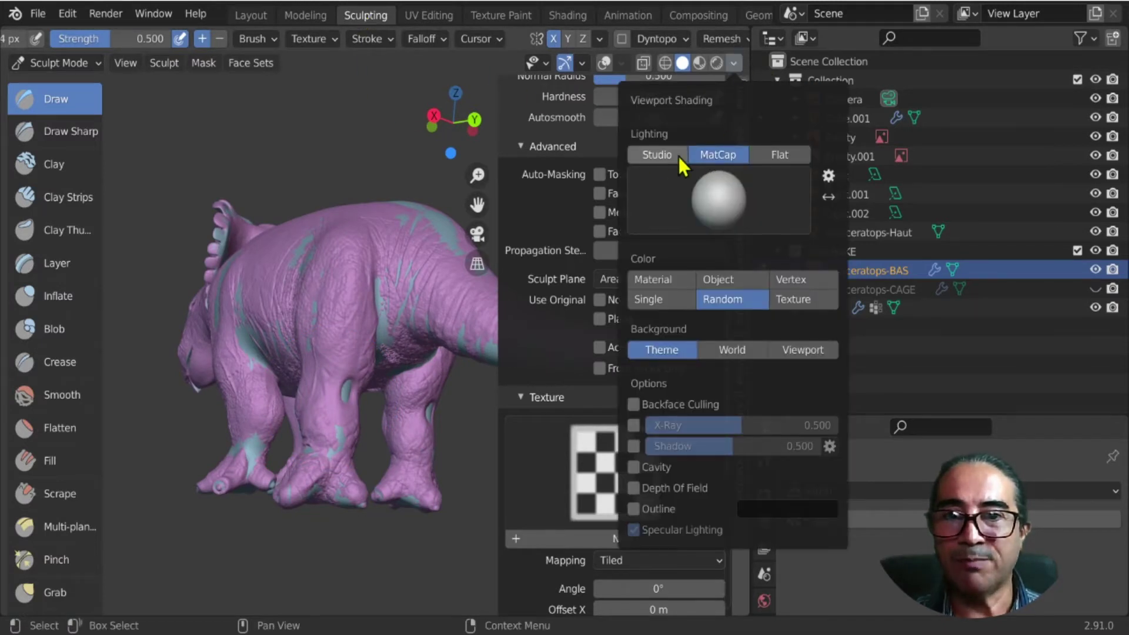
left_click(681, 61)
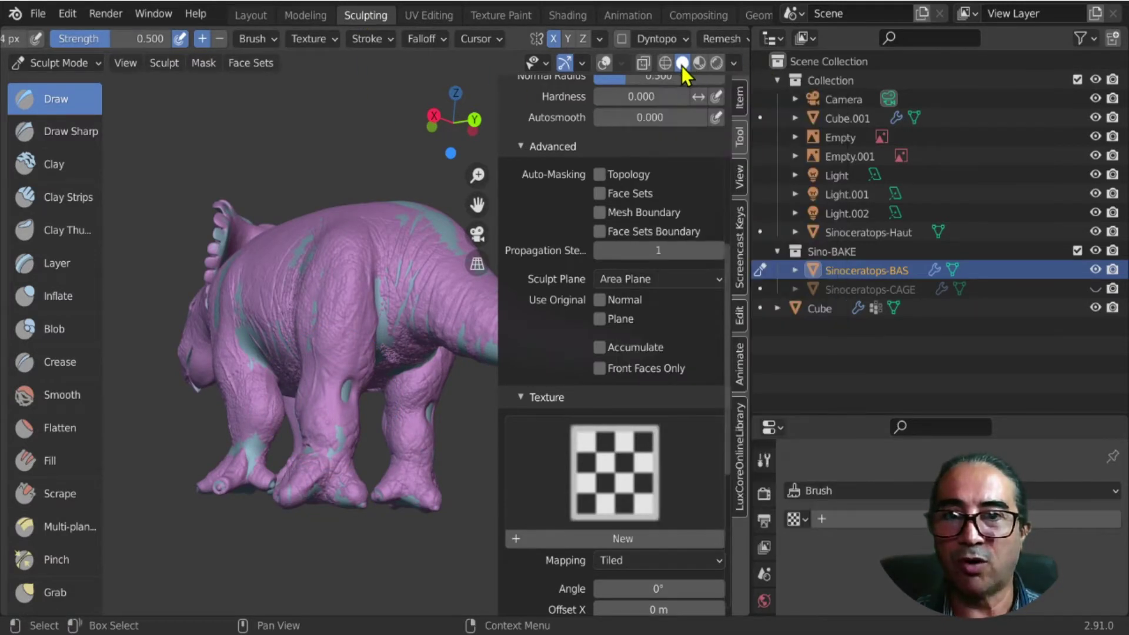
left_click(737, 64)
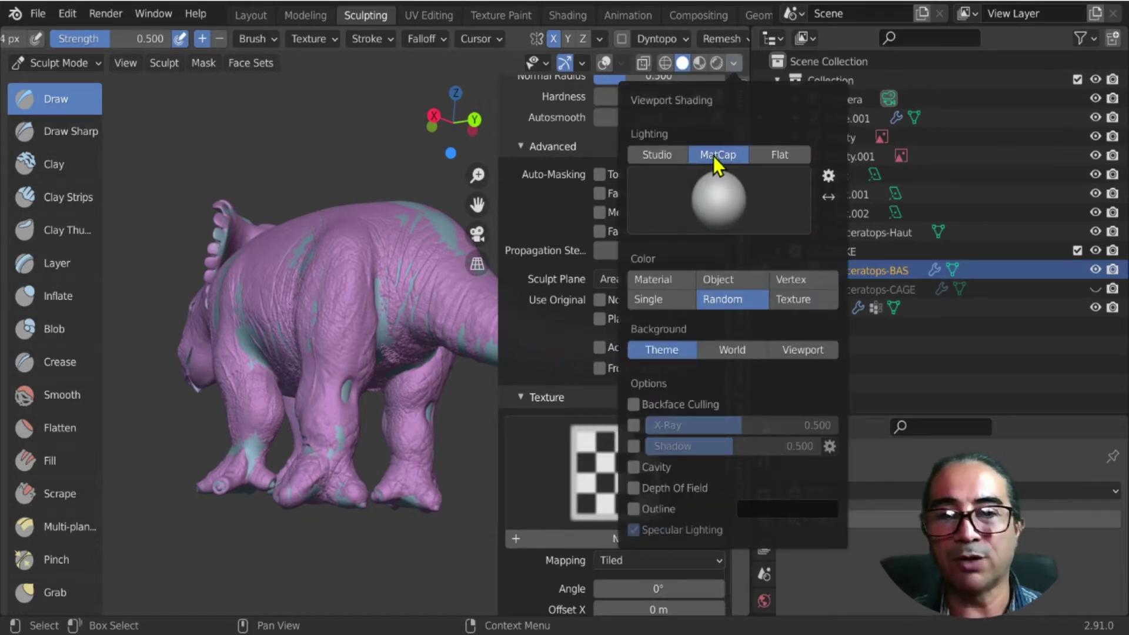
left_click(714, 203)
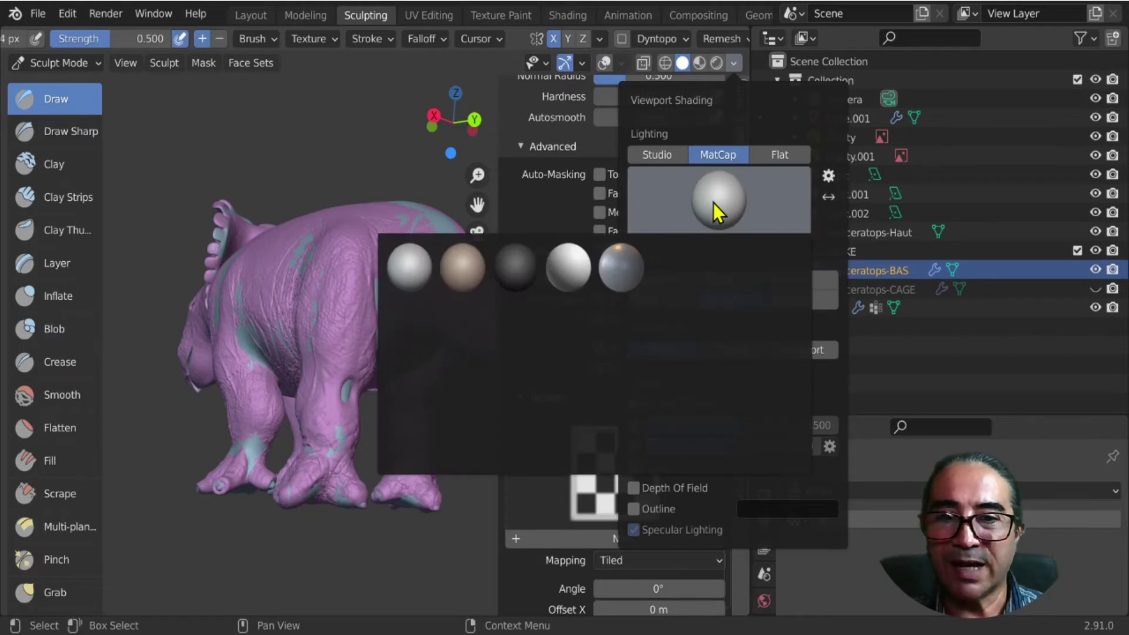
left_click(568, 270)
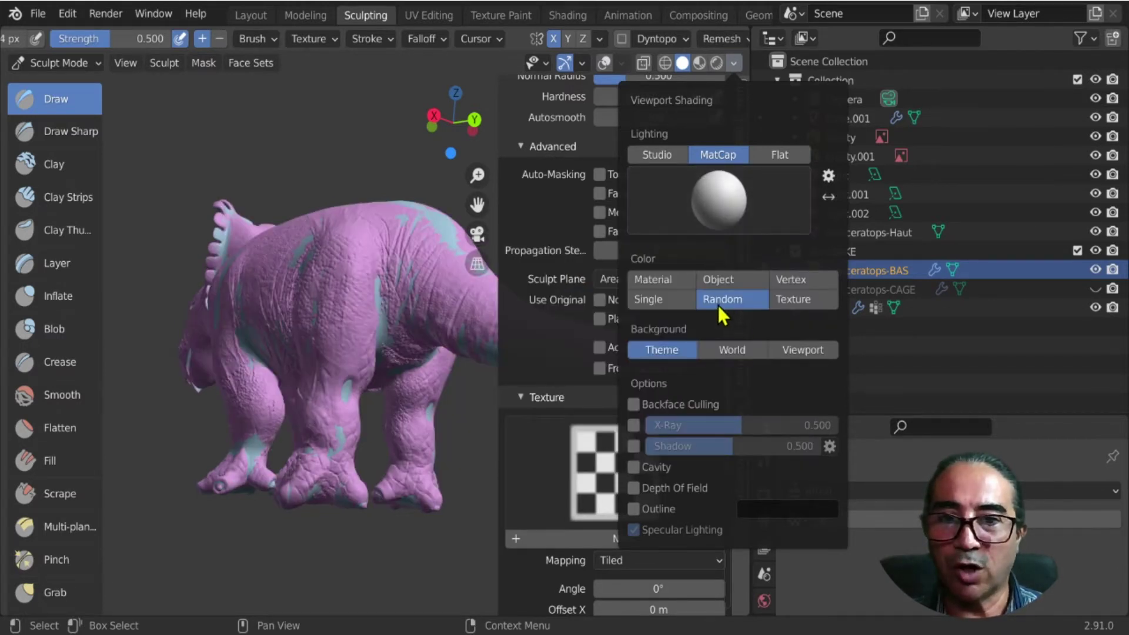
left_click(658, 280)
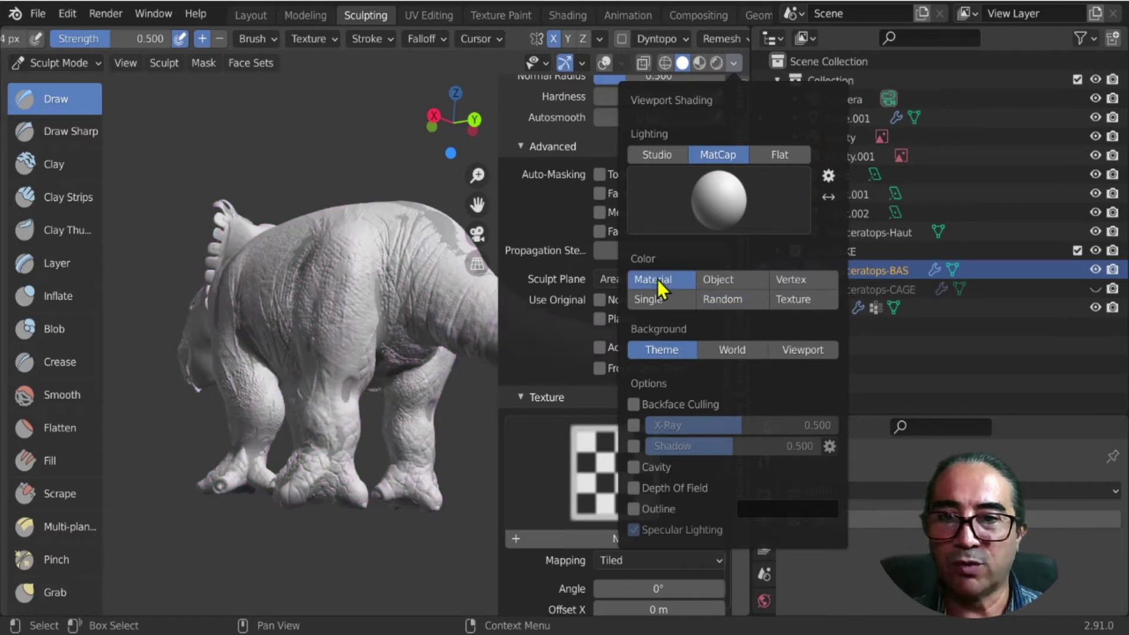
left_click(742, 304)
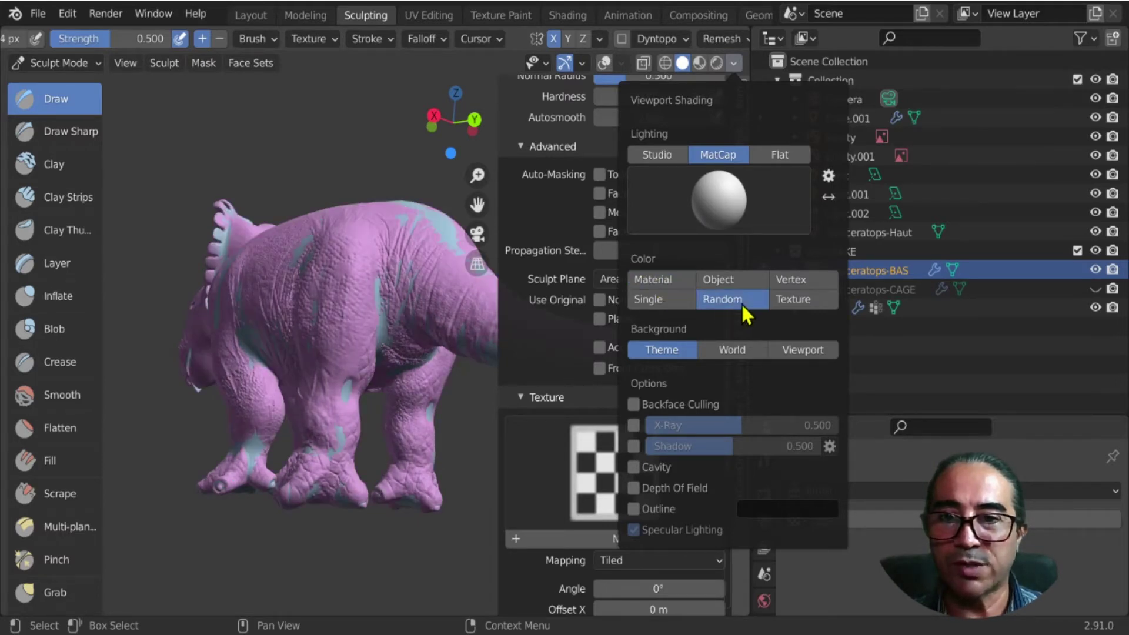
Maximize the 3D view, paint a test Draw stroke on the thigh, then undo the strokes.
key("ctrl+space")
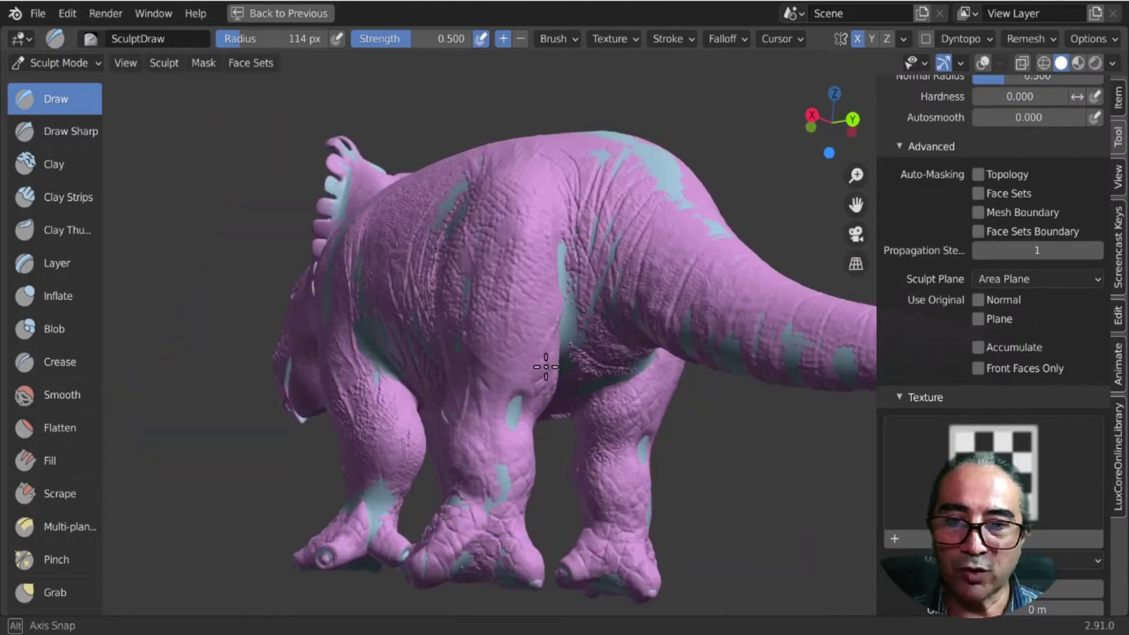
mouse_move(550, 370)
left_mouse_down()
mouse_move(502, 502)
mouse_move(511, 459)
left_mouse_up()
mouse_move(522, 434)
middle_mouse_down()
mouse_move(507, 461)
mouse_move(499, 393)
middle_mouse_up()
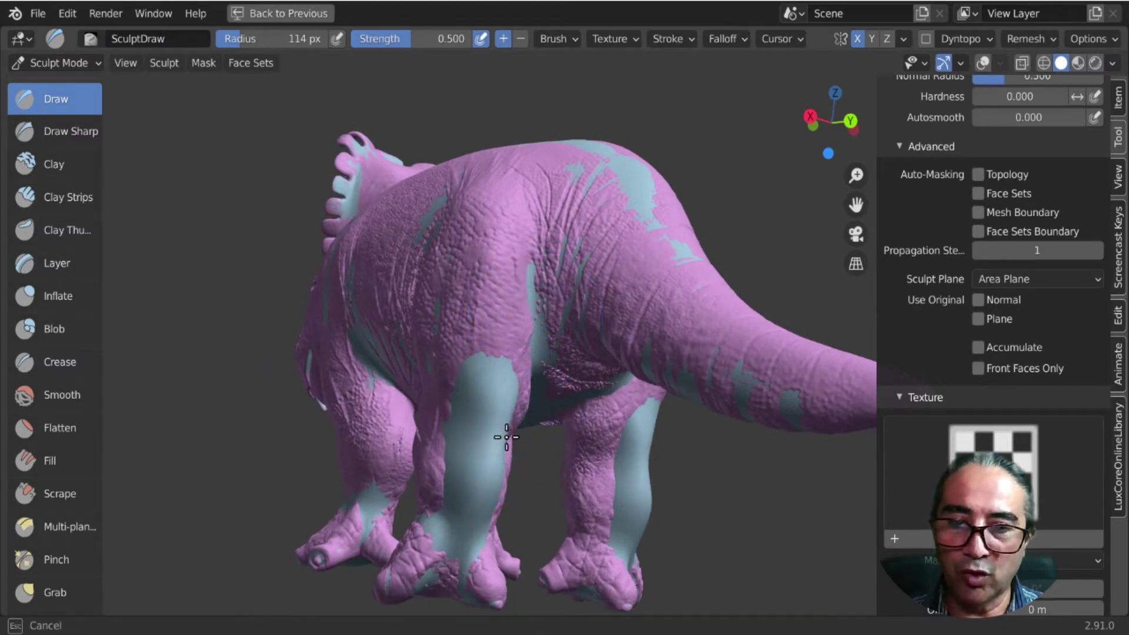
key("ctrl+z")
key("ctrl+z")
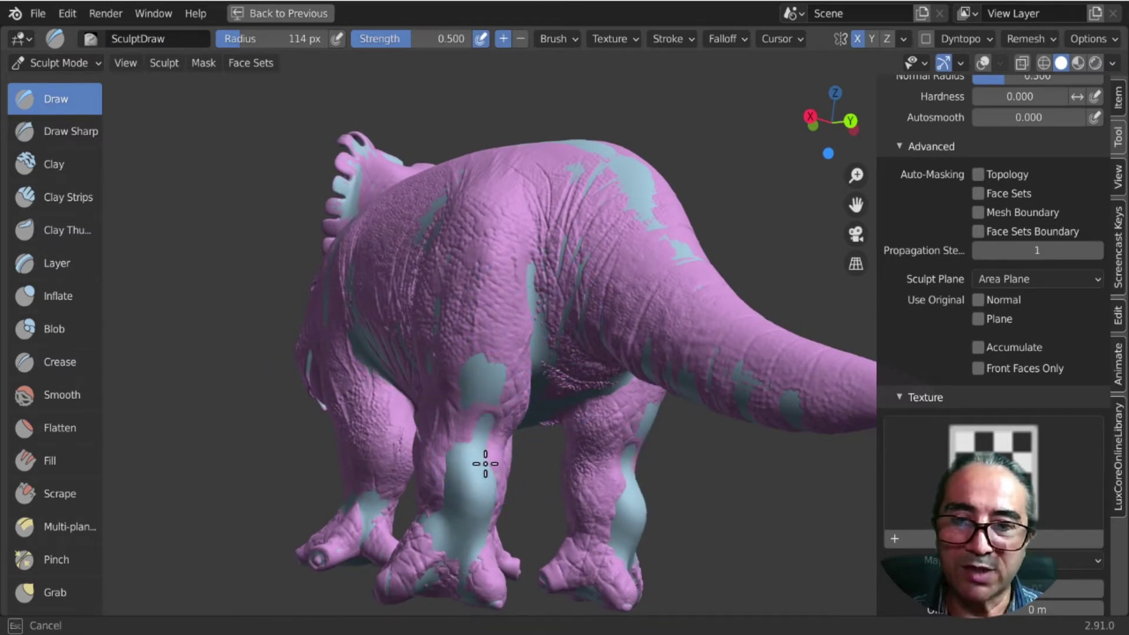
key("ctrl+z")
key("ctrl+z")
key("ctrl+z")
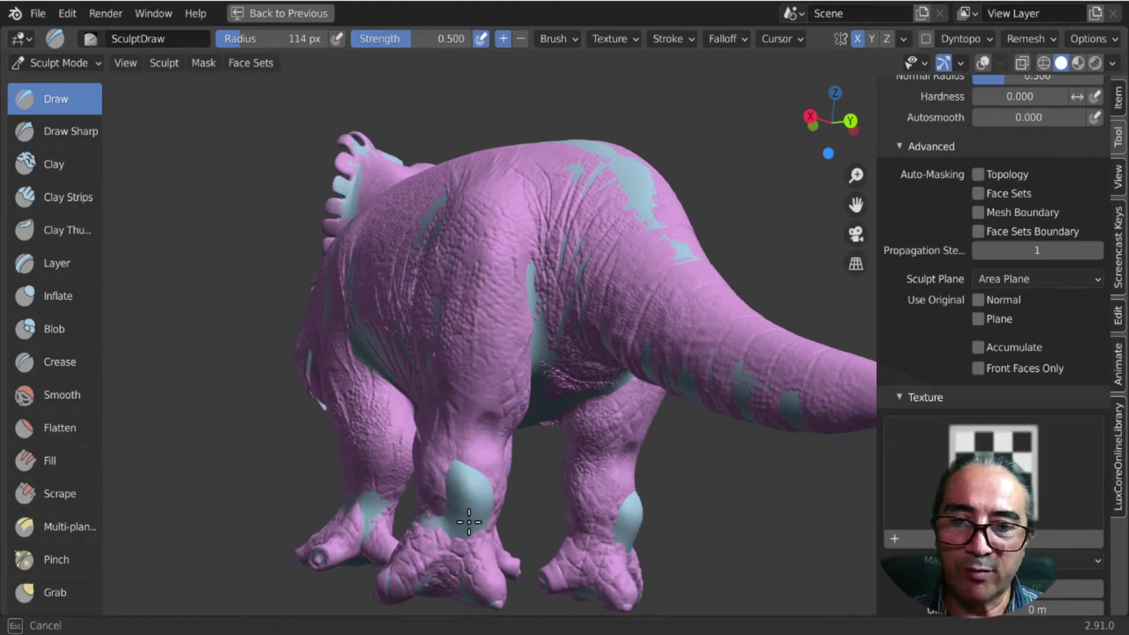
key("ctrl+z")
key("ctrl+z")
key("ctrl+z")
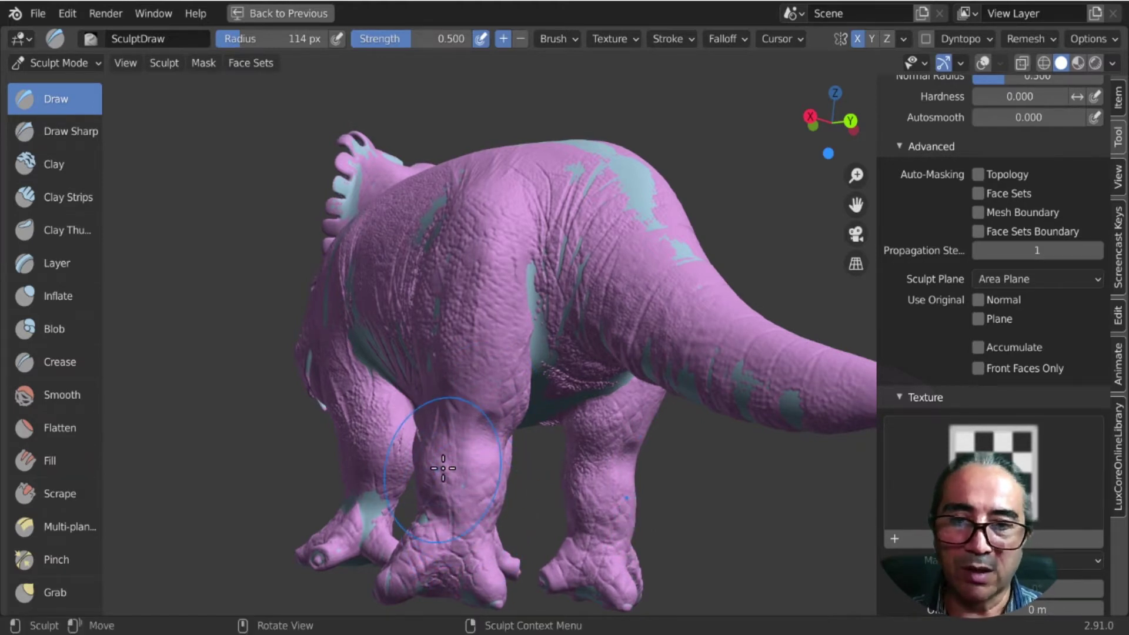
Undo the near-thigh stroke and inspect the dinosaur's side, rear and frilled head.
middle_click_drag(461, 481, 677, 317)
middle_click_drag(709, 189, 574, 341)
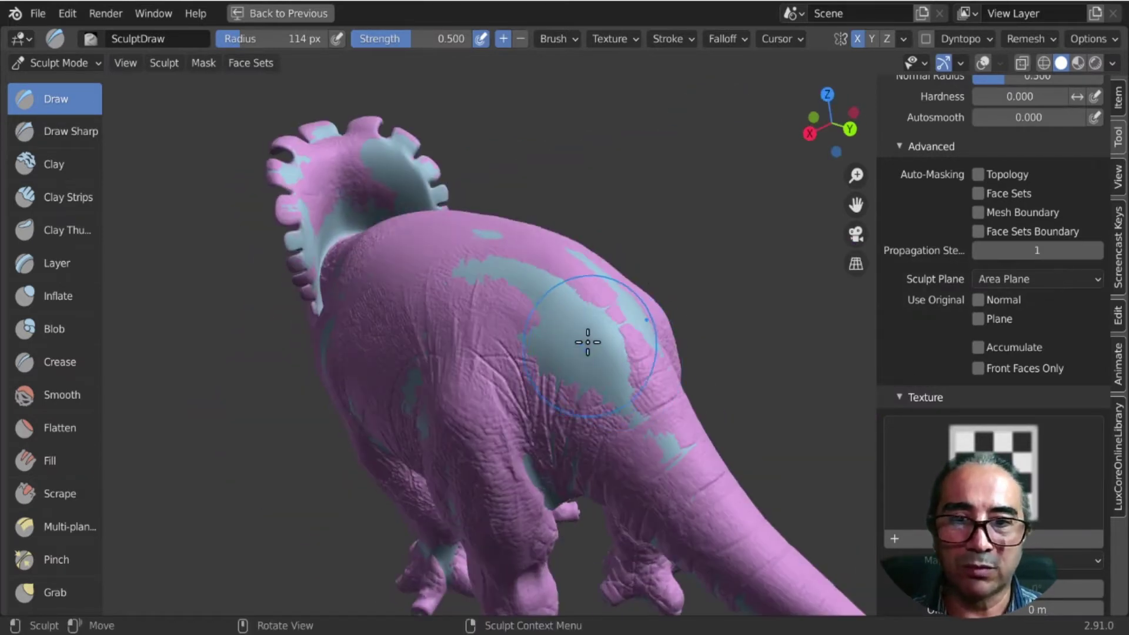
key("ctrl+z")
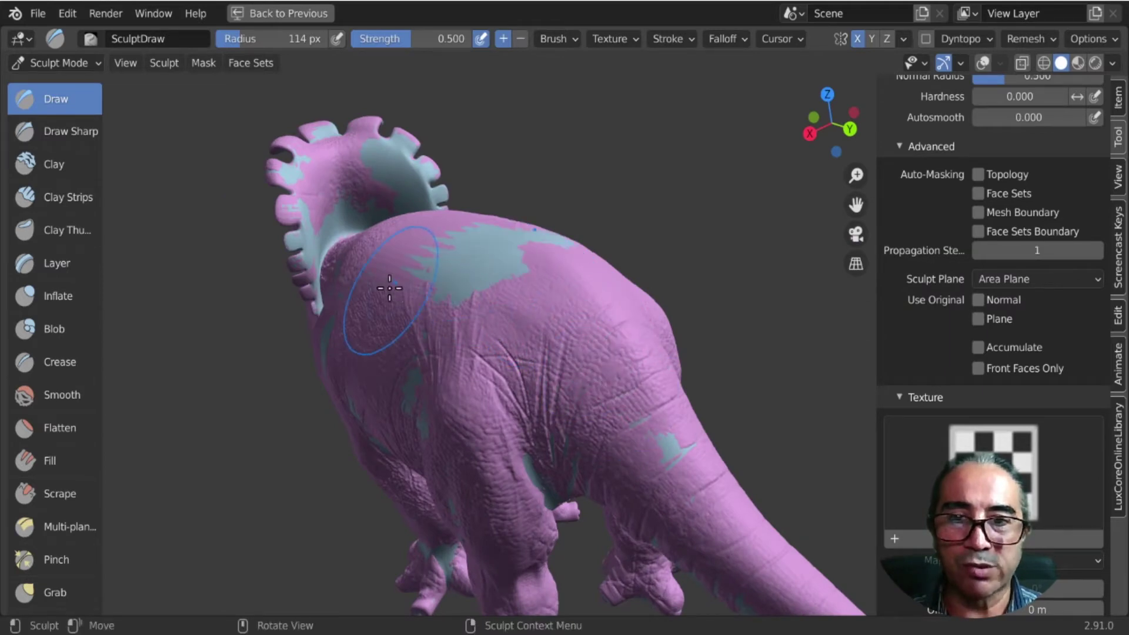
middle_click_drag(386, 290, 497, 285)
mouse_move(550, 315)
middle_mouse_down("ctrl")
mouse_move(600, 312)
mouse_move(555, 398)
mouse_move(396, 404)
mouse_move(492, 373)
mouse_move(553, 329)
mouse_move(551, 311)
middle_mouse_up("ctrl")
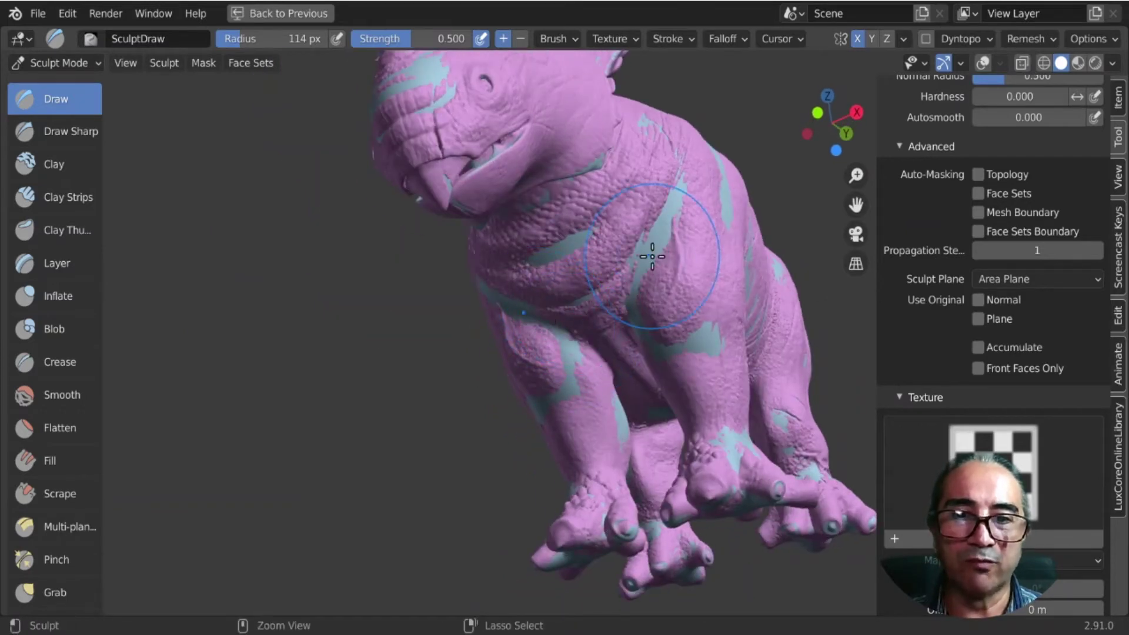
mouse_move(651, 252)
middle_mouse_down()
mouse_move(513, 238)
mouse_move(522, 277)
middle_mouse_up()
scroll(610, 386, "up", 3)
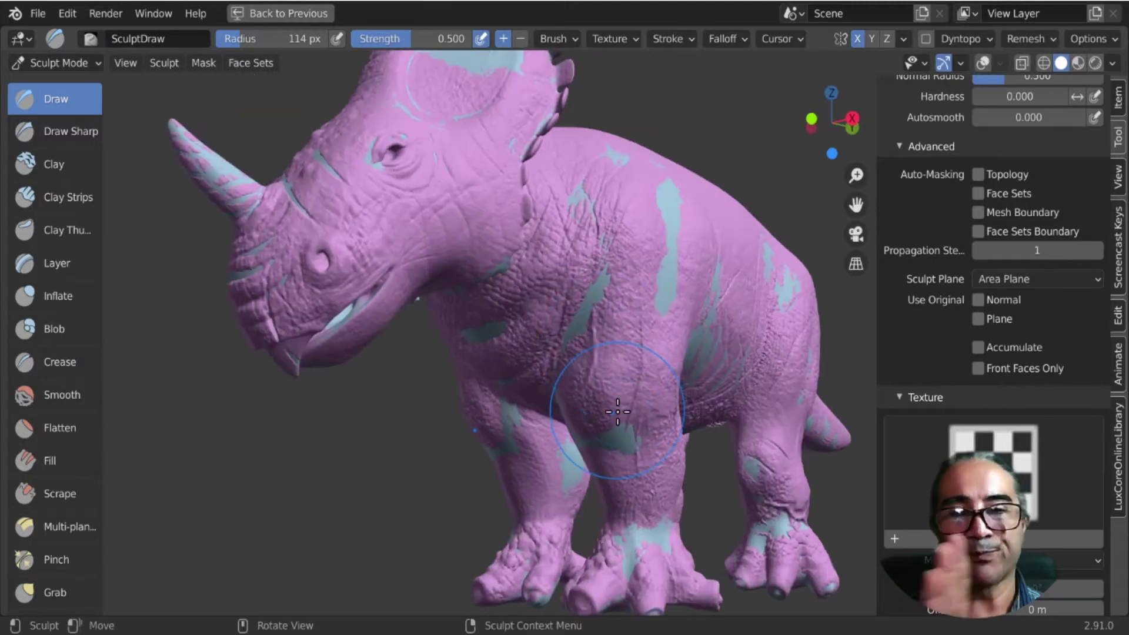
middle_click_drag(587, 327, 497, 201)
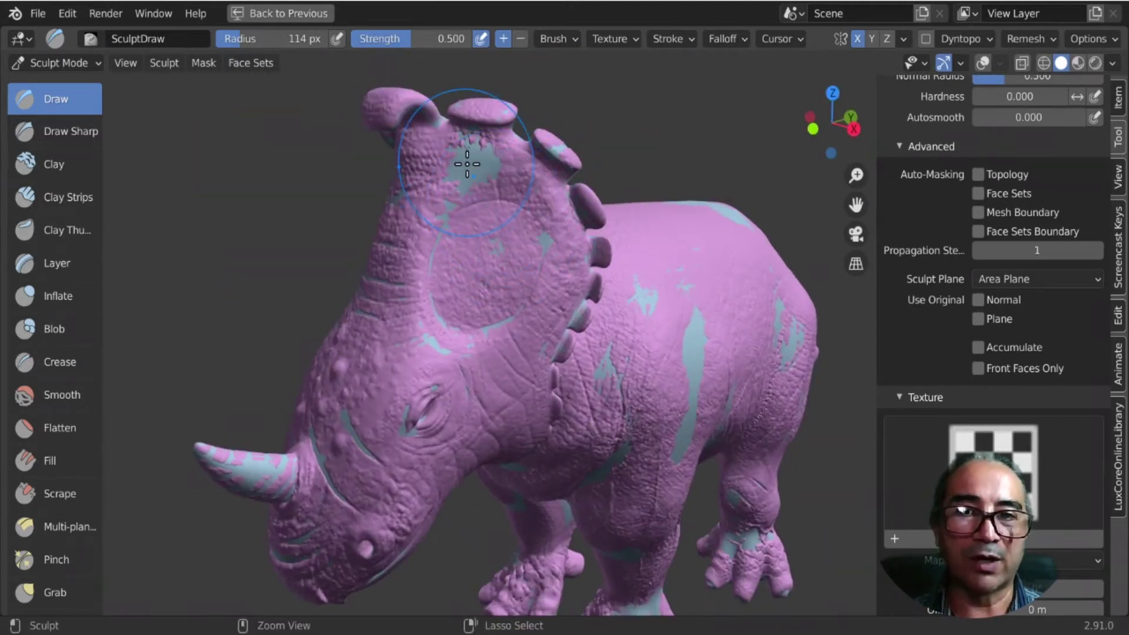
mouse_move(582, 298)
middle_mouse_down()
mouse_move(391, 400)
mouse_move(429, 327)
mouse_move(633, 396)
mouse_move(461, 252)
middle_mouse_up()
Enable Front Faces Only in the Draw brush's Advanced settings.
scroll(412, 176, "up", 3)
scroll(988, 330, "down", 5)
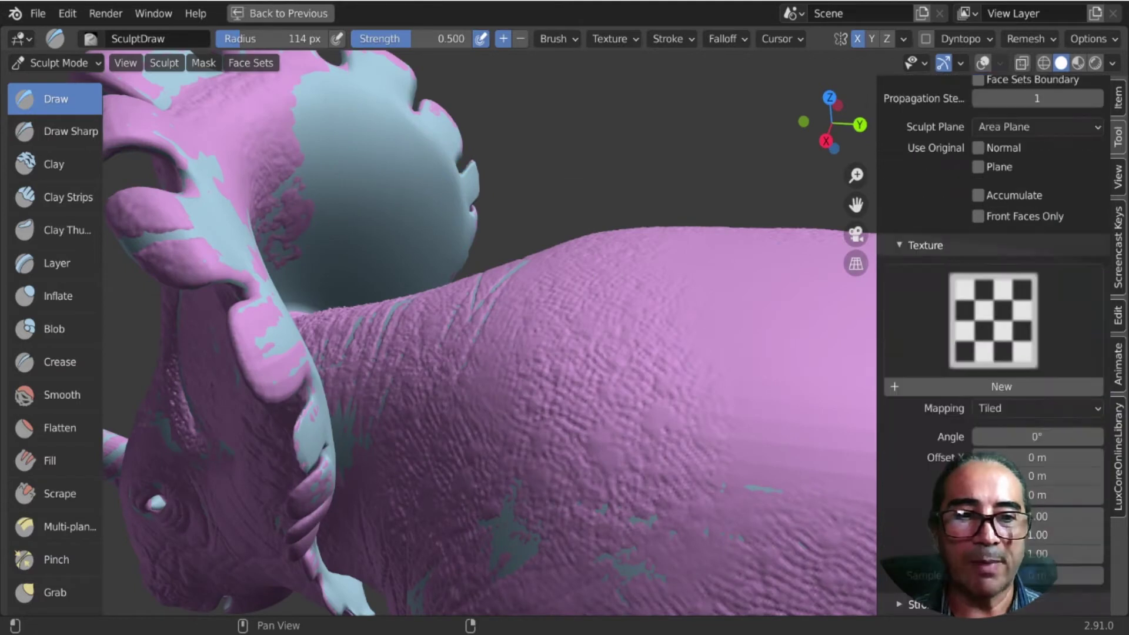
scroll(988, 334, "down", 5)
scroll(959, 400, "up", 8)
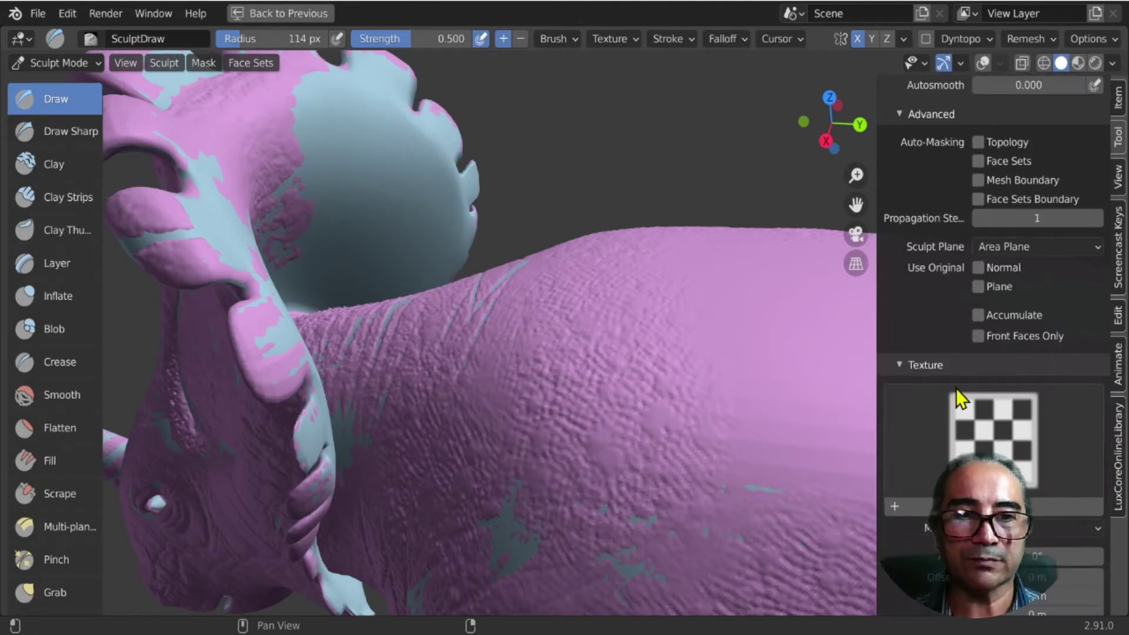
scroll(965, 295, "up", 5)
scroll(976, 235, "up", 4)
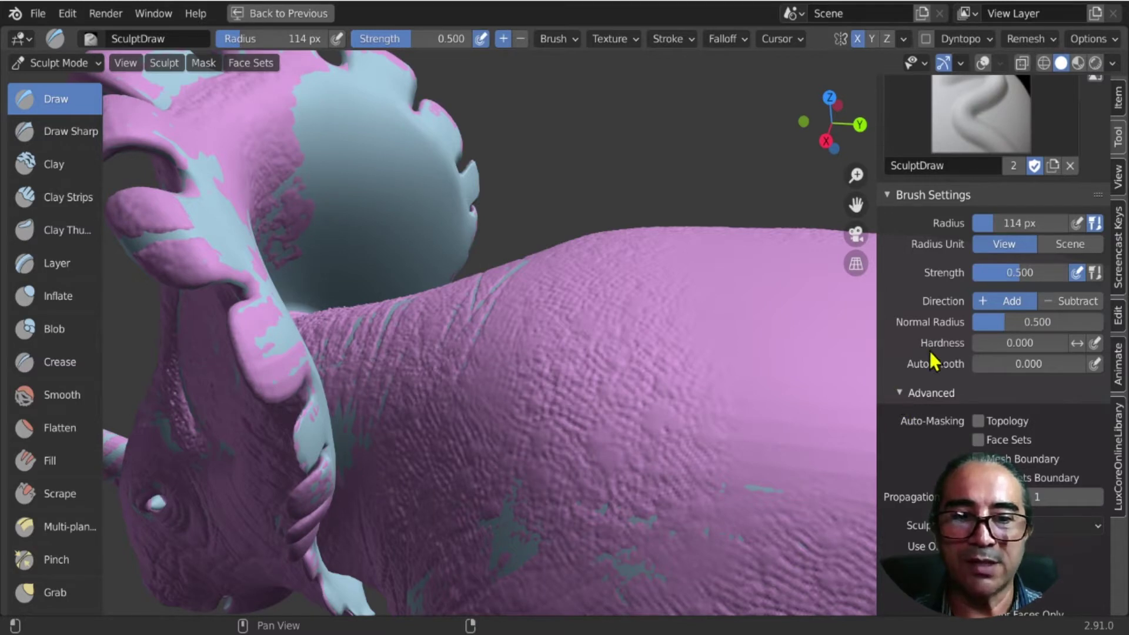
scroll(936, 367, "down", 5)
scroll(959, 380, "down", 3)
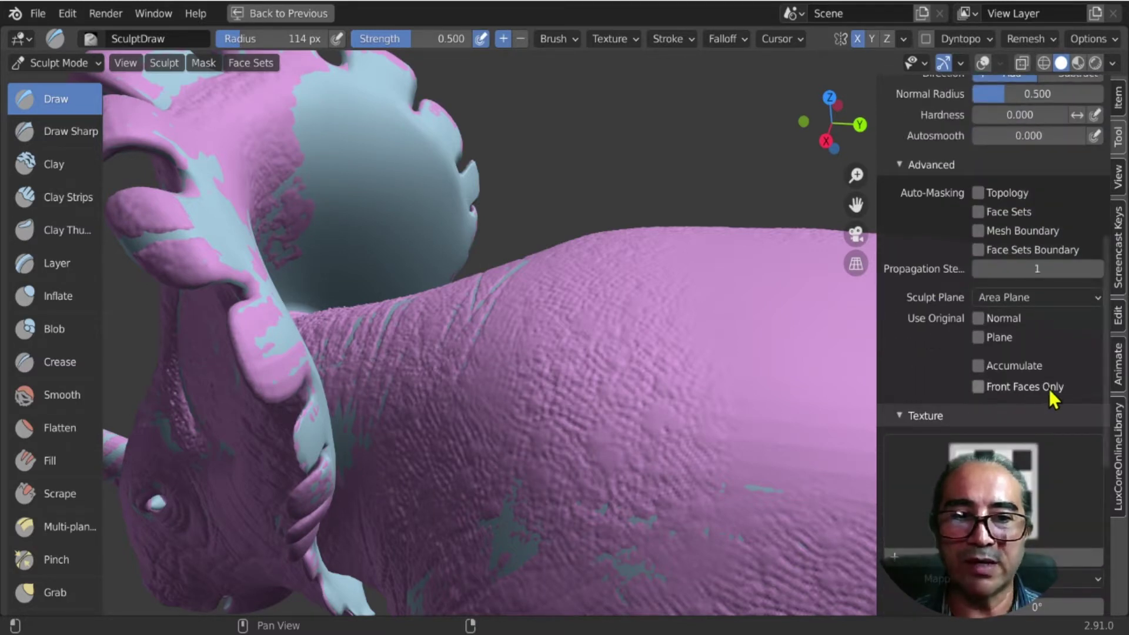
left_click(978, 387)
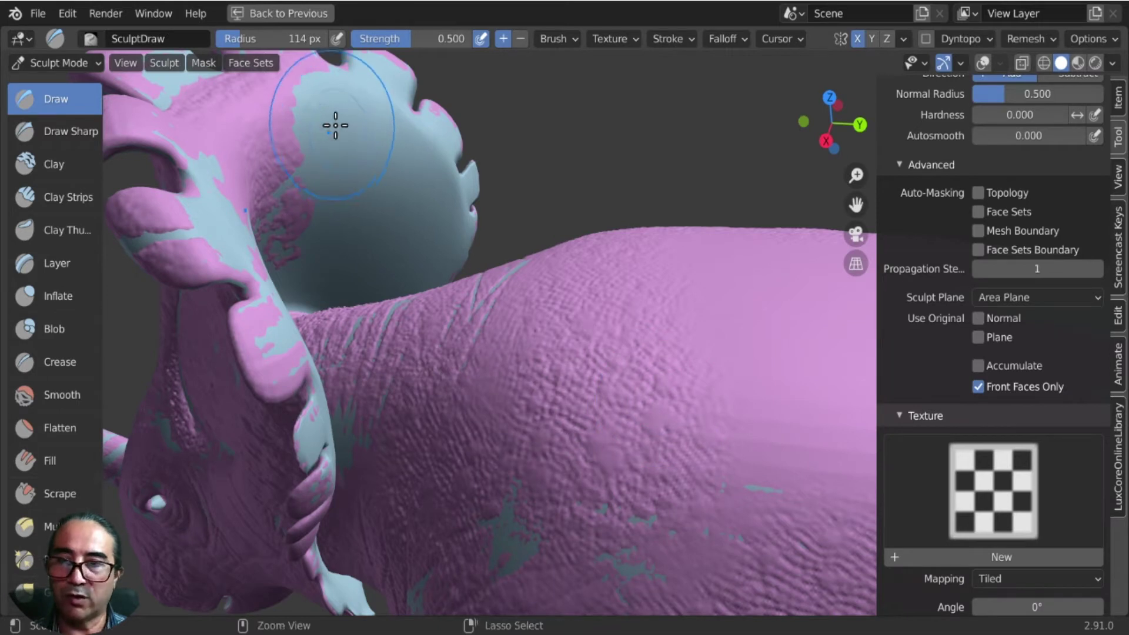
Sculpt away the large cyan patch on the head, reframing around the neck and head.
mouse_move(336, 121)
left_mouse_down()
mouse_move(402, 129)
mouse_move(456, 290)
left_mouse_up()
middle_click_drag(456, 290, 373, 356)
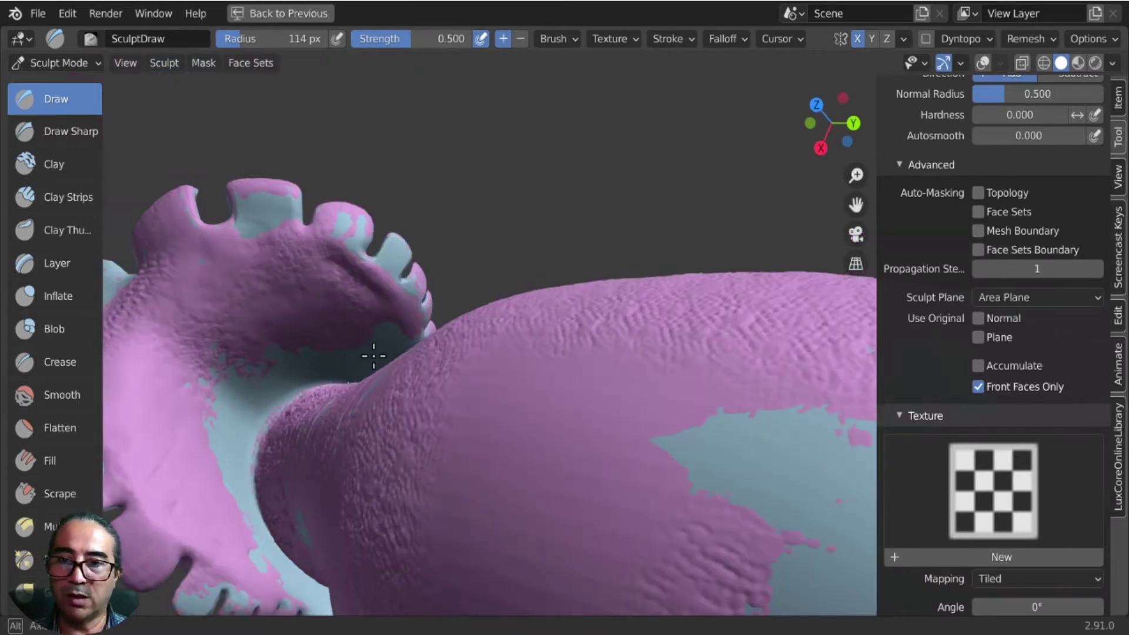
mouse_move(294, 489)
middle_mouse_down()
mouse_move(197, 567)
mouse_move(318, 403)
middle_mouse_up()
scroll(318, 403, "down", 5)
mouse_move(504, 353)
middle_mouse_down("ctrl")
mouse_move(466, 428)
mouse_move(421, 463)
middle_mouse_up("ctrl")
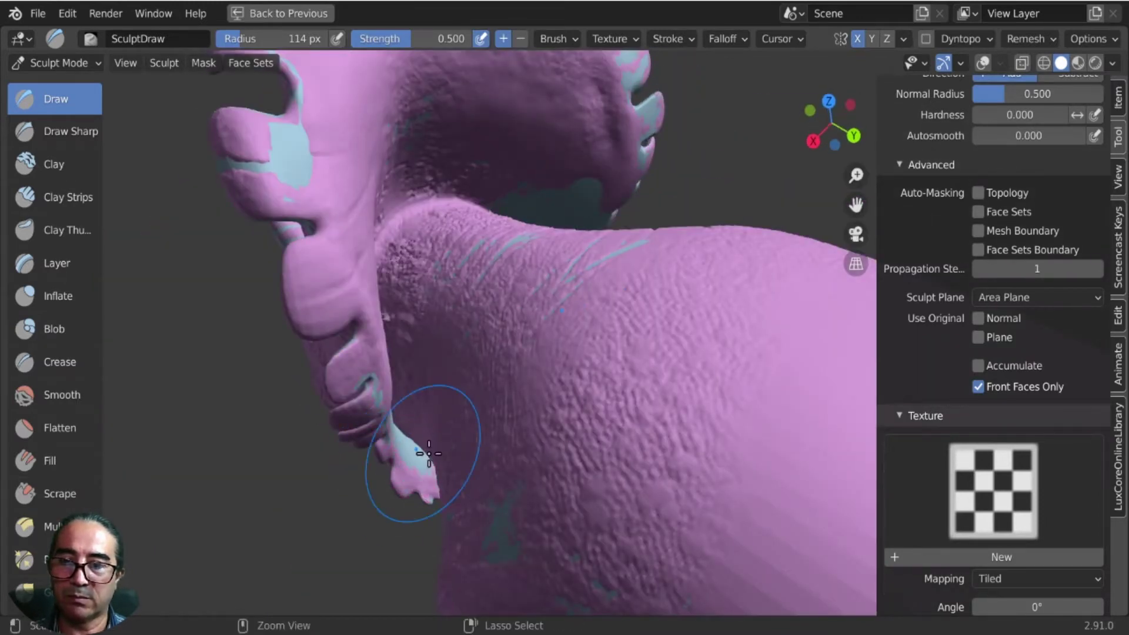
middle_click_drag(517, 264, 584, 264, "ctrl")
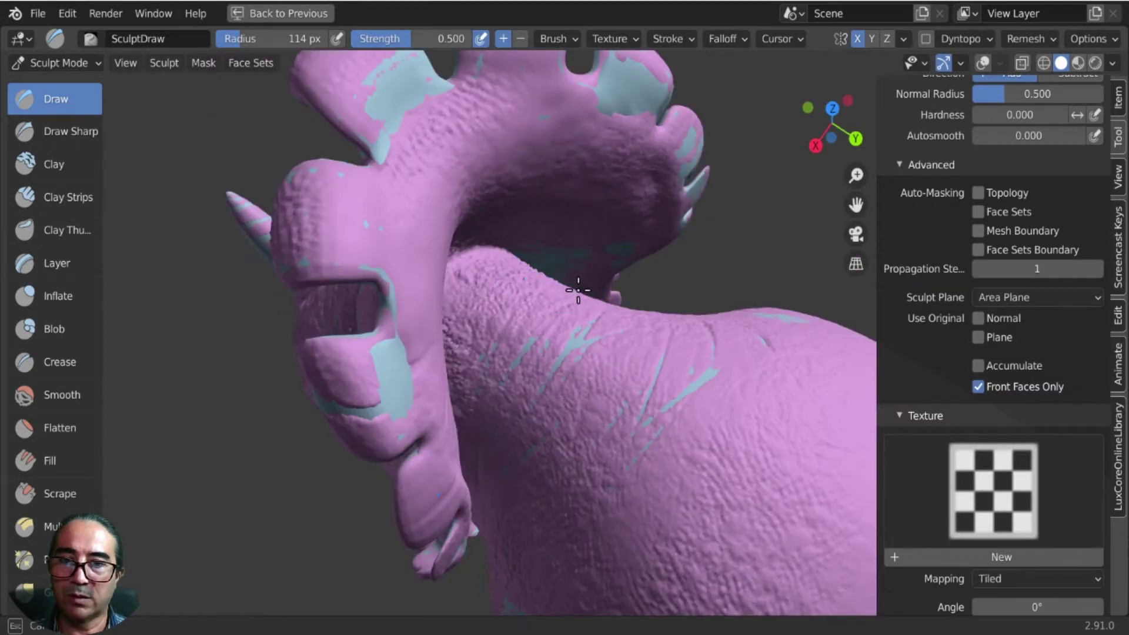
middle_click_drag(406, 377, 392, 378, "ctrl")
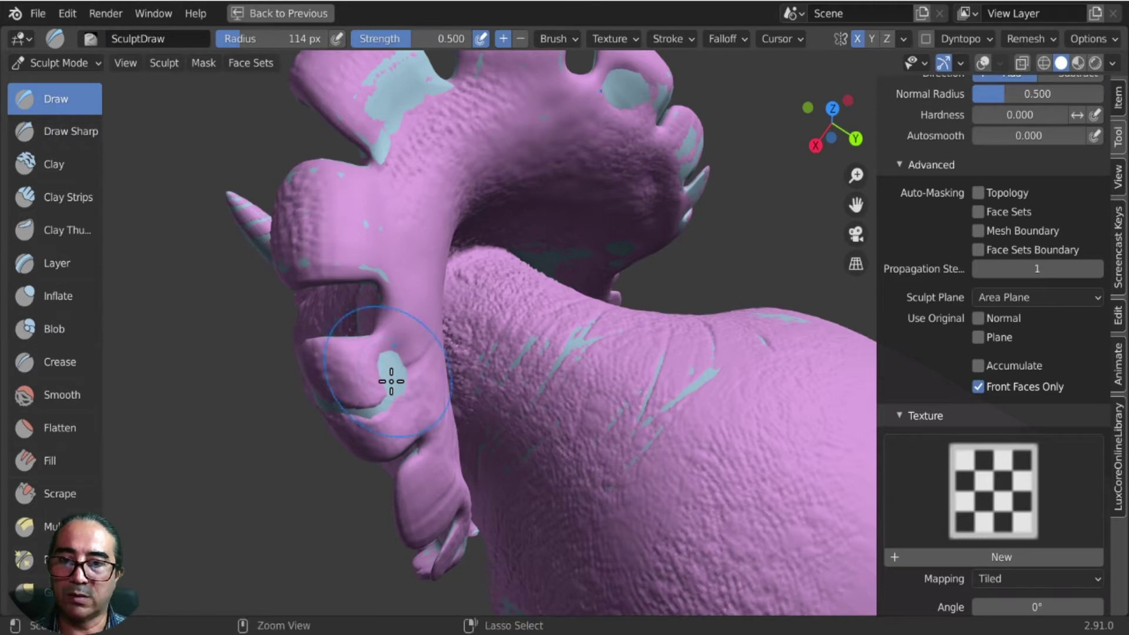
Paint over the cyan patches on the head top and crest tip, then review from the side.
left_click_drag(412, 117, 403, 96)
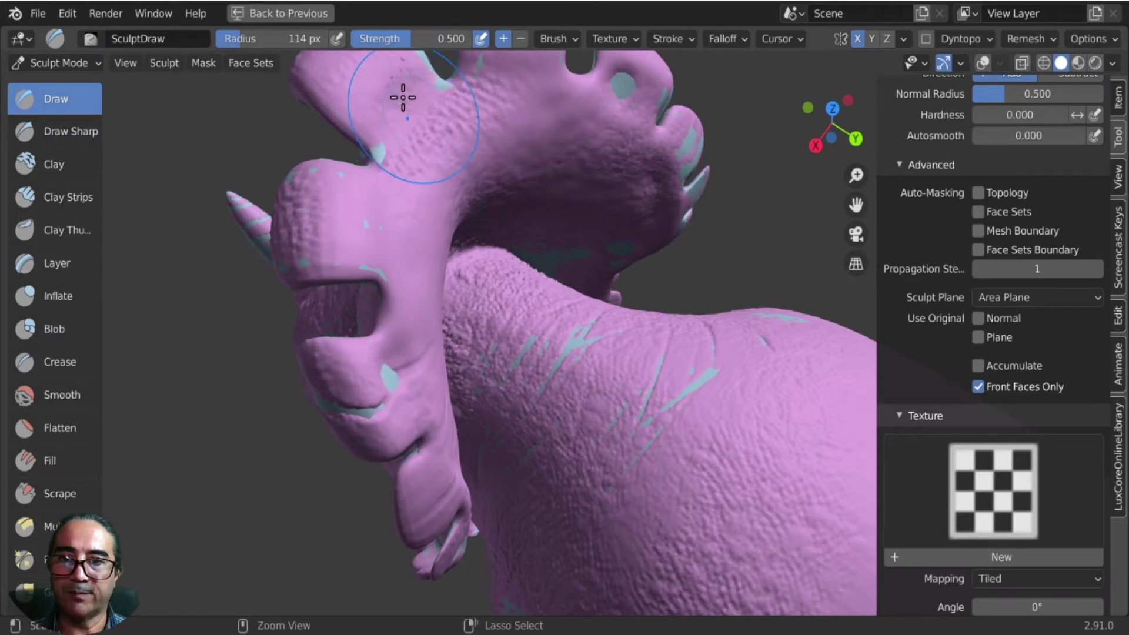
left_click_drag(685, 136, 681, 202)
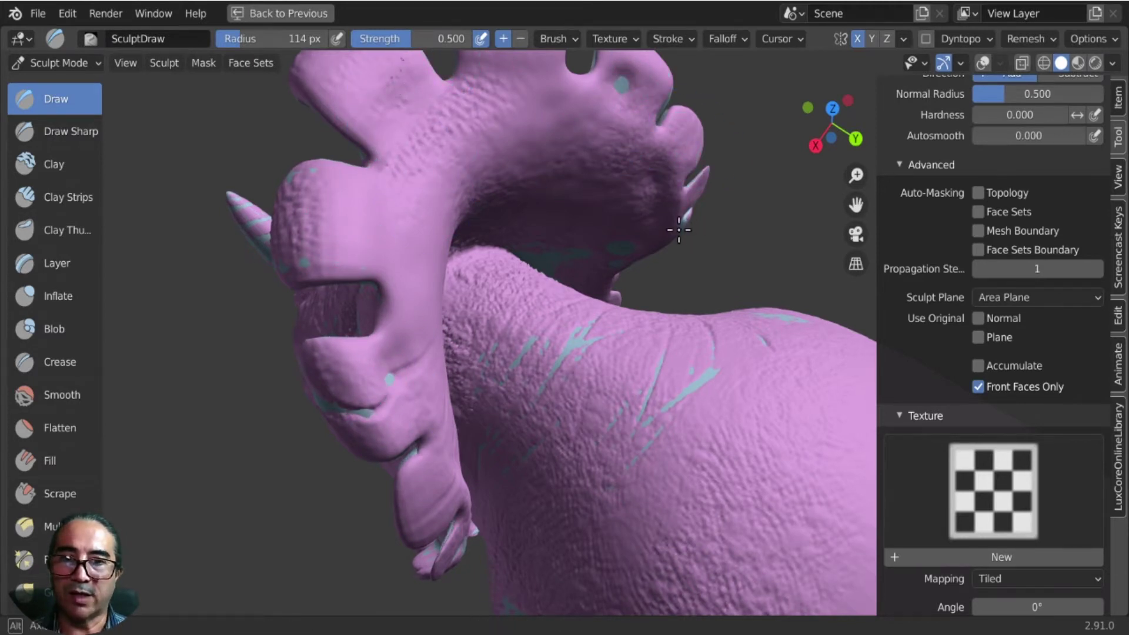
middle_click_drag(678, 229, 488, 229)
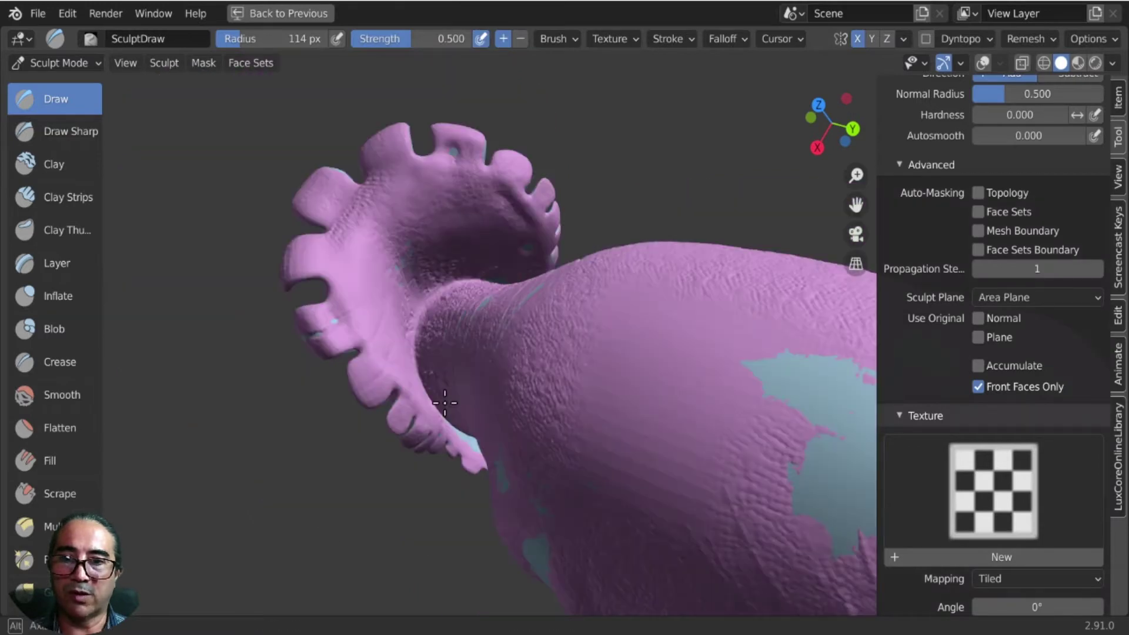
mouse_move(445, 402)
middle_mouse_down()
mouse_move(608, 407)
mouse_move(606, 351)
mouse_move(580, 272)
mouse_move(542, 270)
mouse_move(605, 290)
mouse_move(498, 289)
middle_mouse_up()
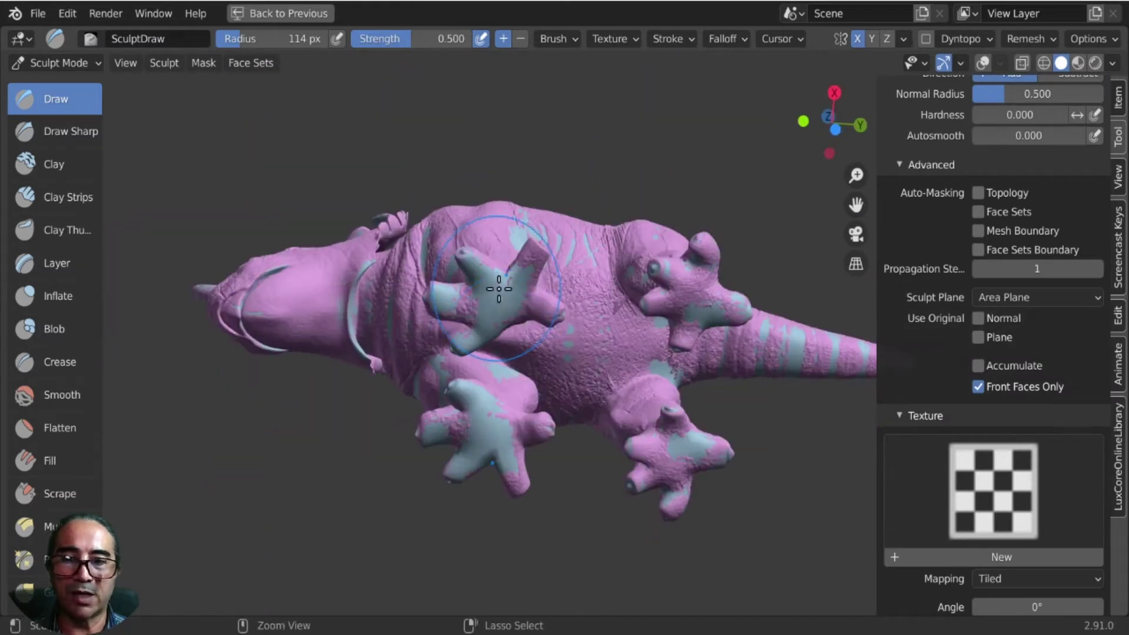
mouse_move(591, 235)
middle_mouse_down()
mouse_move(566, 362)
mouse_move(373, 512)
mouse_move(610, 260)
middle_mouse_up()
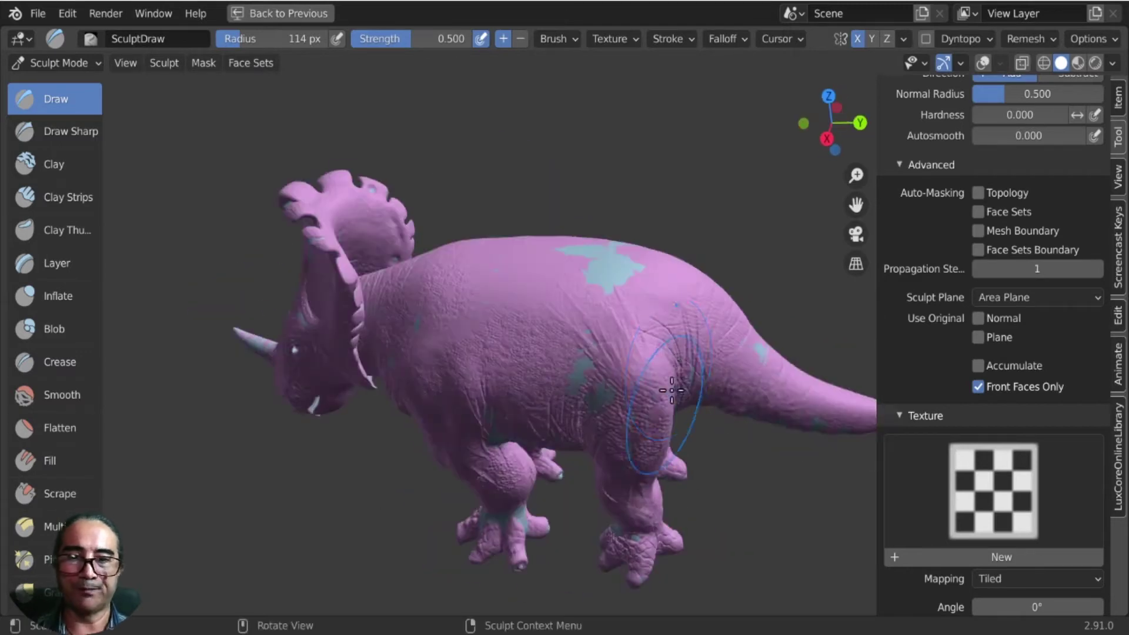
mouse_move(371, 490)
middle_mouse_down()
mouse_move(333, 549)
mouse_move(160, 128)
middle_mouse_up()
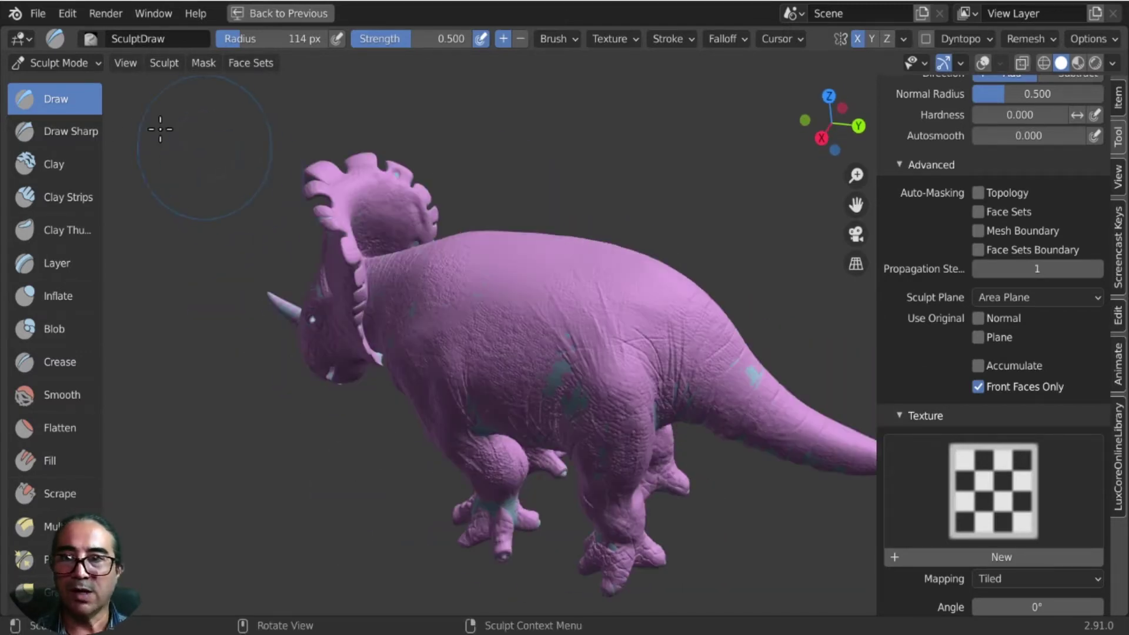
Exit fullscreen, hide Sinoceratops-BAS, and select and unhide Sinoceratops-CAGE.
left_click(272, 14)
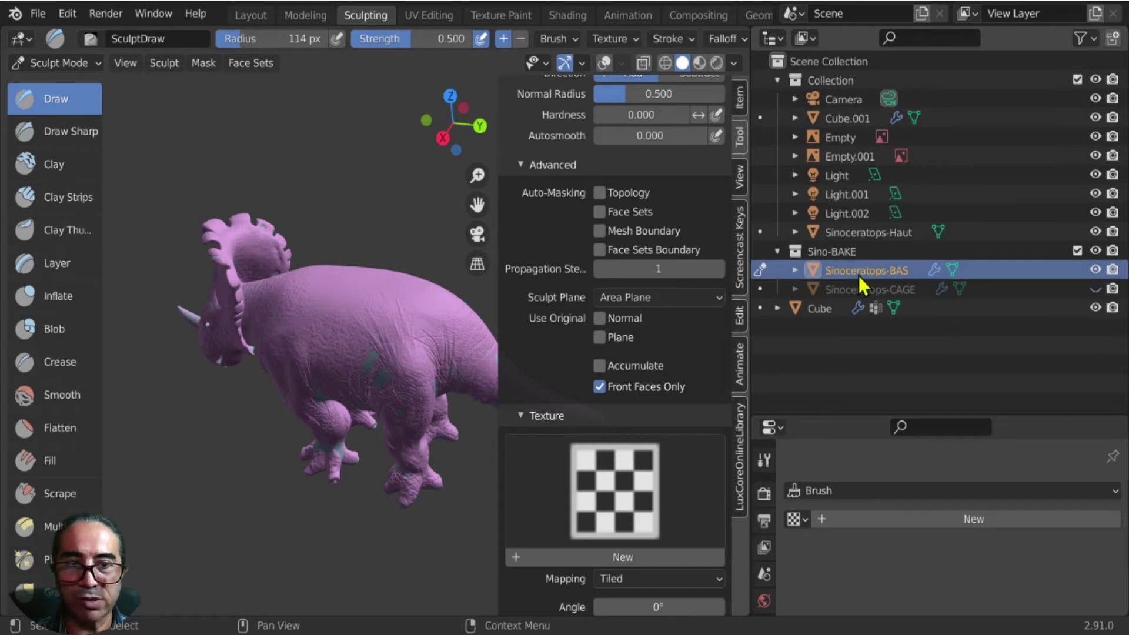
left_click(1094, 270)
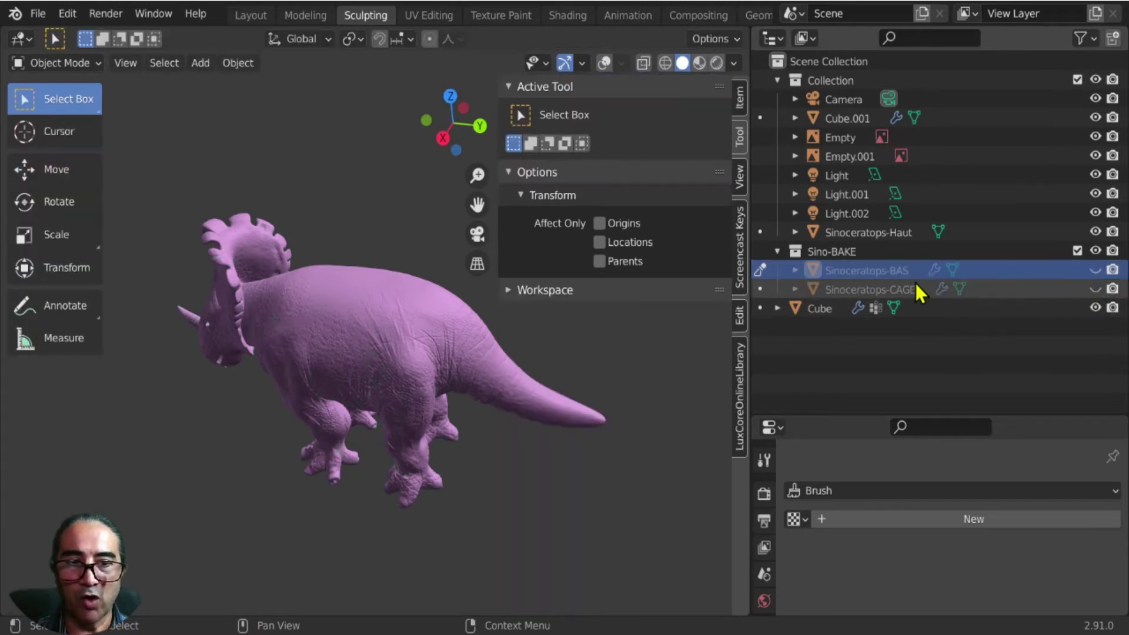
left_click(1015, 291)
left_click(1095, 289)
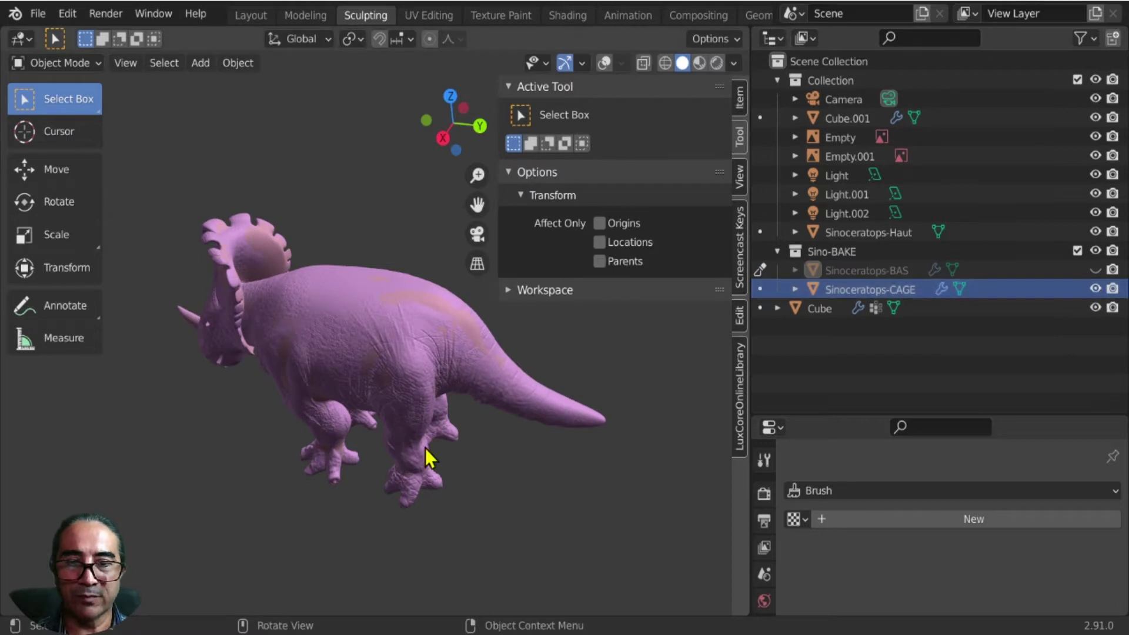
Return to the Layout workspace and orbit to show the dinosaur's side and head.
middle_click_drag(446, 443, 212, 390)
scroll(212, 391, "up", 2)
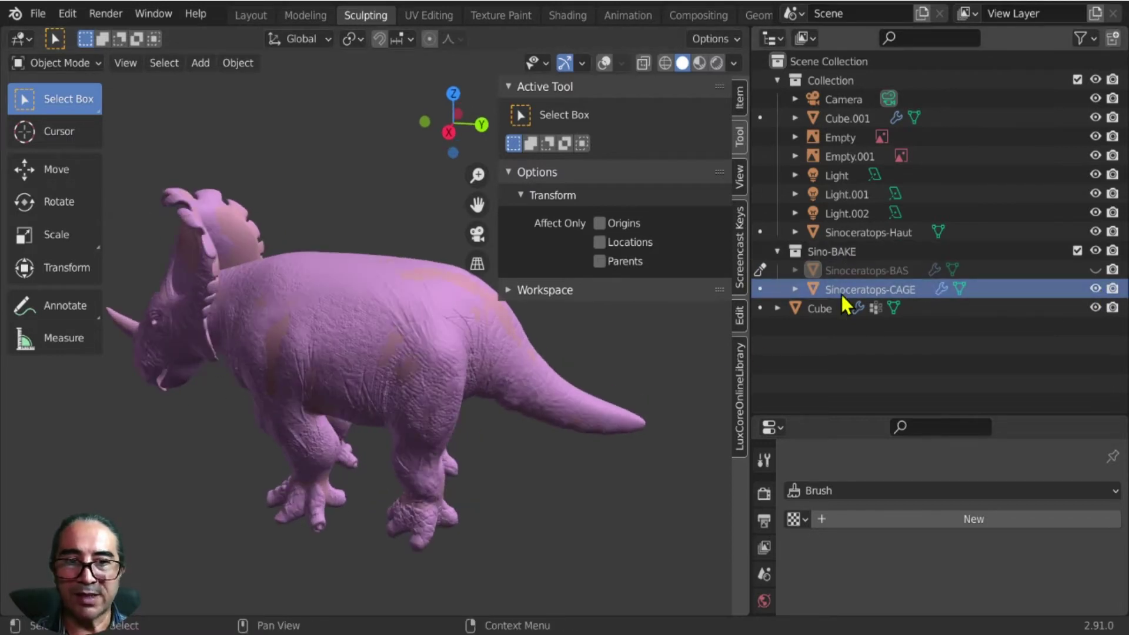
left_click(251, 16)
middle_click_drag(318, 400, 377, 394)
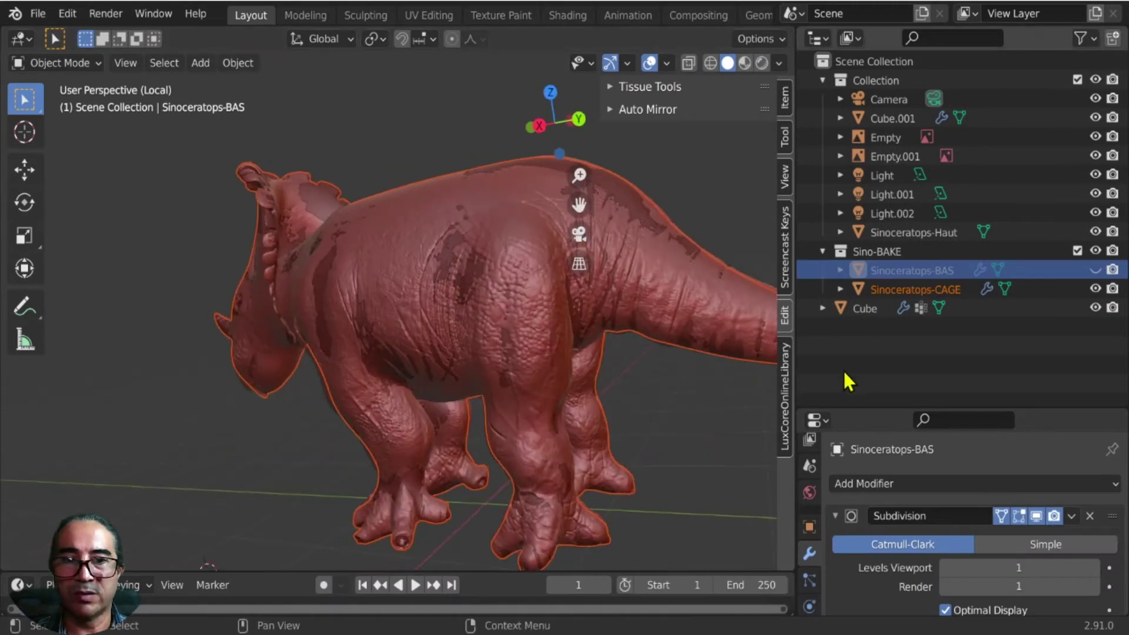
Make Sinoceratops-CAGE active and frame the whole dinosaur from the side.
left_click(888, 292)
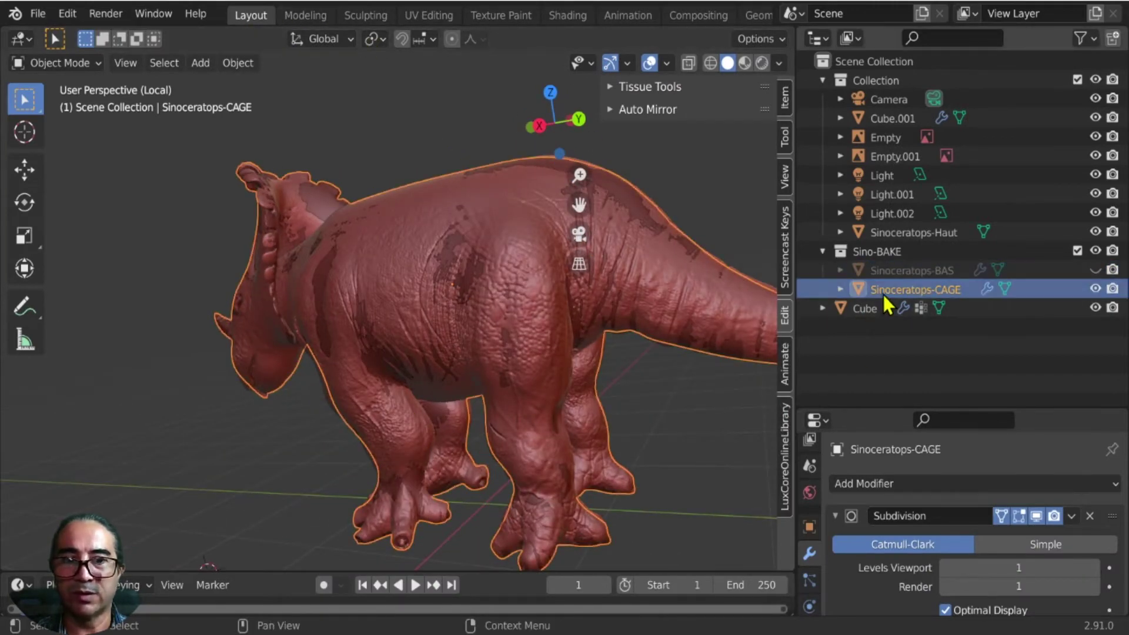
middle_click_drag(269, 301, 327, 290)
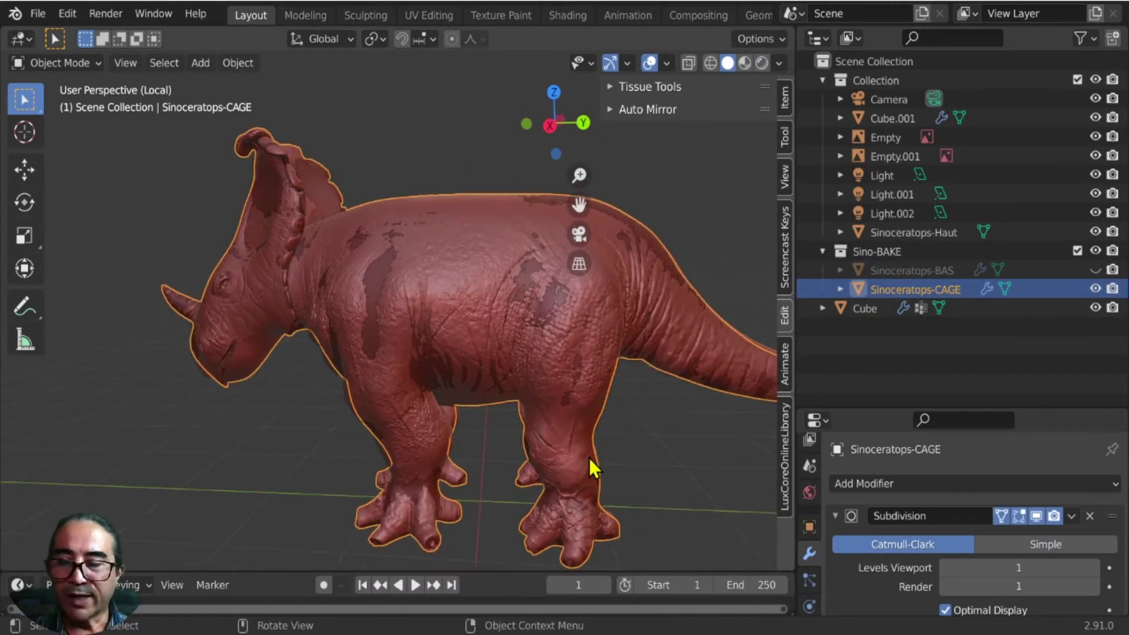
scroll(385, 272, "down", 3)
middle_click_drag(316, 252, 371, 277)
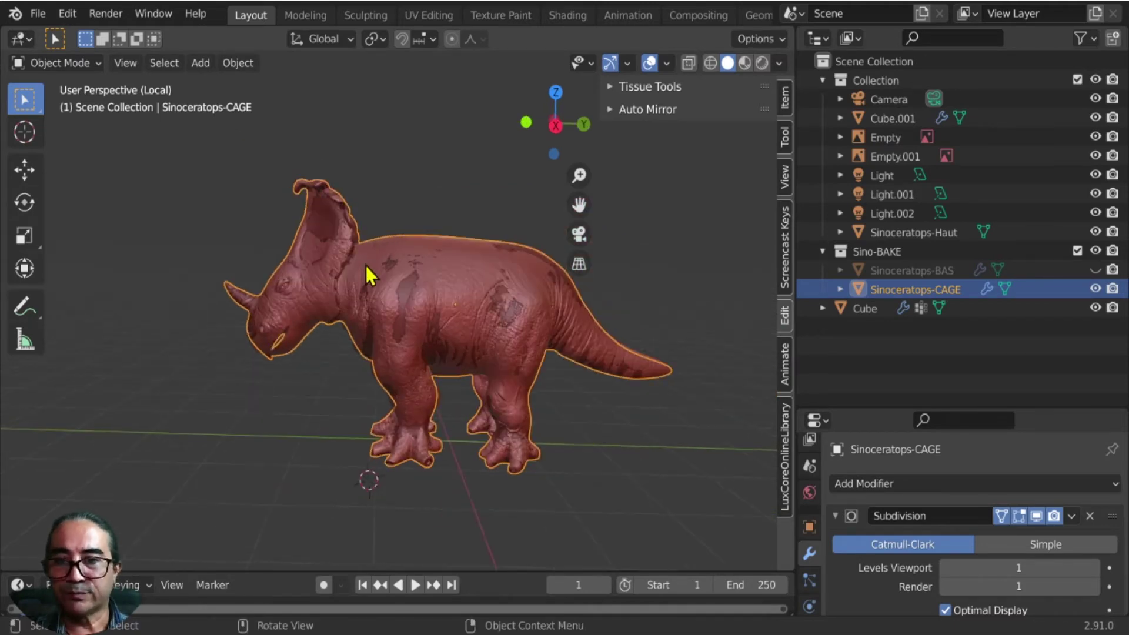
In Edit Mode, inflate all cage vertices by 0.055 with Alt+S, then check the legs.
key("Tab")
key("a")
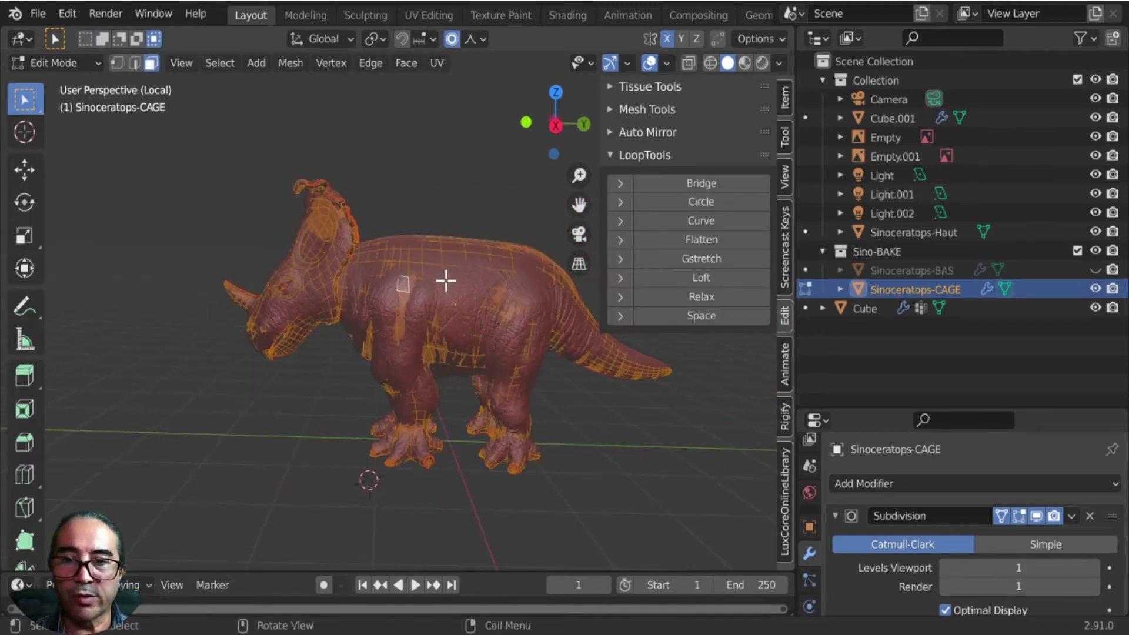
key("alt+s")
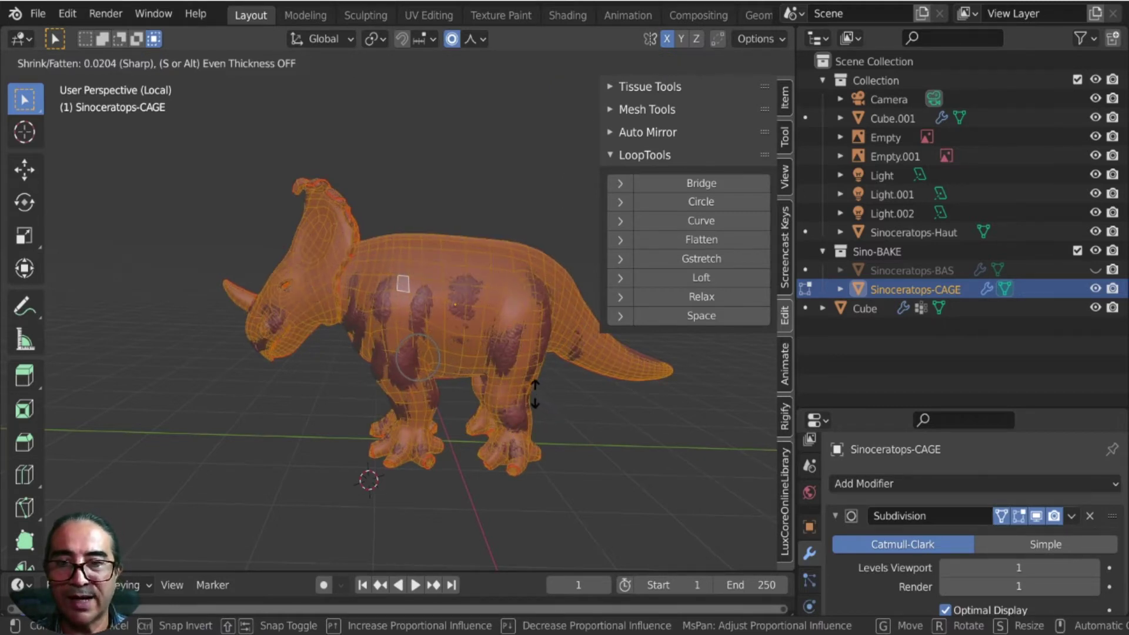
left_click(507, 381)
mouse_move(486, 376)
middle_mouse_down()
mouse_move(302, 346)
mouse_move(390, 336)
middle_mouse_up()
scroll(461, 338, "up", 4)
middle_click_drag(461, 338, 398, 350, "shift")
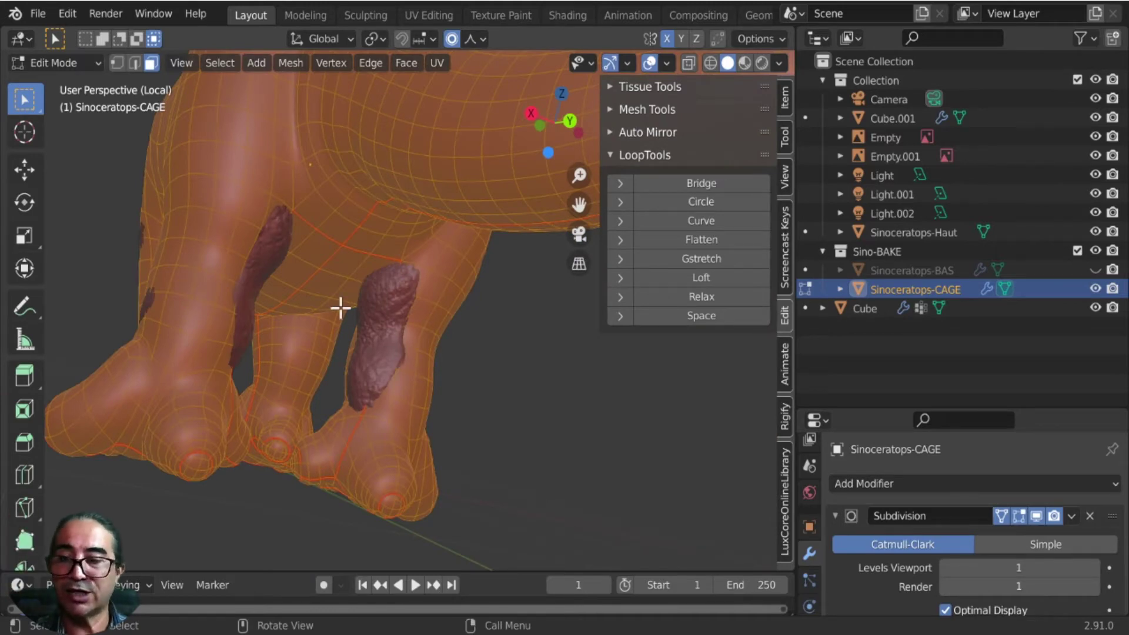
In Sculpting, paint over the rough patches on the cage's hind leg.
left_click(371, 15)
middle_click_drag(328, 492, 322, 343)
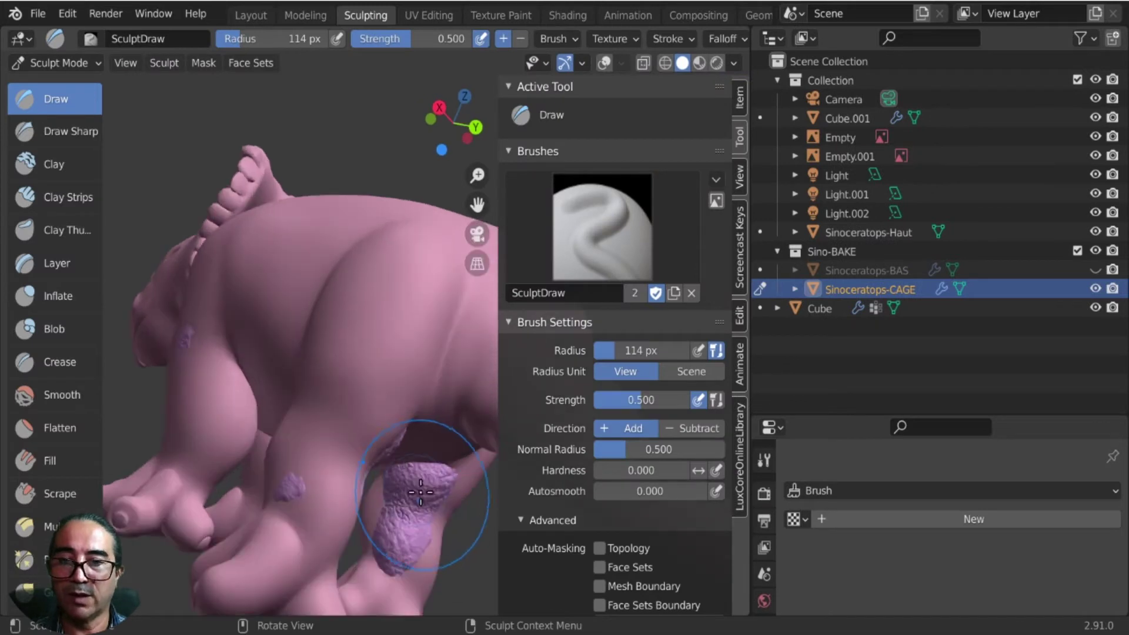
scroll(322, 342, "up", 3)
left_click_drag(322, 343, 293, 320)
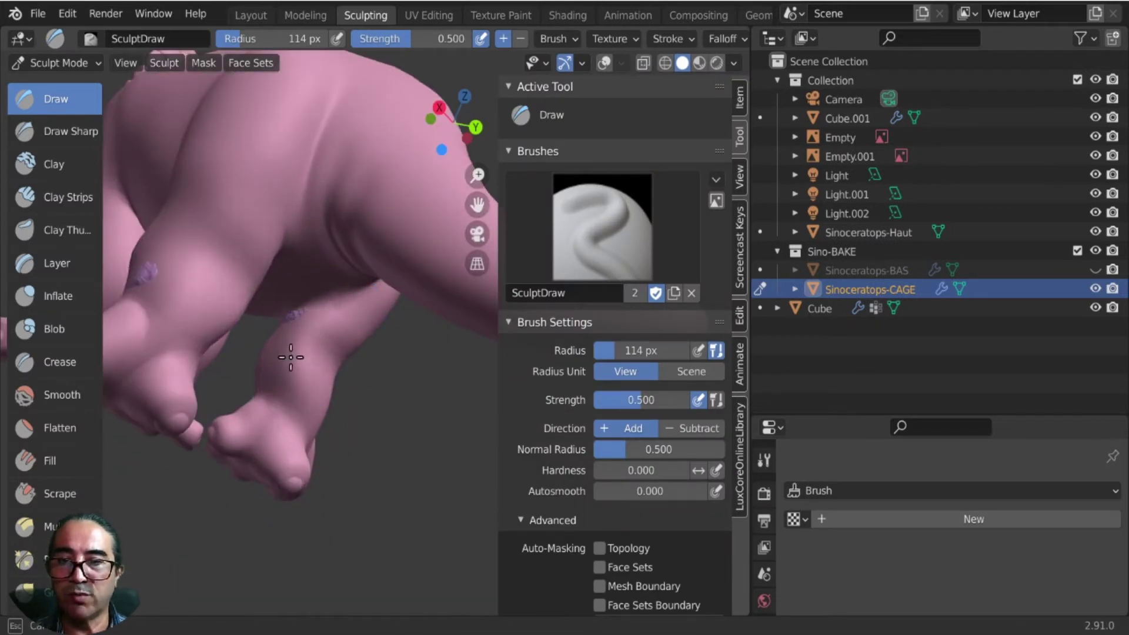
middle_click_drag(293, 319, 282, 383)
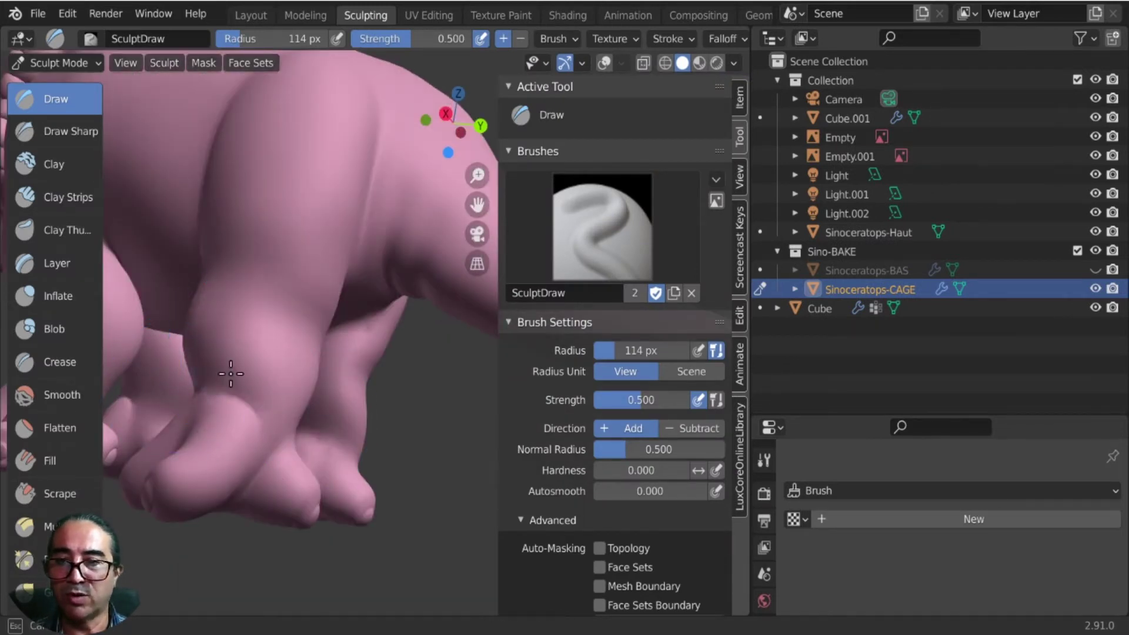
Orbit around the hind legs and head to check the cage coverage from the front-left.
mouse_move(194, 430)
middle_mouse_down()
mouse_move(252, 383)
mouse_move(320, 235)
mouse_move(297, 268)
mouse_move(158, 157)
middle_mouse_up()
scroll(276, 224, "down", 3)
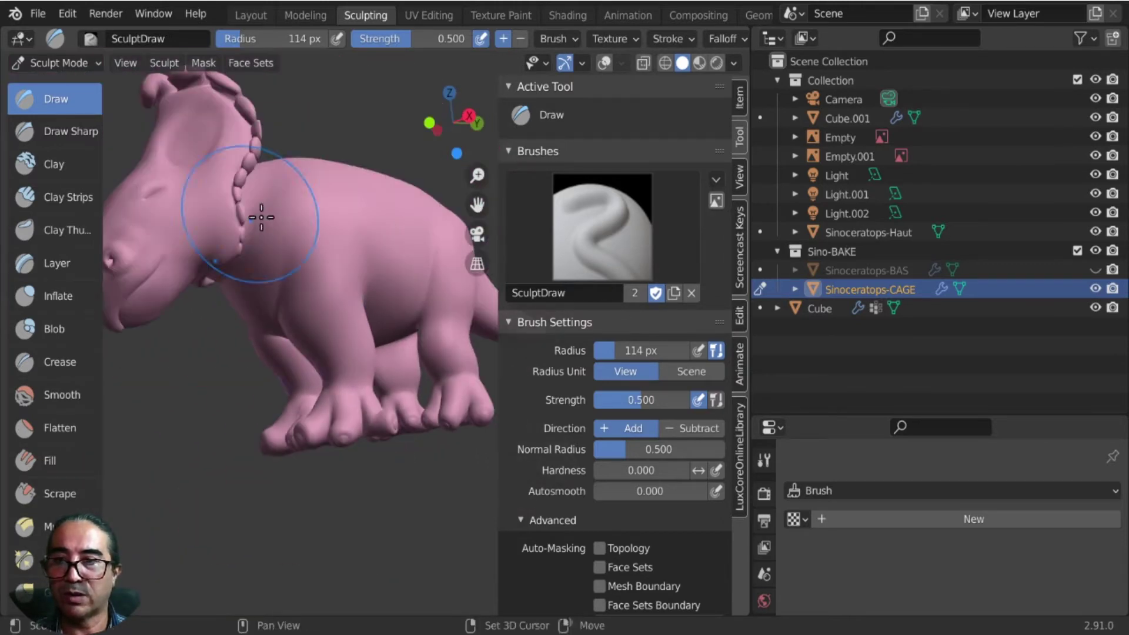
scroll(336, 309, "up", 3)
mouse_move(336, 309)
middle_mouse_down()
mouse_move(401, 256)
mouse_move(373, 519)
mouse_move(340, 302)
mouse_move(252, 429)
mouse_move(248, 509)
mouse_move(323, 323)
mouse_move(310, 262)
mouse_move(260, 571)
mouse_move(304, 312)
mouse_move(411, 328)
middle_mouse_up()
scroll(261, 572, "up", 5)
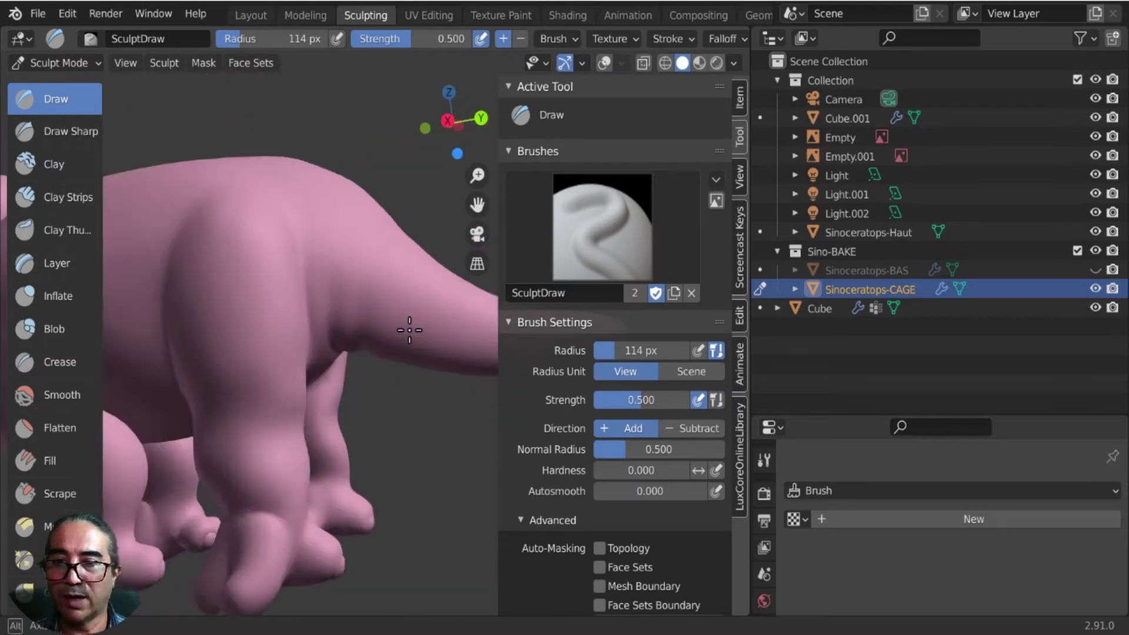
scroll(410, 334, "up", 2)
scroll(409, 334, "down", 4)
mouse_move(315, 346)
middle_mouse_down()
mouse_move(335, 310)
mouse_move(417, 296)
mouse_move(367, 442)
middle_mouse_up()
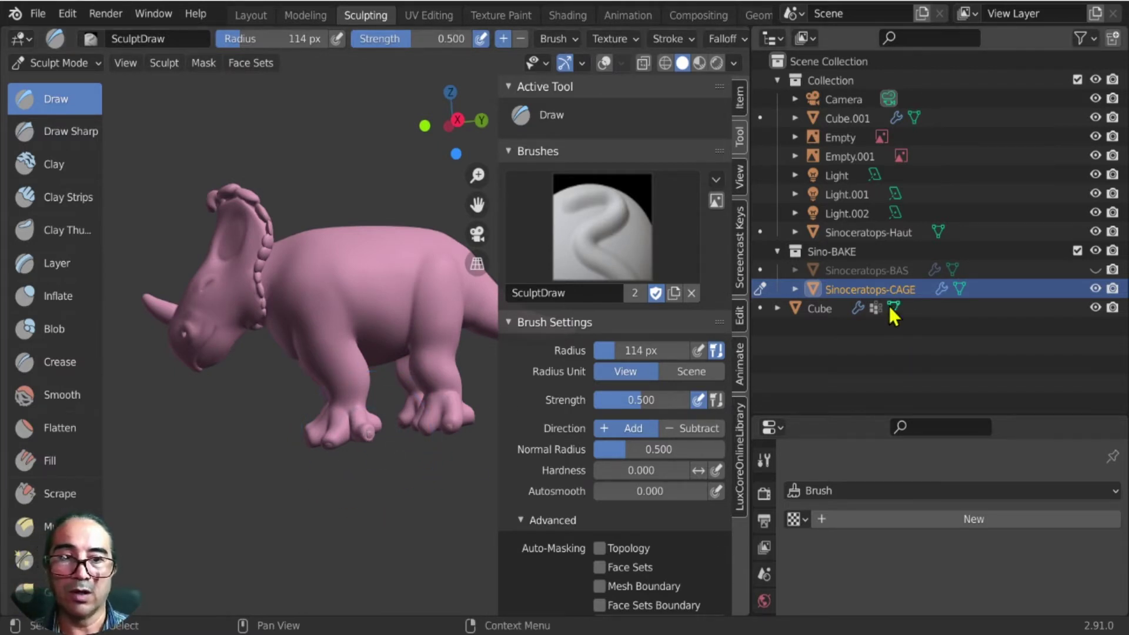
Show Sinoceratops-BAS, make it active with overlays on, and add Sinoceratops-Haut to the selection.
left_click(1095, 270)
left_click(896, 271)
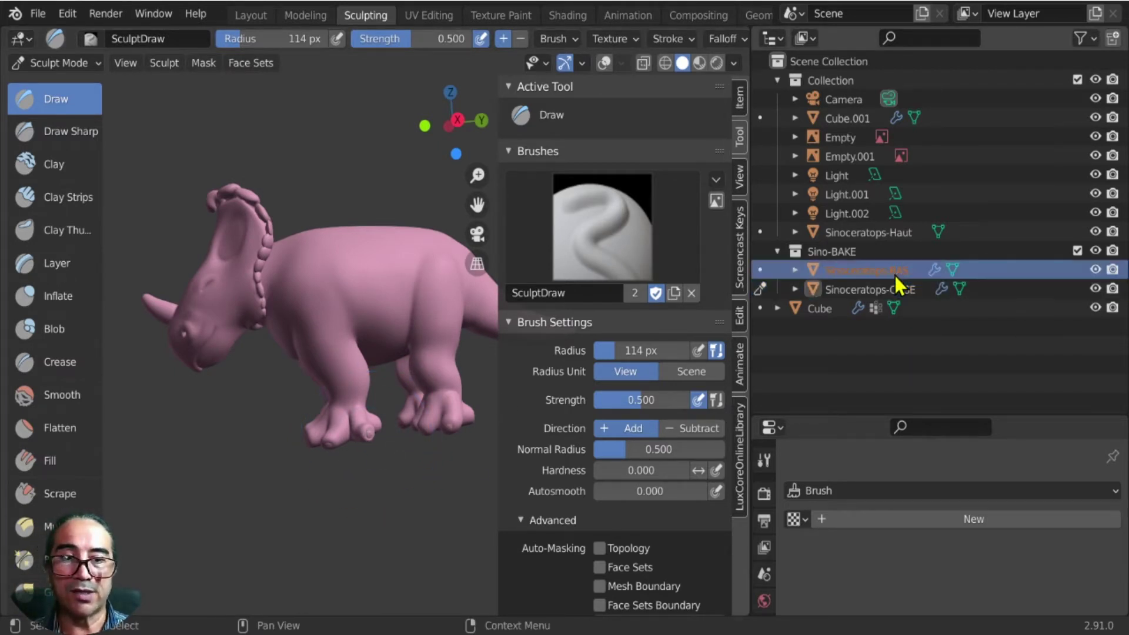
left_click(609, 65)
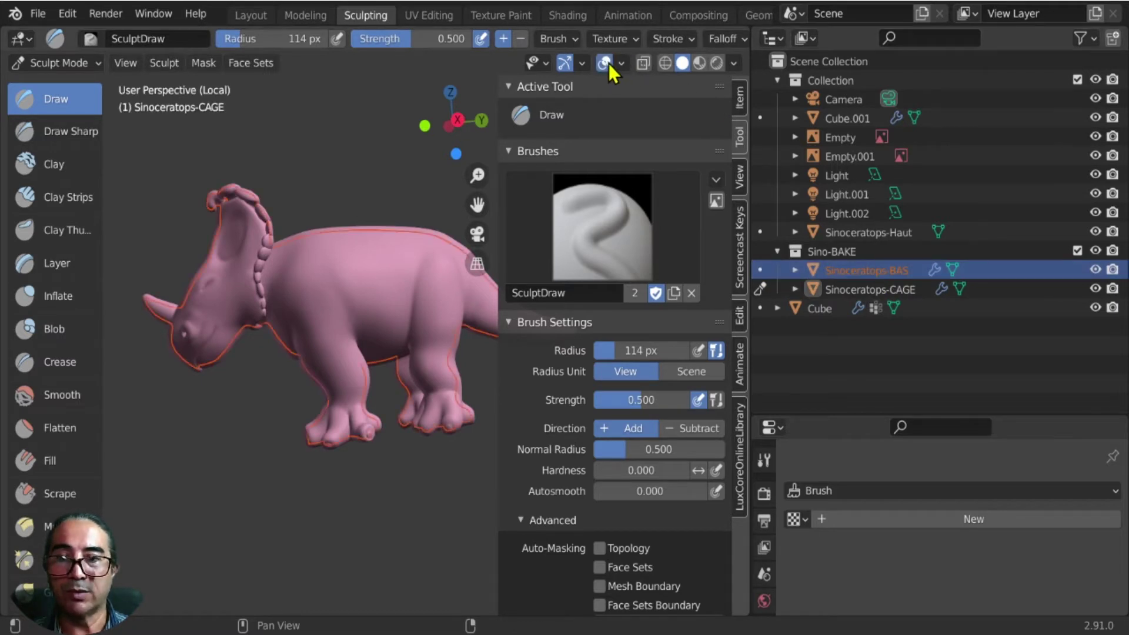
middle_click_drag(386, 259, 406, 262)
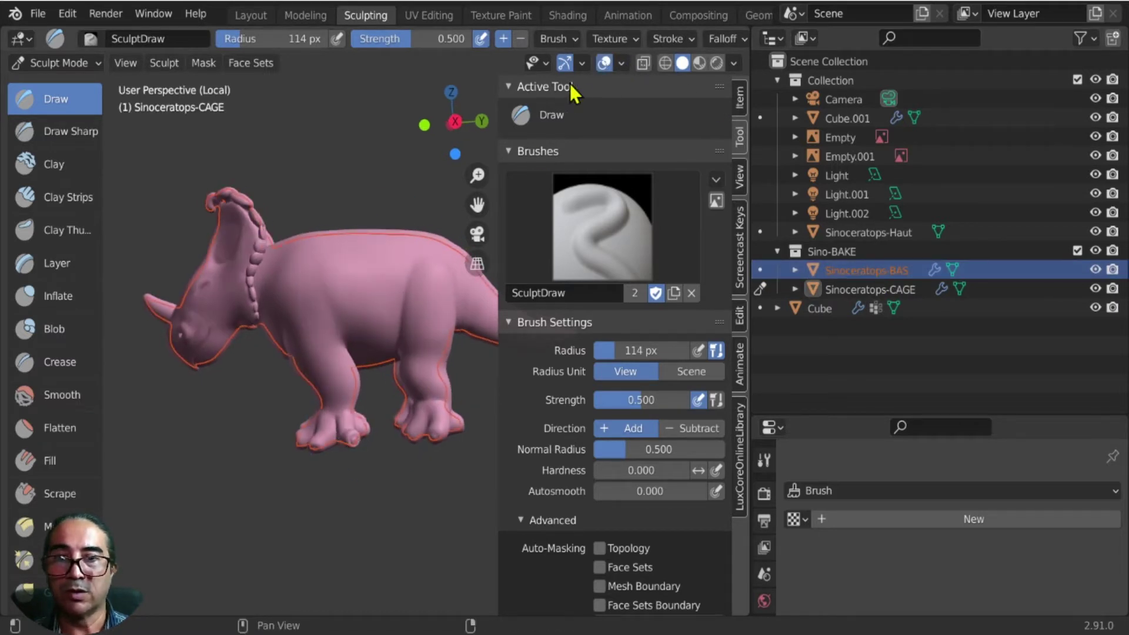
left_click(854, 232, "ctrl")
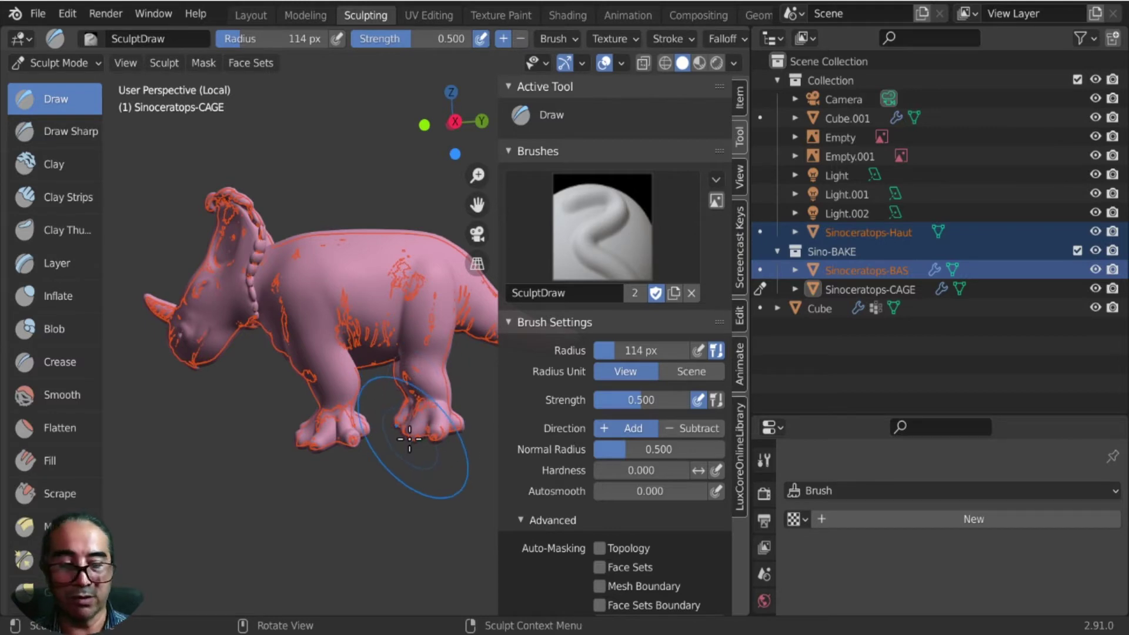
Compare both meshes in Right Ortho using X-ray and wireframe, then return to solid shading.
key("KP_1")
key("KP_3")
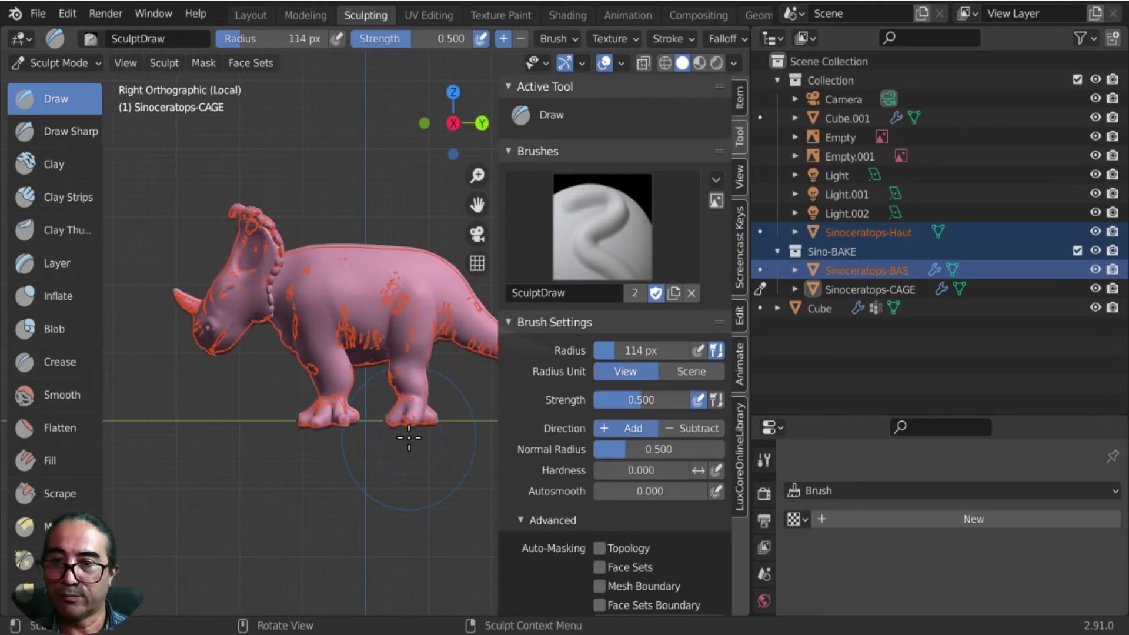
scroll(409, 439, "up", 5)
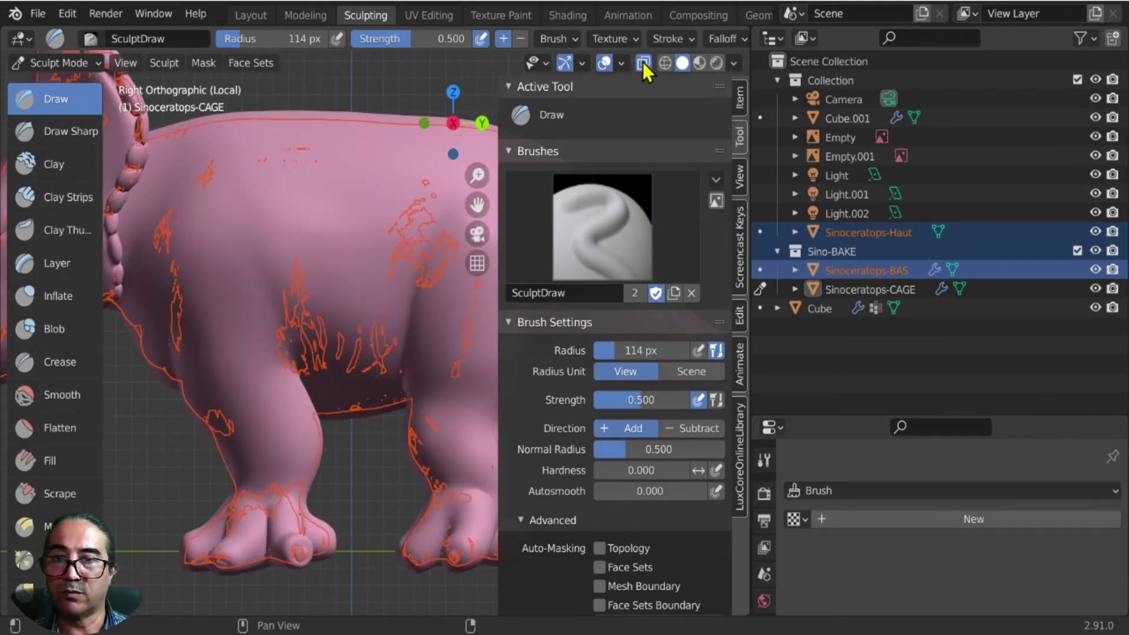
left_click(643, 62)
left_click(665, 63)
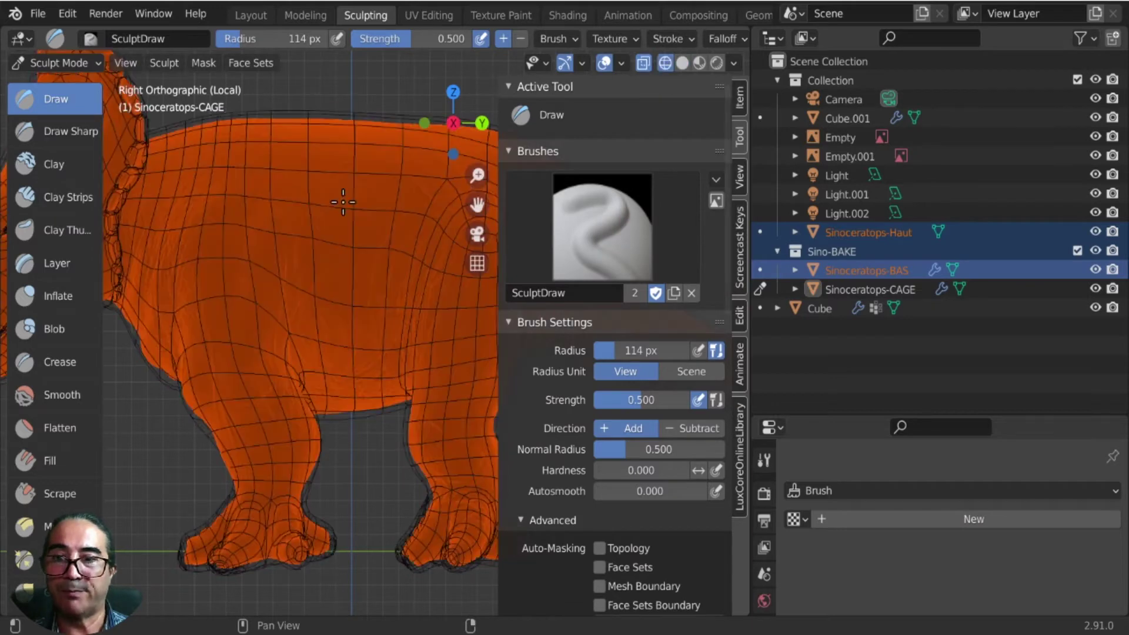
scroll(278, 227, "down", 1)
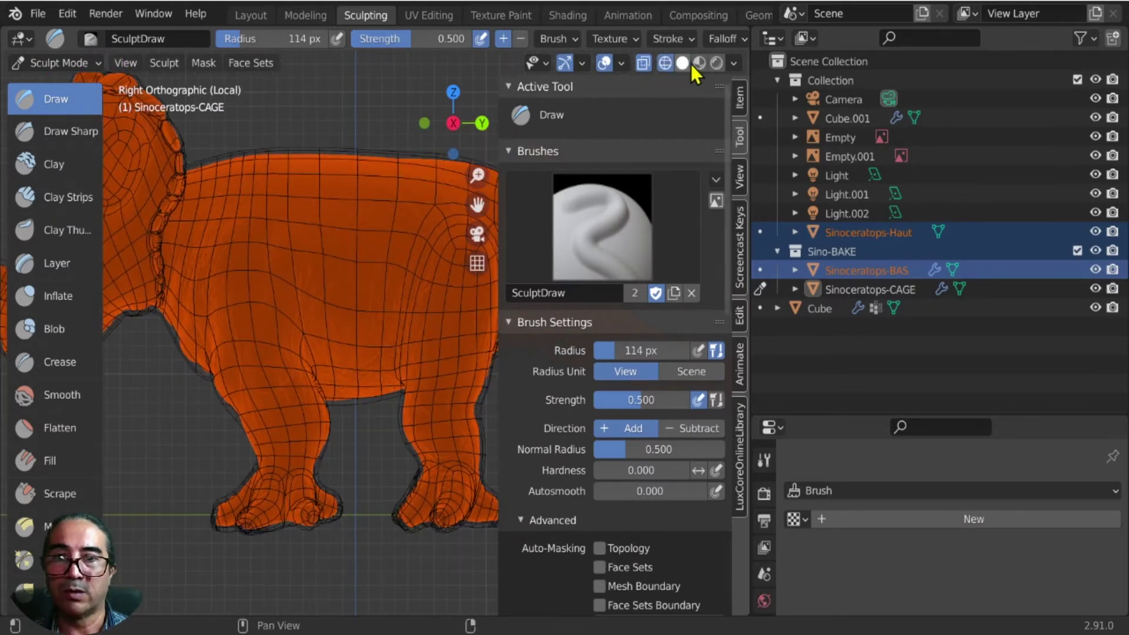
left_click(681, 63)
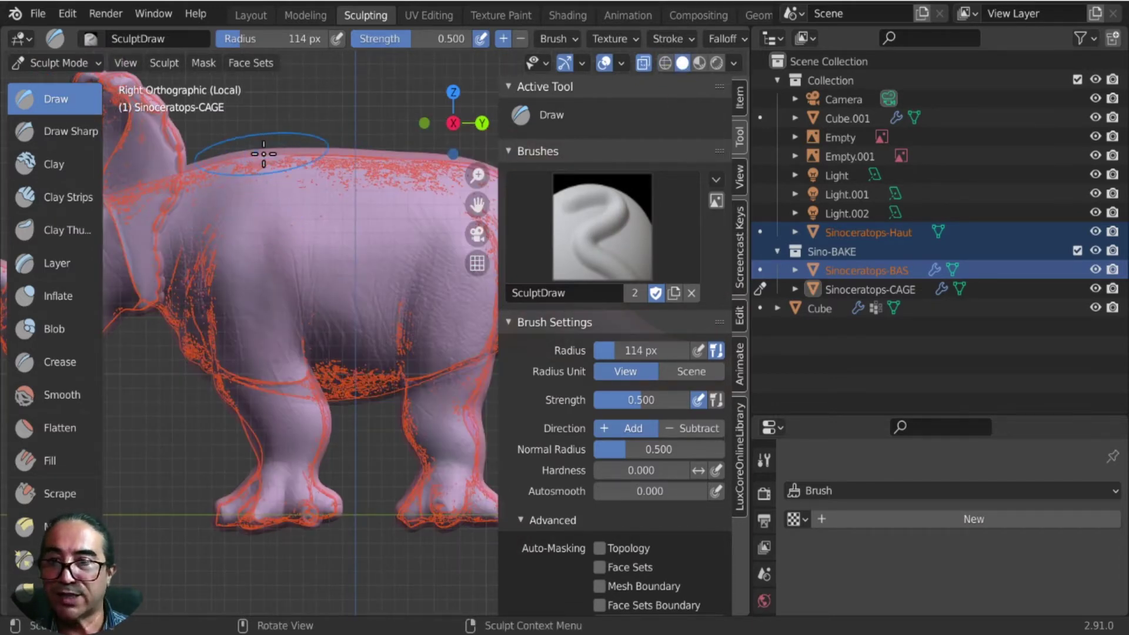
middle_click_drag(263, 154, 265, 229, "shift")
scroll(336, 247, "down", 3)
scroll(335, 247, "up", 3)
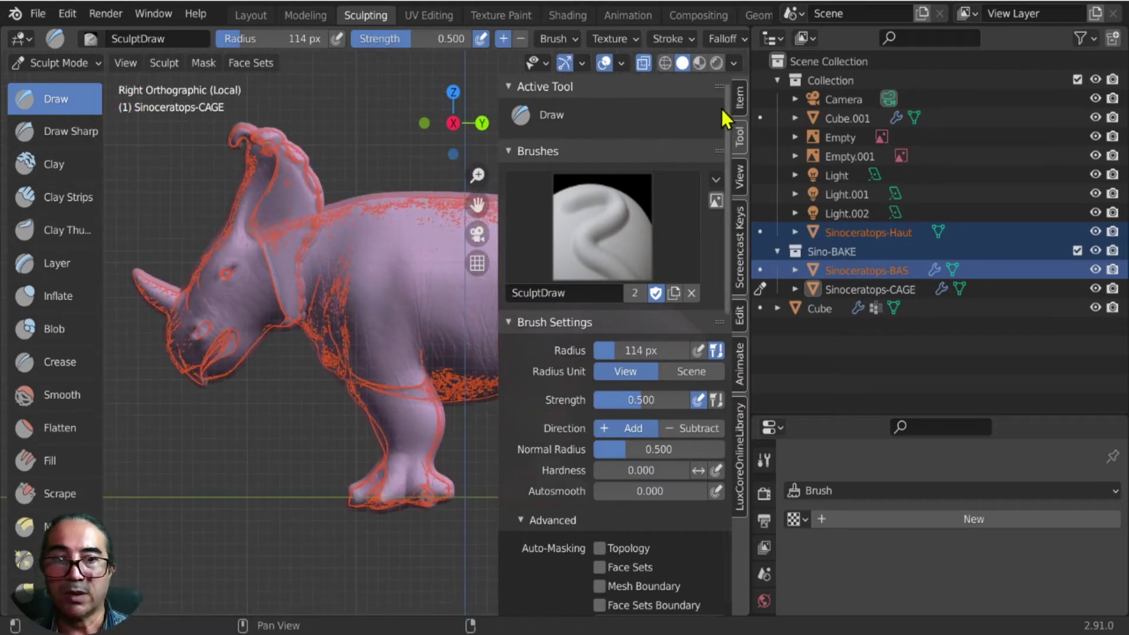
Hide the cage, turn X-ray off, select only Sinoceratops-BAS and open the Shading workspace.
left_click(1095, 289)
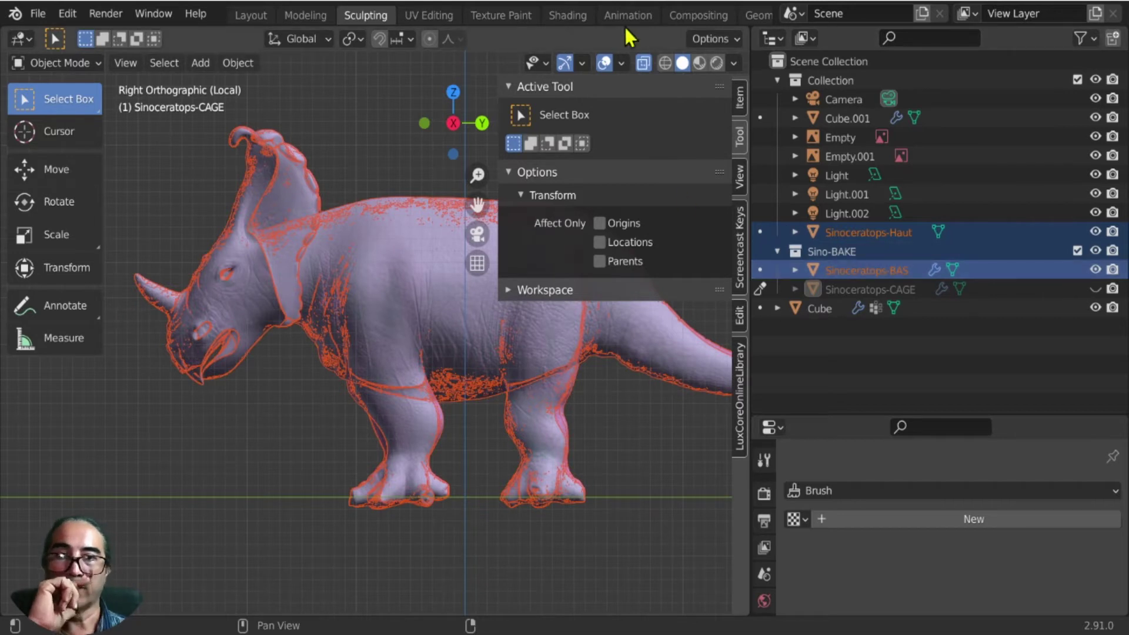
left_click(604, 64)
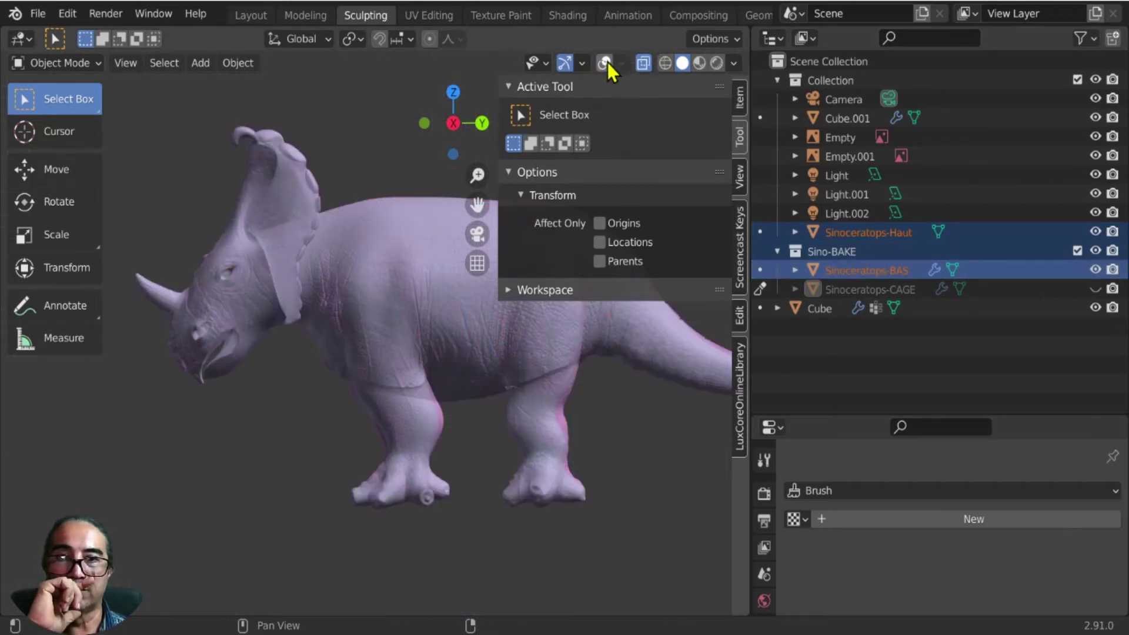
left_click(606, 63)
left_click(642, 65)
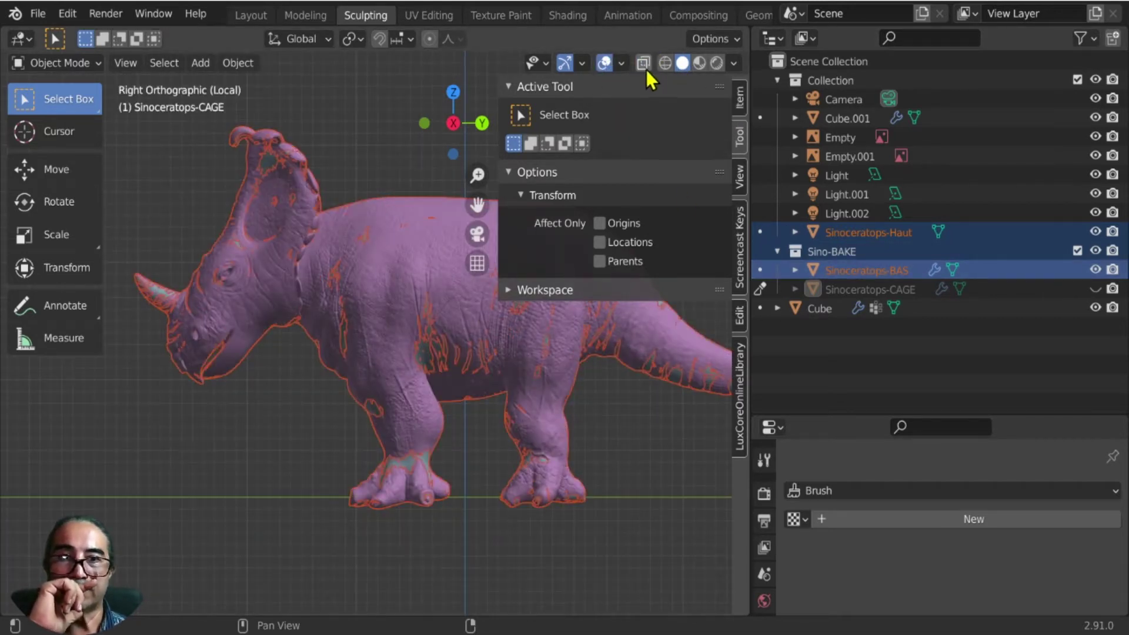
left_click(887, 240)
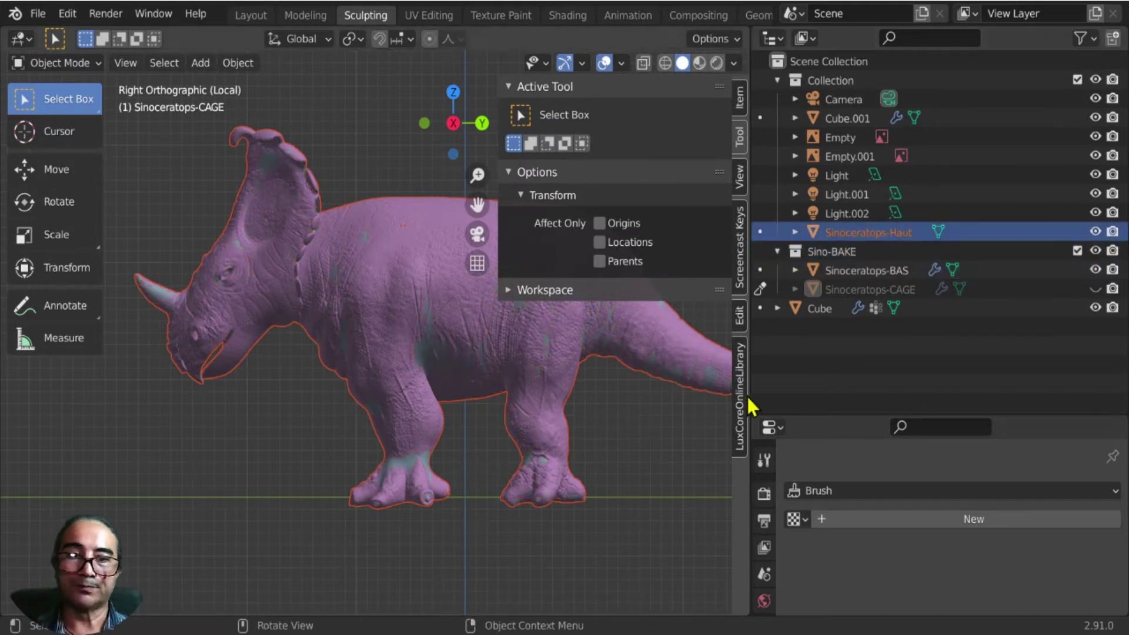
left_click(857, 271)
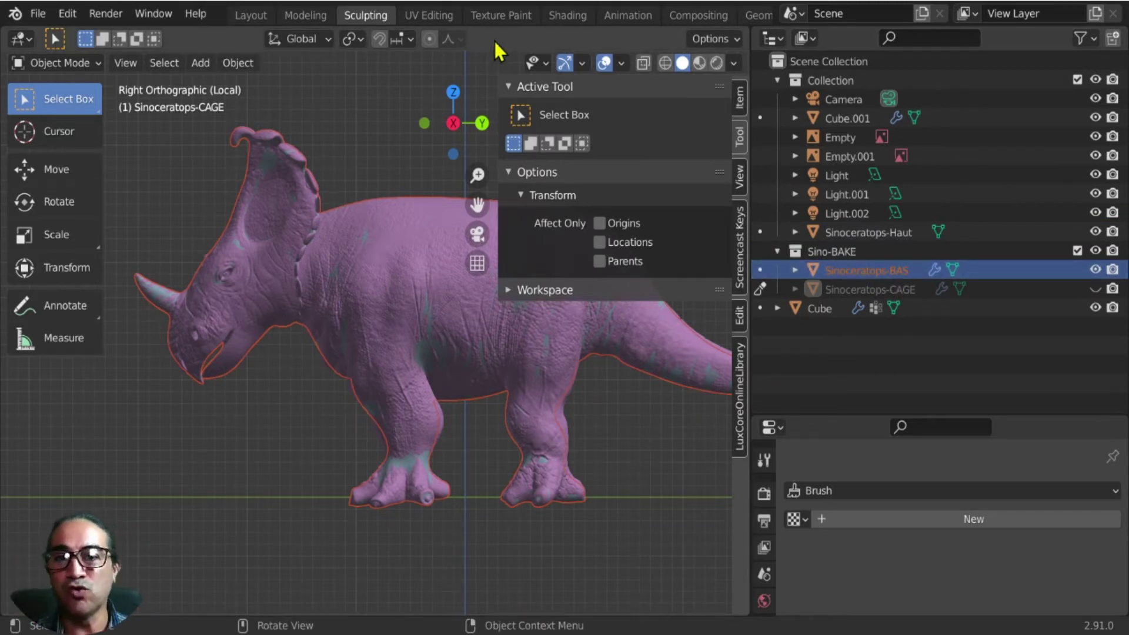
left_click(569, 18)
type("sino")
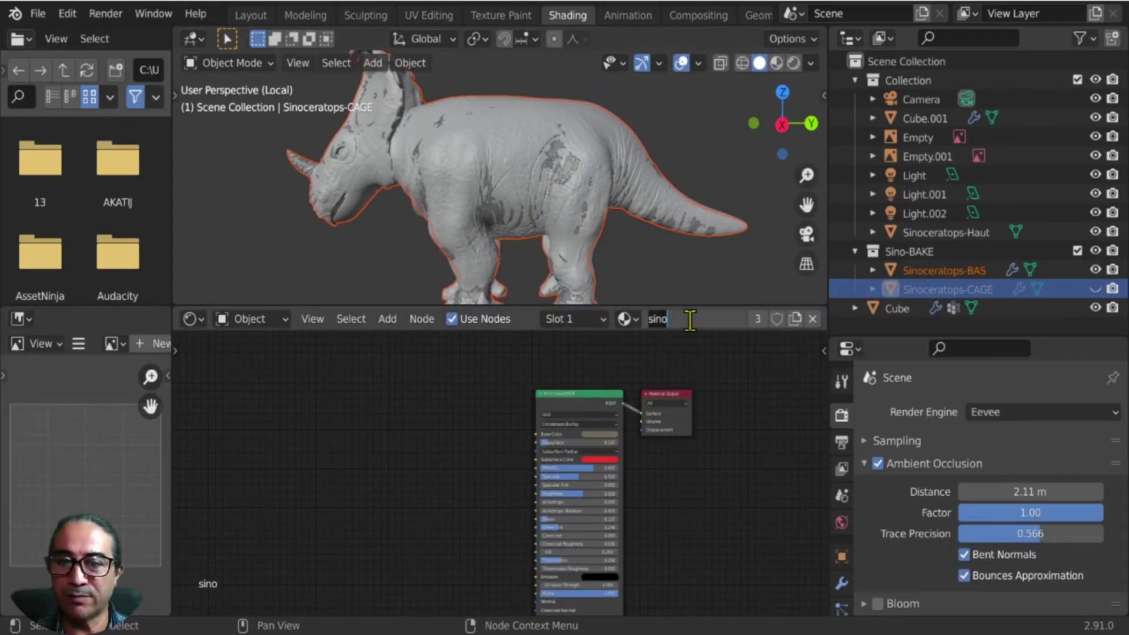
Confirm the material name entry and bring the material nodes into view.
key("Return")
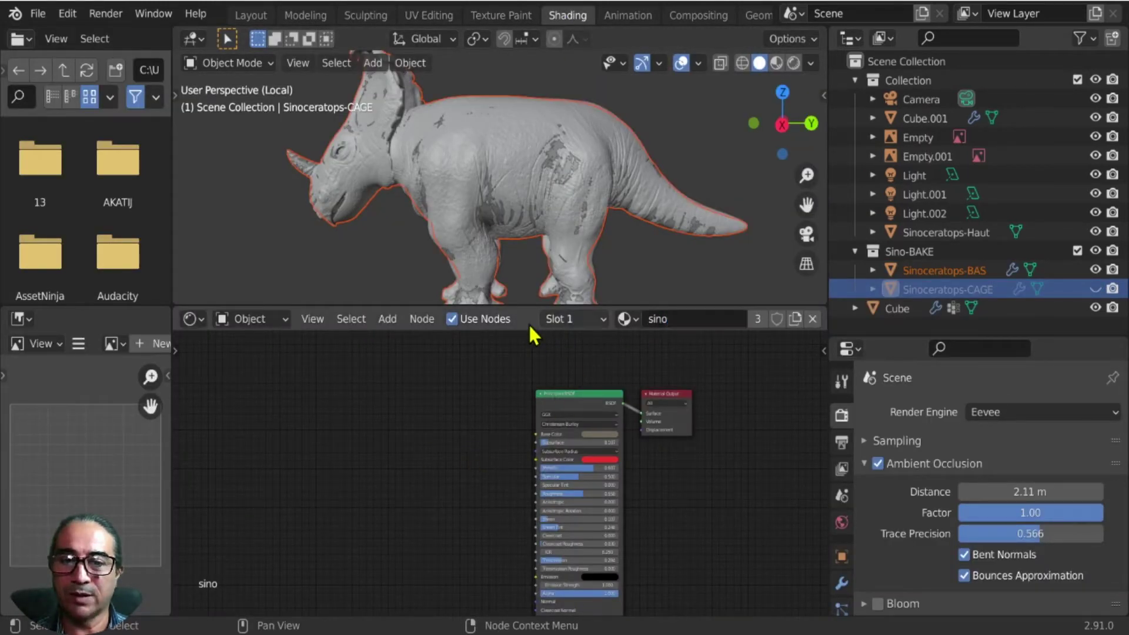
scroll(574, 380, "up", 2)
left_click_drag(574, 380, 553, 374)
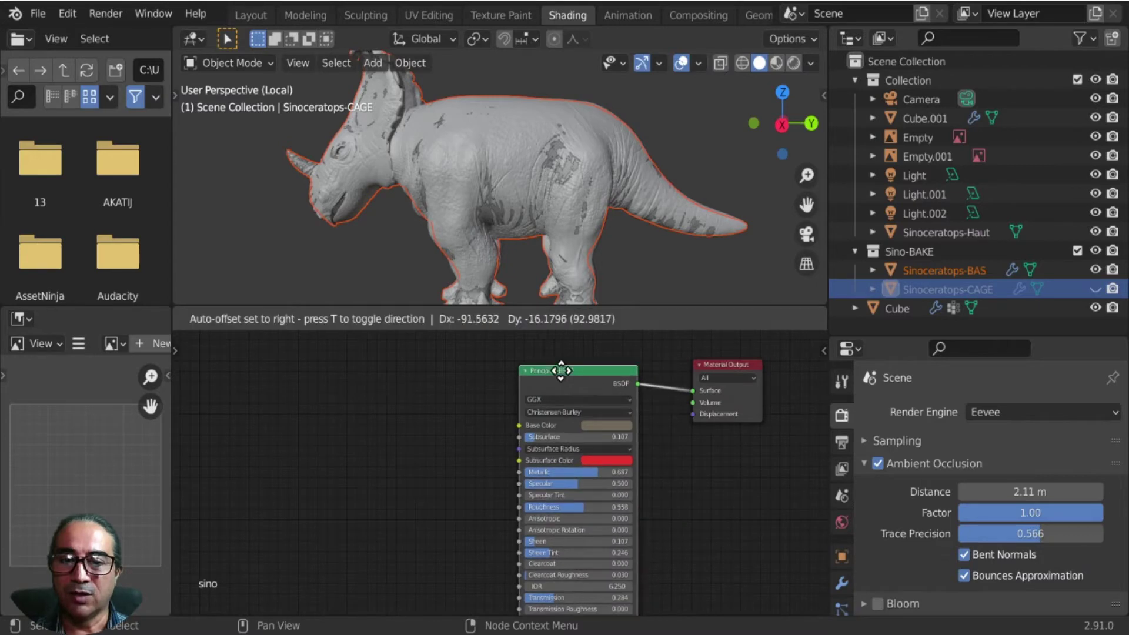
In the Texture Paint workspace, delete the pedestal Cube under the dinosaur.
left_click(501, 16)
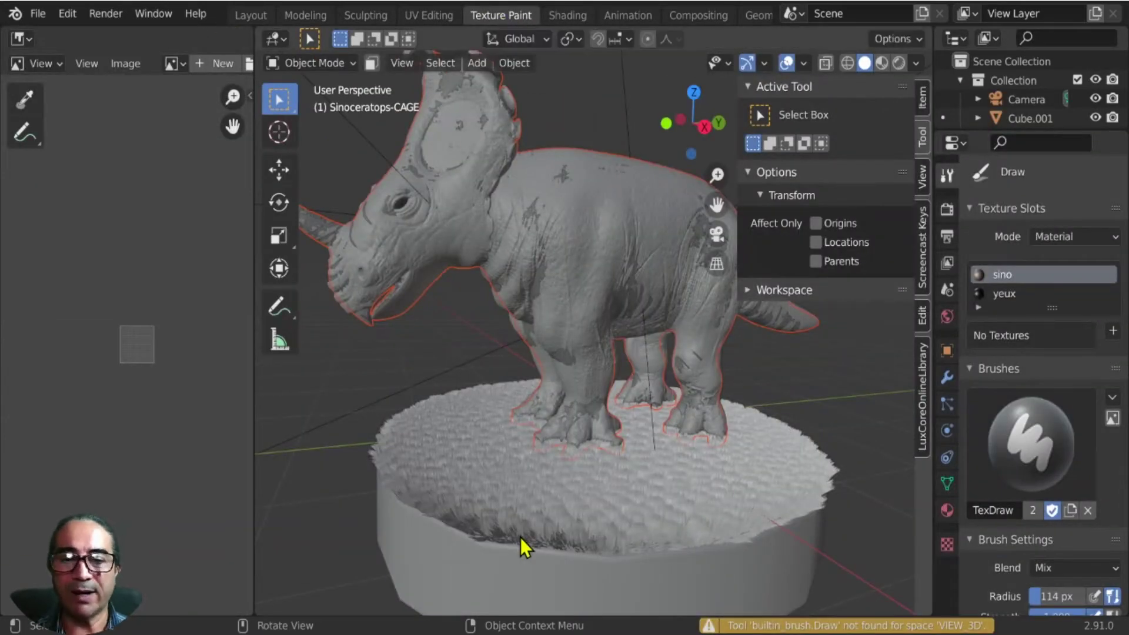
left_click(531, 566)
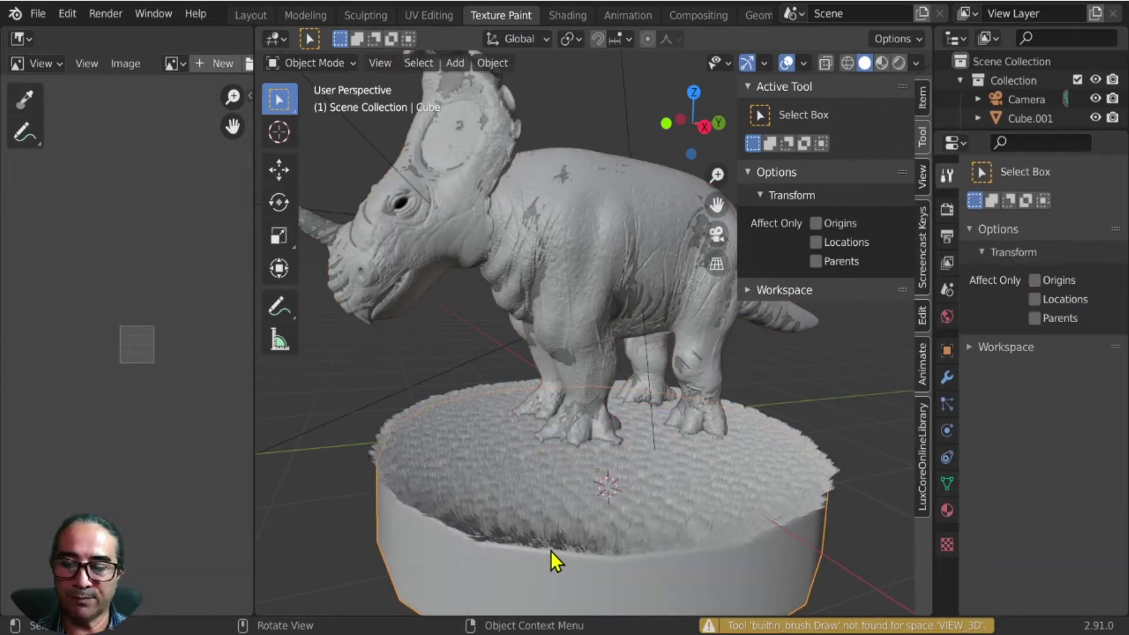
key("x")
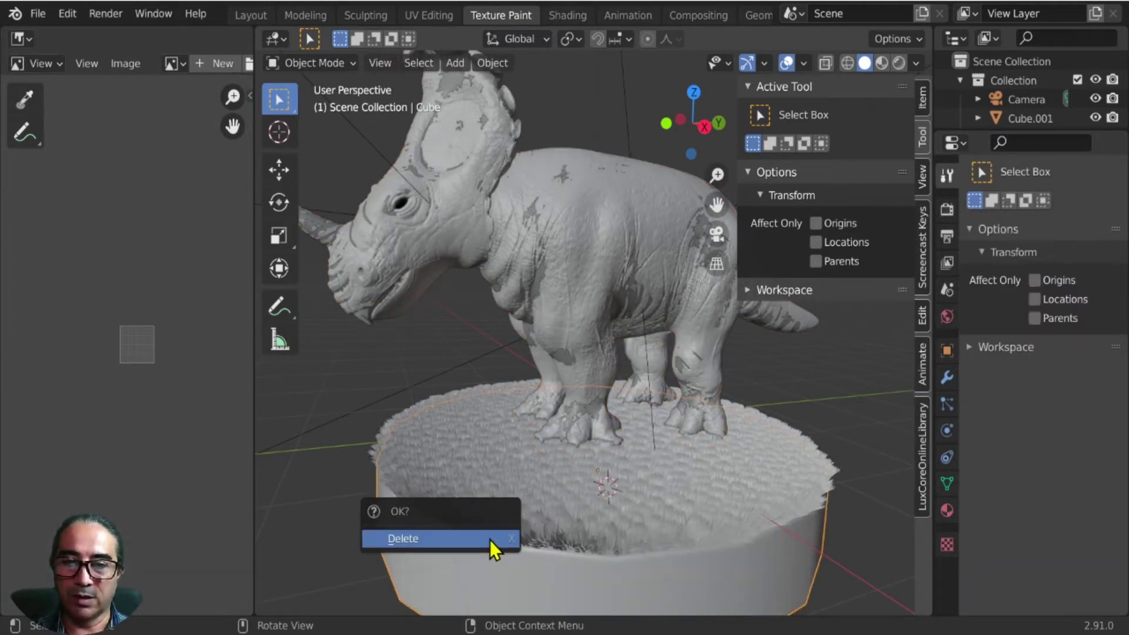
left_click(489, 540)
Select Sinoceratops-BAS via the enlarged Outliner and orbit around the dinosaur.
left_click(623, 277)
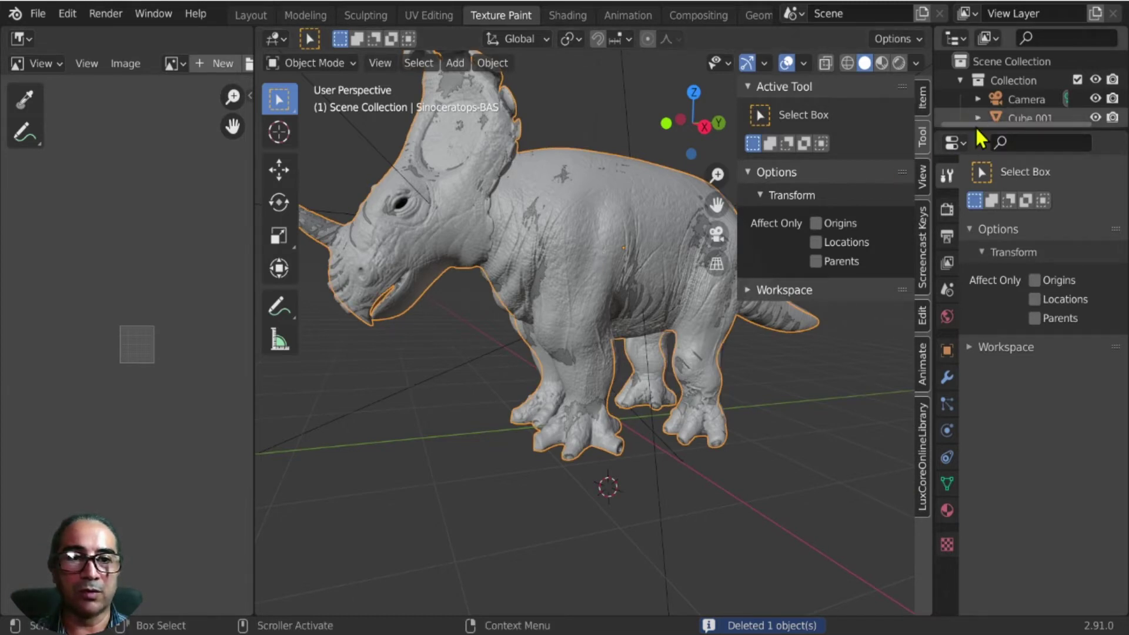
left_click_drag(978, 130, 1001, 339)
left_click(1041, 271)
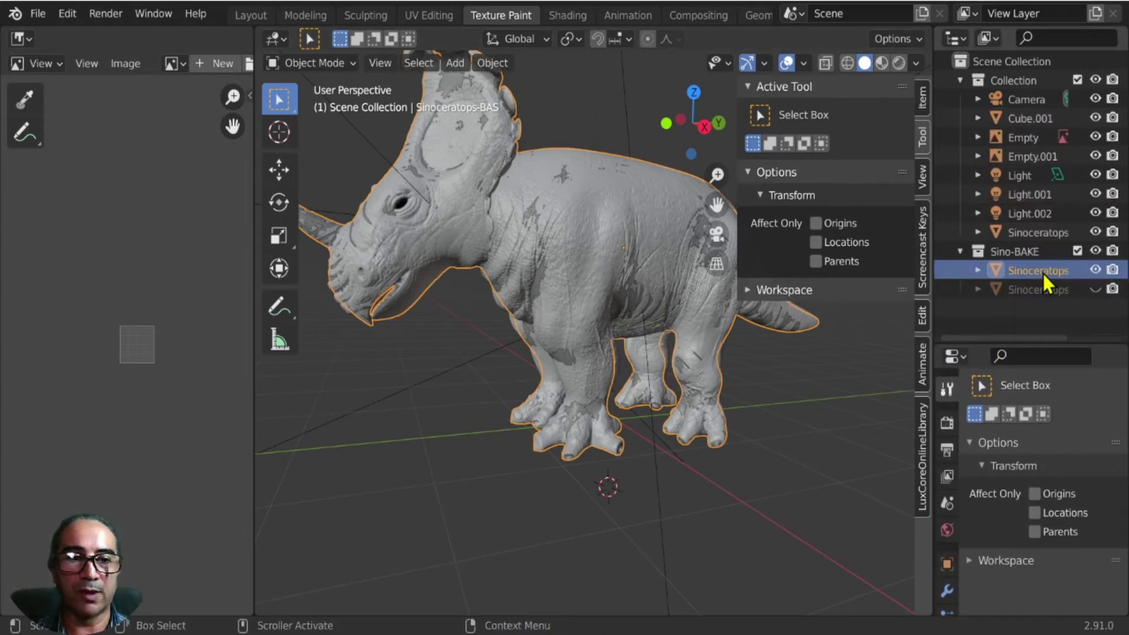
middle_click_drag(618, 302, 623, 230)
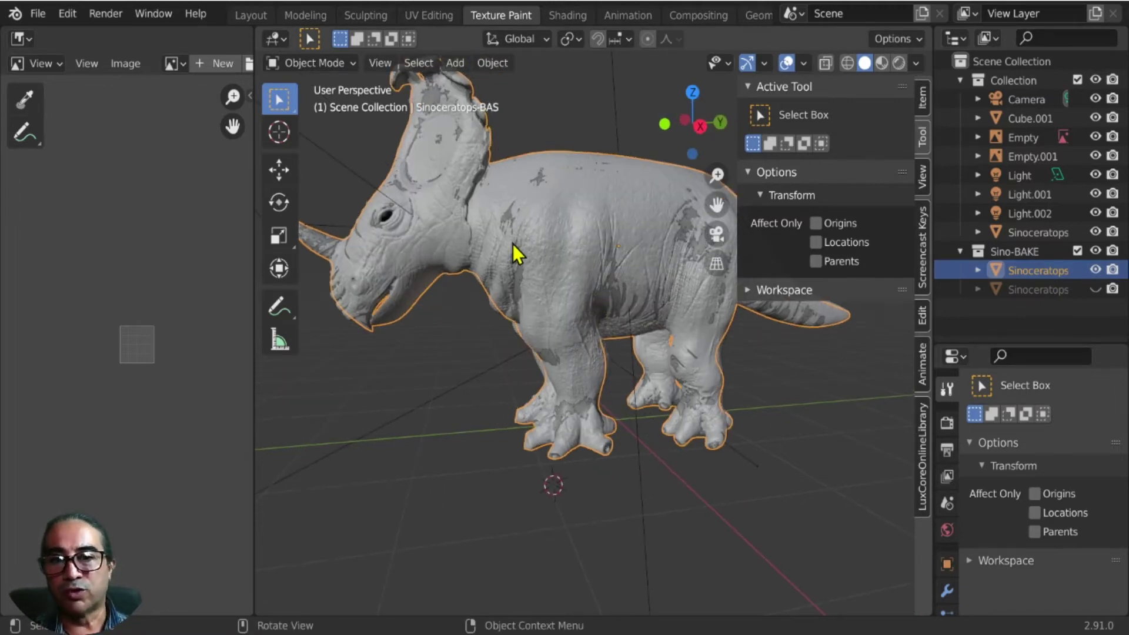
scroll(513, 245, "up", 3)
scroll(585, 302, "up", 1)
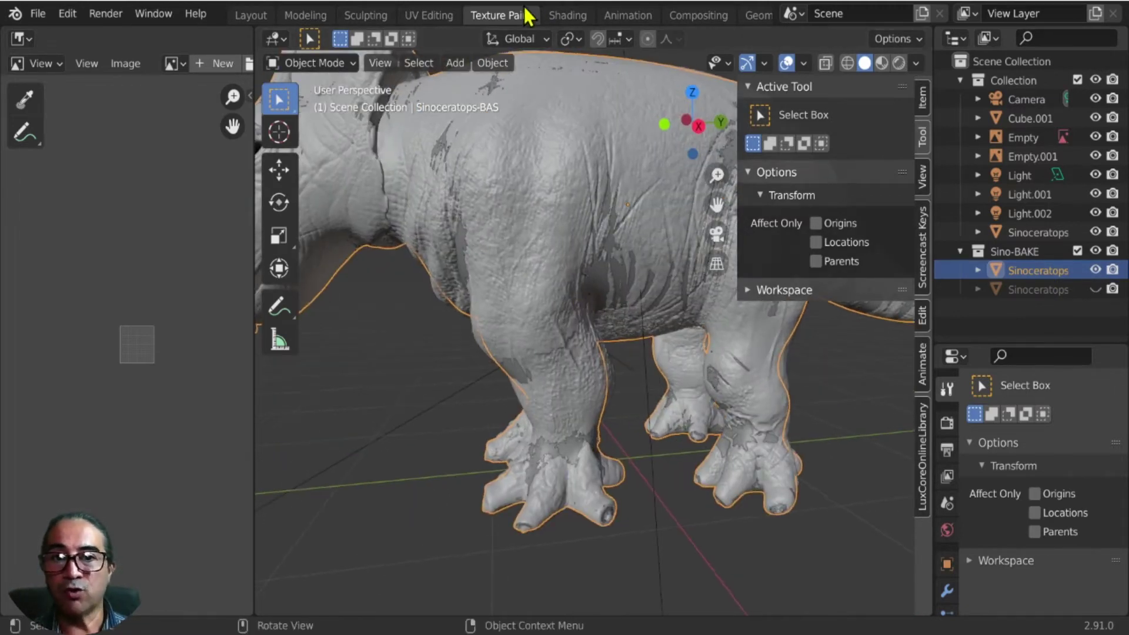
Switch the sino model into Texture Paint mode and view the whole dinosaur.
left_click(334, 64)
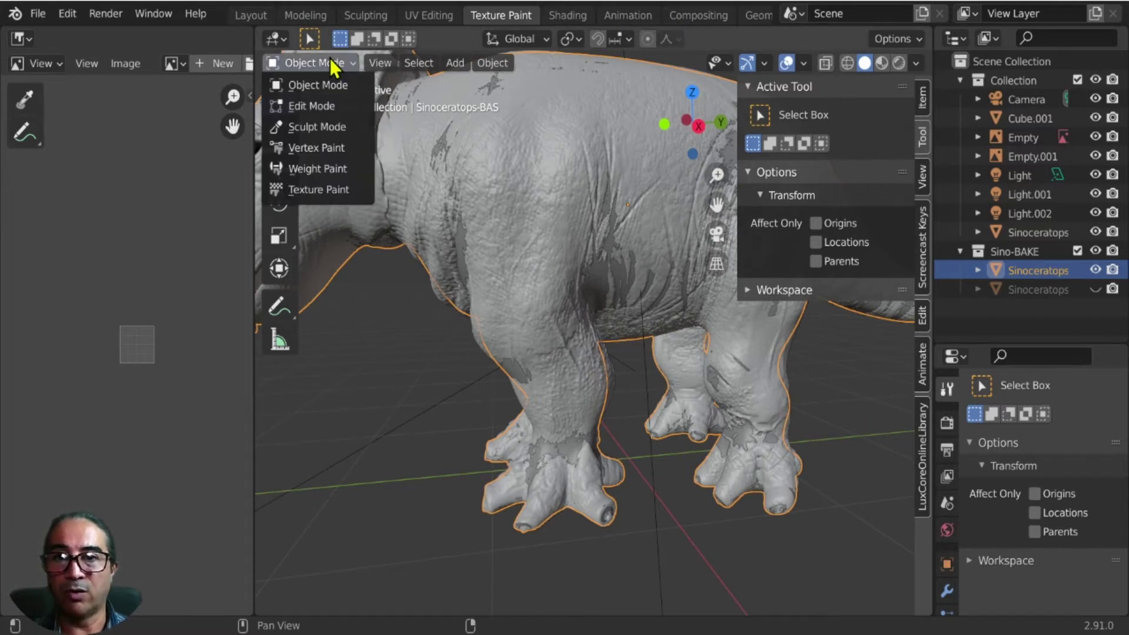
left_click(332, 189)
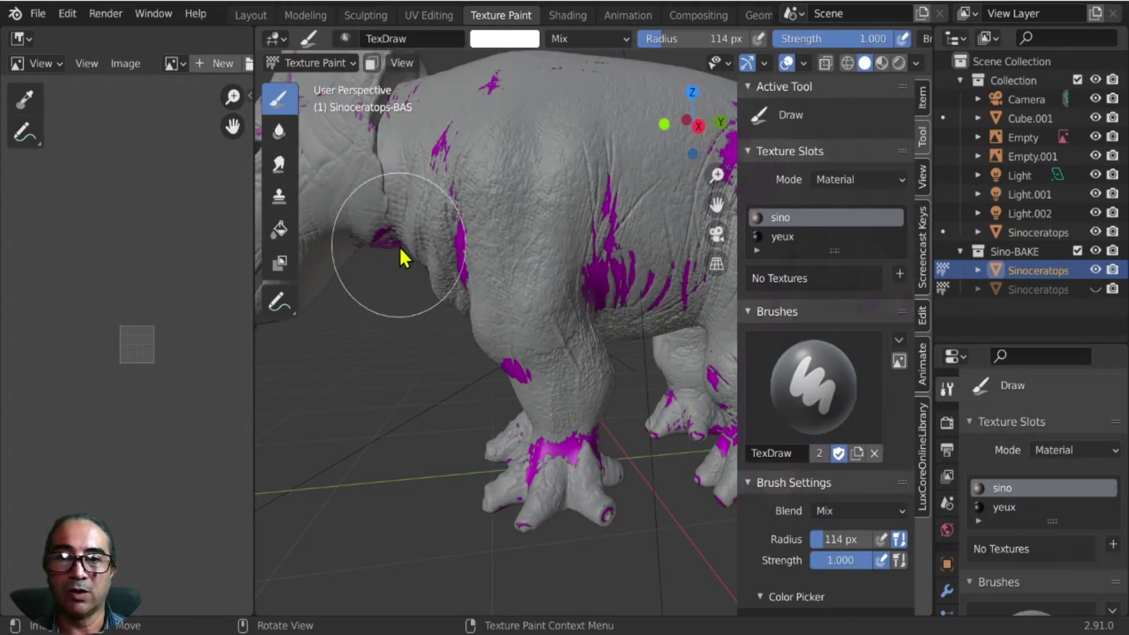
mouse_move(403, 252)
middle_mouse_down()
mouse_move(516, 269)
mouse_move(582, 246)
middle_mouse_up()
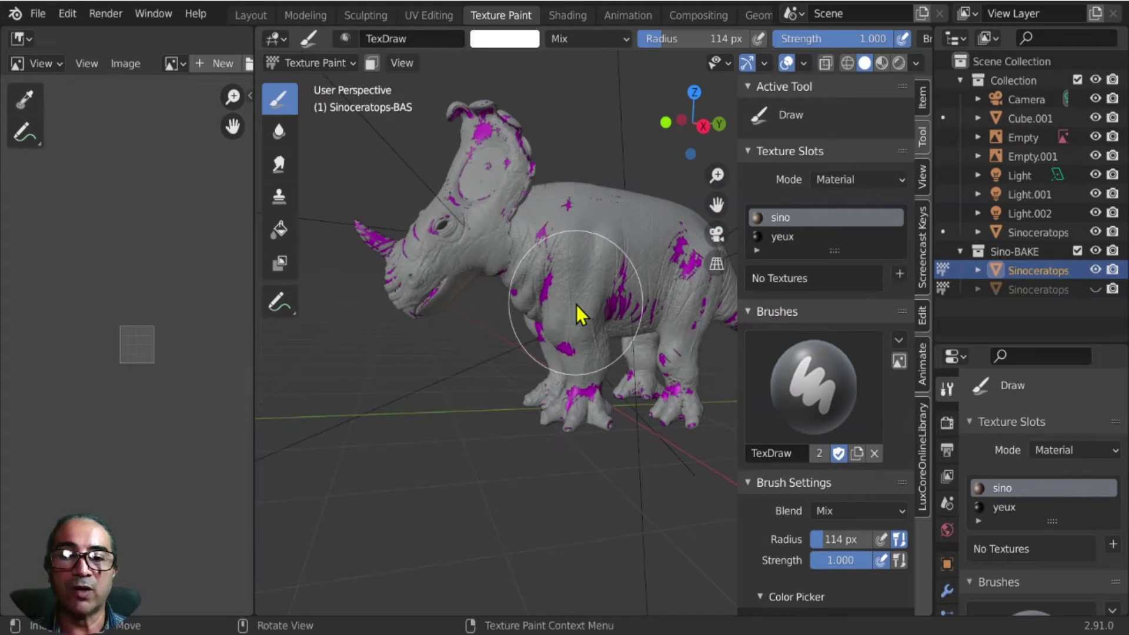
scroll(524, 277, "up", 3)
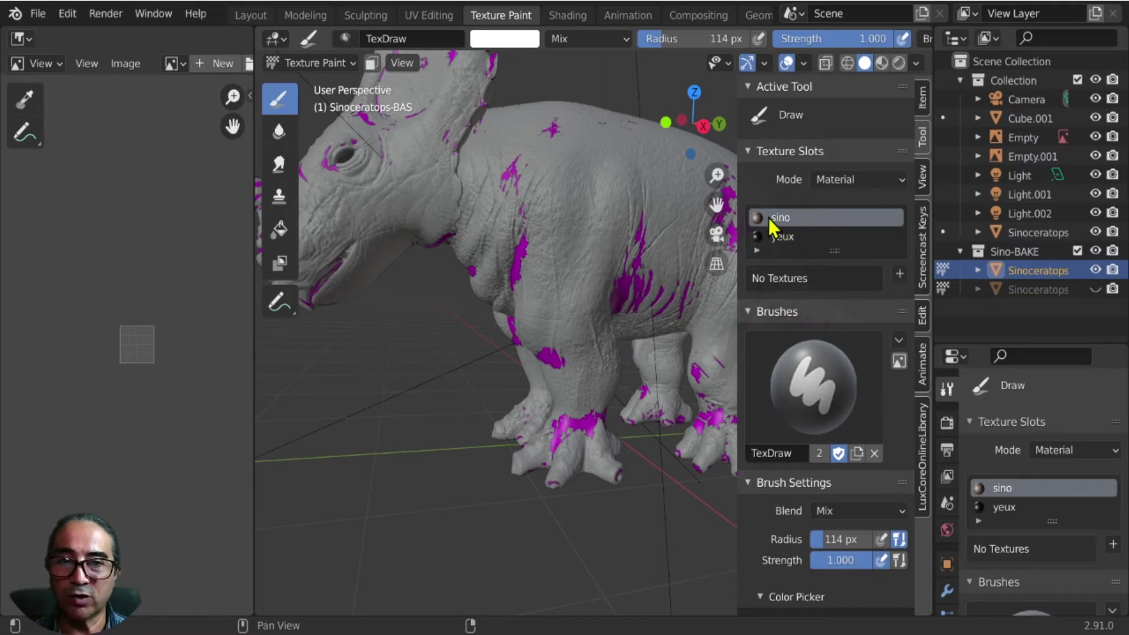
scroll(823, 306, "down", 1)
scroll(815, 265, "down", 3)
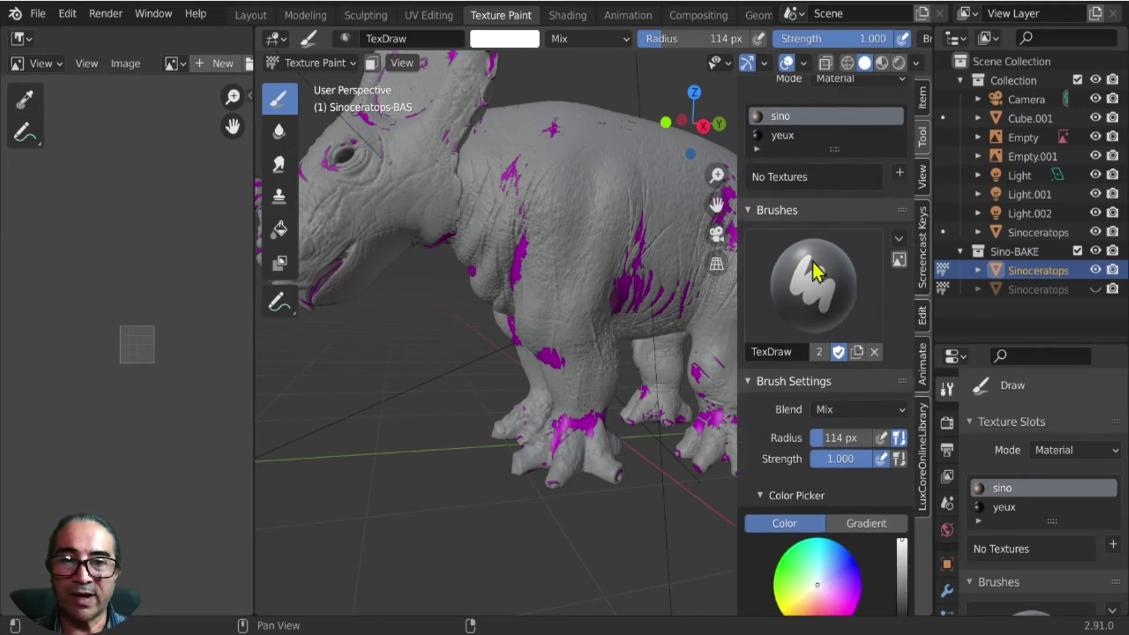
scroll(853, 244, "up", 3)
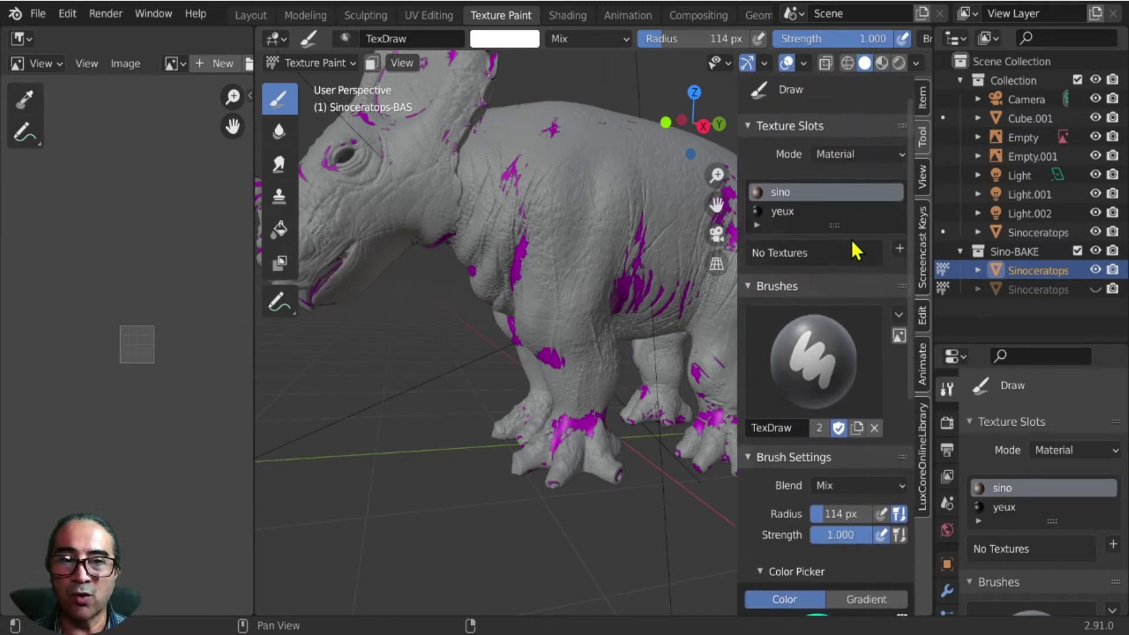
scroll(800, 288, "up", 1)
Toggle the N sidebar and open the Texture Slots add-texture list.
key("n")
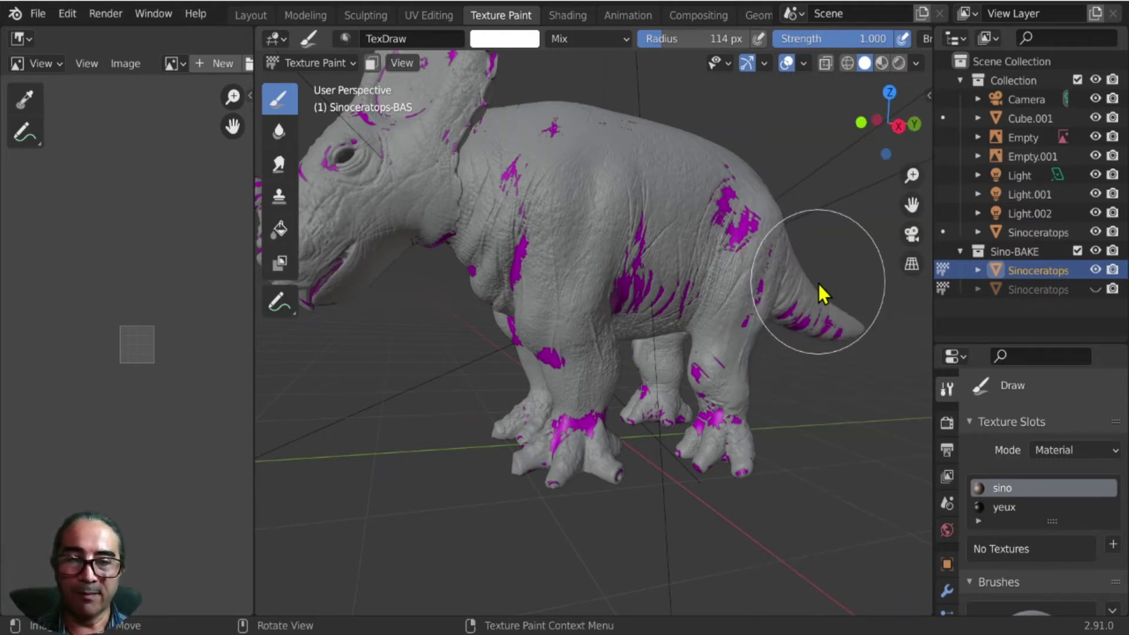
key("n")
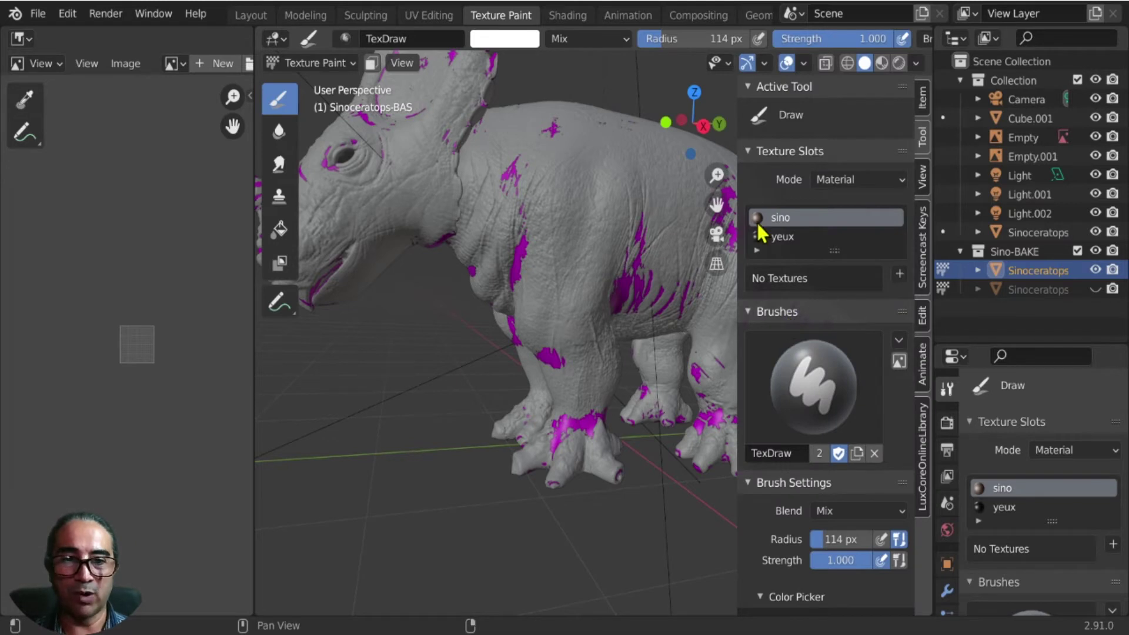
left_click(900, 275)
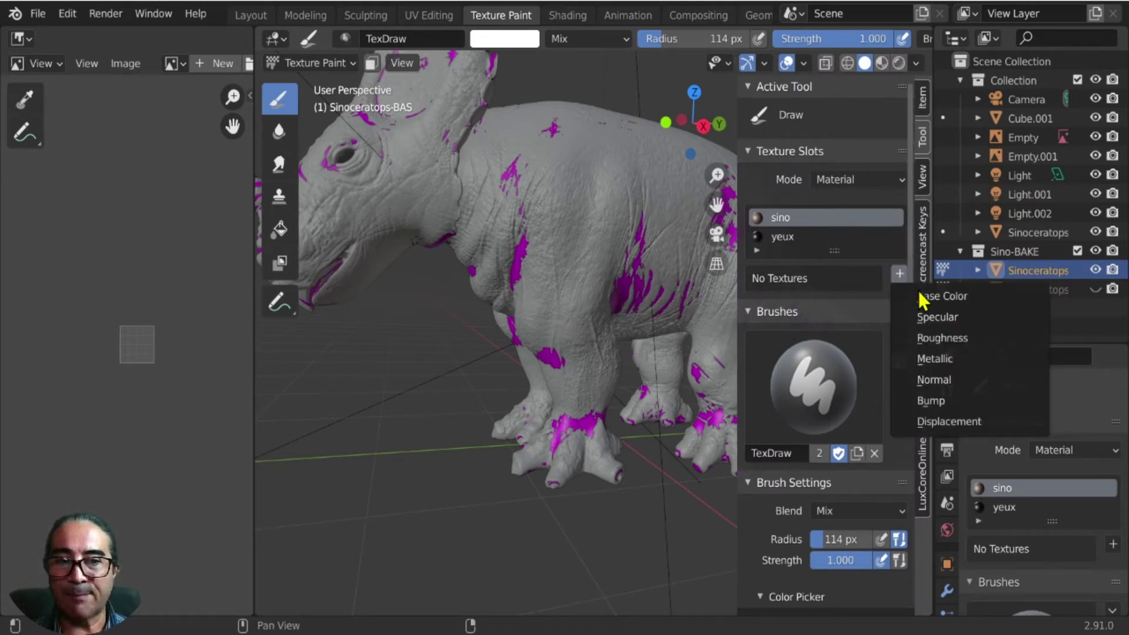
Choose Normal for the new paint slot, giving a 1024 × 1024 'sino Normal' texture.
left_click(947, 382)
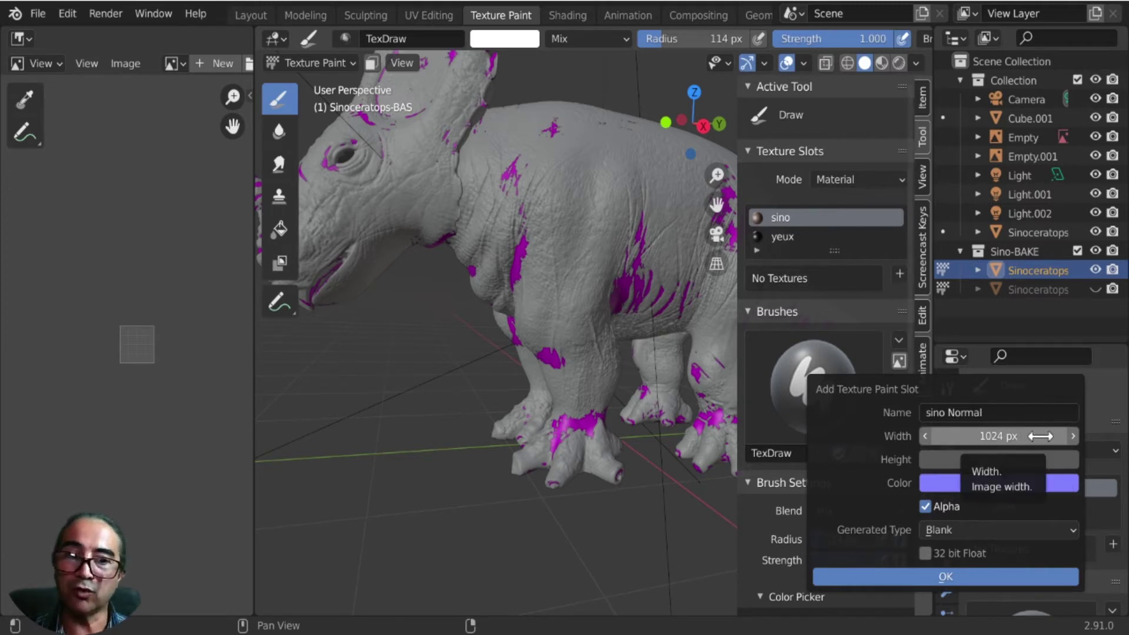
Try 4096 and then 2048 px for the new texture's width and height.
left_click(1016, 436)
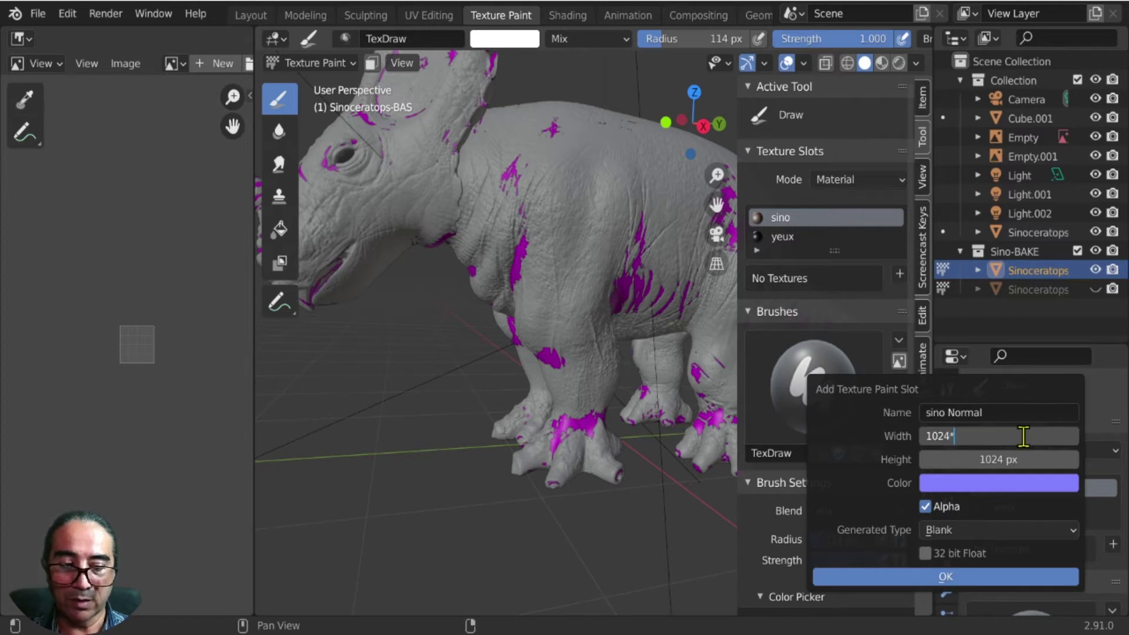
key("Return")
left_click(1032, 461)
type("*4")
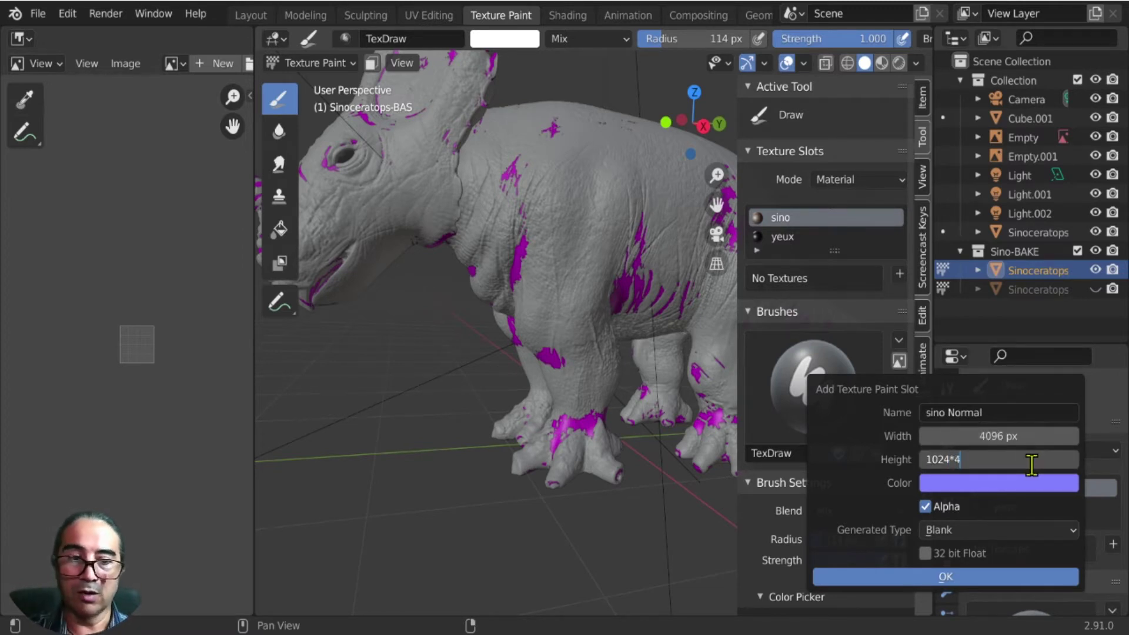
key("Return")
left_click(993, 436)
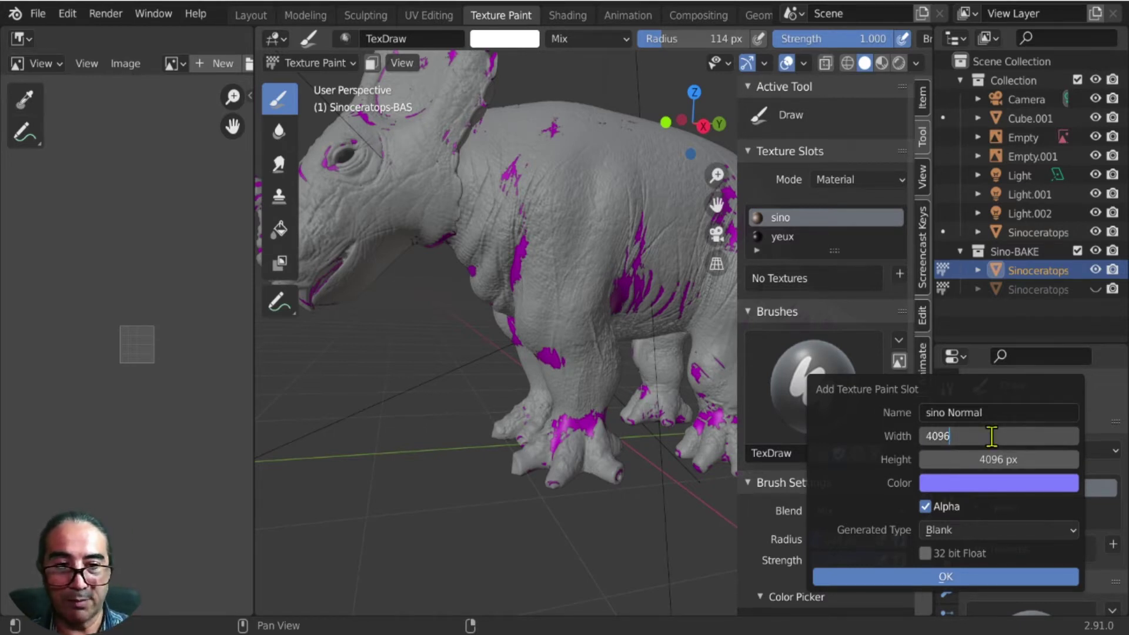
type("/2")
type("2048")
key("Return")
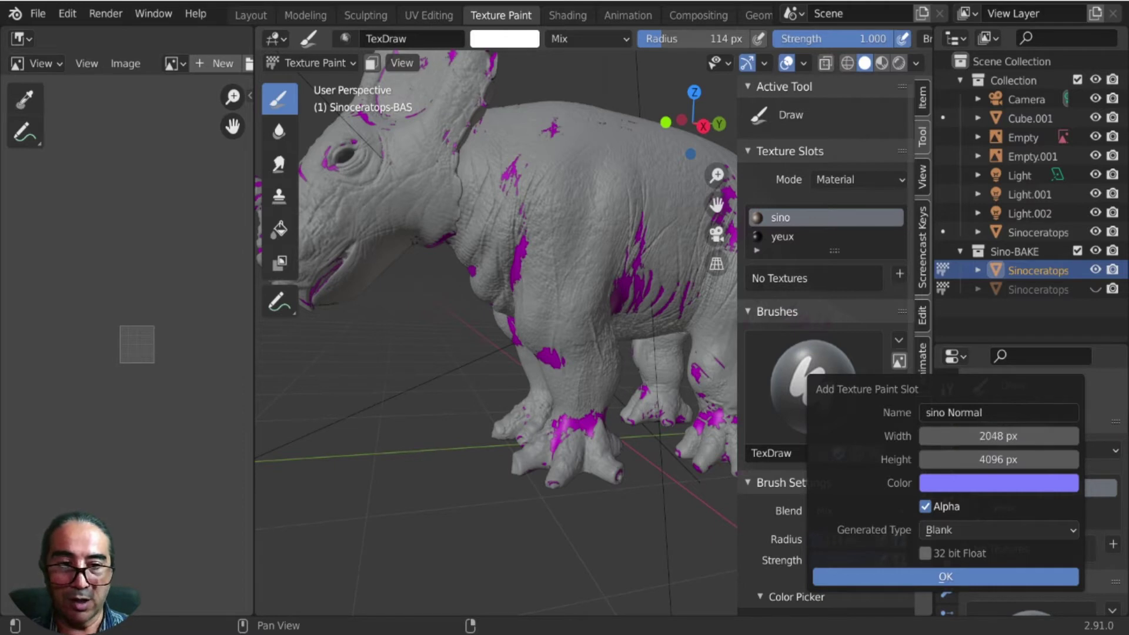
left_click(1047, 461)
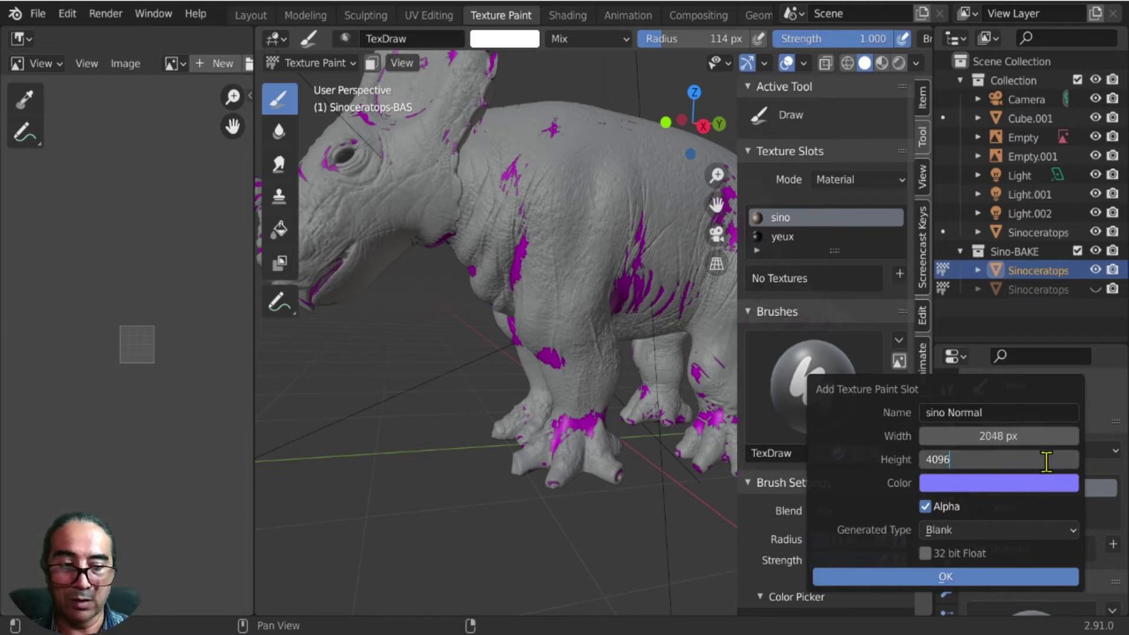
type("2048")
key("Return")
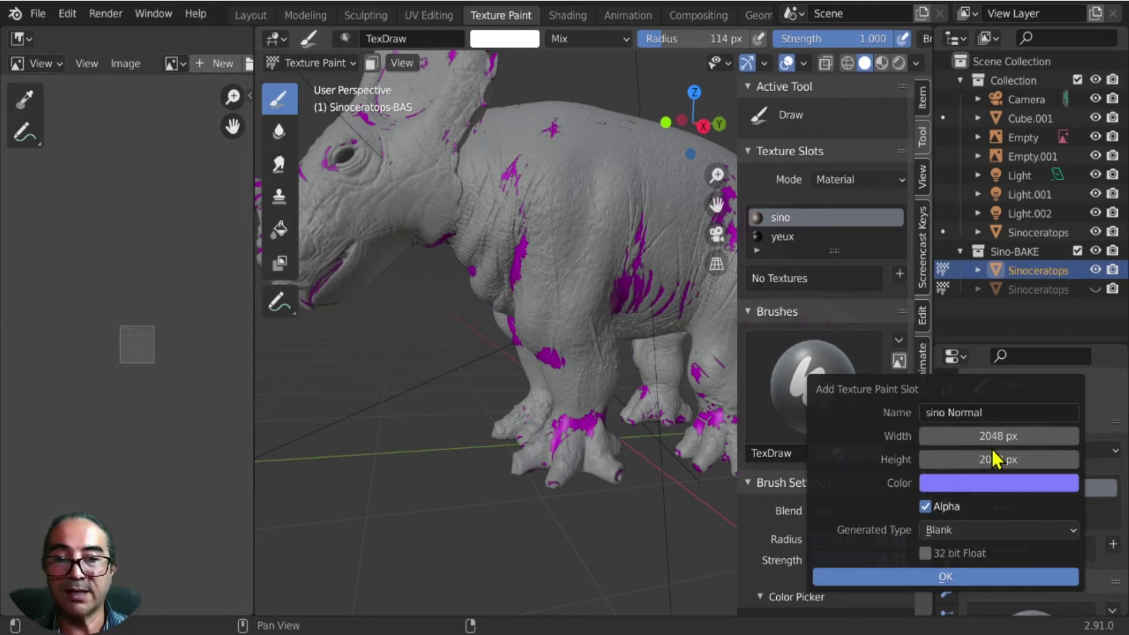
Set width and height back to 1024 px, then dismiss the dialog without adding it.
left_click(991, 435)
type("1024")
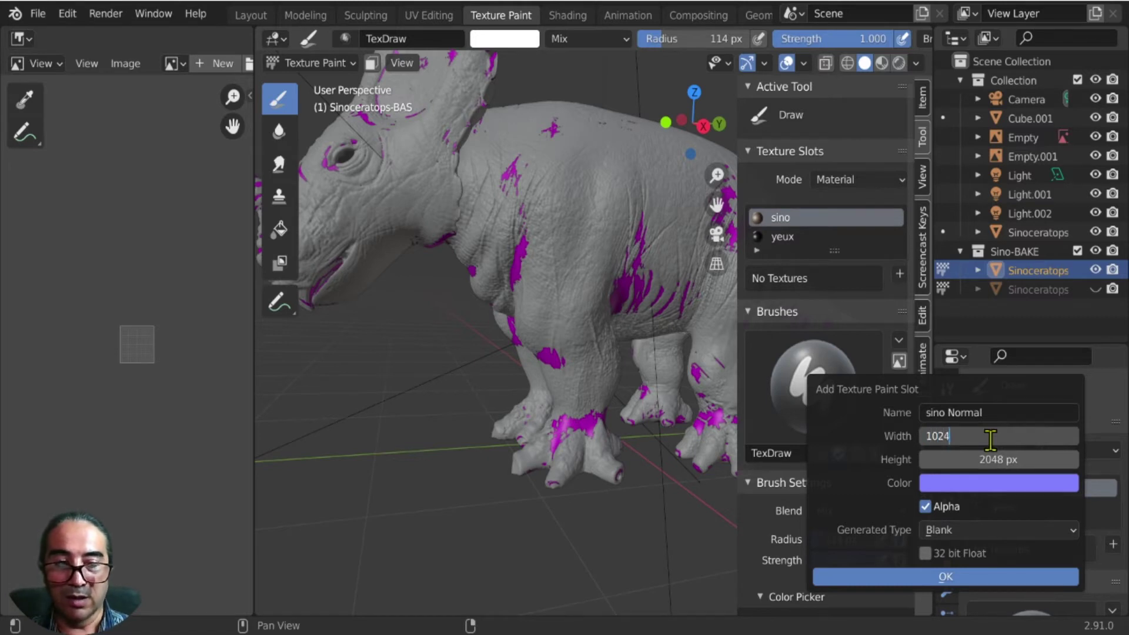
key("Return")
left_click(1017, 459)
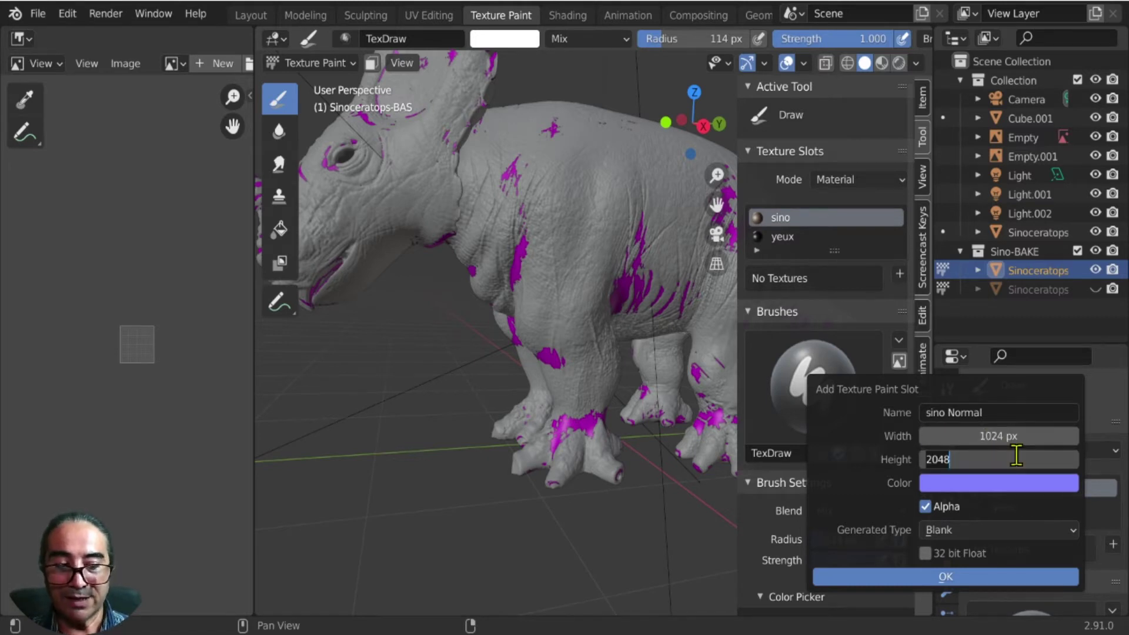
type("10")
key("Return")
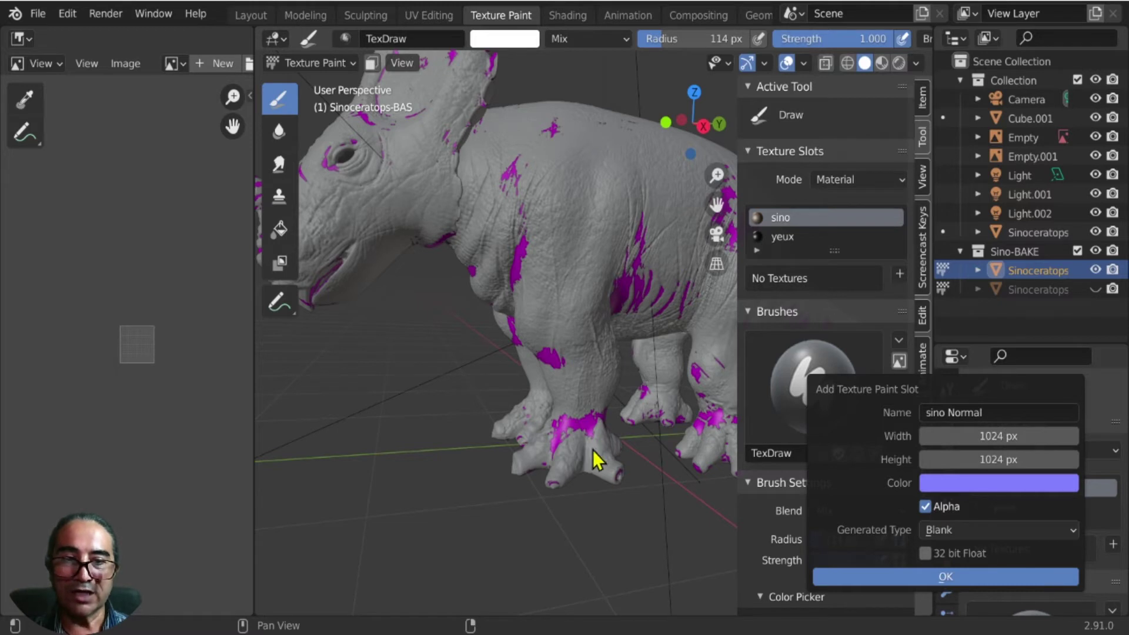
left_click(577, 524)
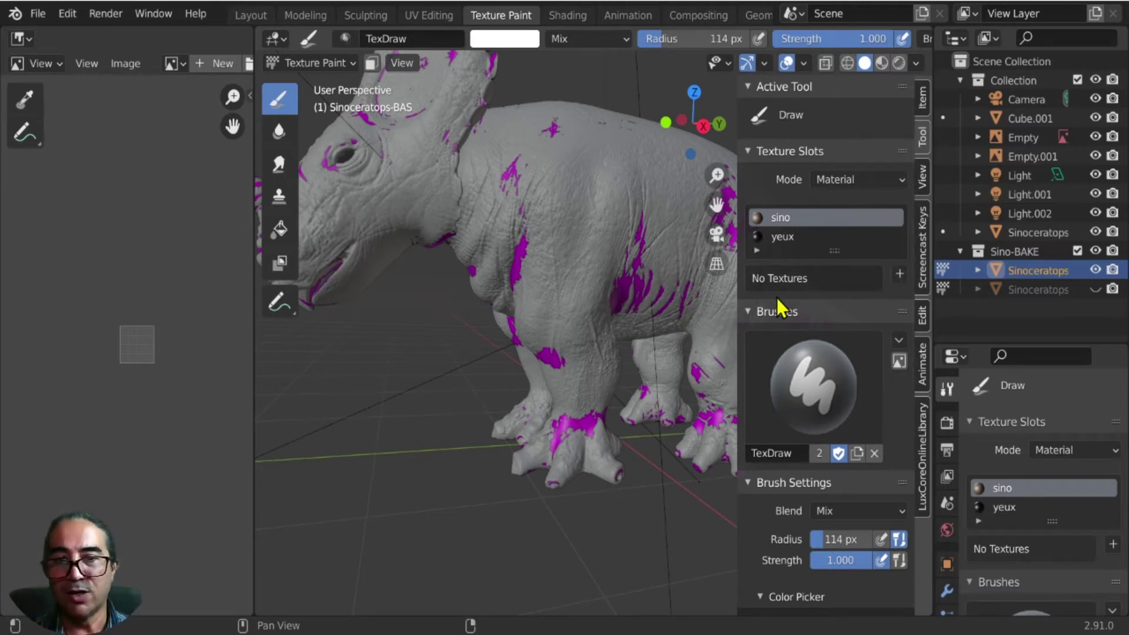
Add a 1024 px Normal paint slot named sino Normal to the material.
left_click(899, 274)
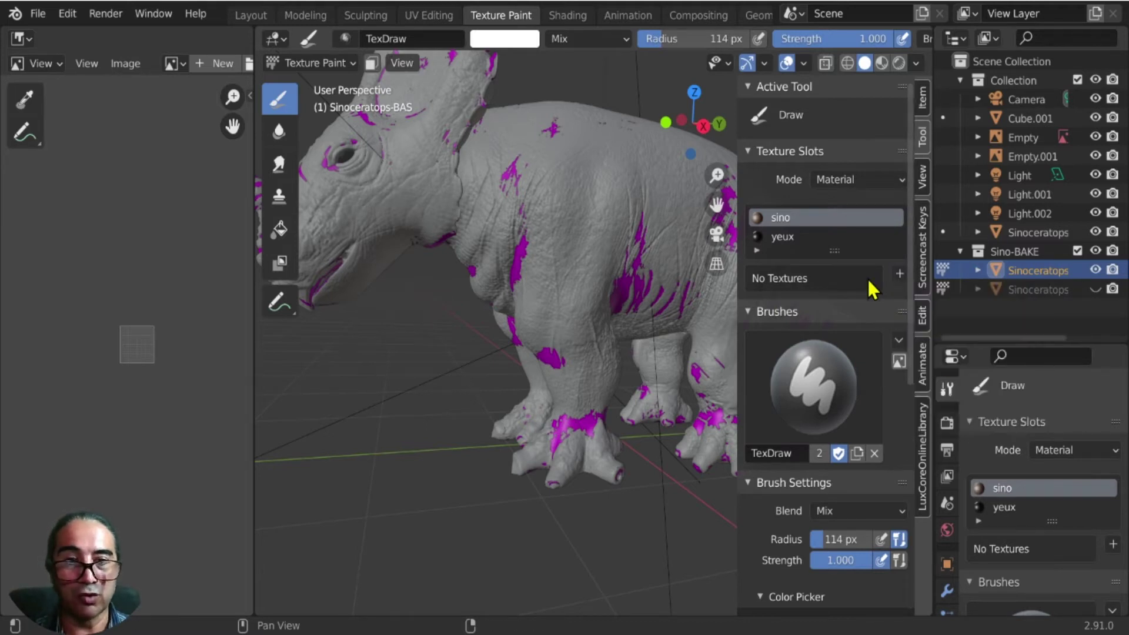
scroll(901, 271, "down", 1)
left_click(900, 270)
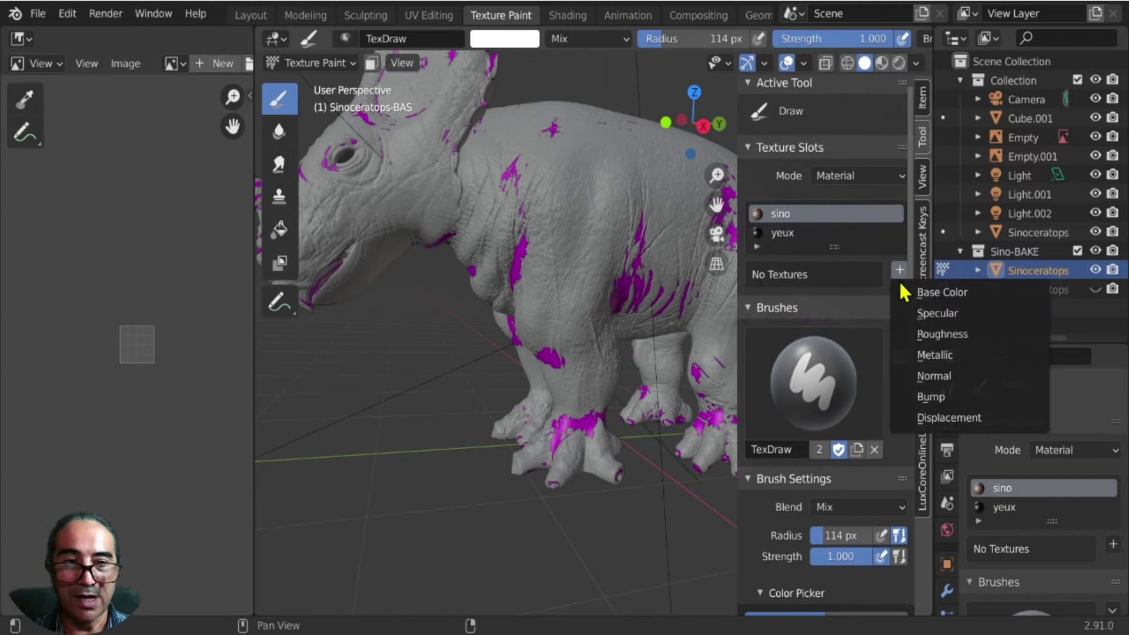
left_click(958, 376)
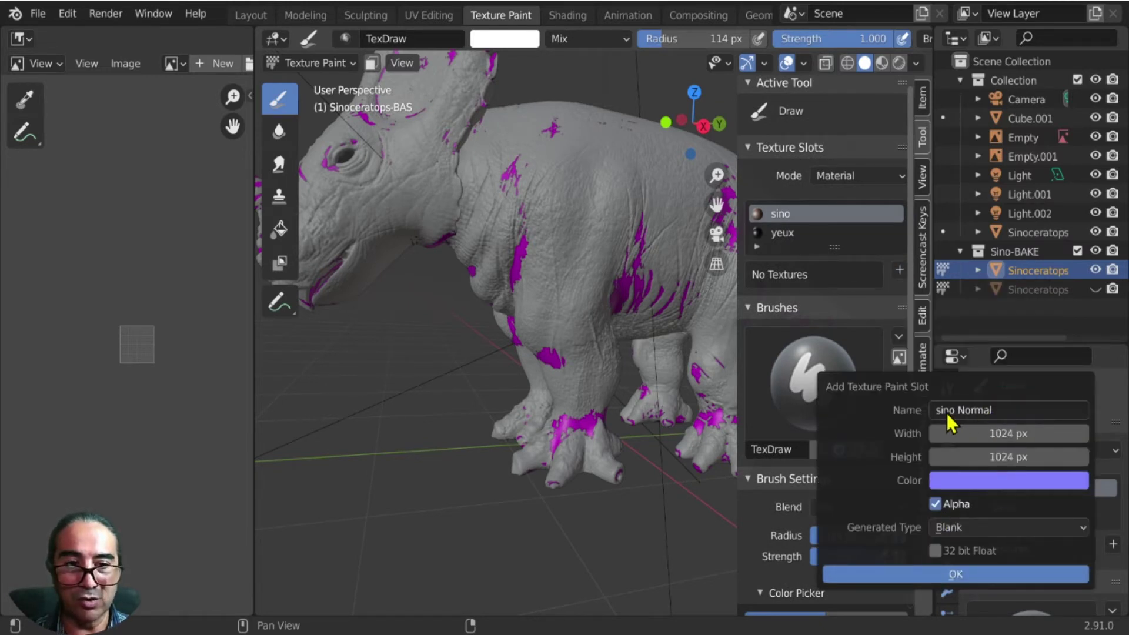
left_click(962, 579)
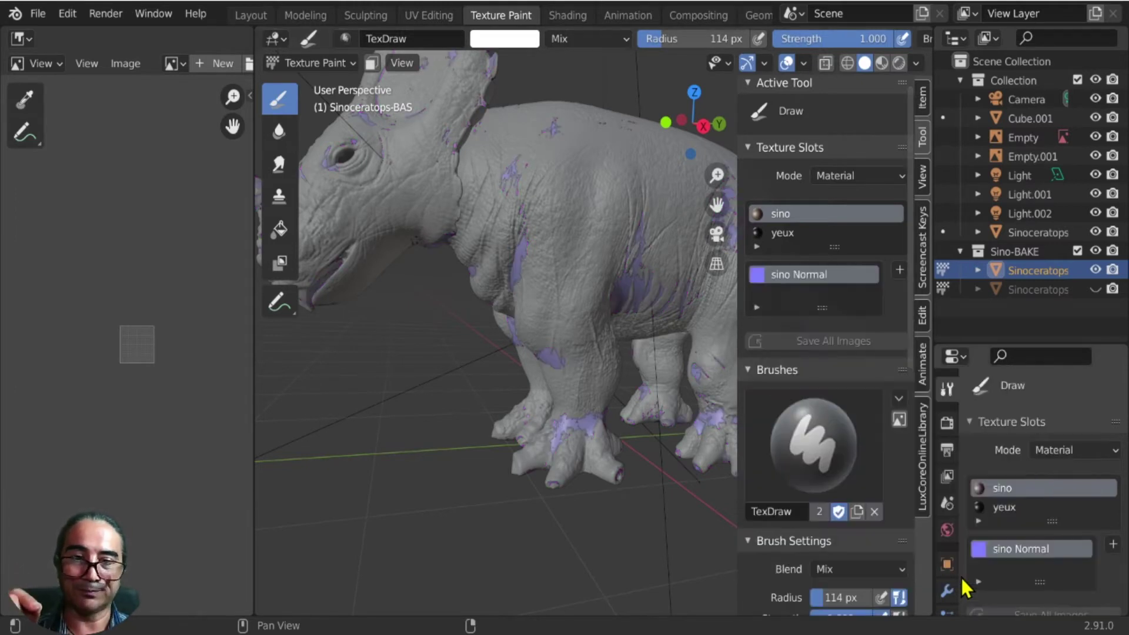
Show the sino Normal image in the Image Editor and move to the Shading workspace.
left_click(794, 280)
scroll(104, 378, "up", 3)
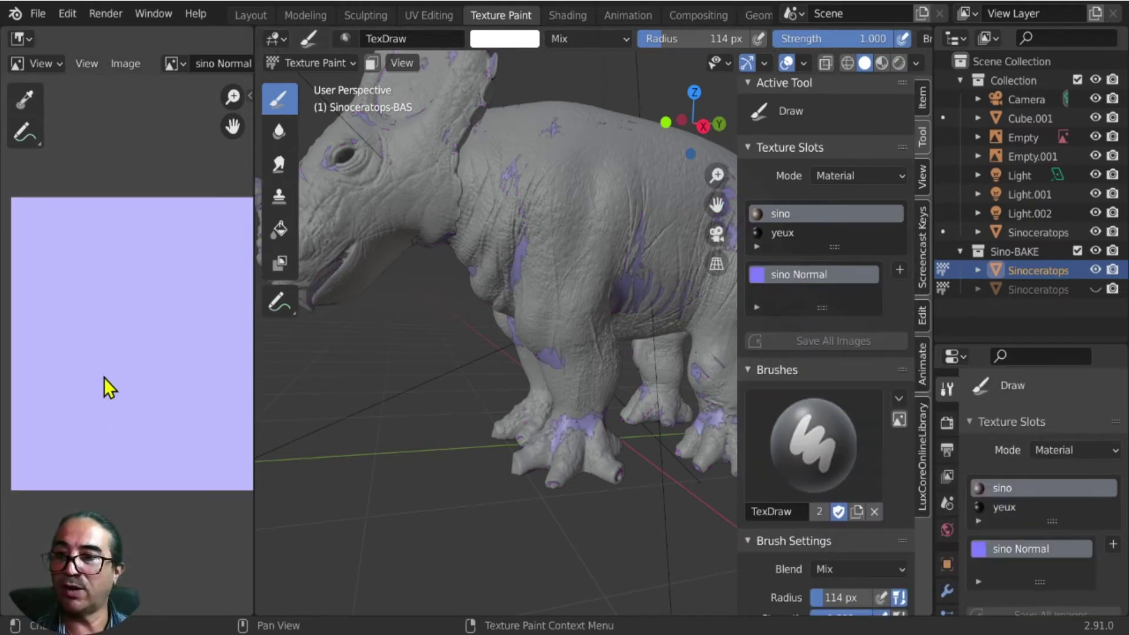
scroll(114, 375, "down", 2)
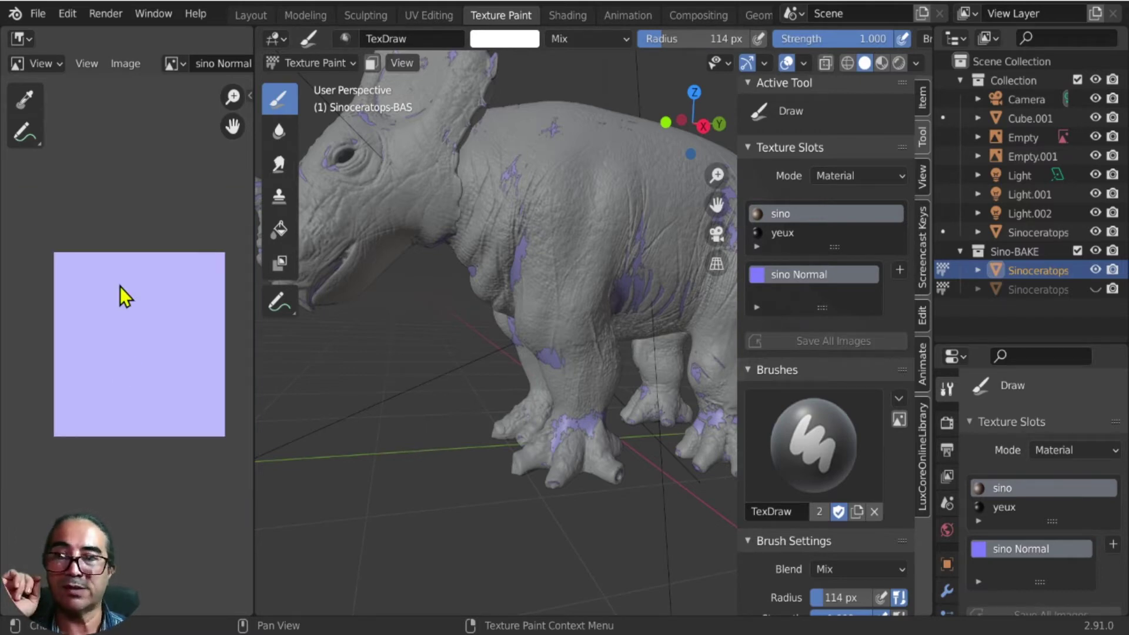
left_click(567, 17)
Move the sino Normal image and Normal Map nodes together up-left into place.
scroll(597, 504, "up", 1)
middle_click_drag(597, 505, 590, 351)
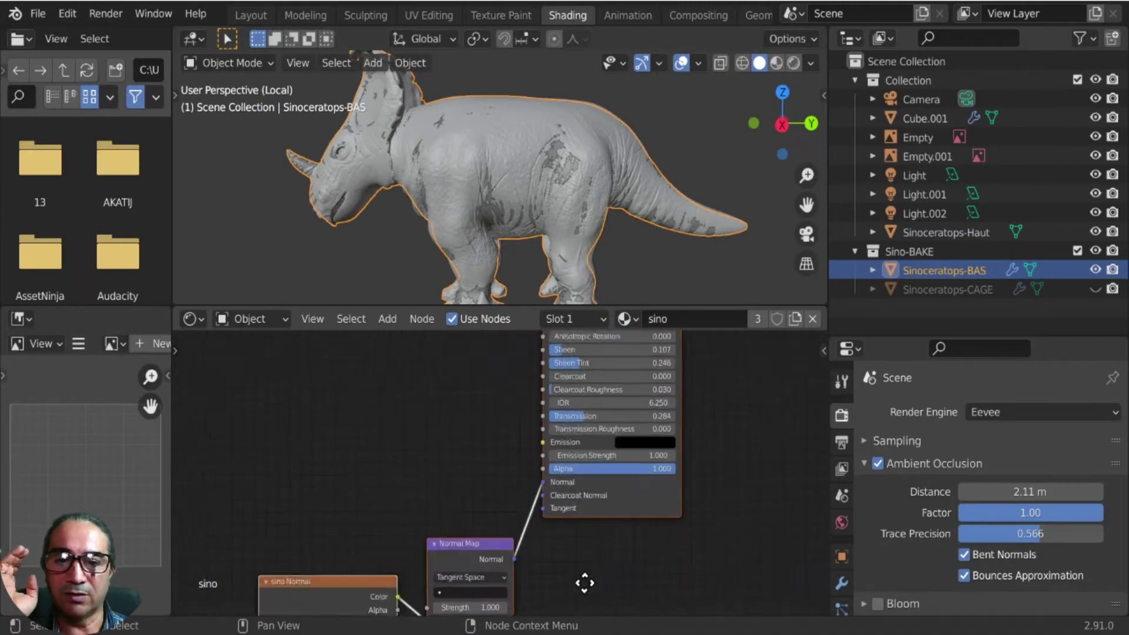
scroll(583, 530, "down", 3)
scroll(580, 524, "down", 1)
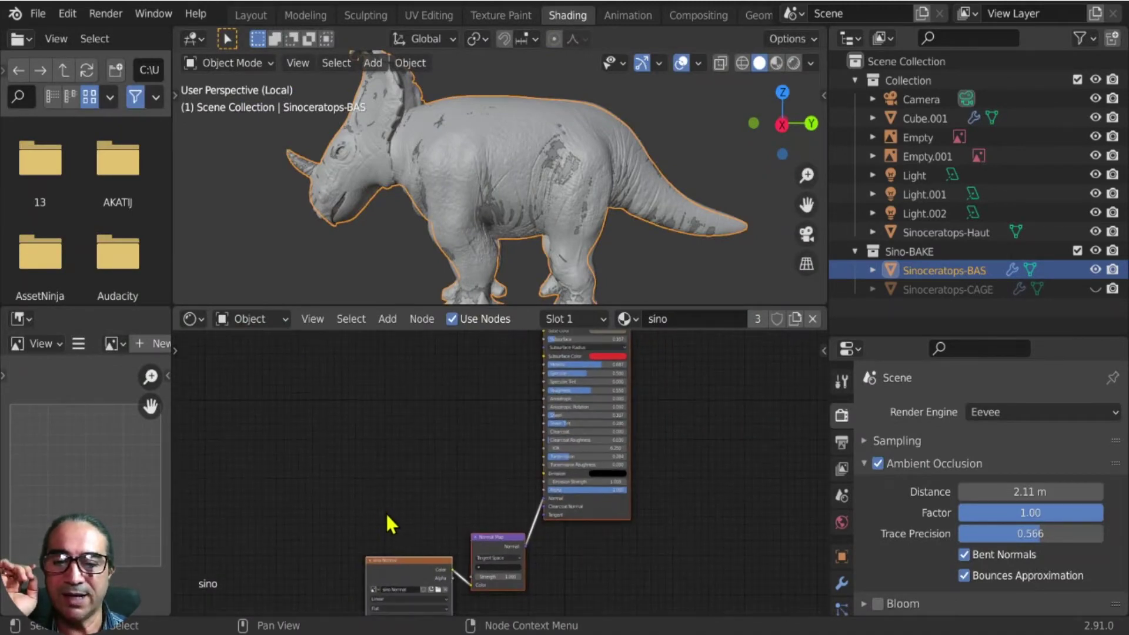
left_click_drag(323, 494, 488, 615)
key("g")
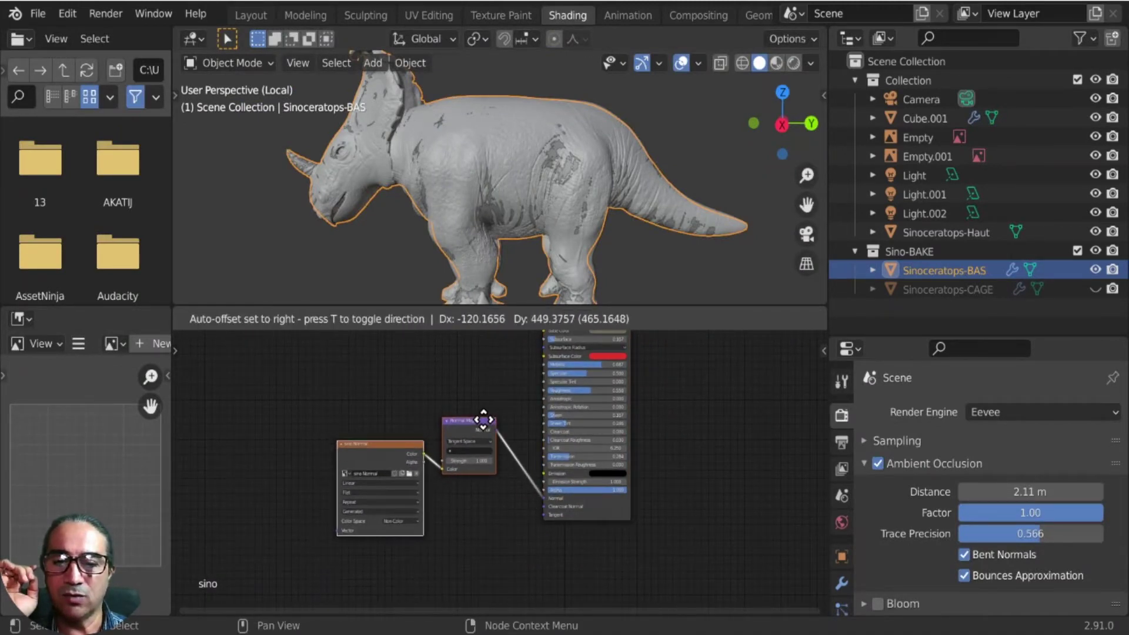
left_click(473, 484)
scroll(473, 484, "up", 2)
scroll(468, 481, "up", 2)
scroll(580, 486, "up", 1)
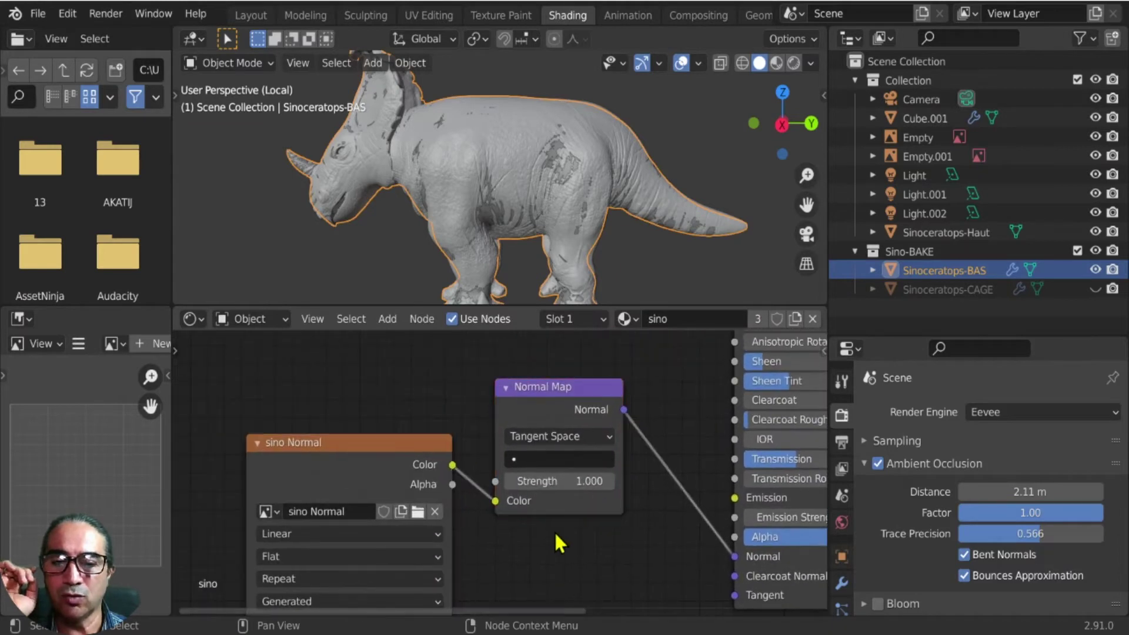
Widen the sino Normal node, align Normal Map beside it, and frame the whole node tree.
left_click_drag(556, 387, 597, 471)
scroll(352, 485, "up", 2)
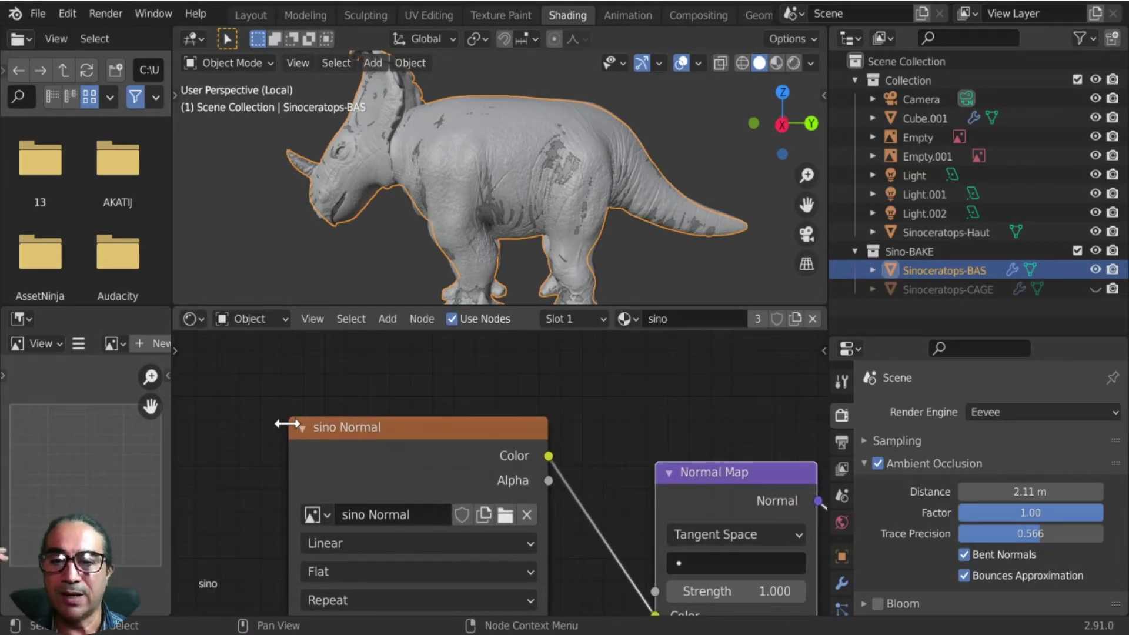
left_click_drag(289, 425, 249, 425)
left_click_drag(359, 435, 375, 412)
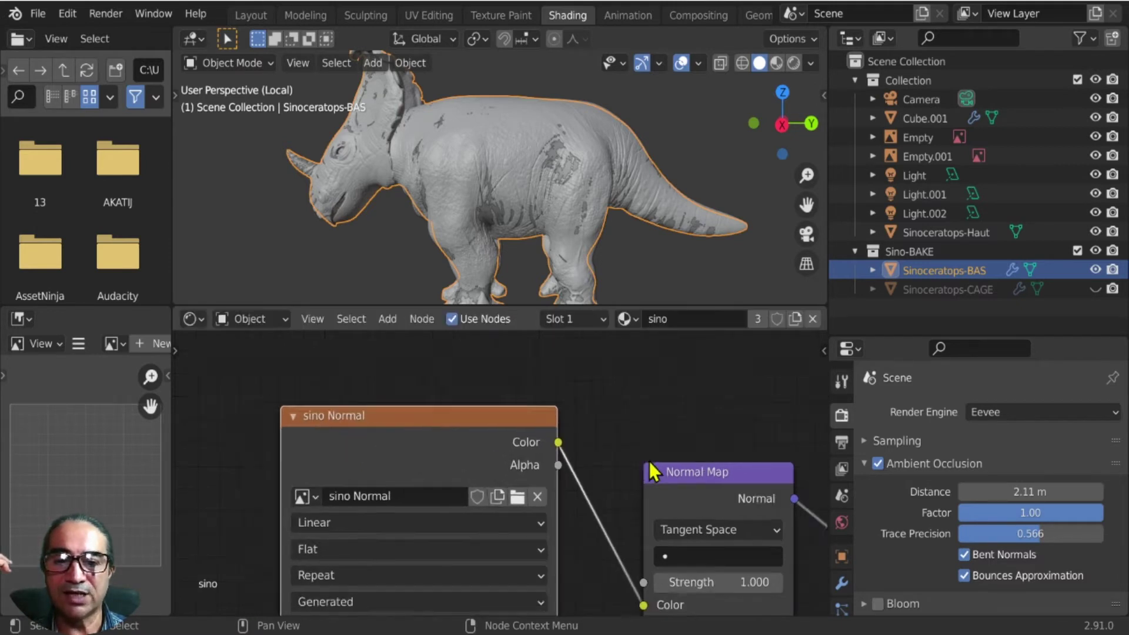
scroll(650, 461, "down", 3)
middle_click_drag(649, 461, 510, 457)
left_click_drag(511, 458, 497, 436)
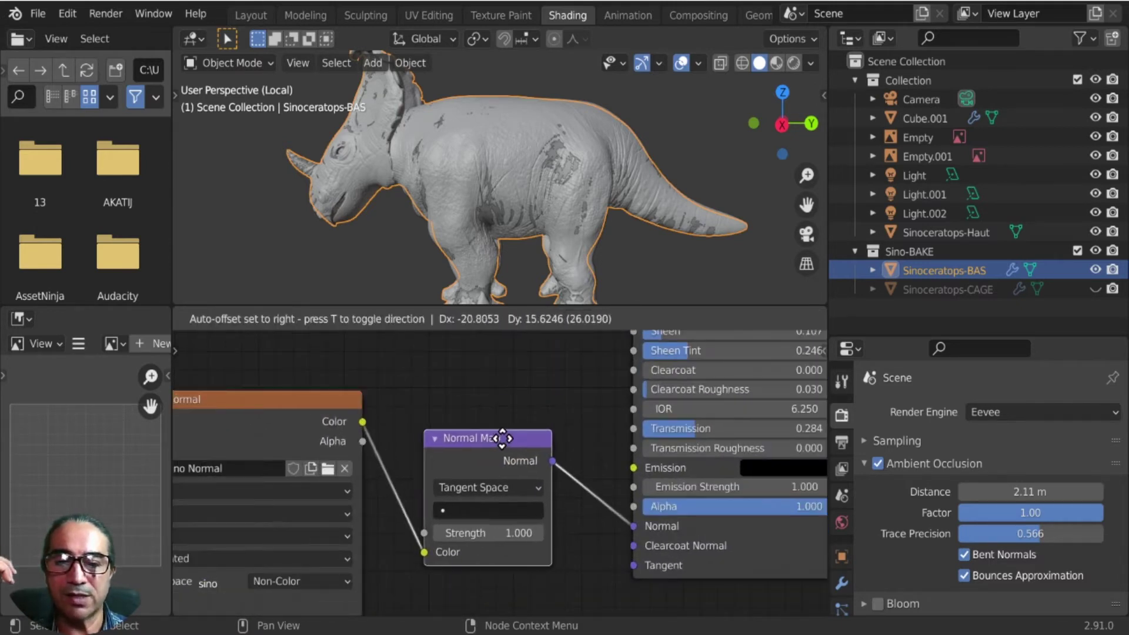
scroll(496, 468, "up", 1)
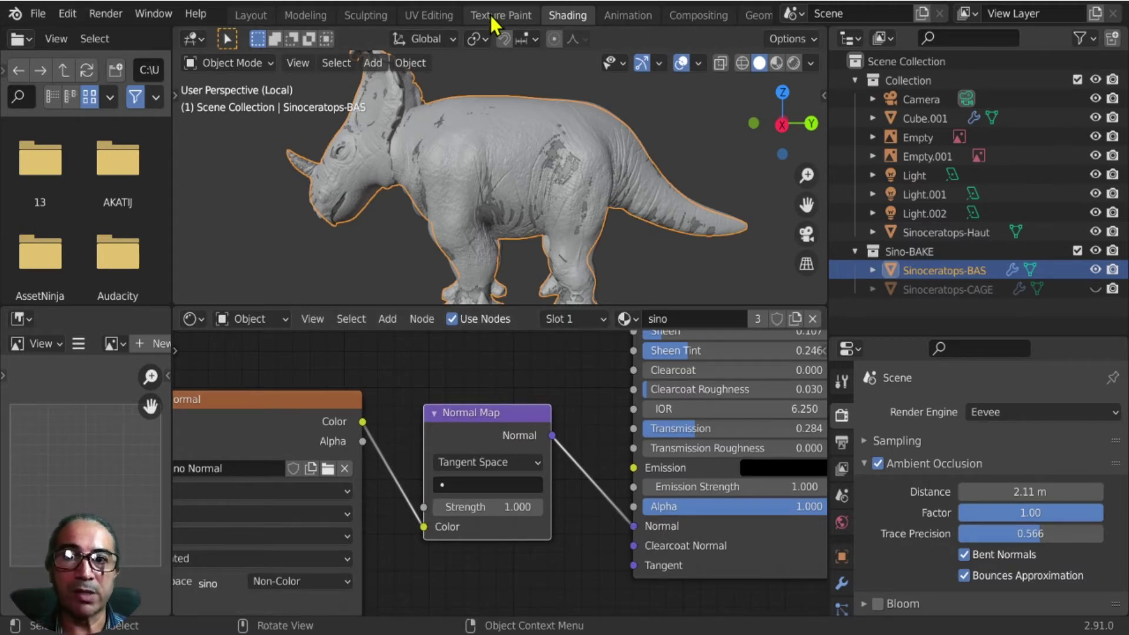
scroll(522, 401, "down", 4)
middle_click_drag(523, 413, 538, 549)
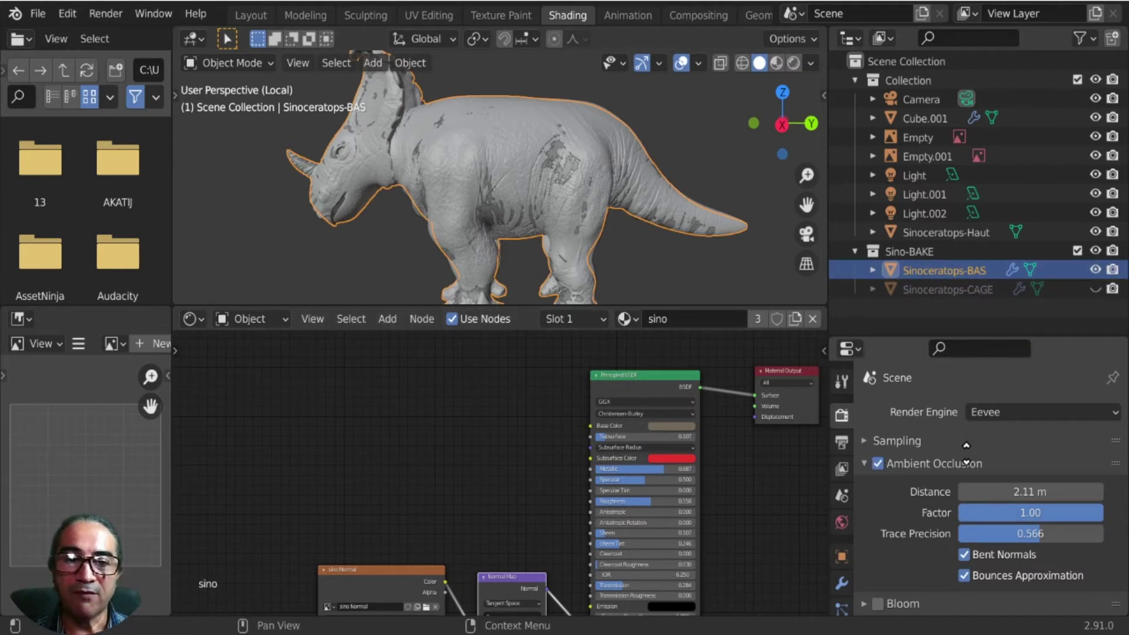
Switch the render engine to Cycles and expand the Bake panel.
left_click(1011, 411)
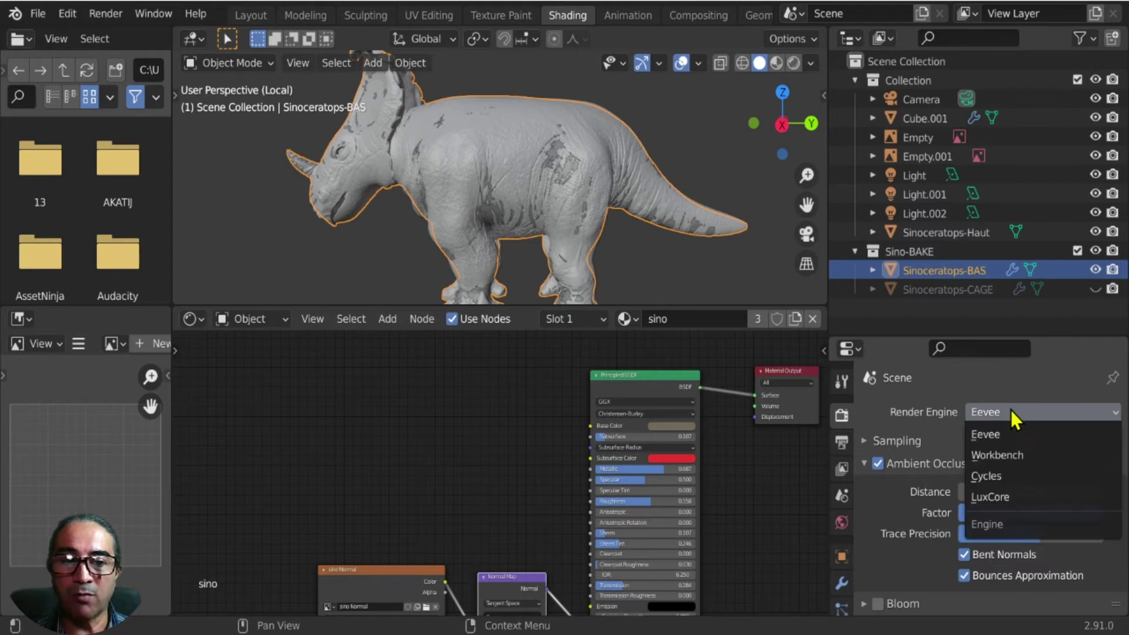
left_click(993, 480)
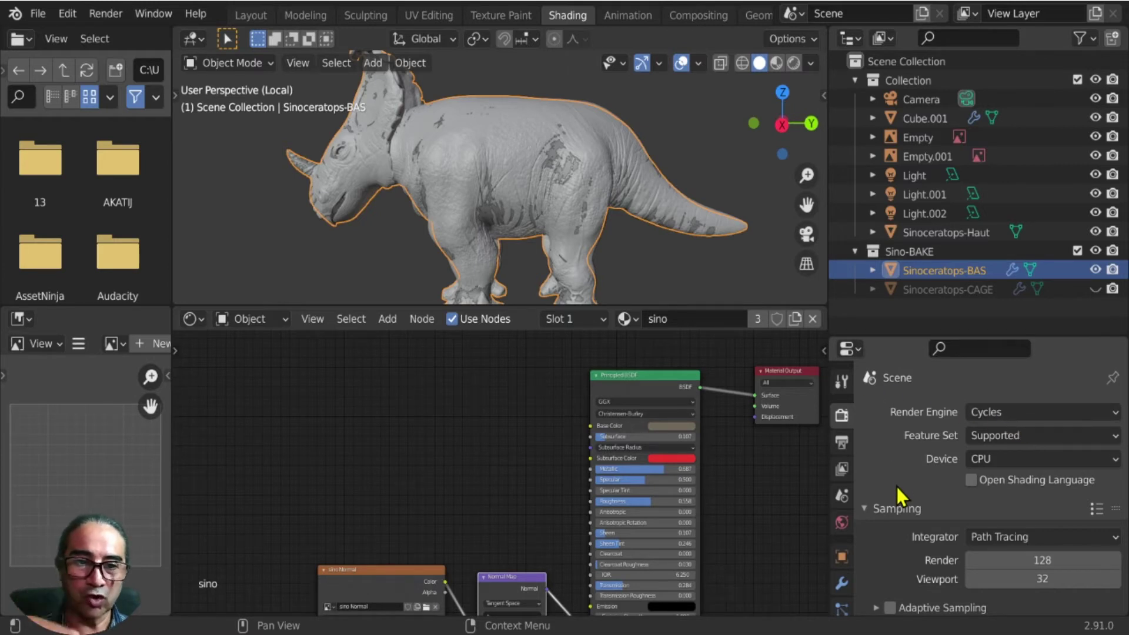
scroll(897, 486, "down", 5)
scroll(898, 486, "down", 6)
scroll(898, 485, "down", 2)
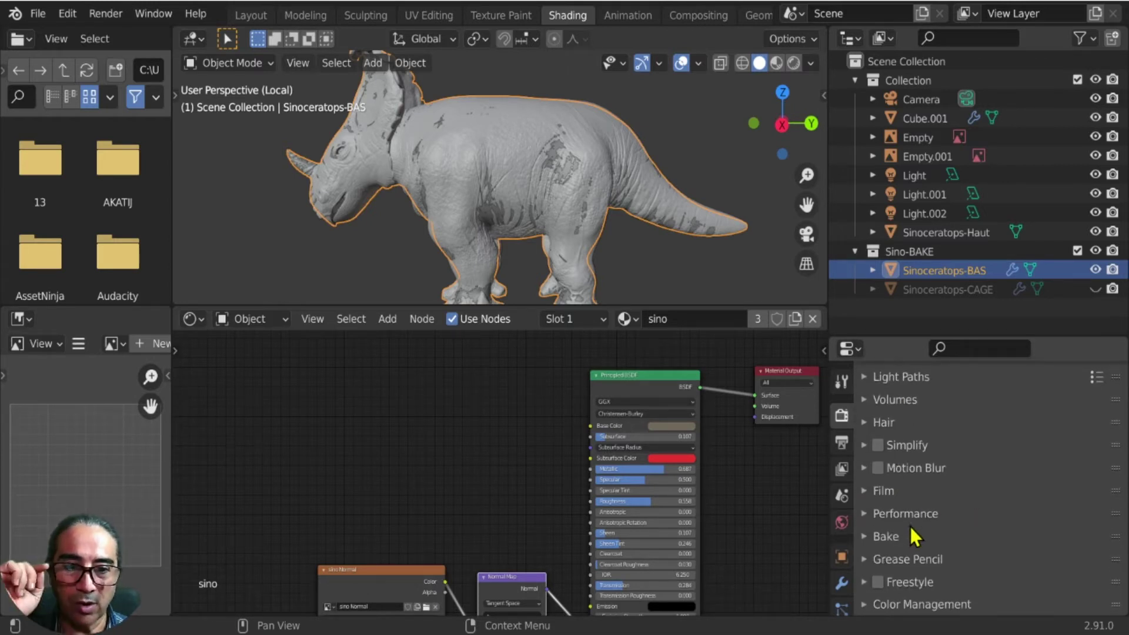
left_click(882, 537)
Enlarge the Properties editor so the Bake options are readable.
scroll(926, 464, "down", 5)
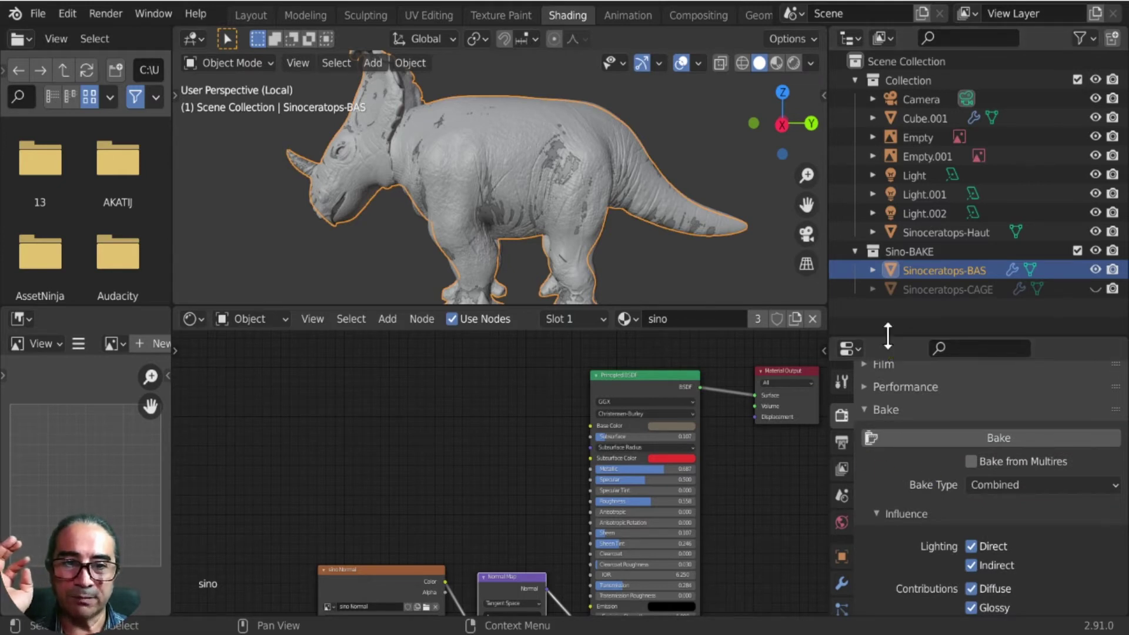
left_click_drag(887, 336, 887, 252)
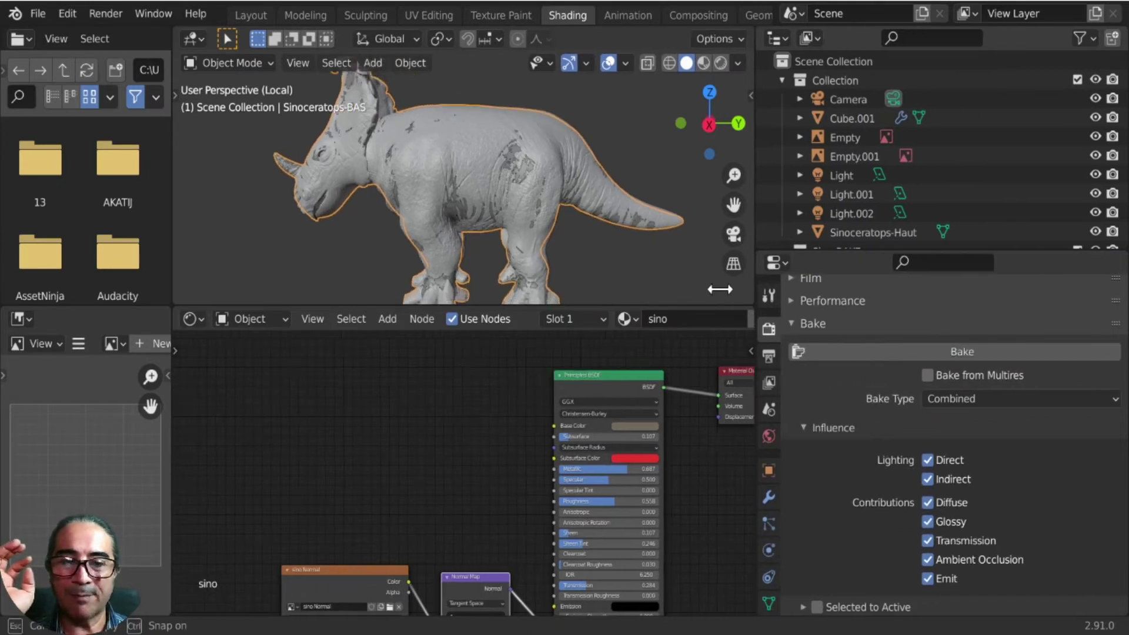
left_click_drag(826, 290, 664, 291)
scroll(993, 548, "down", 2)
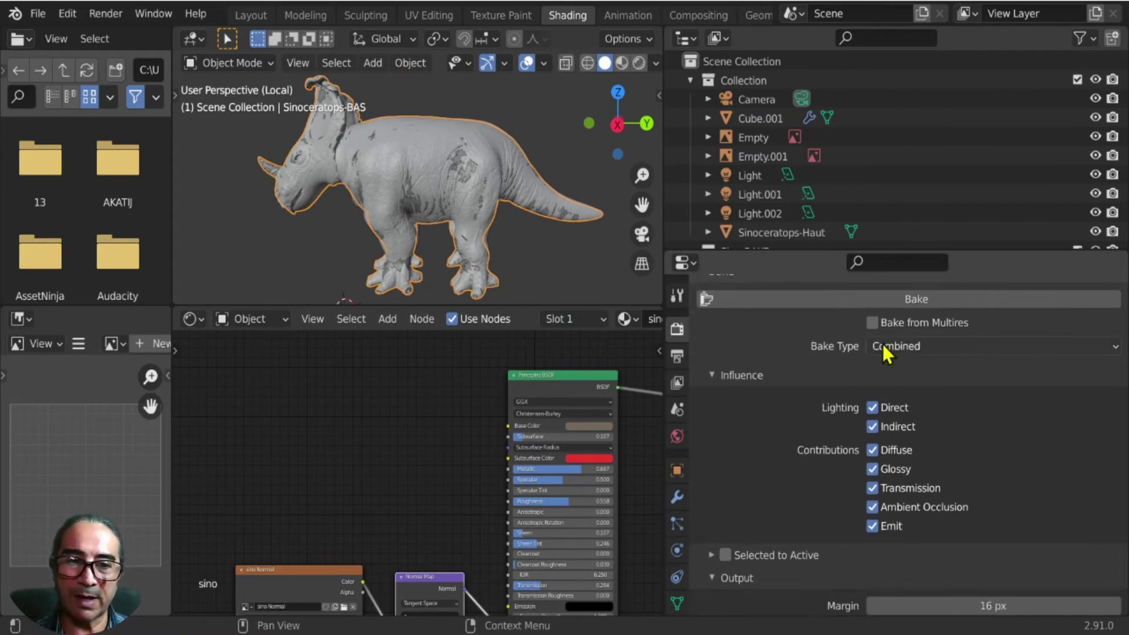
mouse_move(954, 435)
middle_mouse_down("ctrl")
mouse_move(973, 402)
mouse_move(1016, 379)
middle_mouse_up("ctrl")
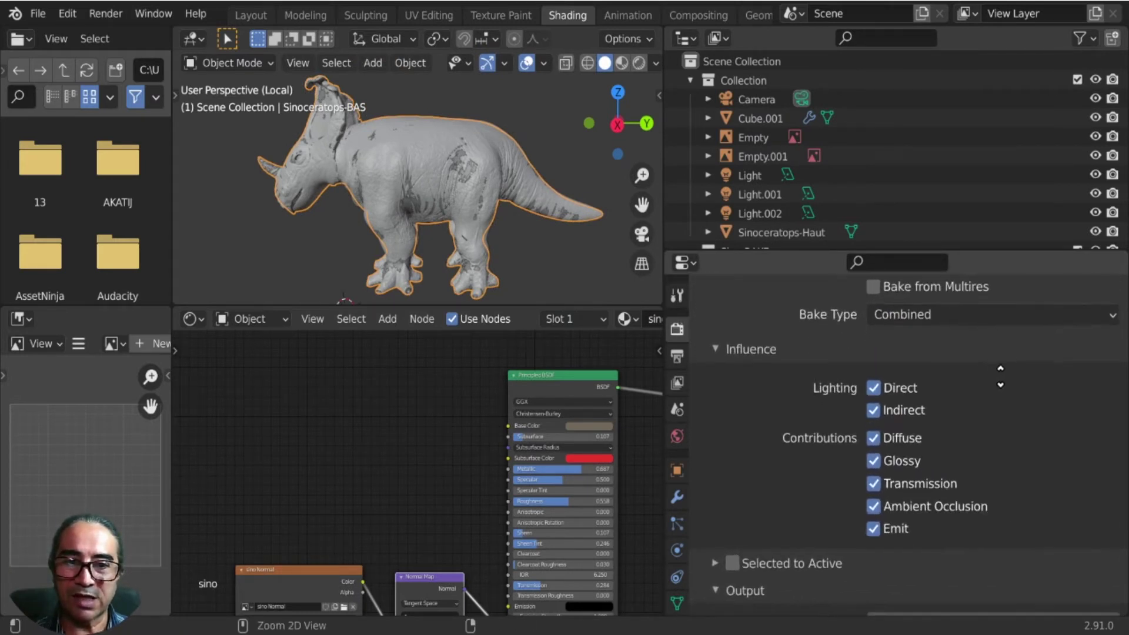
scroll(1016, 378, "up", 2)
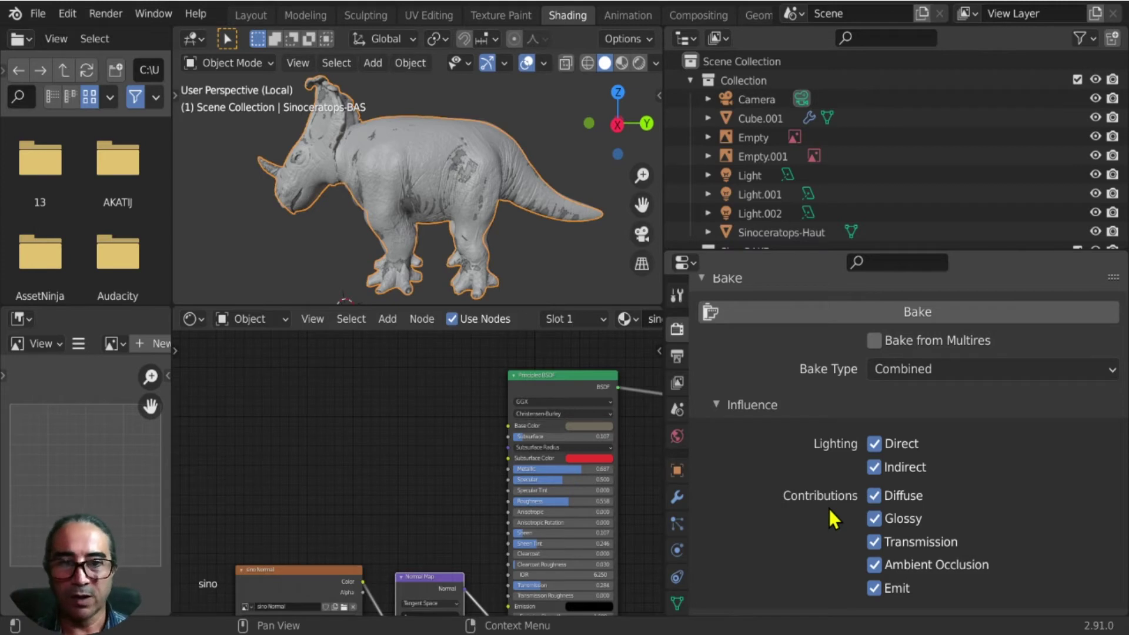
left_click(947, 369)
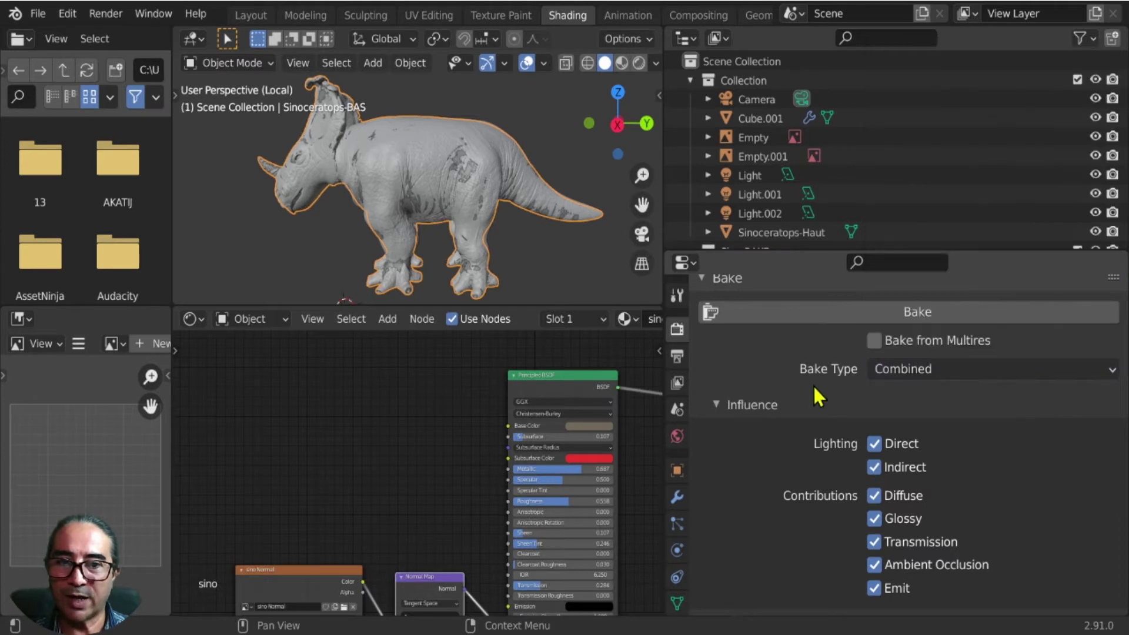
Set Bake Type to Normal and enable Selected to Active.
left_click(932, 371)
left_click(898, 267)
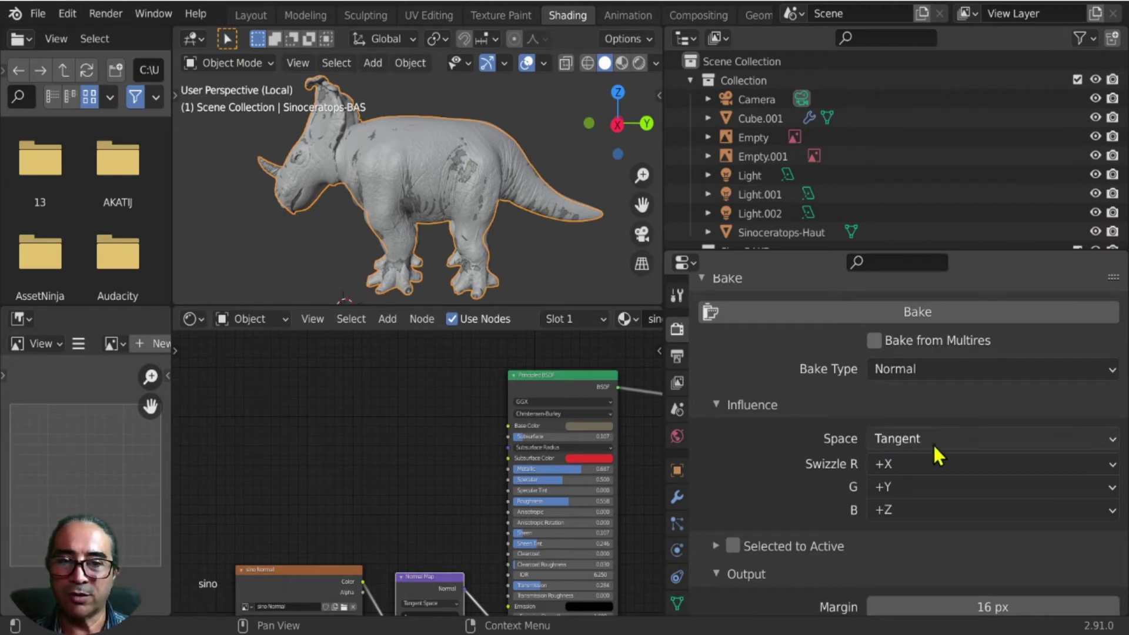
scroll(776, 431, "down", 1)
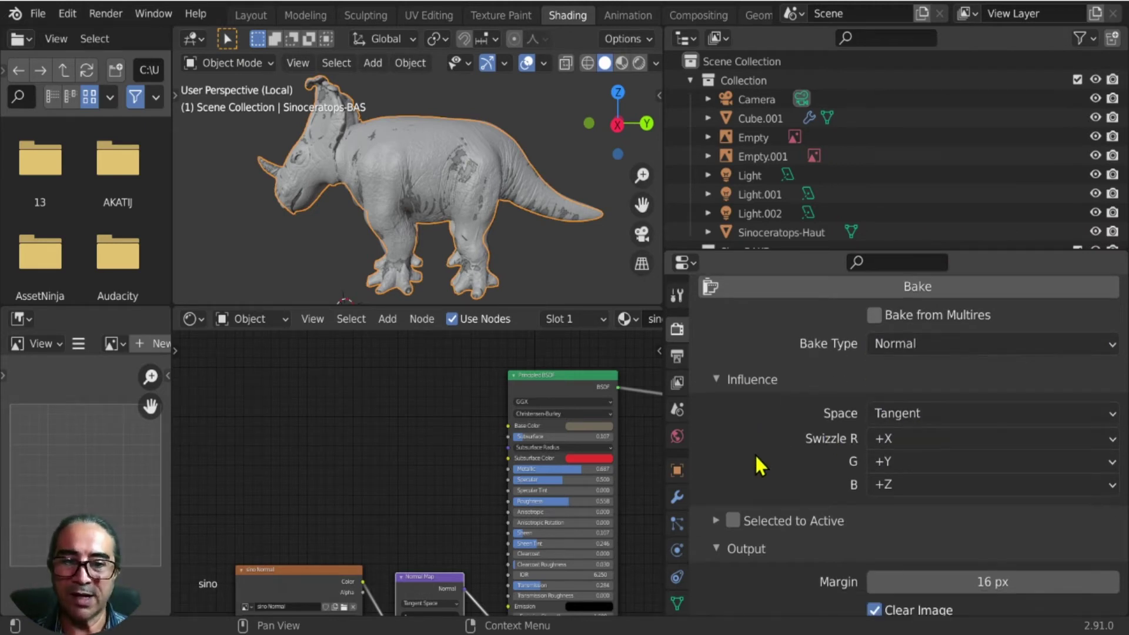
left_click(738, 523)
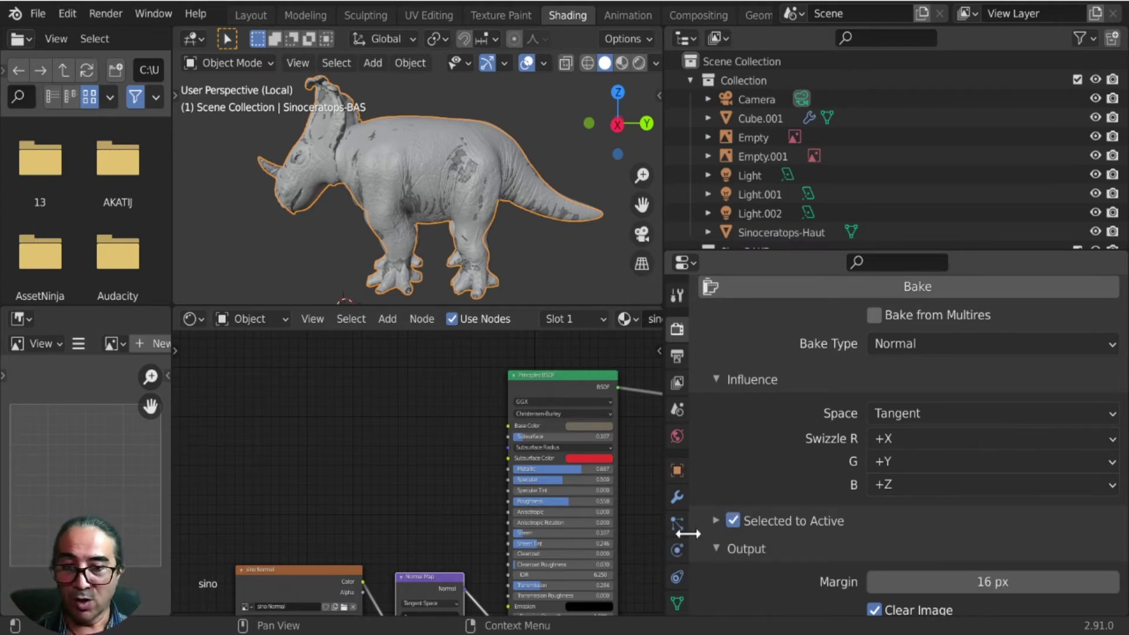
scroll(725, 528, "down", 2)
scroll(720, 470, "down", 2)
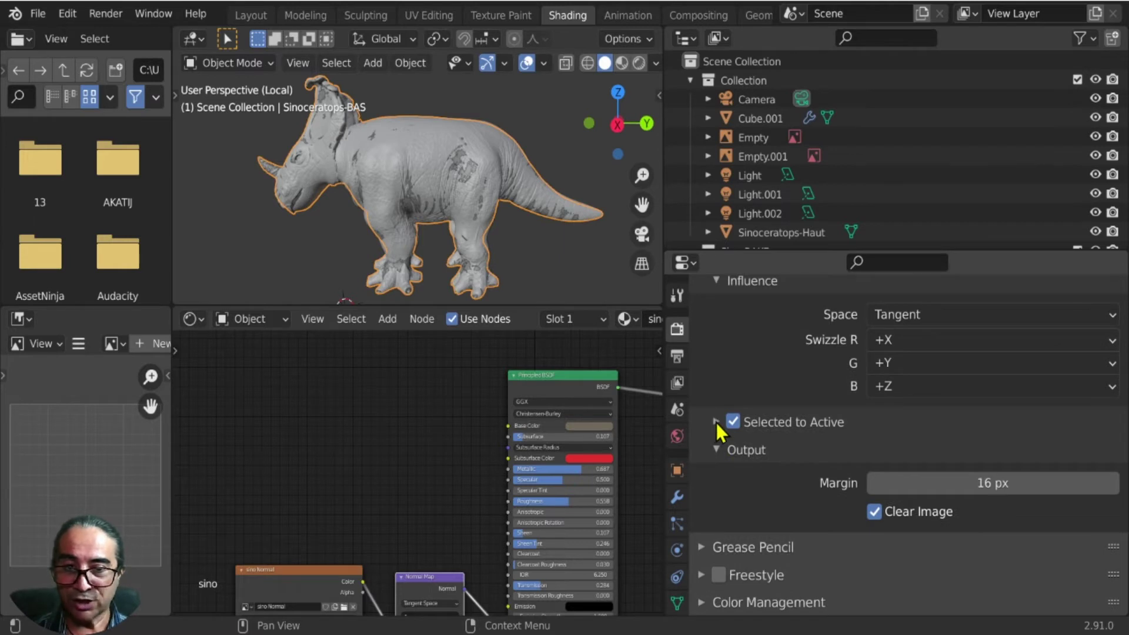
left_click(716, 422)
scroll(777, 459, "down", 3)
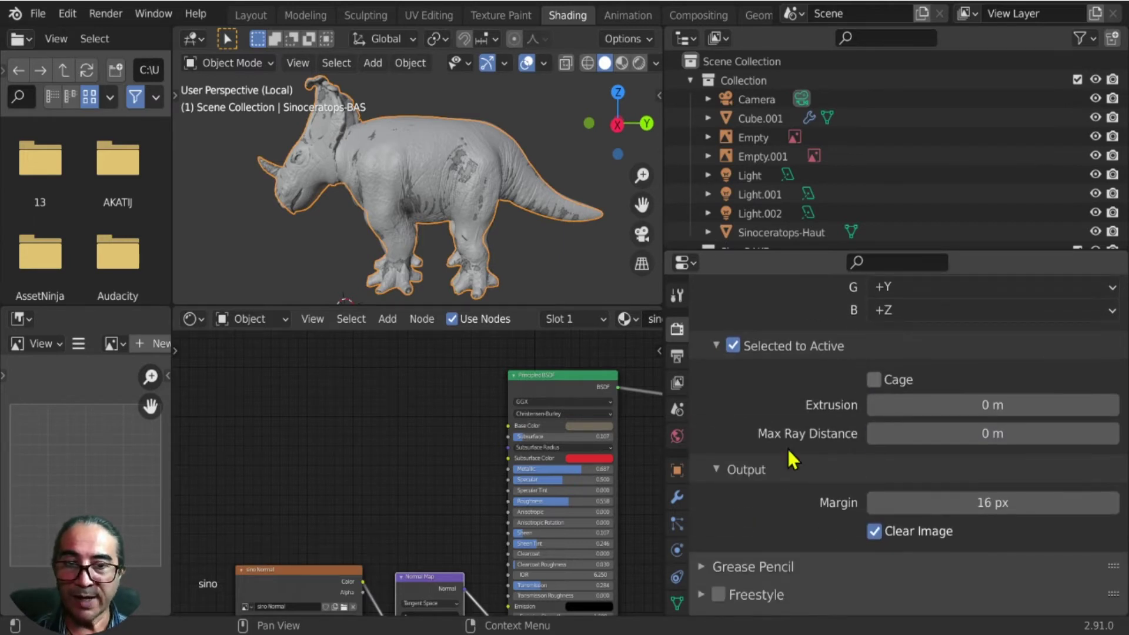
Use Sinoceratops-CAGE as the bake cage and set the margin to 1 px.
left_click(874, 380)
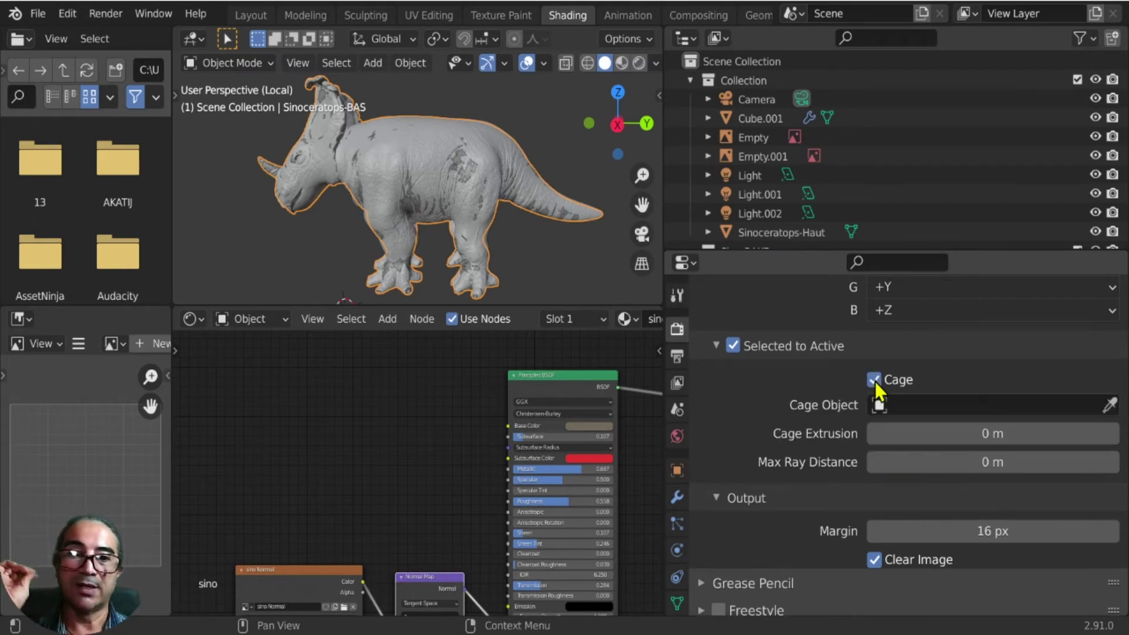
left_click(993, 406)
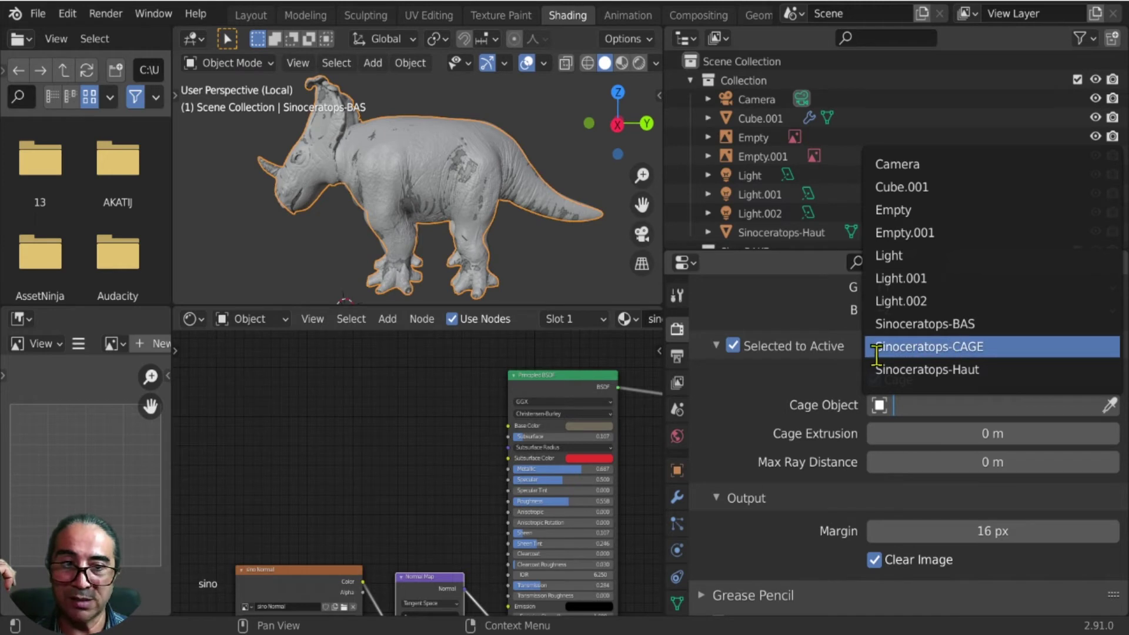
left_click(959, 347)
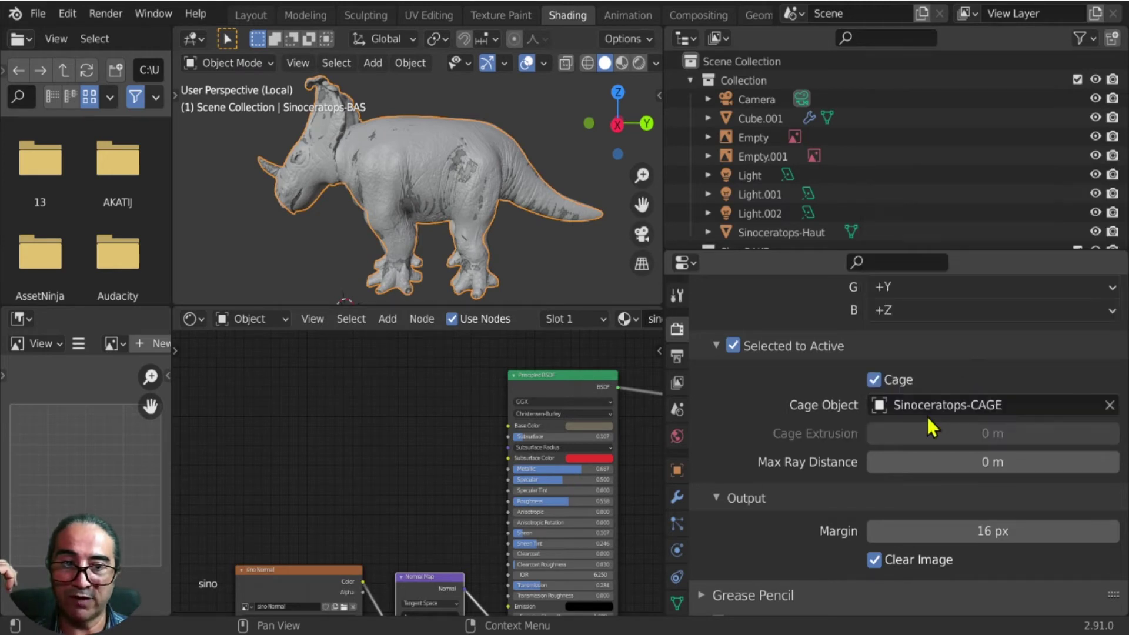
scroll(735, 439, "down", 1)
scroll(736, 438, "down", 1)
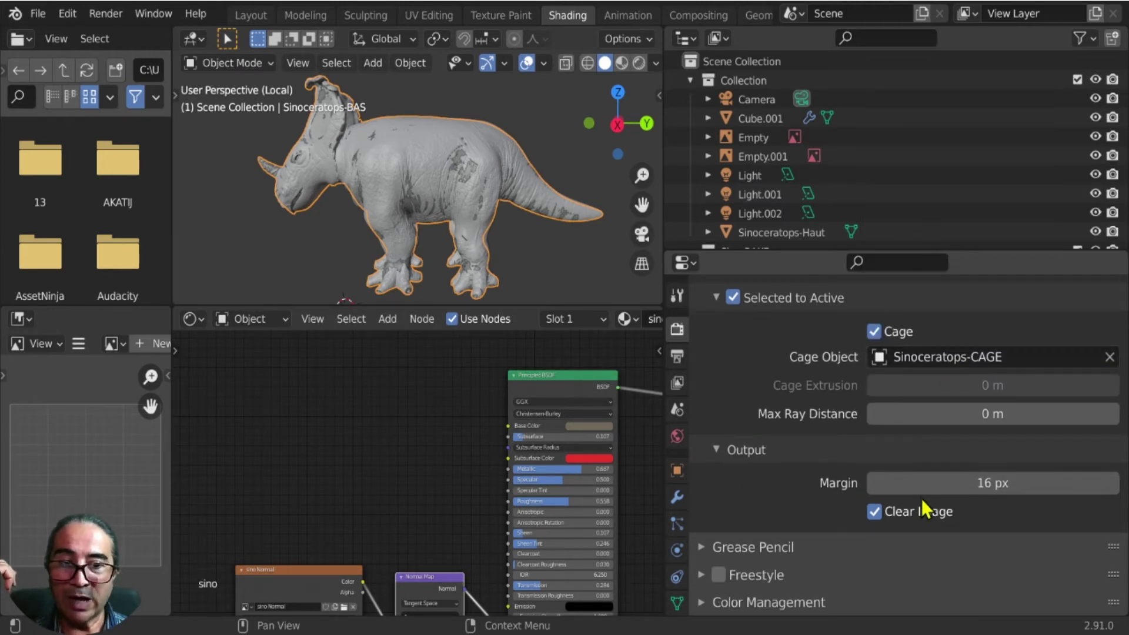
left_click(979, 483)
type("1")
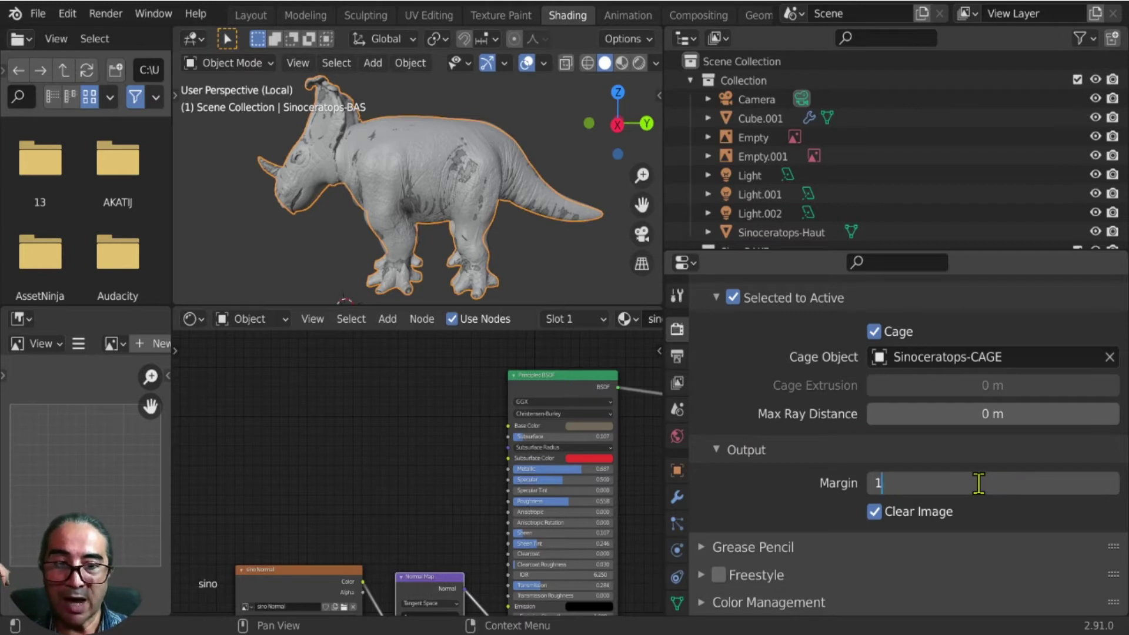
key("Return")
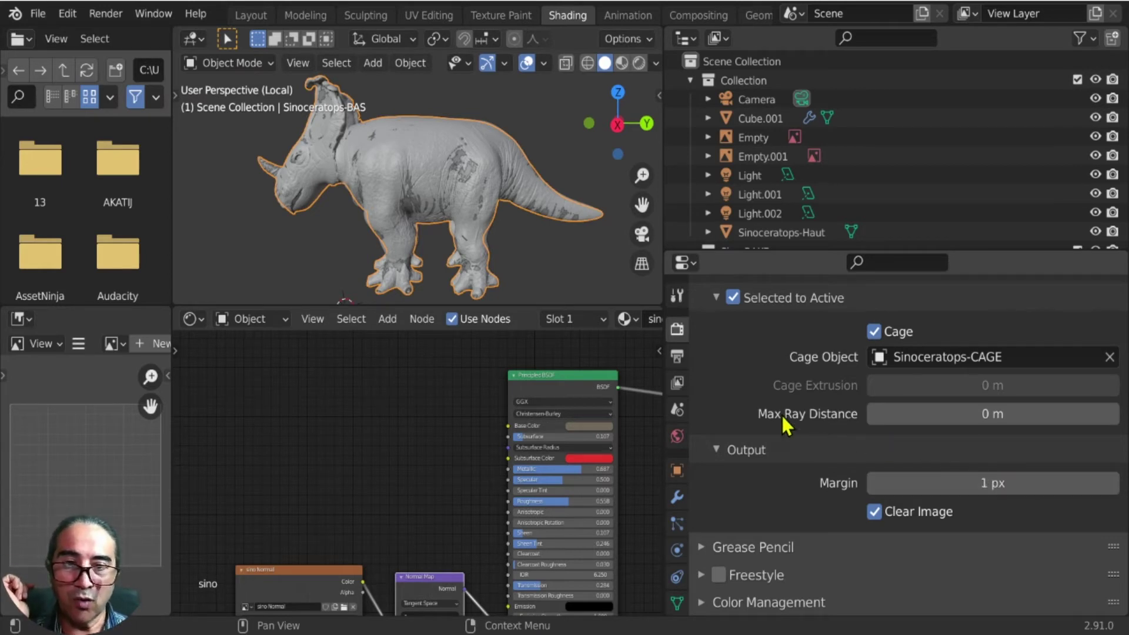
Select the high-detail Sinoceratops-Haut mesh in the Sino-BAKE collection.
scroll(792, 471, "up", 1)
middle_click_drag(323, 522, 416, 410)
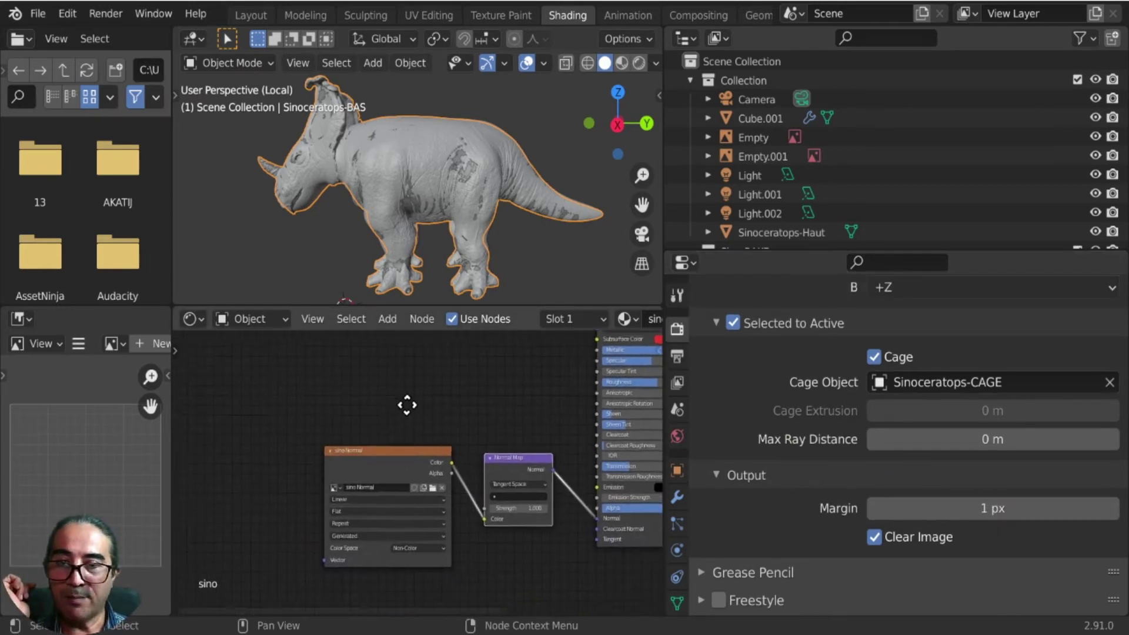
left_click_drag(744, 252, 791, 379)
left_click(799, 234)
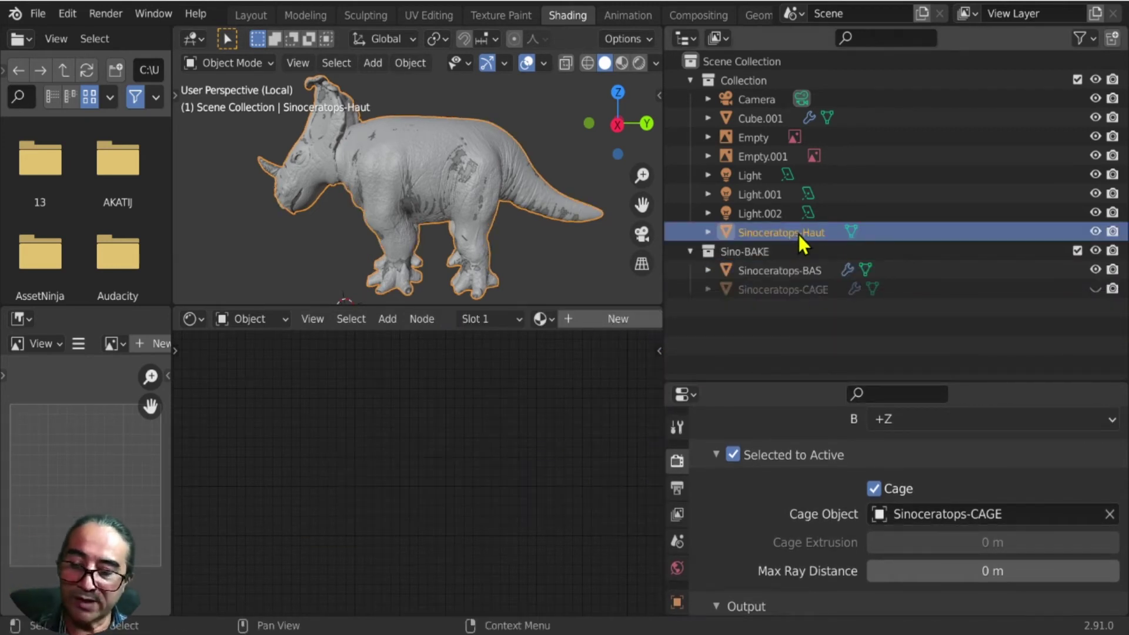
left_click(791, 270, "ctrl")
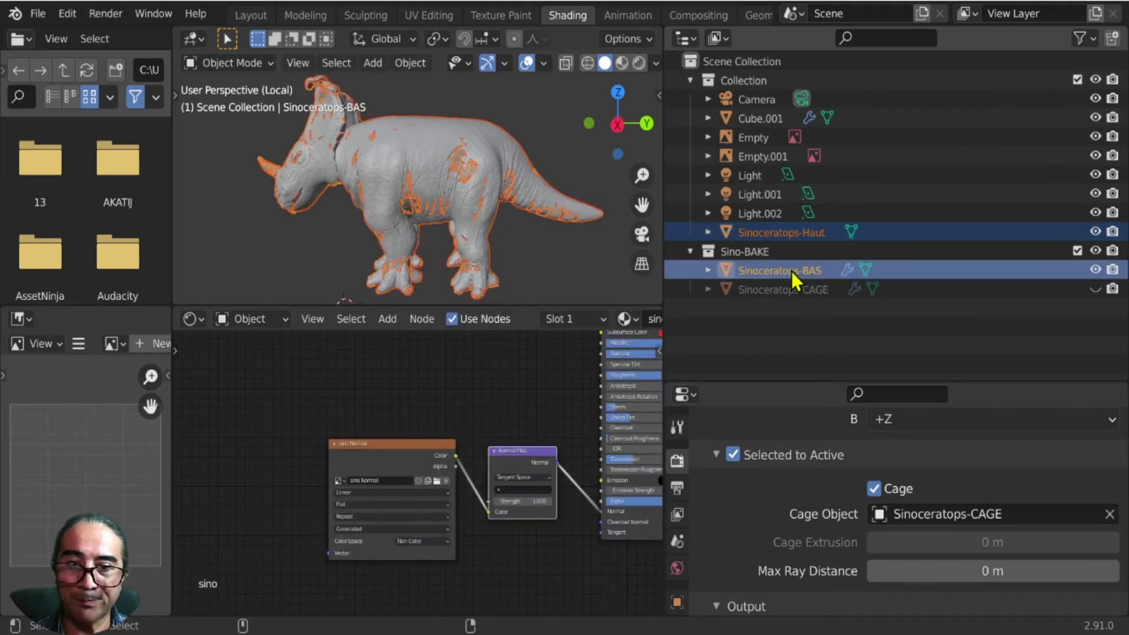
left_click_drag(376, 454, 359, 442)
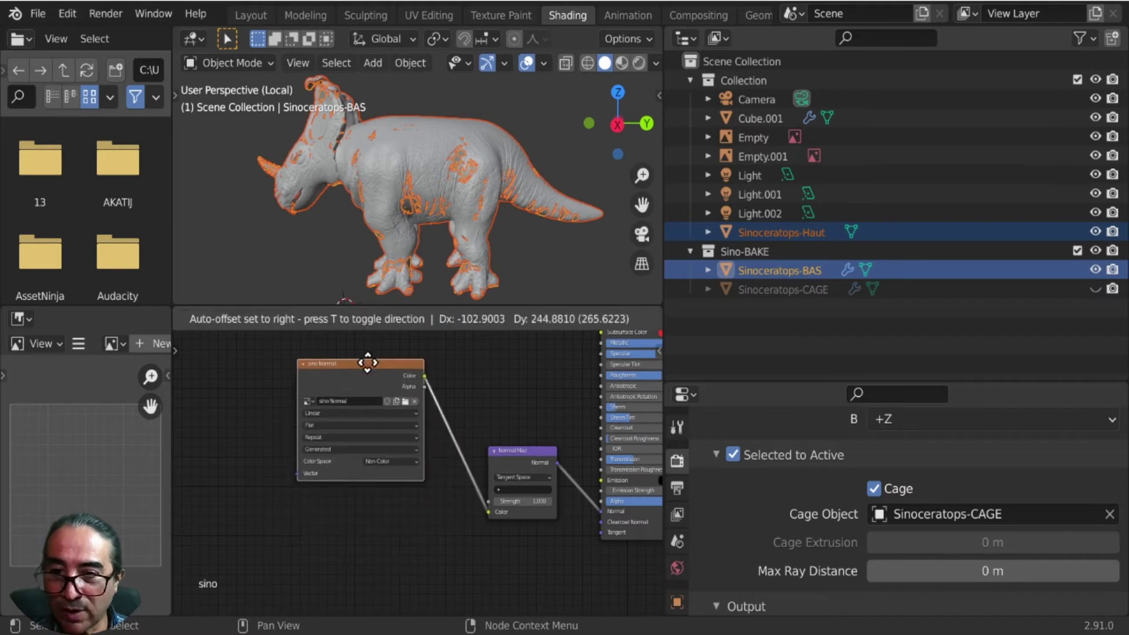
scroll(433, 441, "down", 1)
scroll(411, 447, "down", 2)
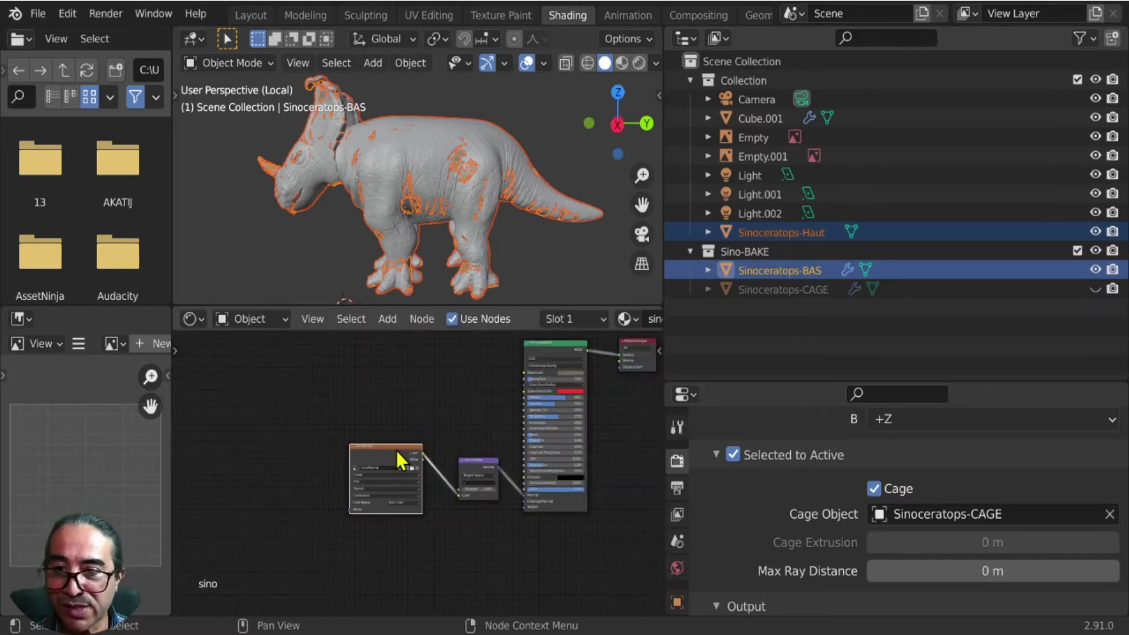
mouse_move(396, 451)
left_mouse_down()
mouse_move(388, 462)
mouse_move(395, 456)
left_mouse_up()
scroll(388, 463, "up", 3)
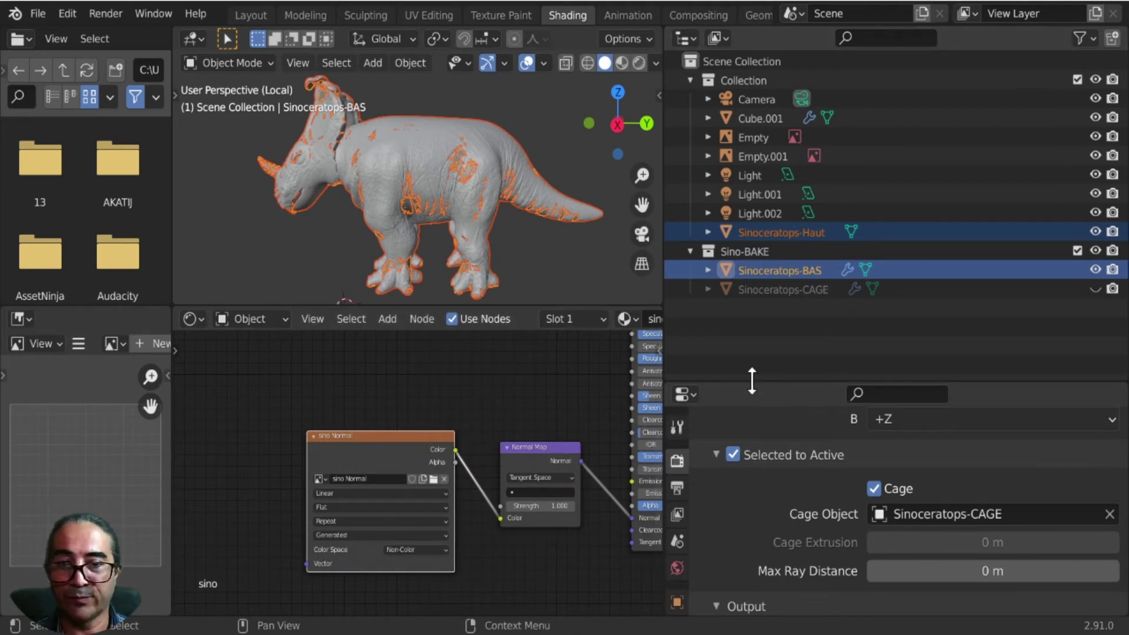
left_click_drag(754, 378, 750, 309)
middle_click_drag(475, 479, 462, 446)
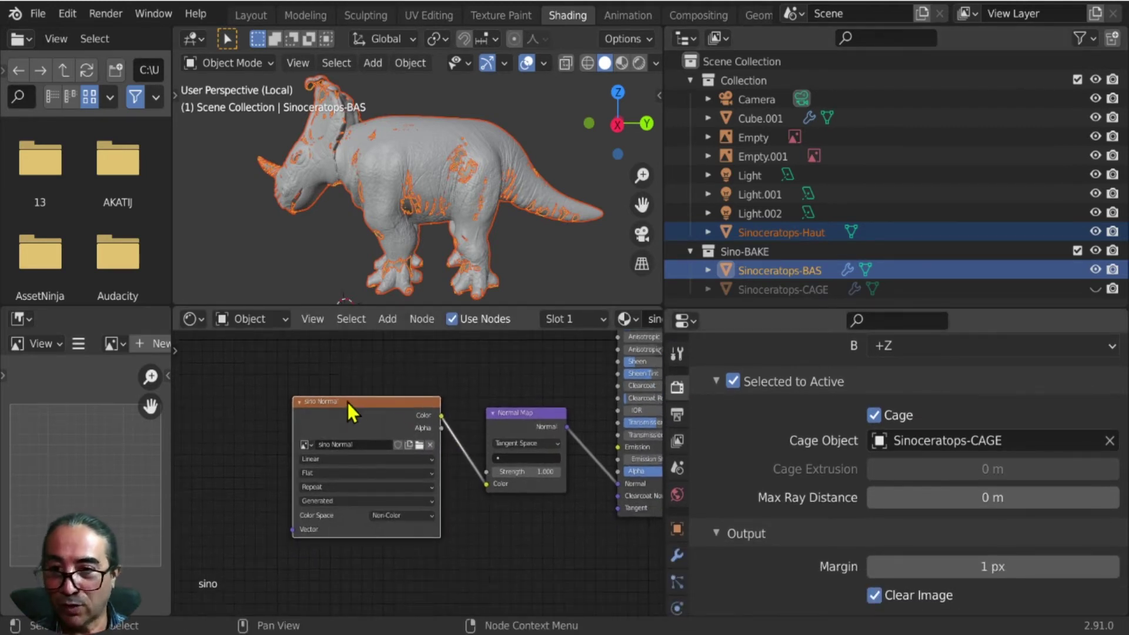
left_click_drag(347, 403, 345, 408)
scroll(855, 402, "up", 2)
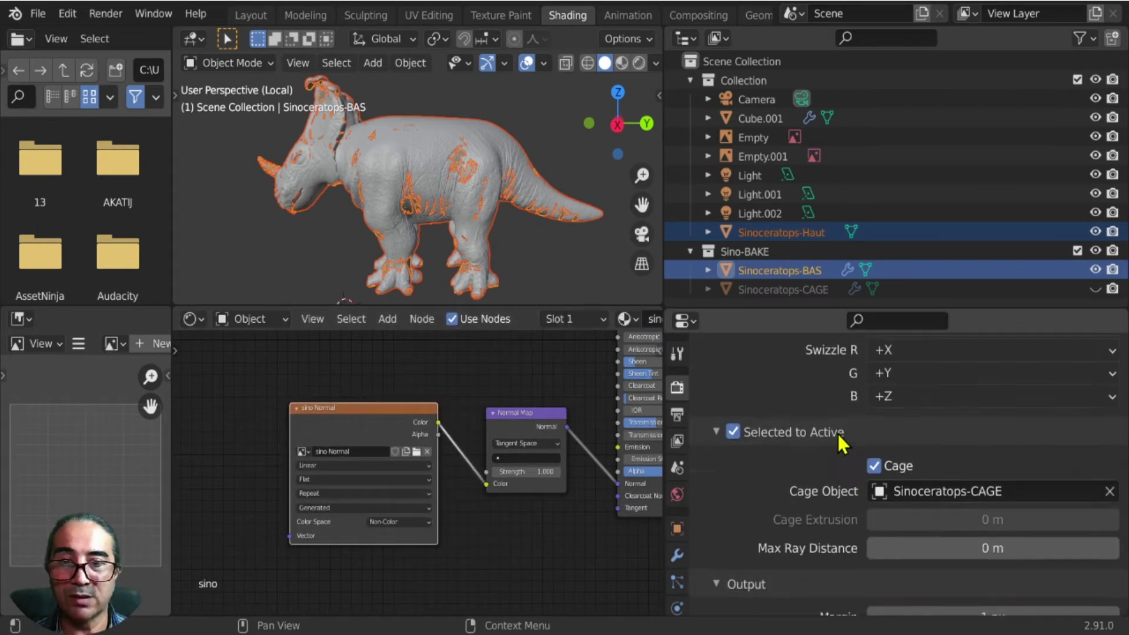
scroll(839, 434, "up", 2)
scroll(843, 443, "up", 4)
scroll(845, 423, "up", 3)
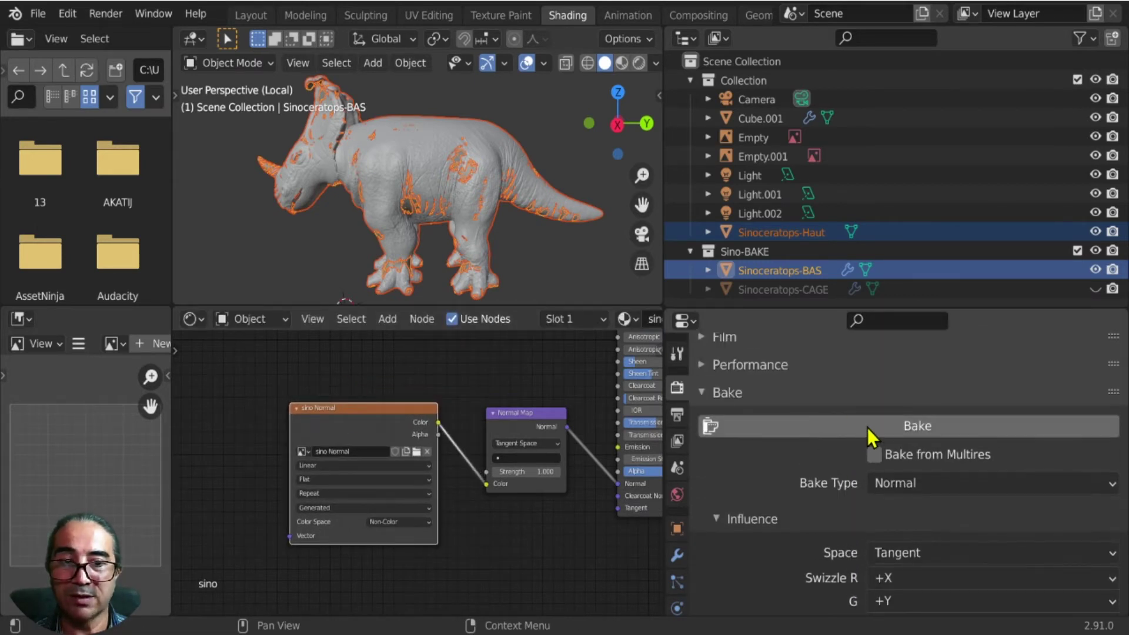
Bake the normal map onto Sinoceratops-BAS, retrying after the 'yeux' error.
left_click(874, 427)
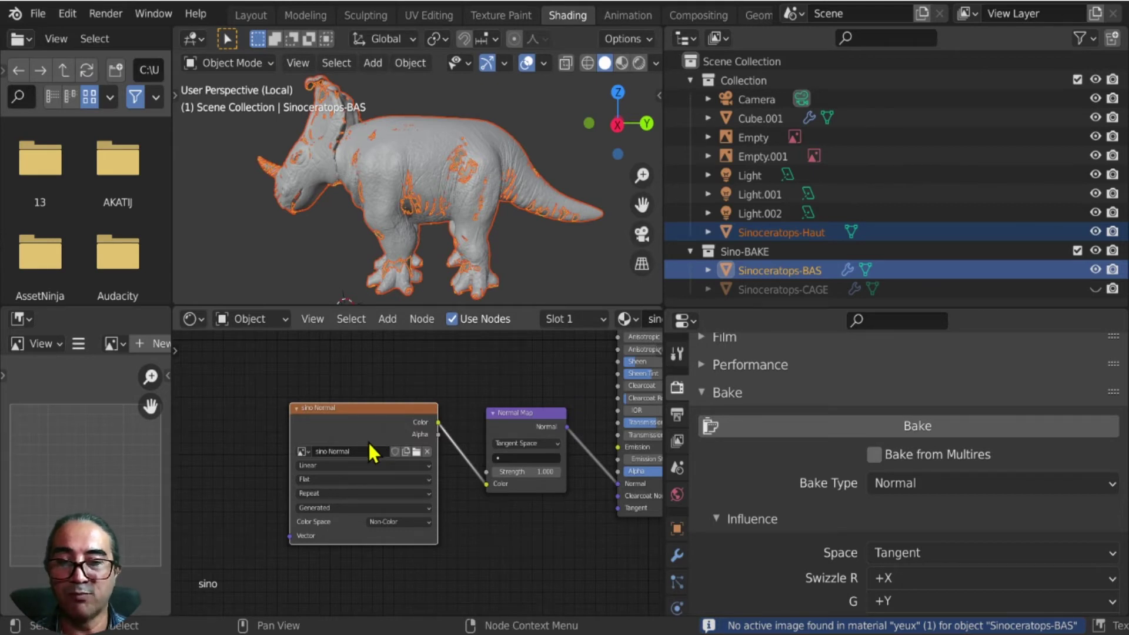
left_click(917, 426)
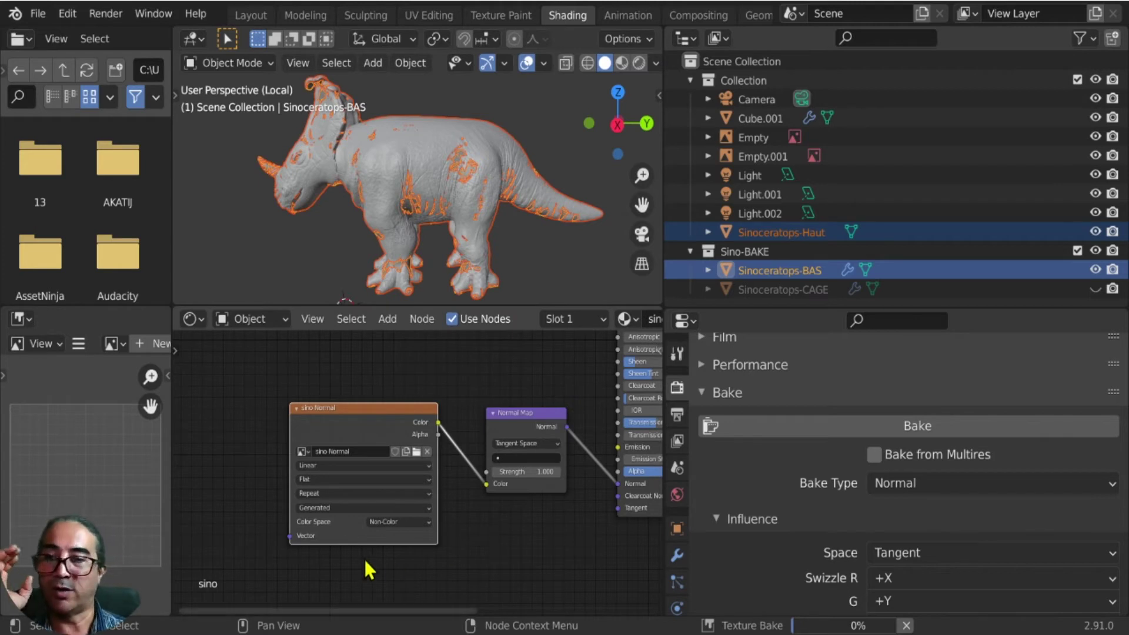
left_click_drag(172, 459, 288, 459)
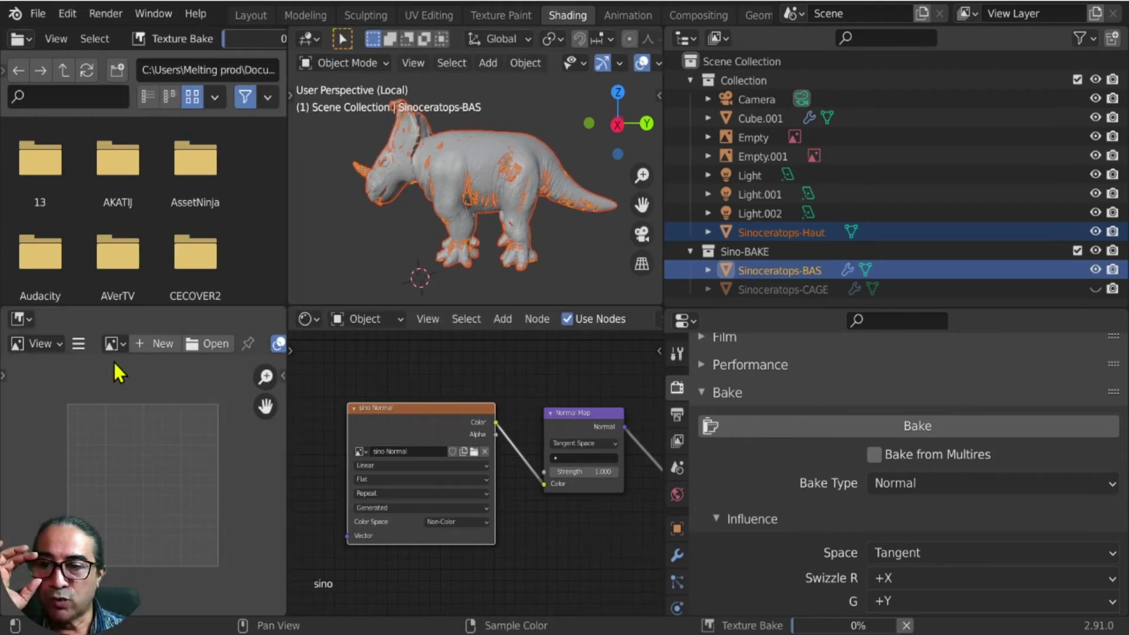
Pick the baked 'sino Normal' image from the Image Editor's browse list.
left_click(113, 344)
key("Down")
key("Down")
key("Down")
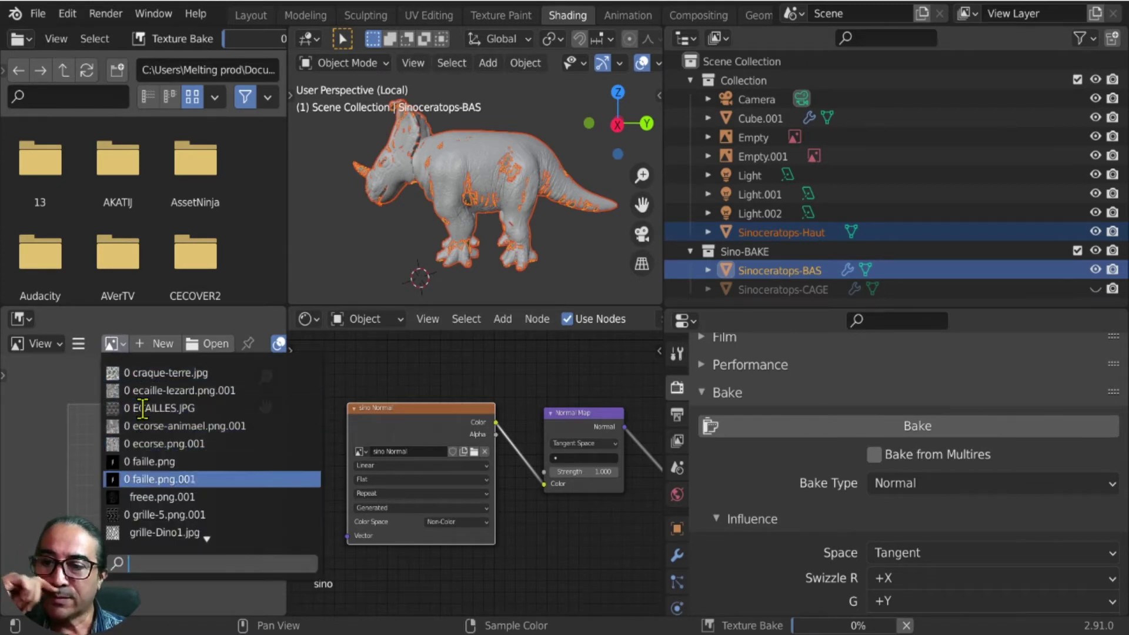
scroll(179, 531, "down", 3)
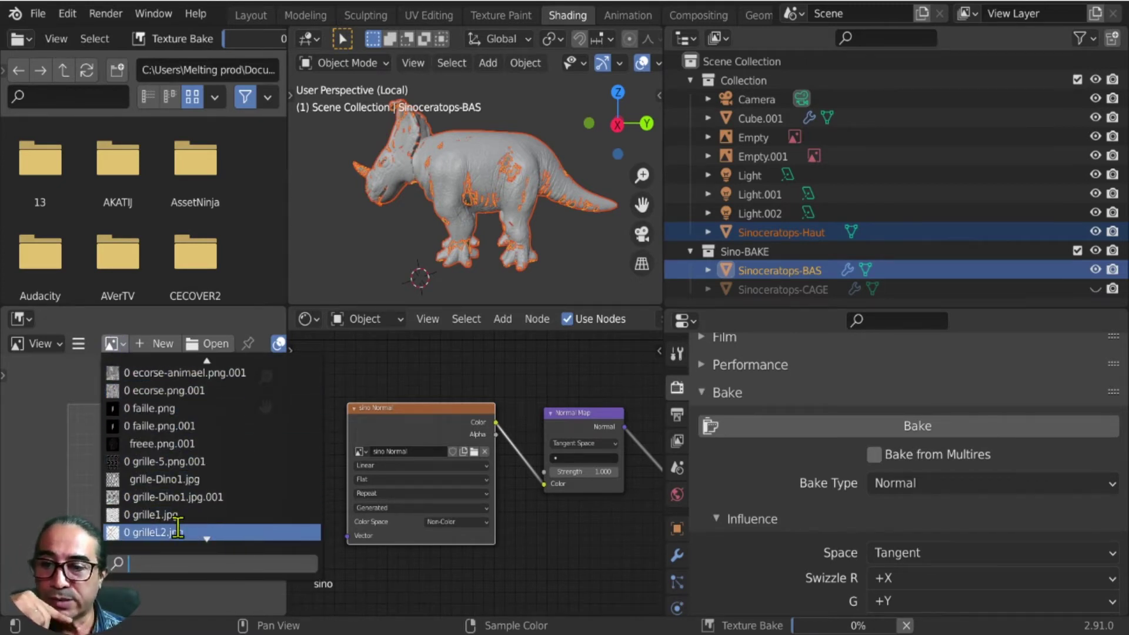
scroll(179, 531, "down", 3)
scroll(179, 531, "down", 2)
scroll(178, 531, "down", 2)
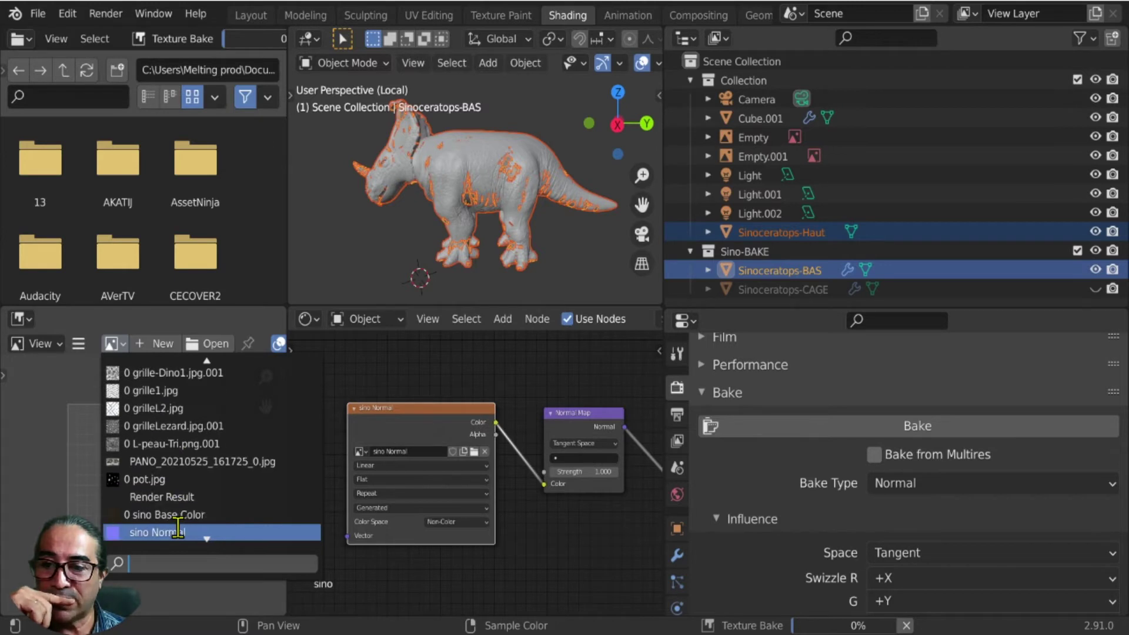
scroll(178, 531, "down", 1)
scroll(178, 531, "down", 2)
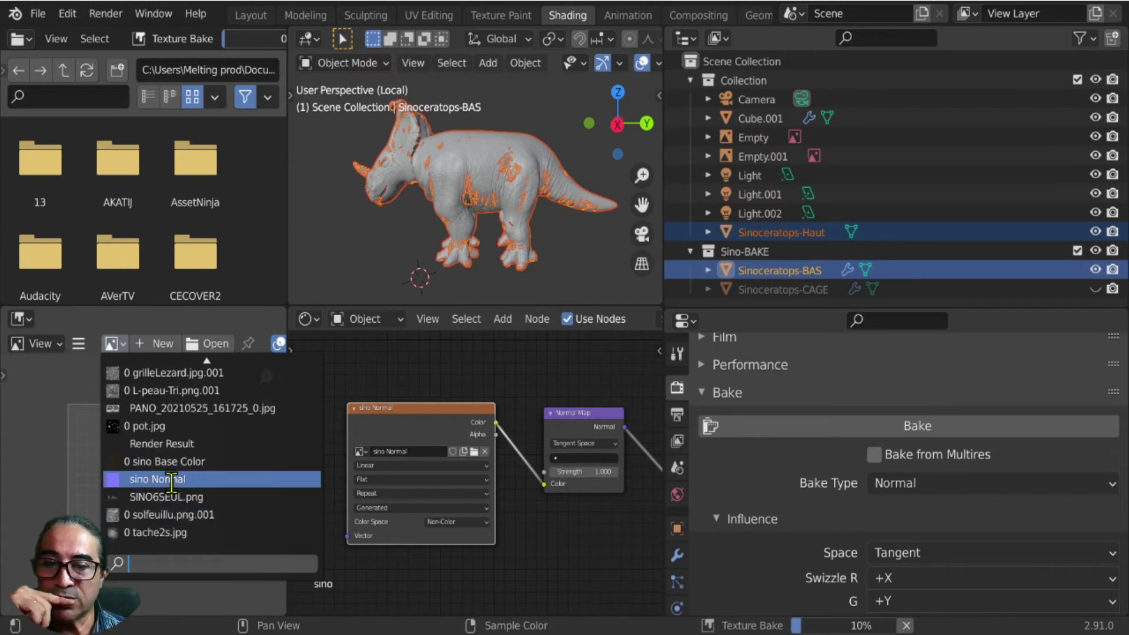
left_click(174, 486)
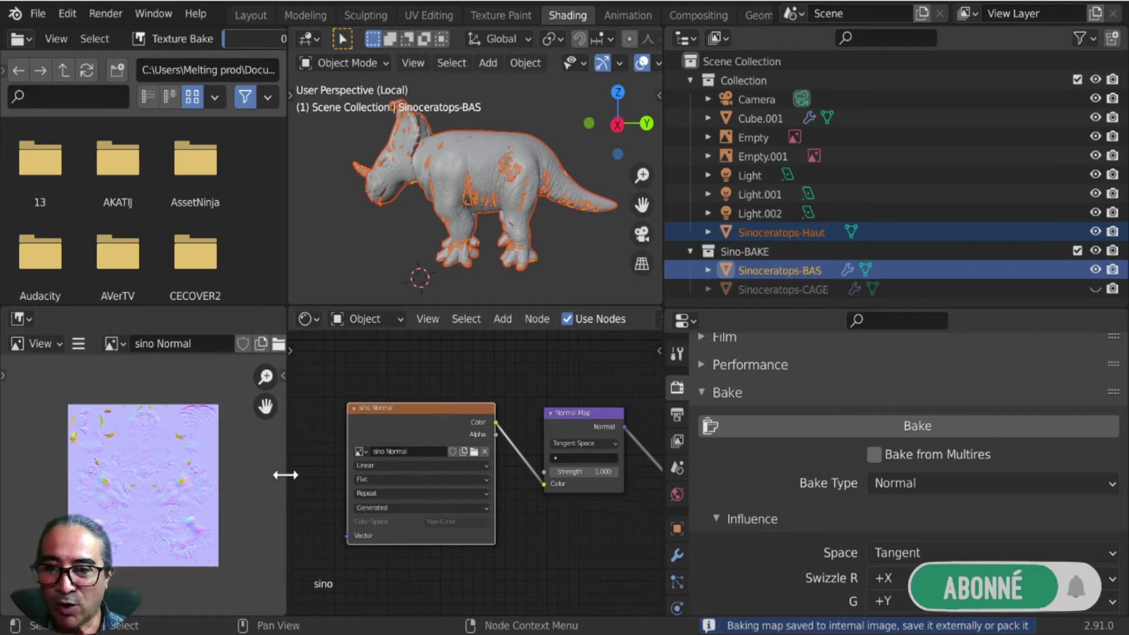
Widen and maximize the Image Editor to zoom into the baked sino Normal map.
left_click_drag(287, 472, 391, 465)
scroll(205, 532, "up", 5)
key("ctrl+space")
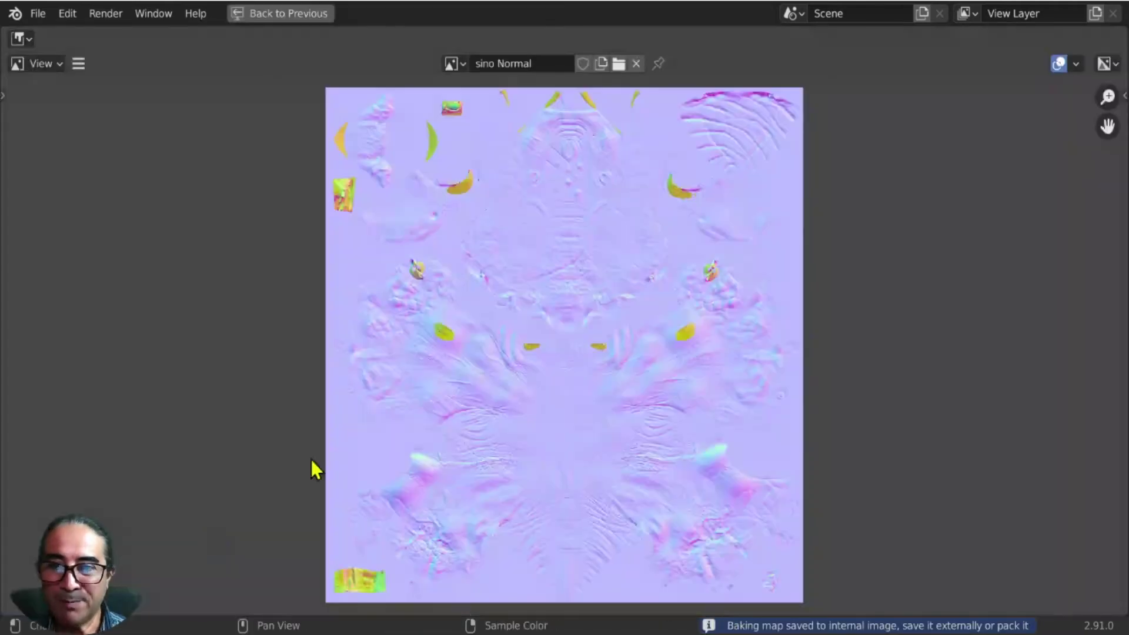
scroll(605, 379, "up", 3)
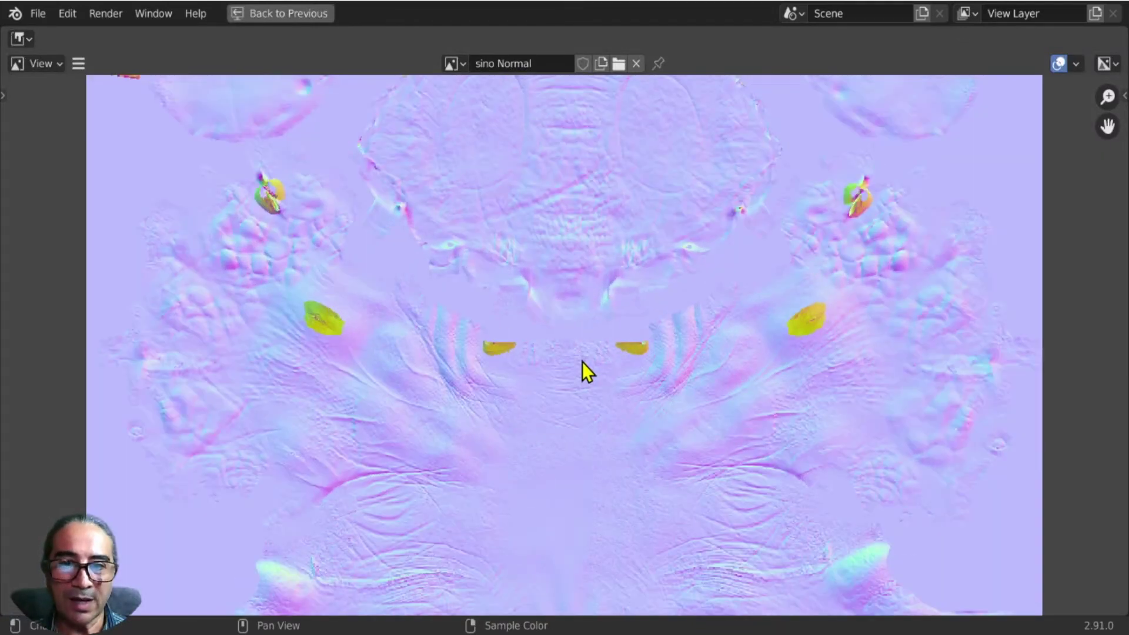
scroll(583, 368, "up", 4)
scroll(751, 376, "up", 2)
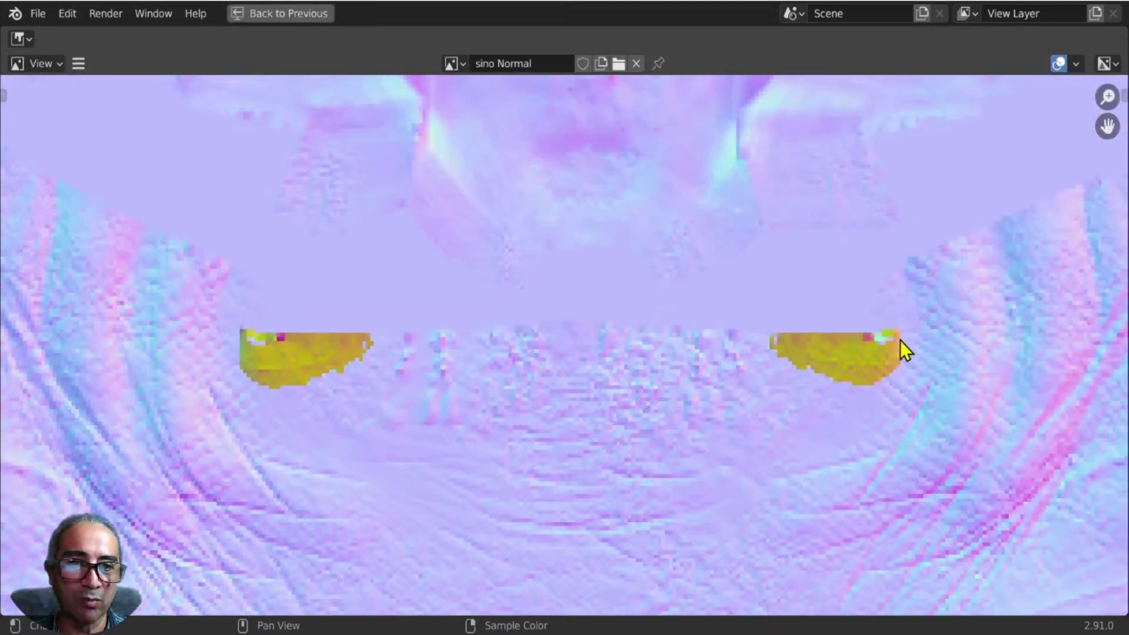
scroll(845, 372, "down", 2)
scroll(763, 375, "down", 3)
Pan over the yellow error patches, then restore the Shading workspace layout.
middle_click_drag(764, 375, 888, 382)
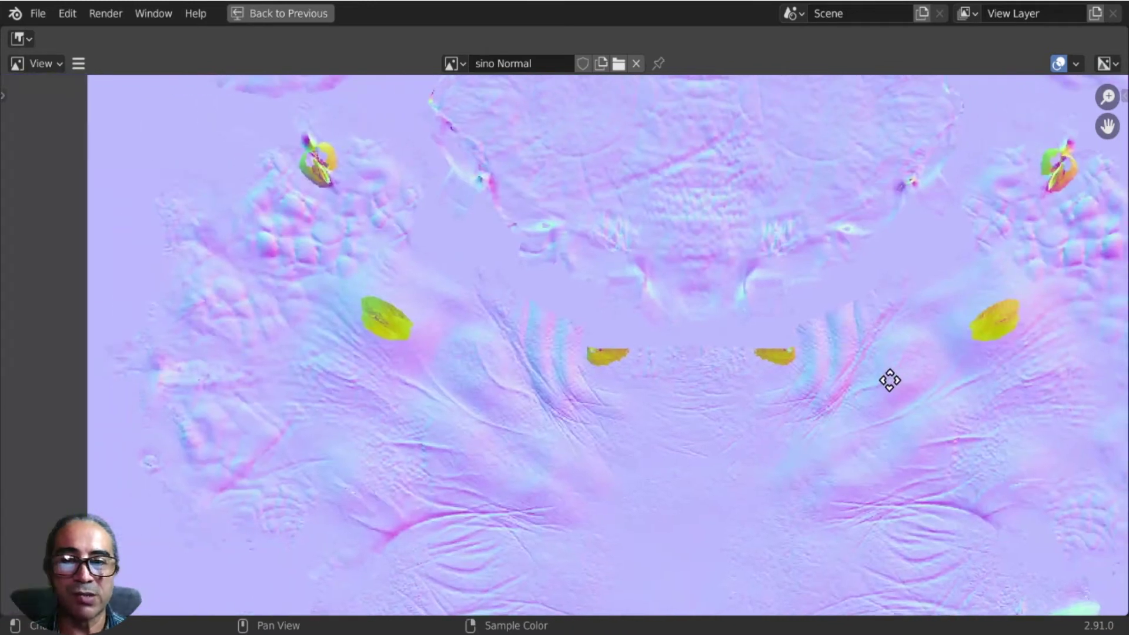
scroll(463, 329, "up", 2)
scroll(462, 330, "up", 2)
middle_click_drag(244, 360, 457, 351)
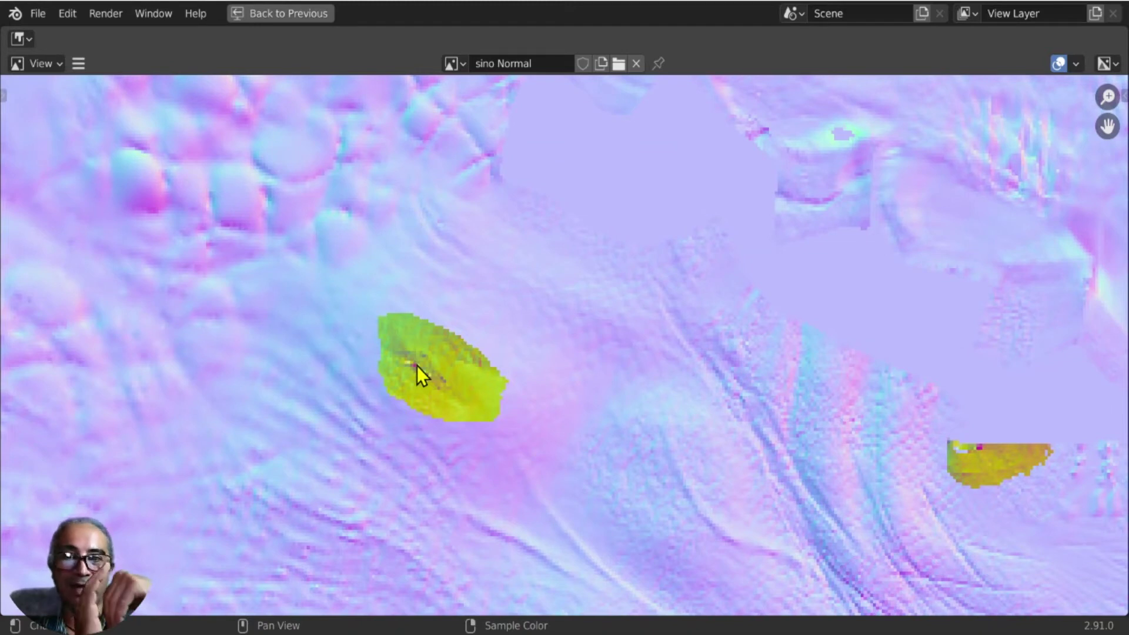
scroll(421, 369, "down", 2)
scroll(438, 385, "down", 3)
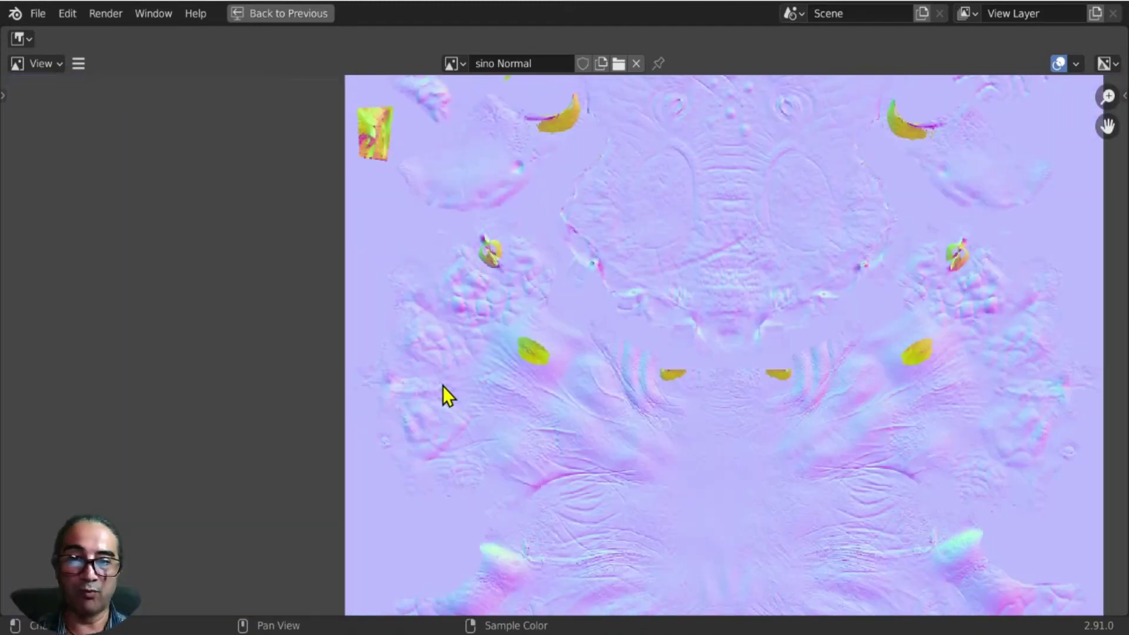
key("ctrl+space")
middle_click_drag(500, 244, 560, 210)
Make Sinoceratops-Haut the active object and hide the Sinoceratops-BAS base mesh.
scroll(560, 210, "up", 3)
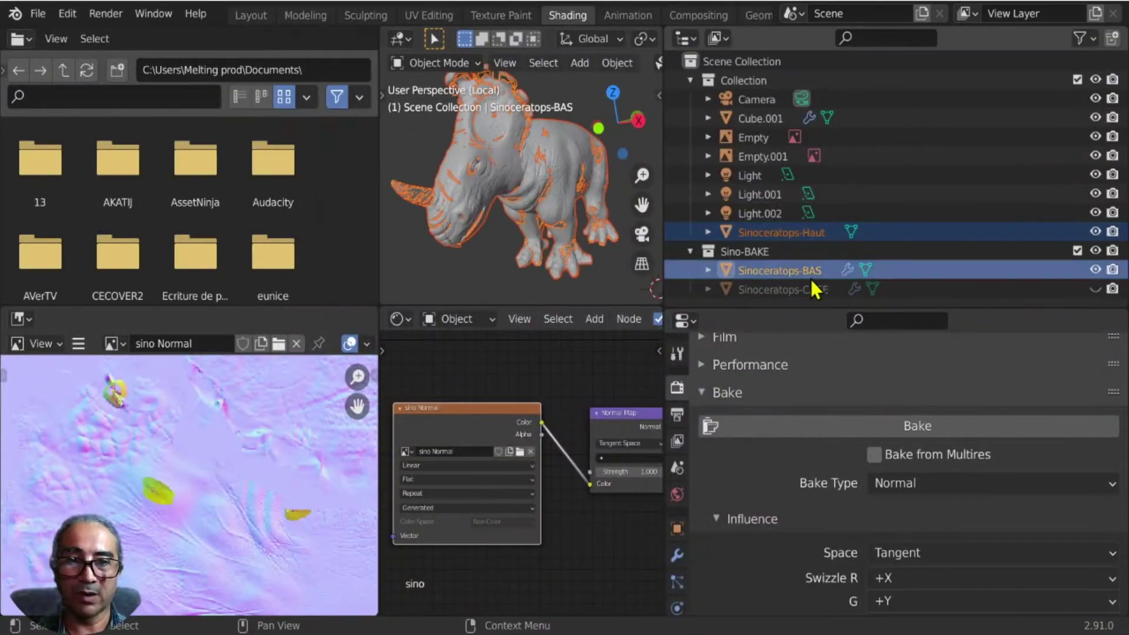
left_click(820, 231)
left_click(1096, 269)
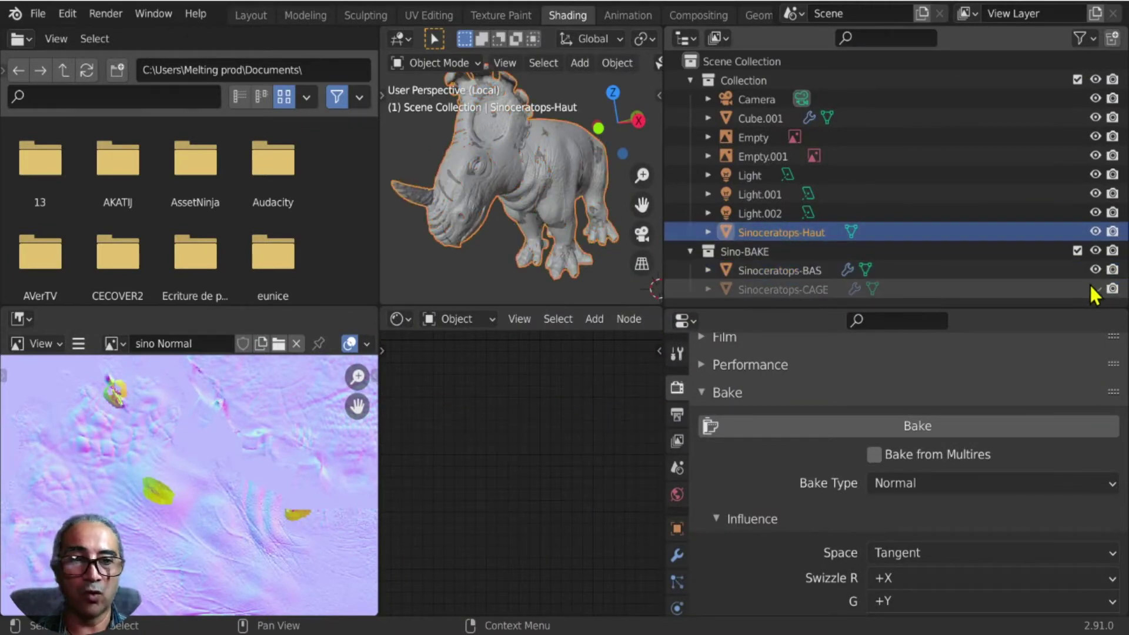
Orbit Sinoceratops-Haut's legs and feet in a maximized 3D view, then restore the layout.
scroll(567, 182, "up", 5)
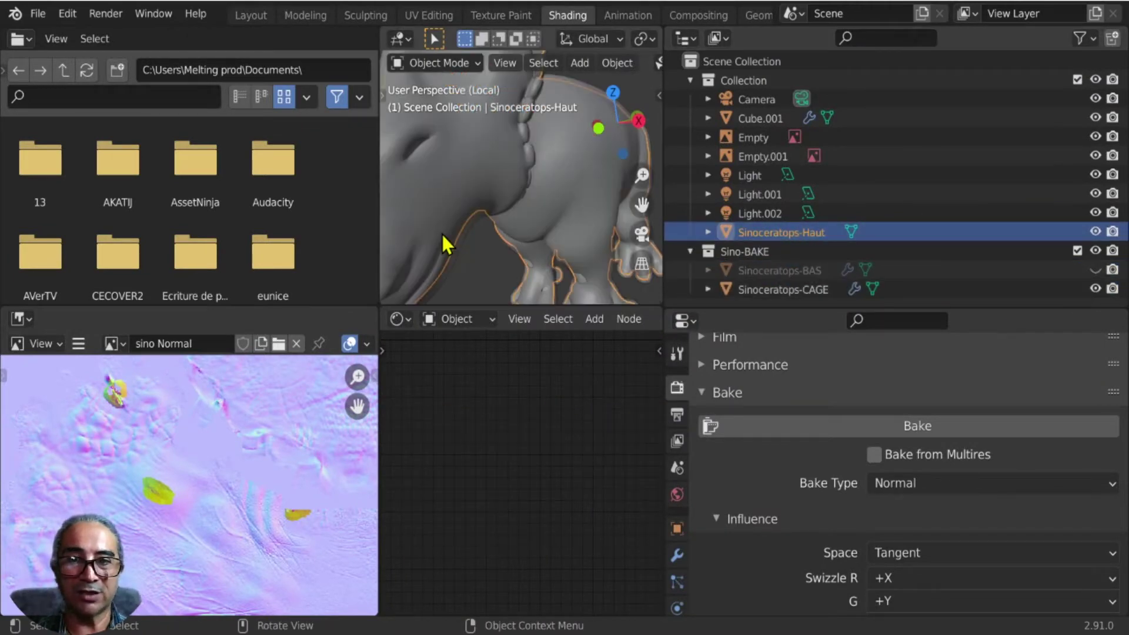
middle_click_drag(443, 234, 530, 235)
key("ctrl+space")
scroll(681, 379, "down", 6)
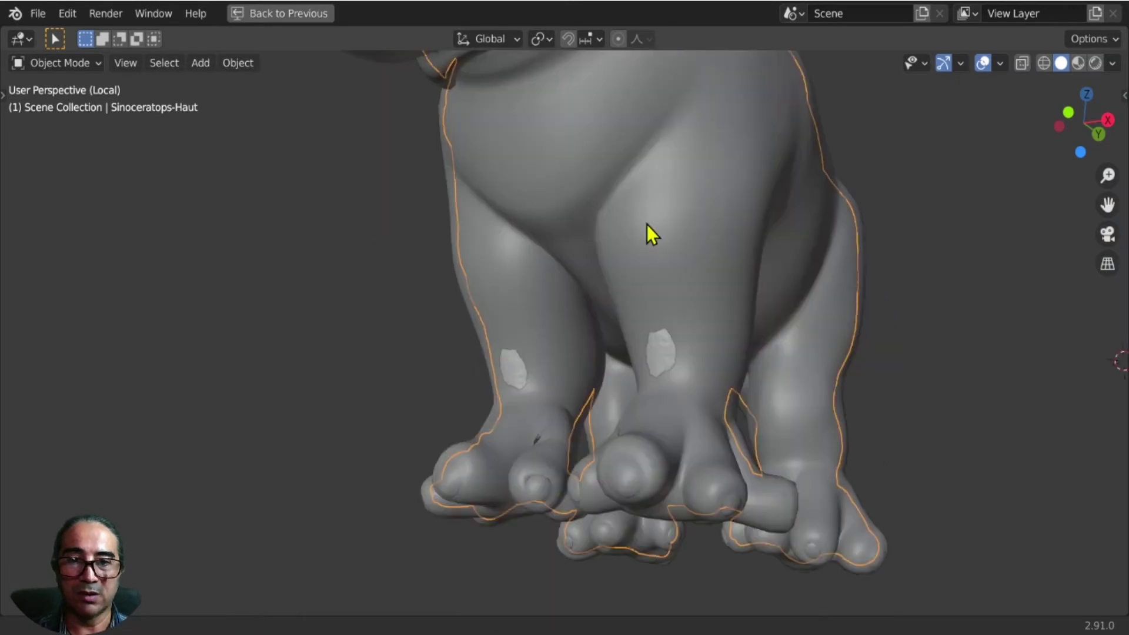
mouse_move(647, 224)
middle_mouse_down()
mouse_move(660, 362)
mouse_move(718, 304)
middle_mouse_up()
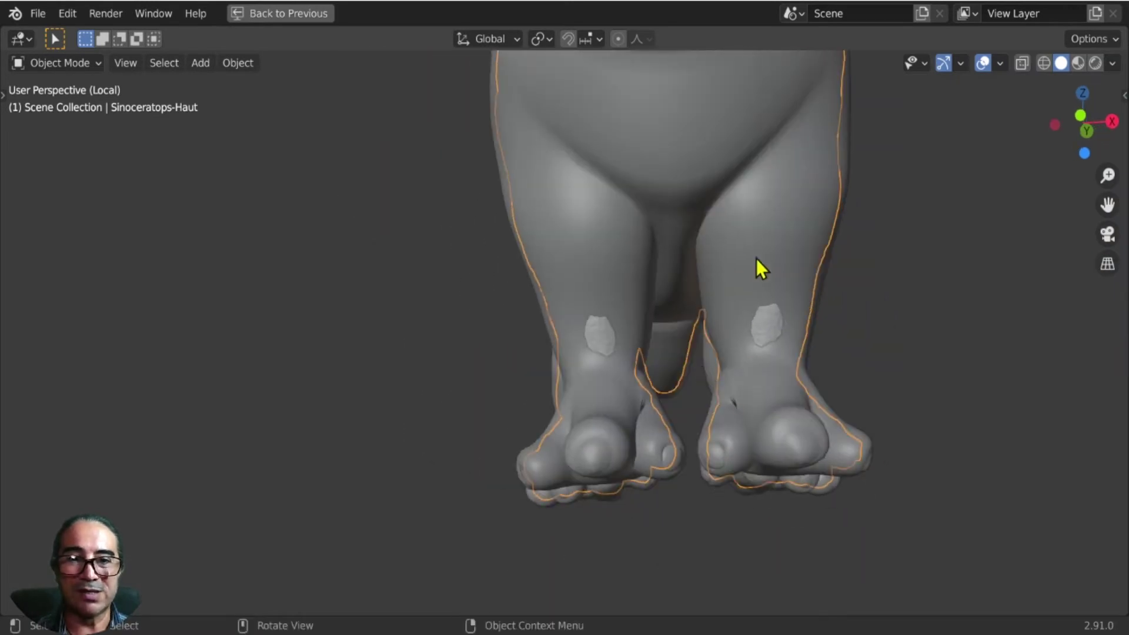
mouse_move(756, 259)
middle_mouse_down()
mouse_move(527, 272)
mouse_move(239, 309)
middle_mouse_up()
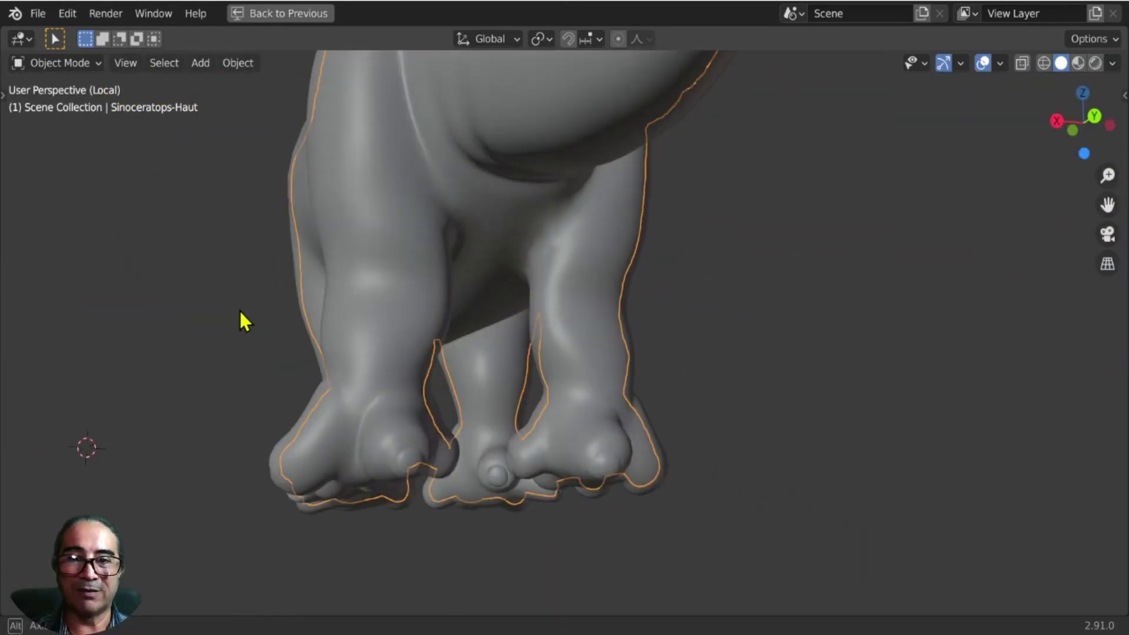
key("ctrl+space")
Show the sino Normal map full-window, zoomed on a yellow-green error patch.
scroll(258, 518, "up", 3)
middle_click_drag(249, 533, 178, 512)
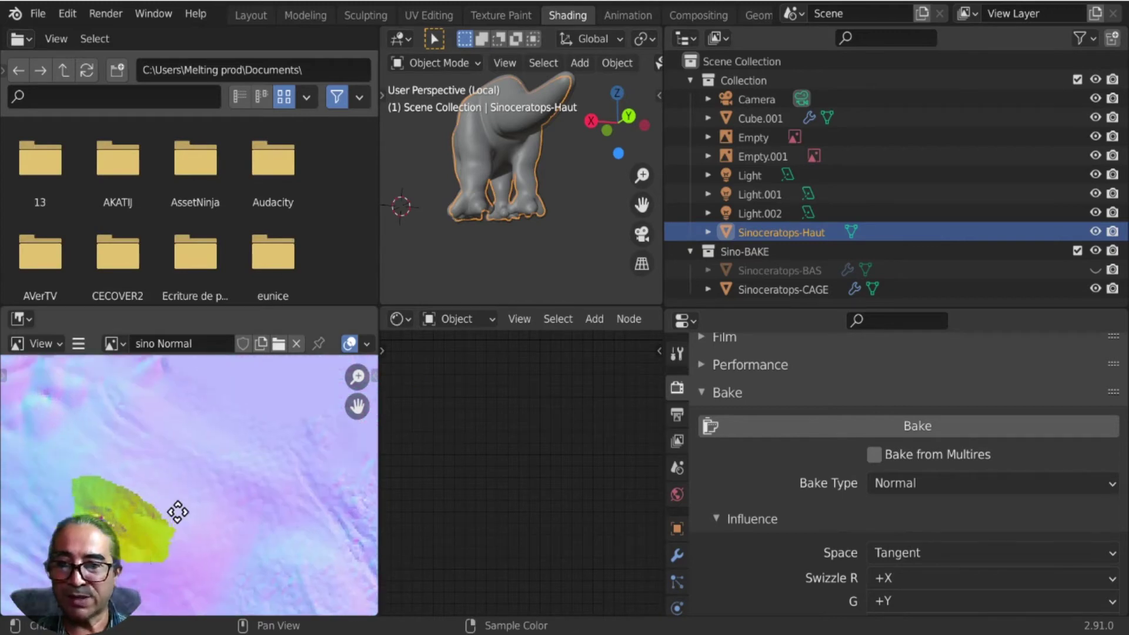
scroll(177, 512, "down", 3)
middle_click_drag(298, 416, 246, 467)
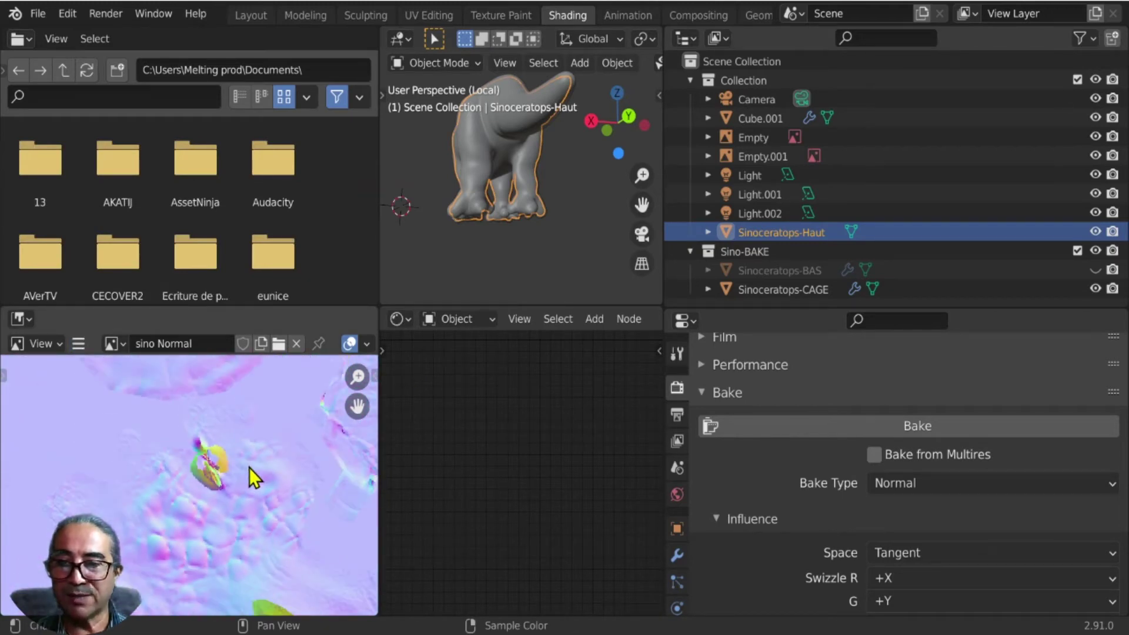
key("ctrl+space")
scroll(616, 322, "up", 4)
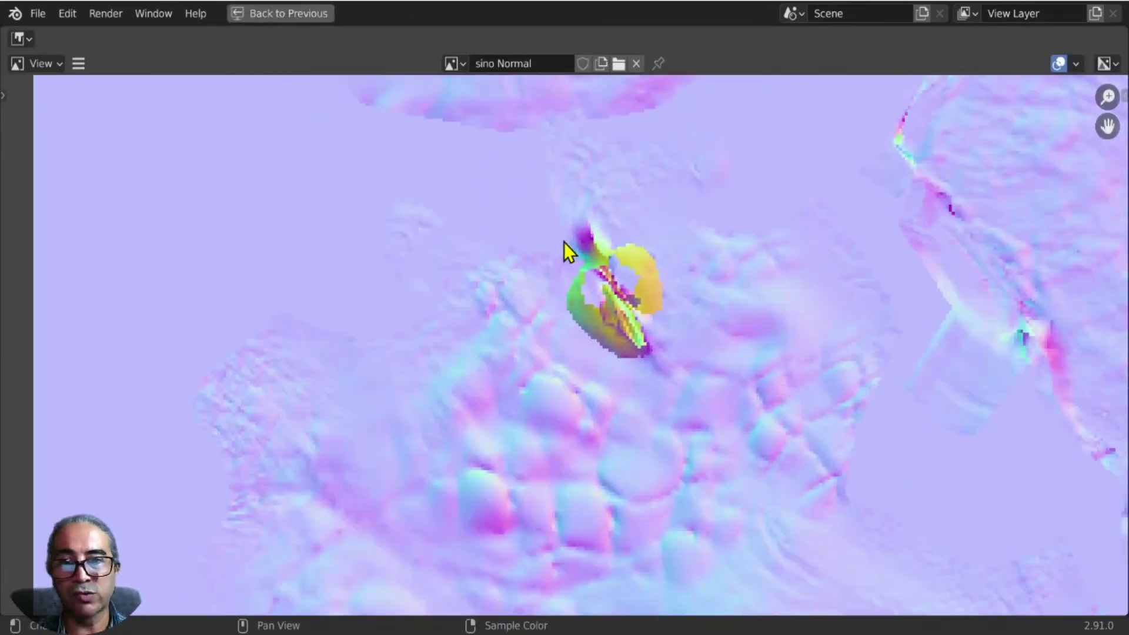
scroll(598, 344, "down", 4)
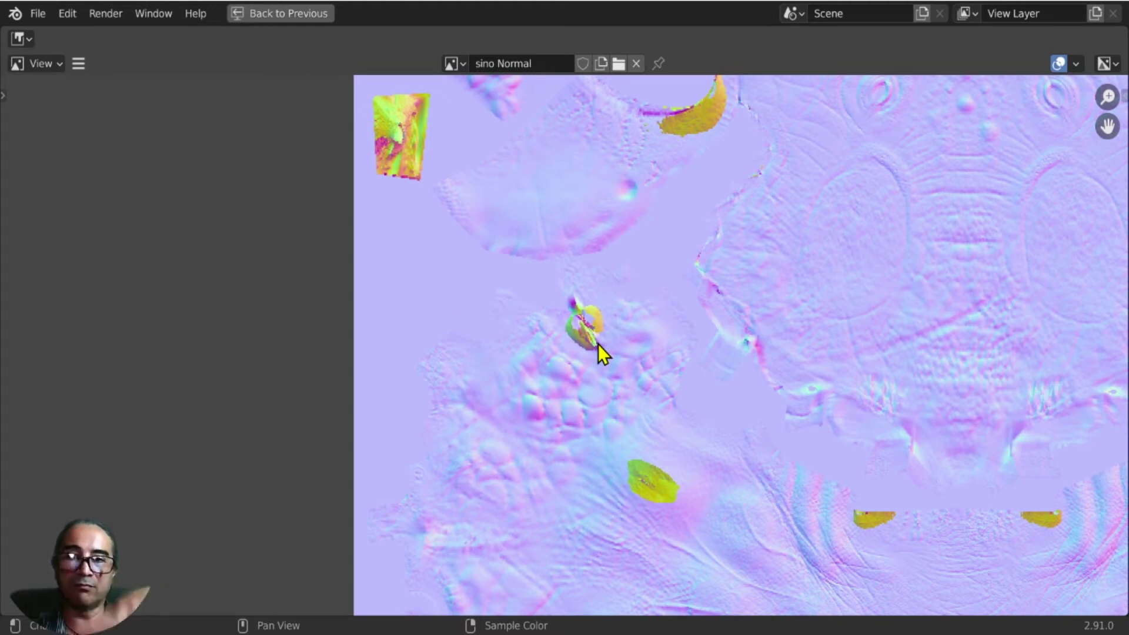
middle_click_drag(689, 300, 606, 447)
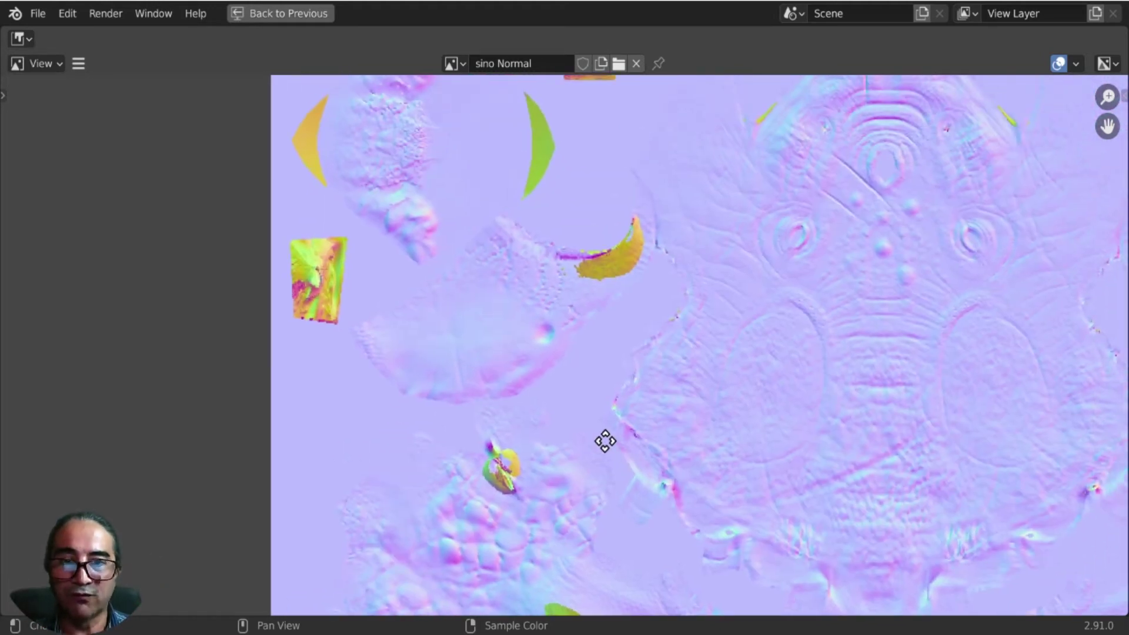
scroll(685, 283, "up", 3)
middle_click_drag(749, 202, 613, 376)
scroll(544, 298, "down", 4)
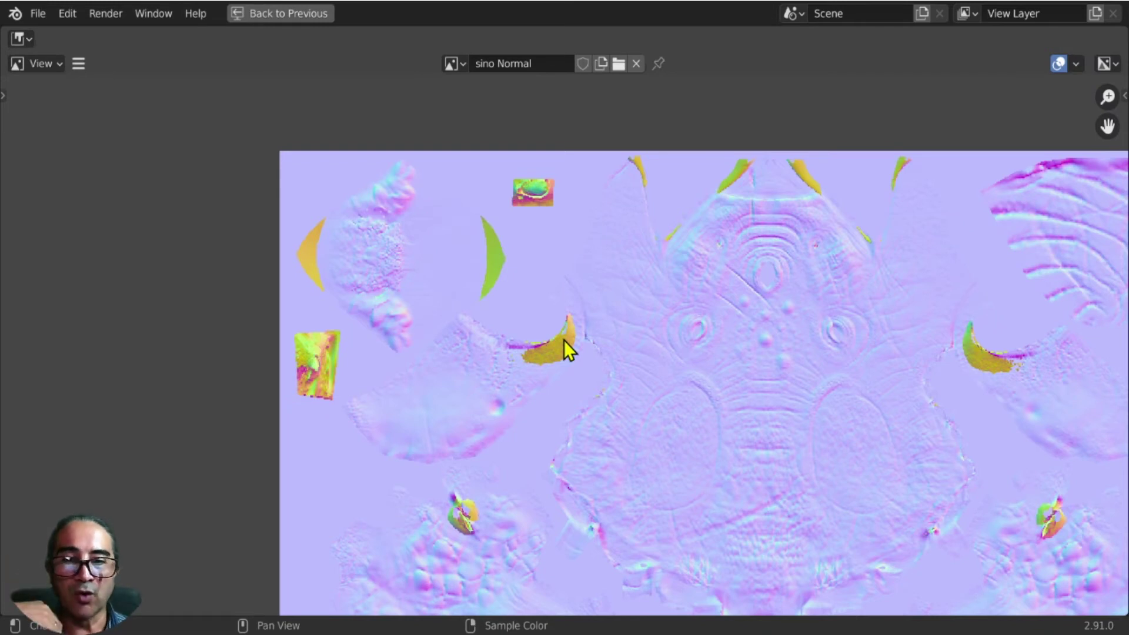
left_click(77, 66)
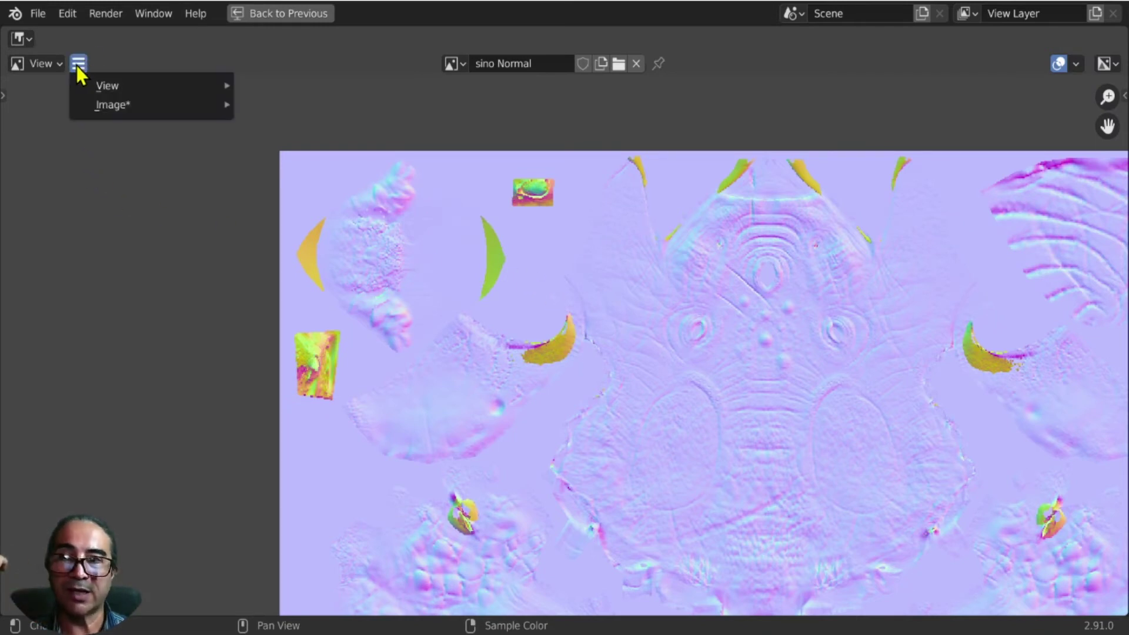
scroll(733, 484, "up", 3)
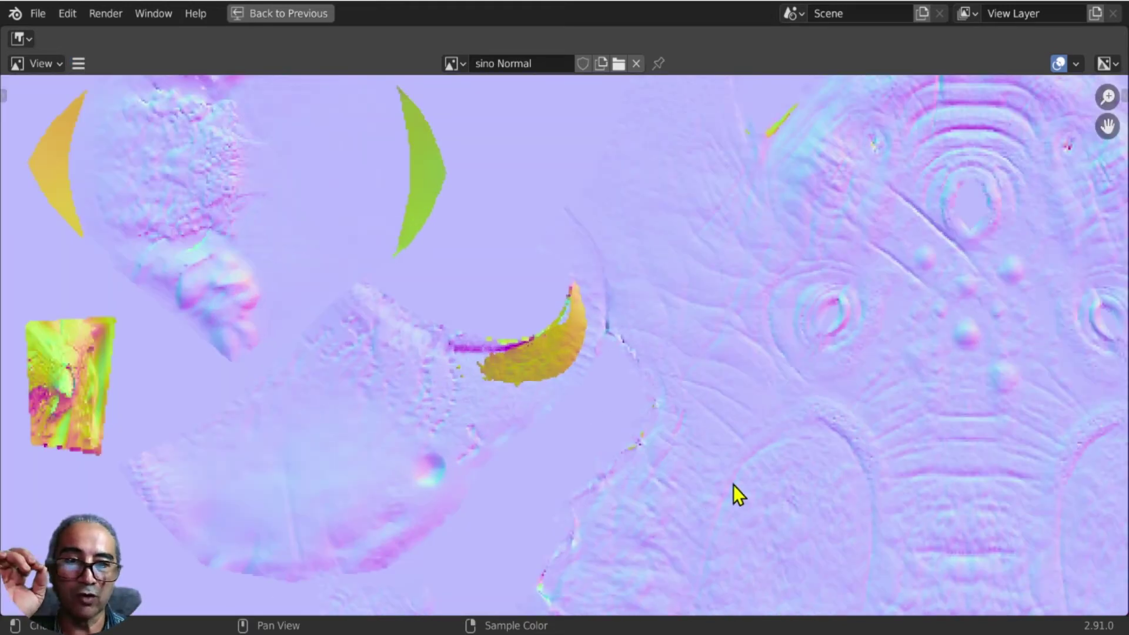
mouse_move(733, 484)
middle_mouse_down()
mouse_move(728, 355)
mouse_move(710, 336)
middle_mouse_up()
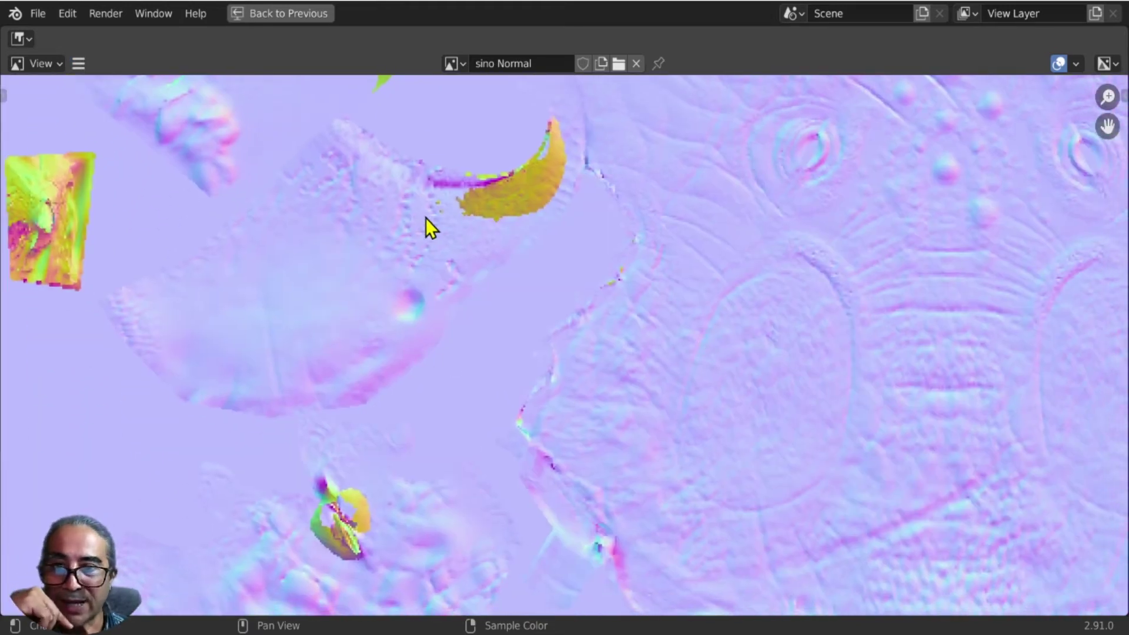
mouse_move(435, 242)
middle_mouse_down()
mouse_move(570, 285)
mouse_move(519, 251)
middle_mouse_up()
left_click(80, 67)
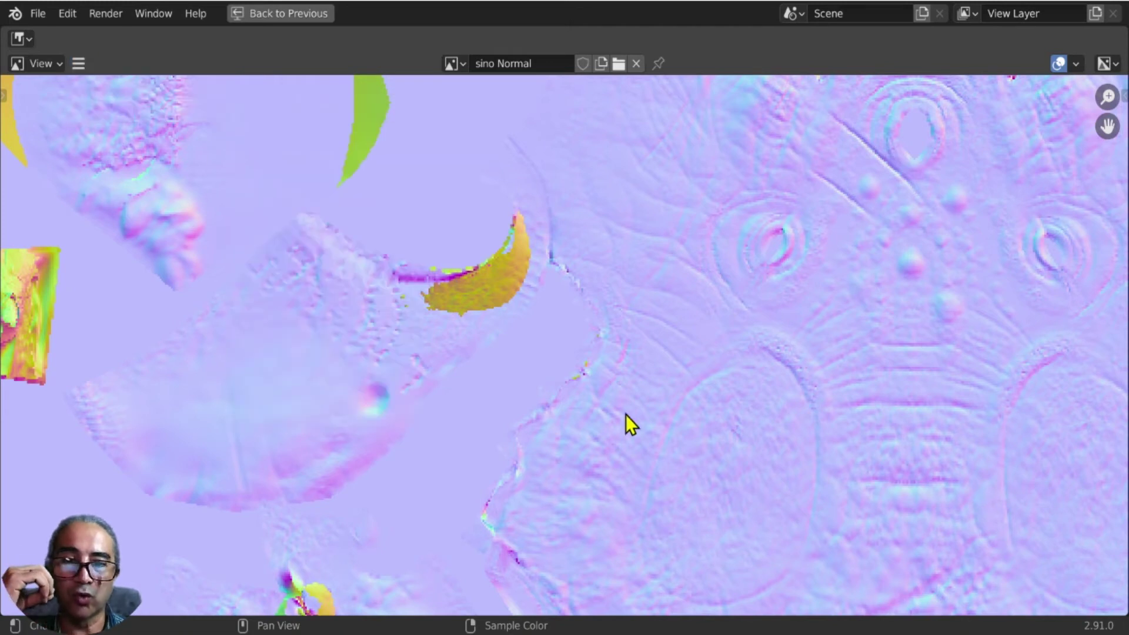
scroll(647, 423, "up", 1)
middle_click_drag(668, 434, 635, 343)
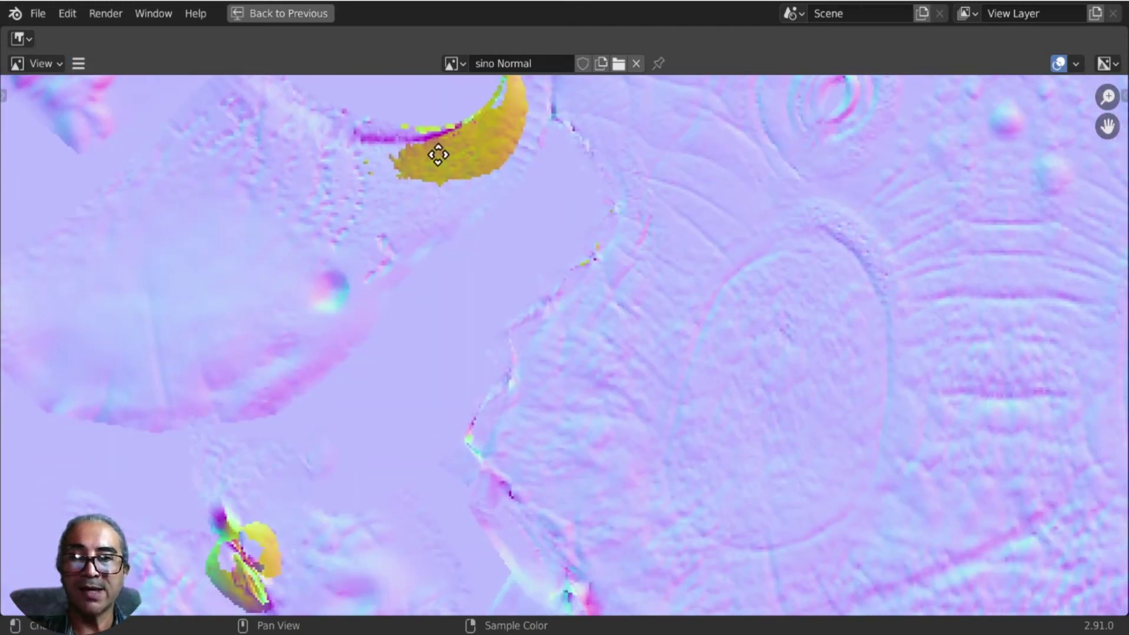
middle_click_drag(435, 153, 433, 295)
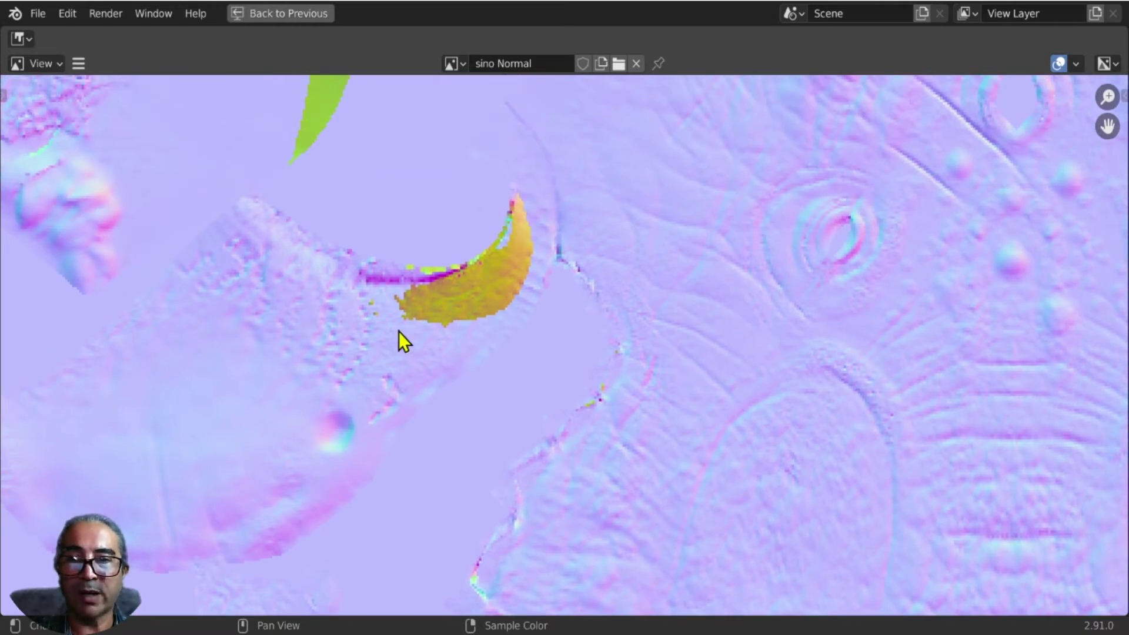
scroll(454, 338, "down", 2)
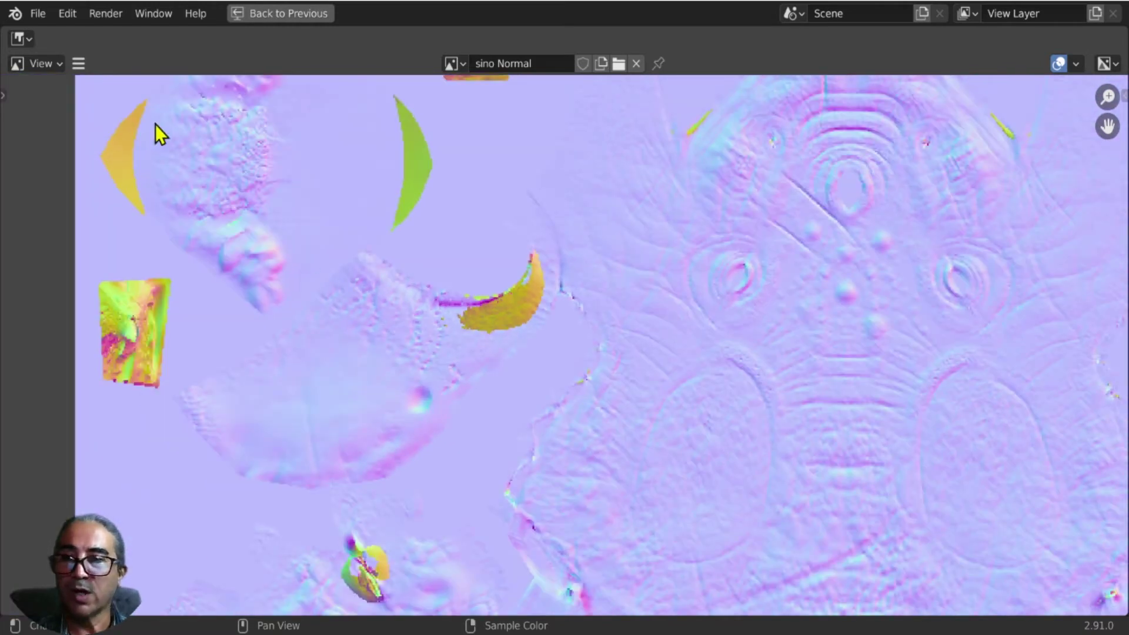
Switch the Image Editor to Paint mode with a small brush and sample the lavender colour.
left_click(61, 63)
left_click(44, 107)
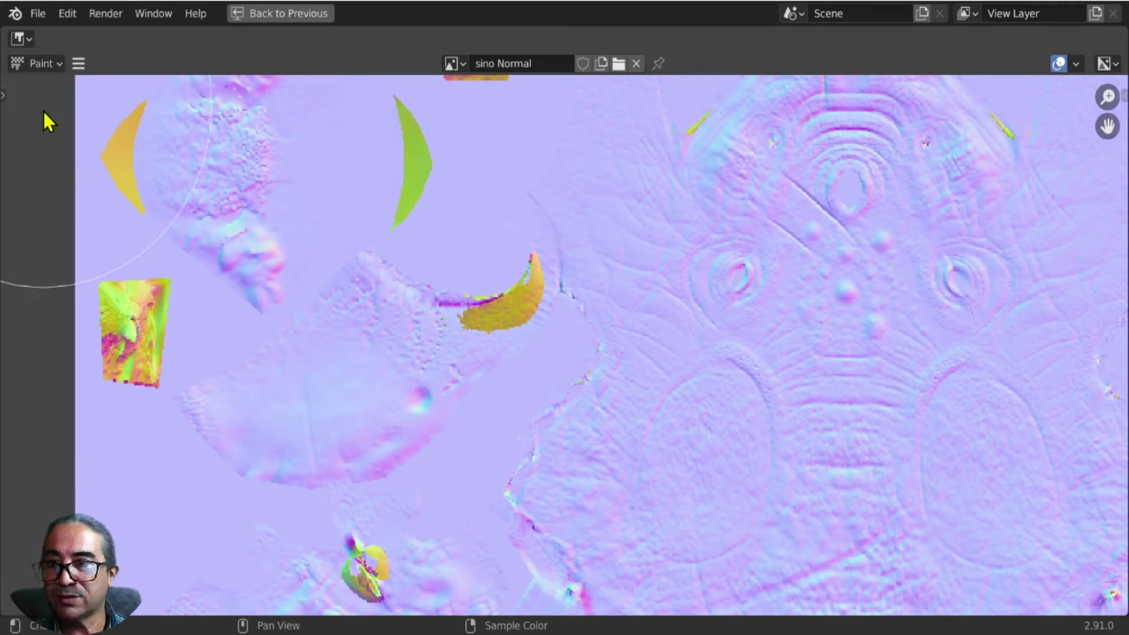
key("f")
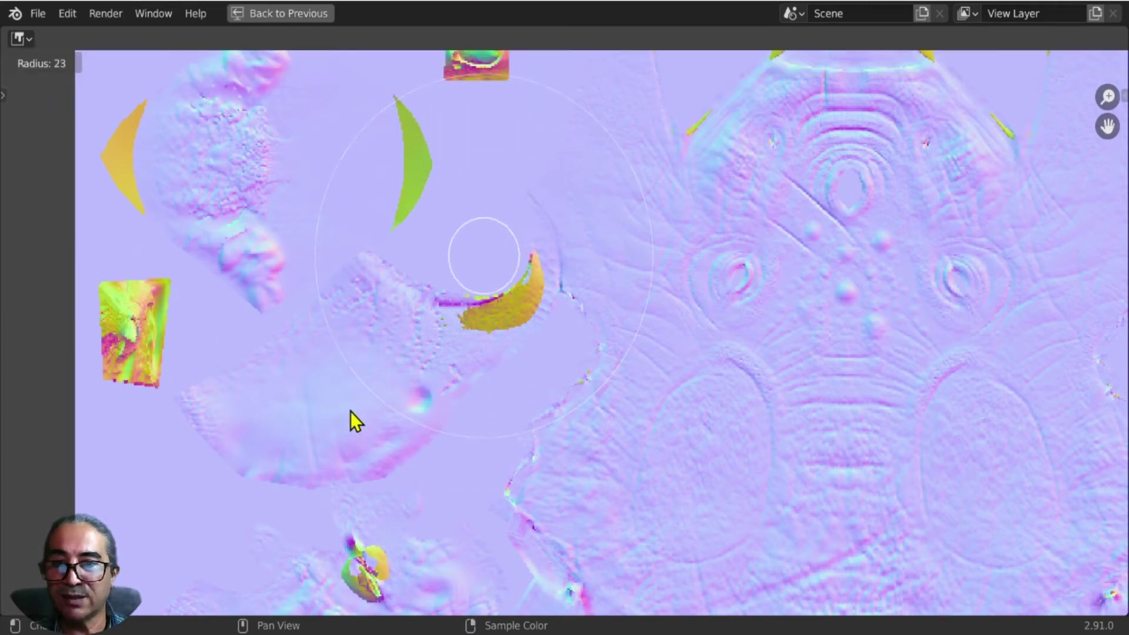
left_click(466, 234)
scroll(470, 247, "up", 3)
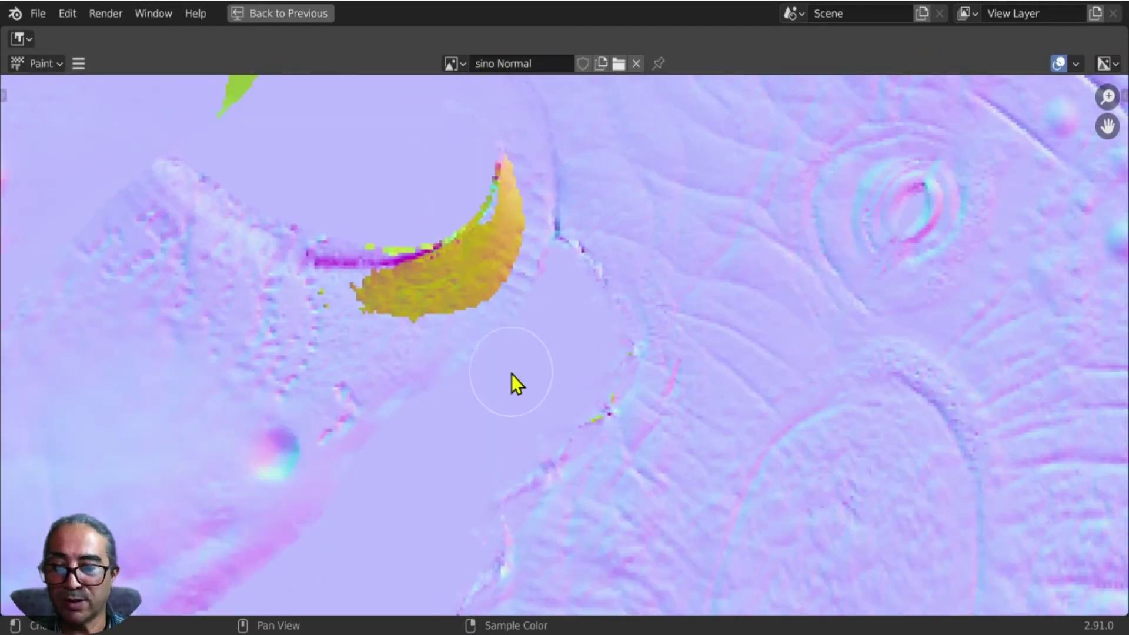
key("s")
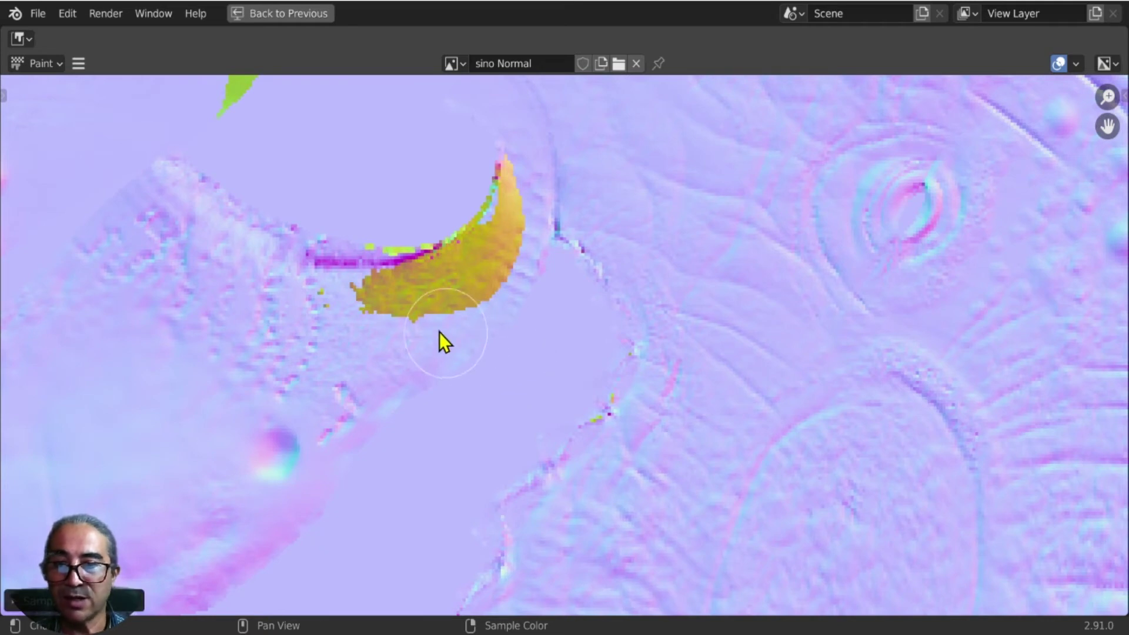
Paint lavender over the yellow crescent, orange blotches and yellow-green blob, then restore the layout.
mouse_move(363, 296)
left_mouse_down()
mouse_move(404, 315)
mouse_move(330, 297)
mouse_move(431, 312)
mouse_move(460, 295)
mouse_move(407, 295)
mouse_move(463, 273)
mouse_move(495, 231)
left_mouse_up()
mouse_move(510, 182)
left_mouse_down()
mouse_move(502, 256)
mouse_move(437, 303)
left_mouse_up()
scroll(565, 347, "down", 3)
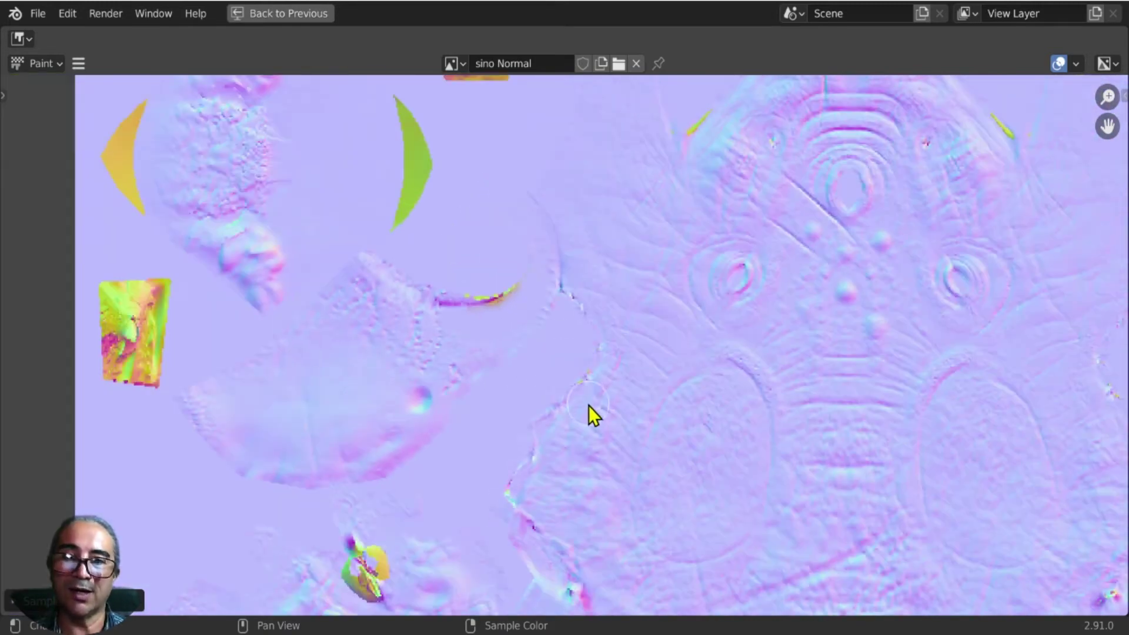
middle_click_drag(580, 416, 580, 235)
scroll(288, 418, "up", 2)
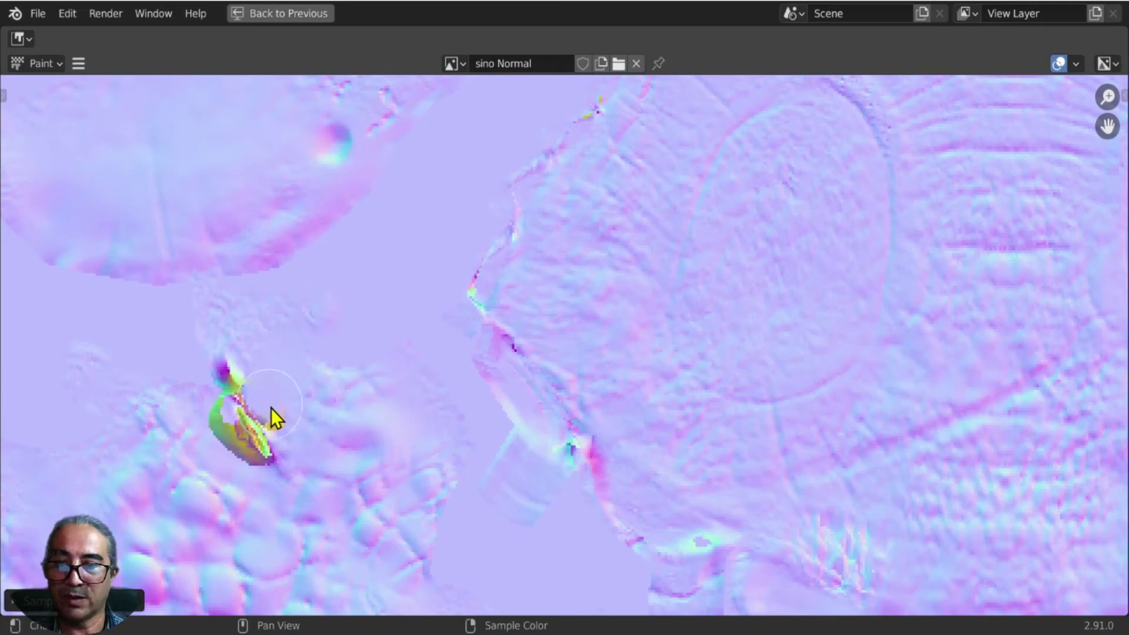
left_click_drag(270, 408, 222, 442)
scroll(442, 217, "down", 3)
scroll(674, 280, "down", 2)
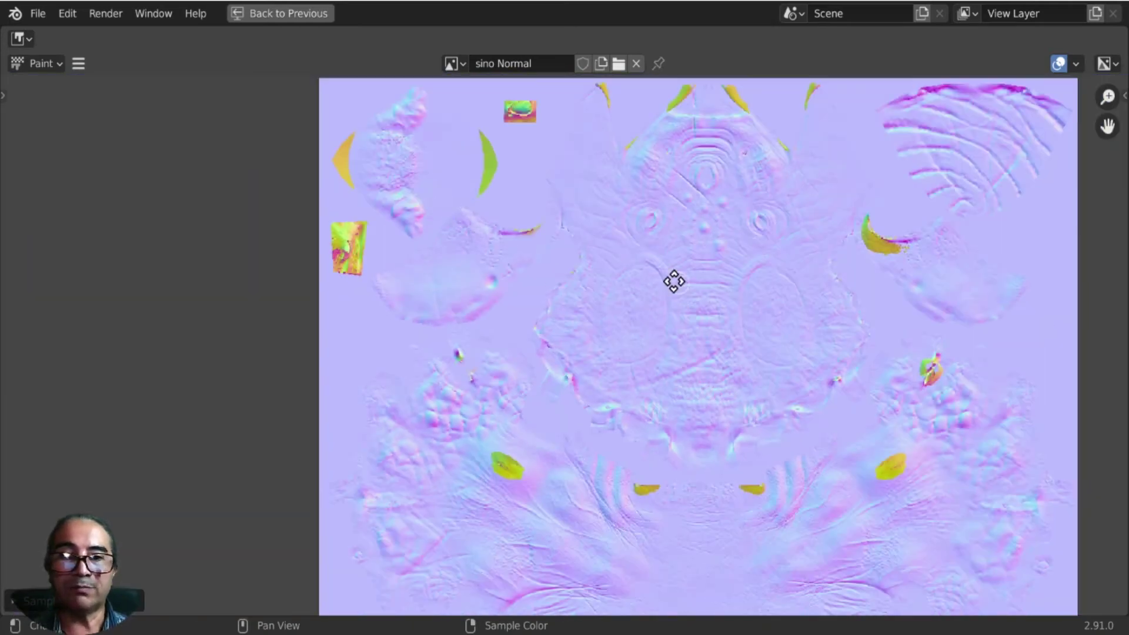
middle_click_drag(721, 266, 668, 252)
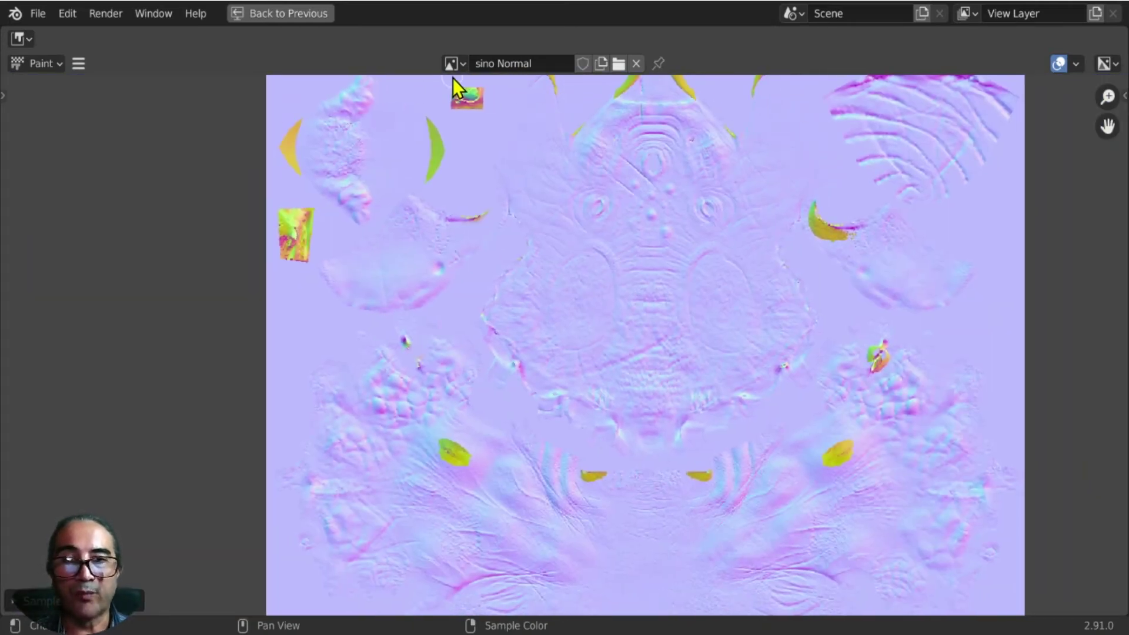
key("ctrl+space")
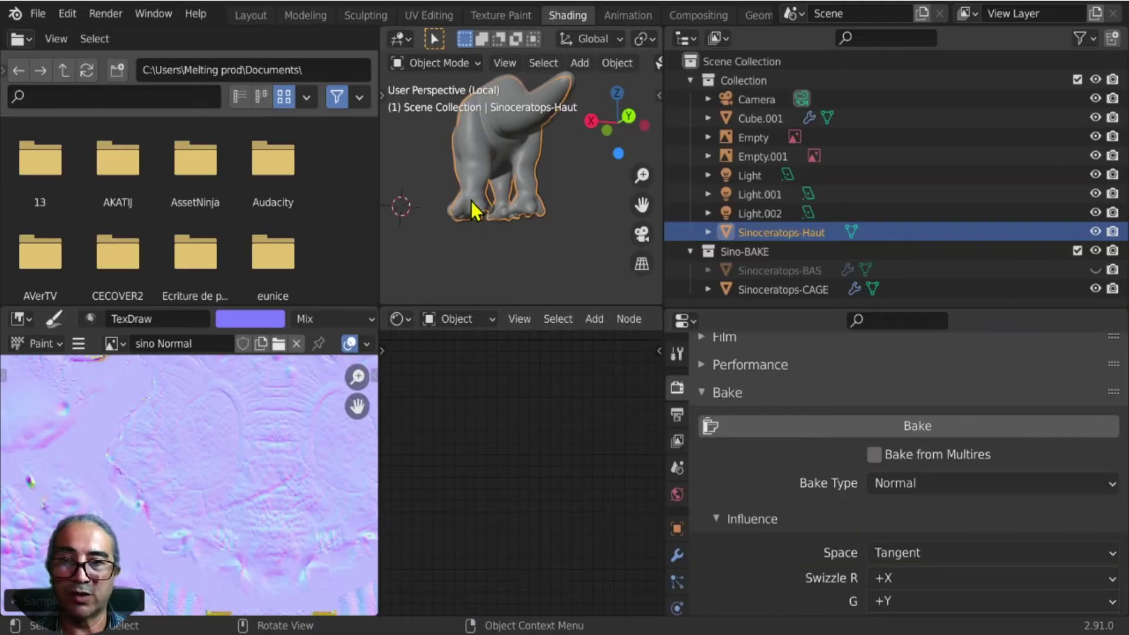
Enlarge the 3D viewport areas and switch it to Material Preview shading.
left_click(520, 208)
mouse_move(519, 210)
middle_mouse_down()
mouse_move(442, 172)
mouse_move(553, 197)
middle_mouse_up()
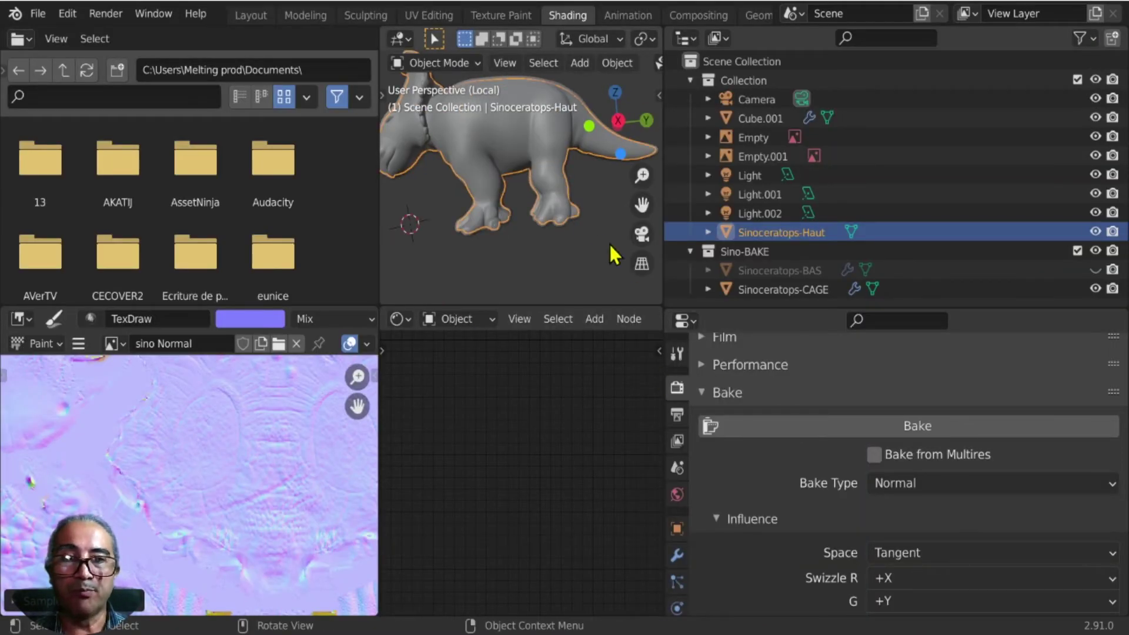
left_click_drag(606, 306, 606, 357)
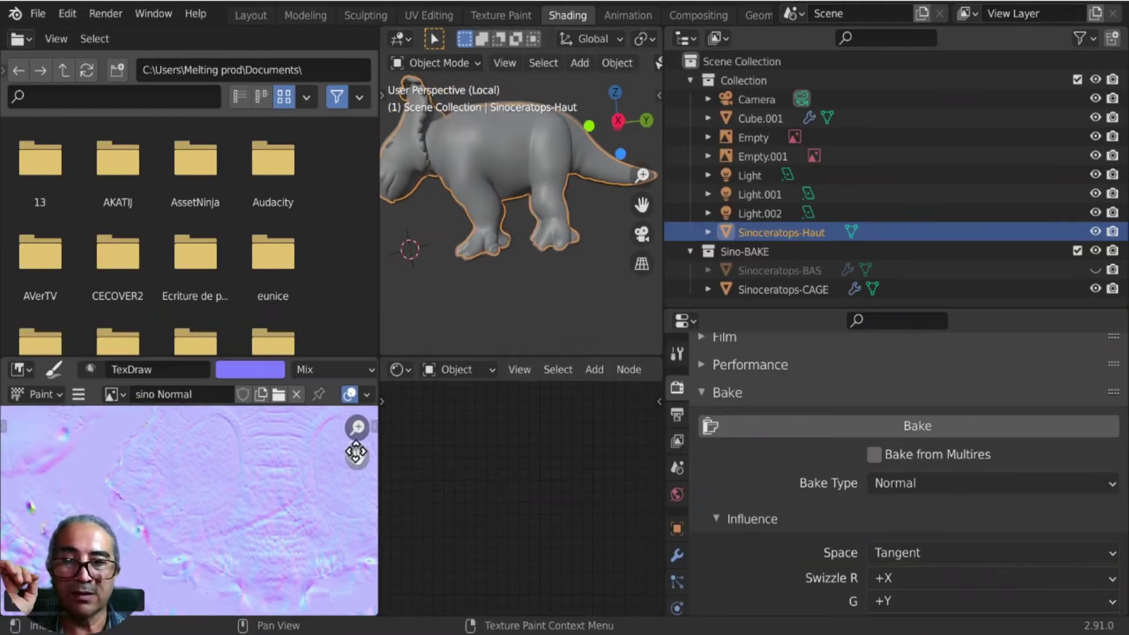
left_click_drag(379, 451, 226, 451)
scroll(376, 206, "up", 3)
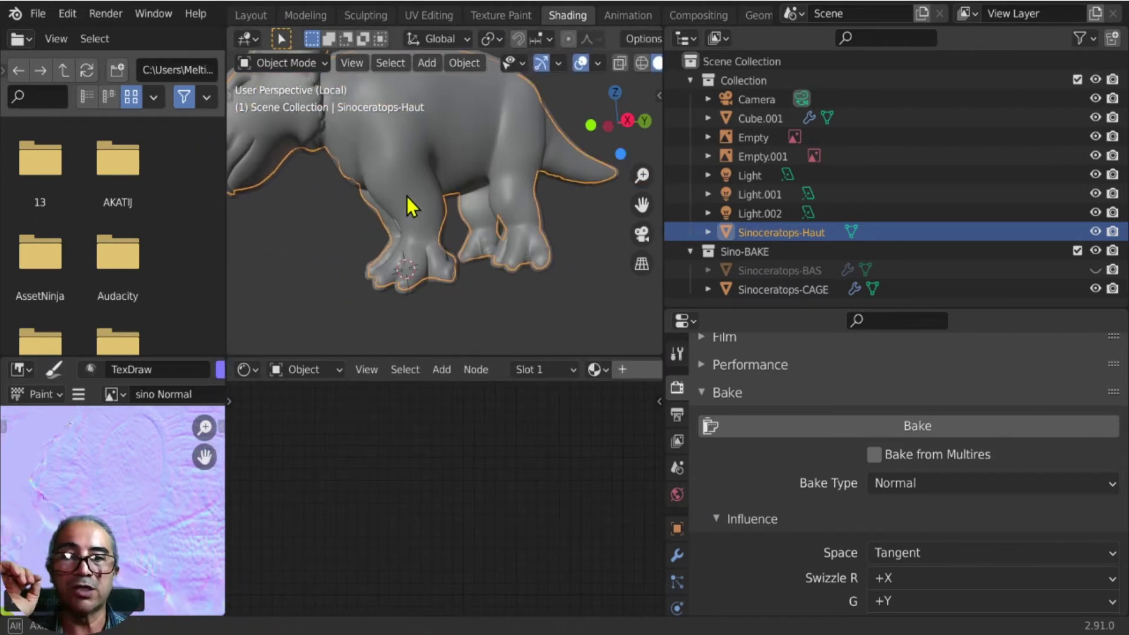
scroll(600, 66, "down", 3)
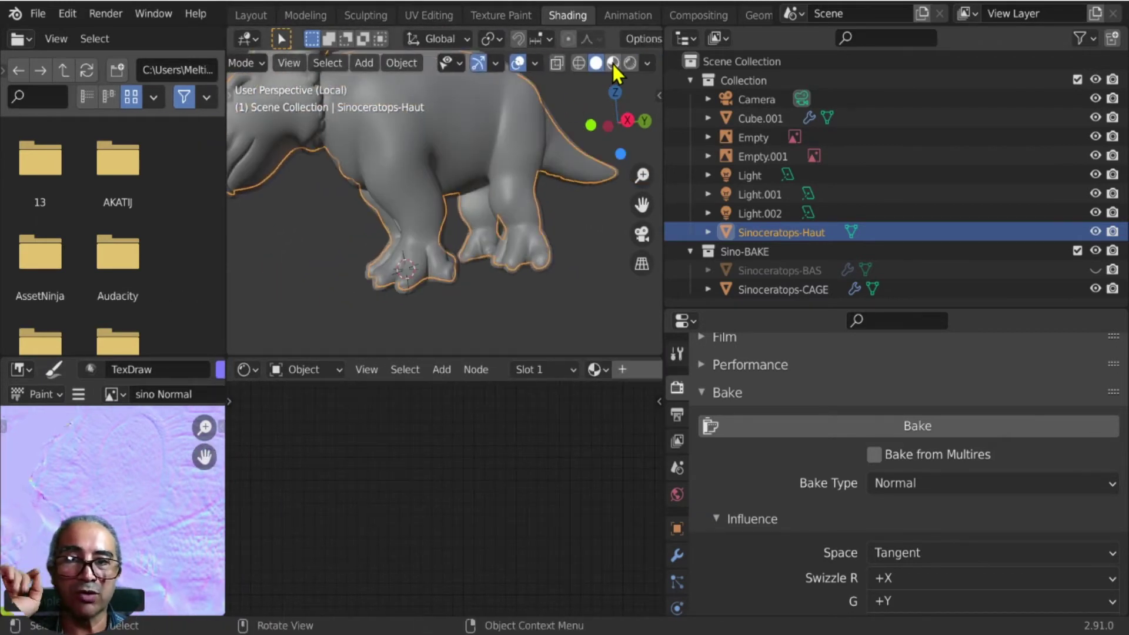
left_click(613, 62)
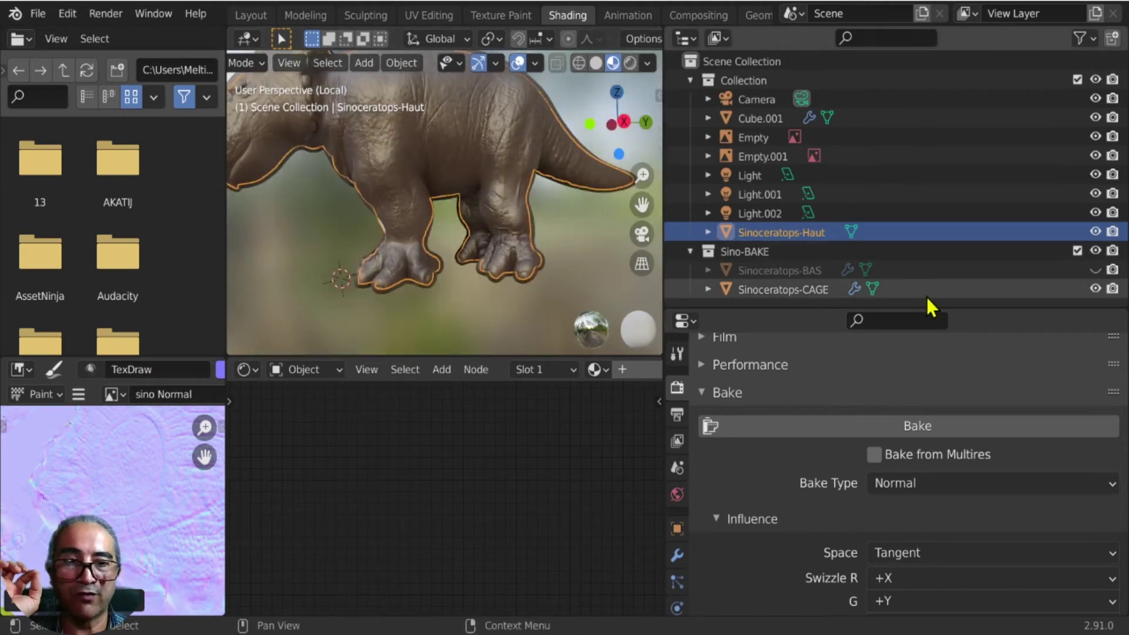
Hide Sinoceratops-CAGE and Sinoceratops-Haut, and show Sinoceratops-BAS.
left_click(1095, 289)
left_click(1095, 231)
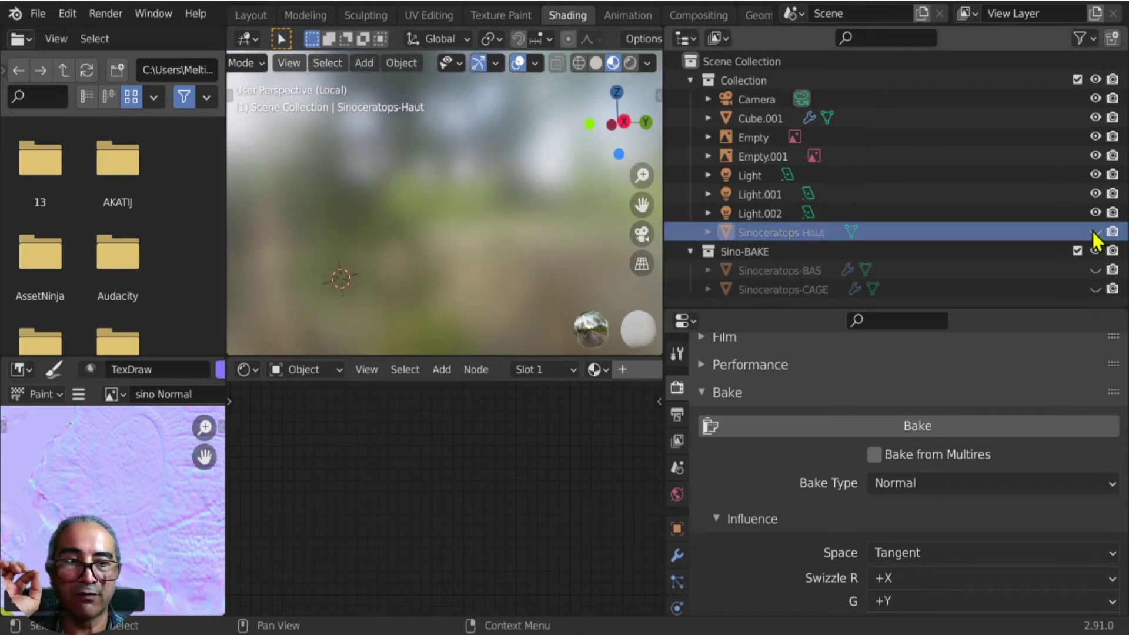
left_click(1095, 270)
Inspect Sinoceratops-BAS maximized, comparing solid and material preview shading.
key("ctrl+space")
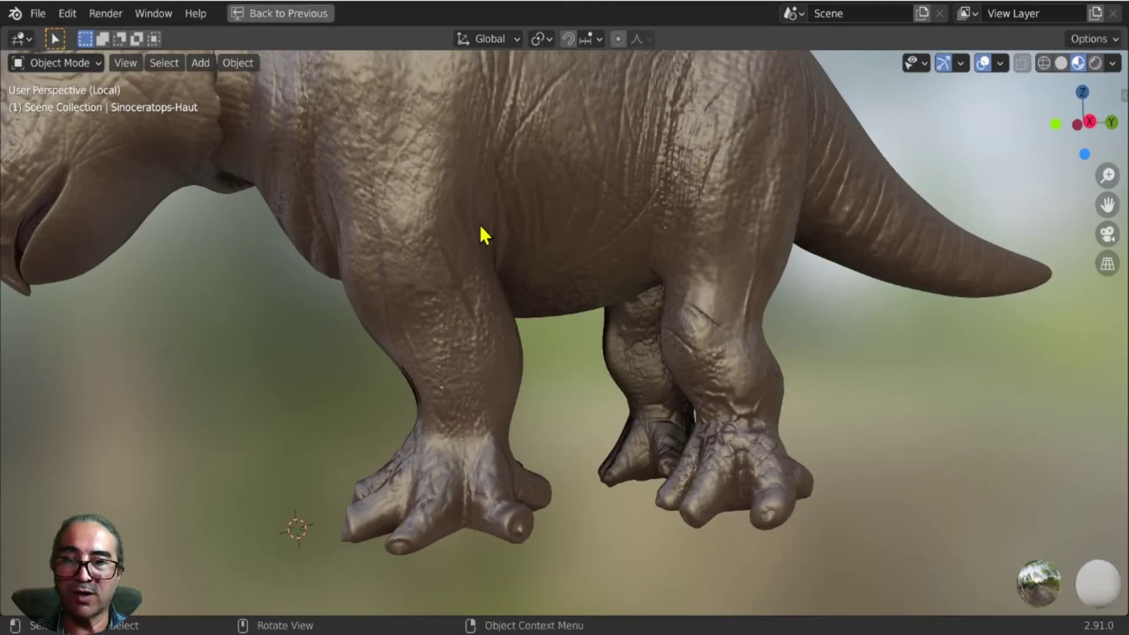
scroll(559, 271, "down", 5)
mouse_move(386, 298)
middle_mouse_down()
mouse_move(456, 305)
mouse_move(588, 282)
middle_mouse_up()
scroll(471, 306, "up", 3)
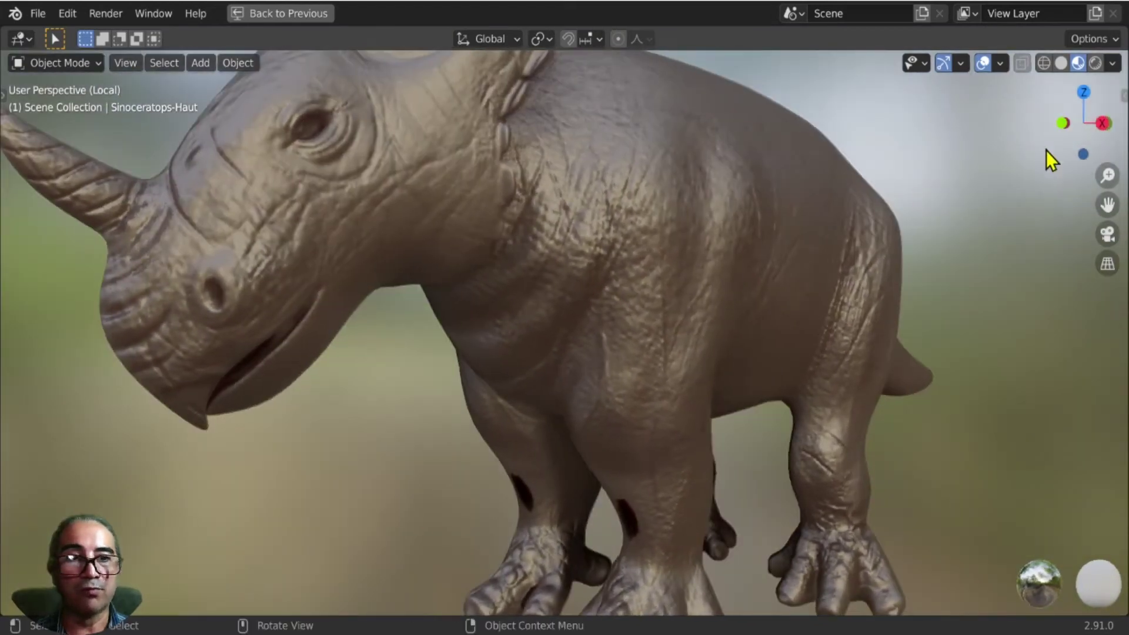
left_click(1060, 64)
left_click(1077, 61)
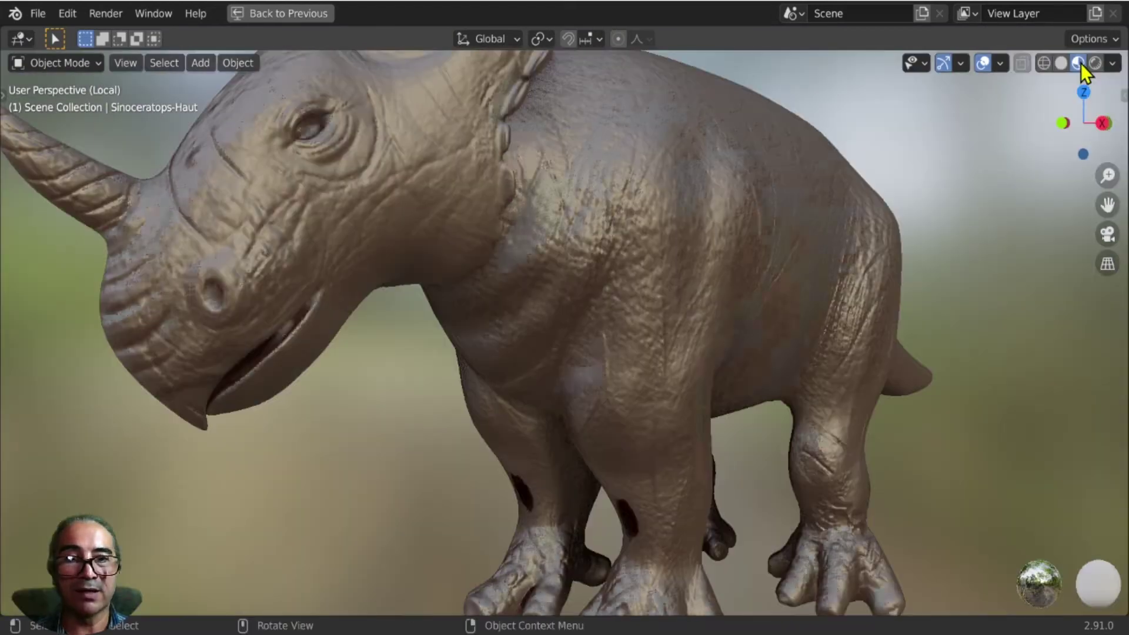
mouse_move(898, 312)
middle_mouse_down()
mouse_move(845, 348)
mouse_move(618, 345)
mouse_move(855, 334)
mouse_move(686, 347)
middle_mouse_up()
Select Sinoceratops-BAS and bring its Image Texture node into view.
key("ctrl+space")
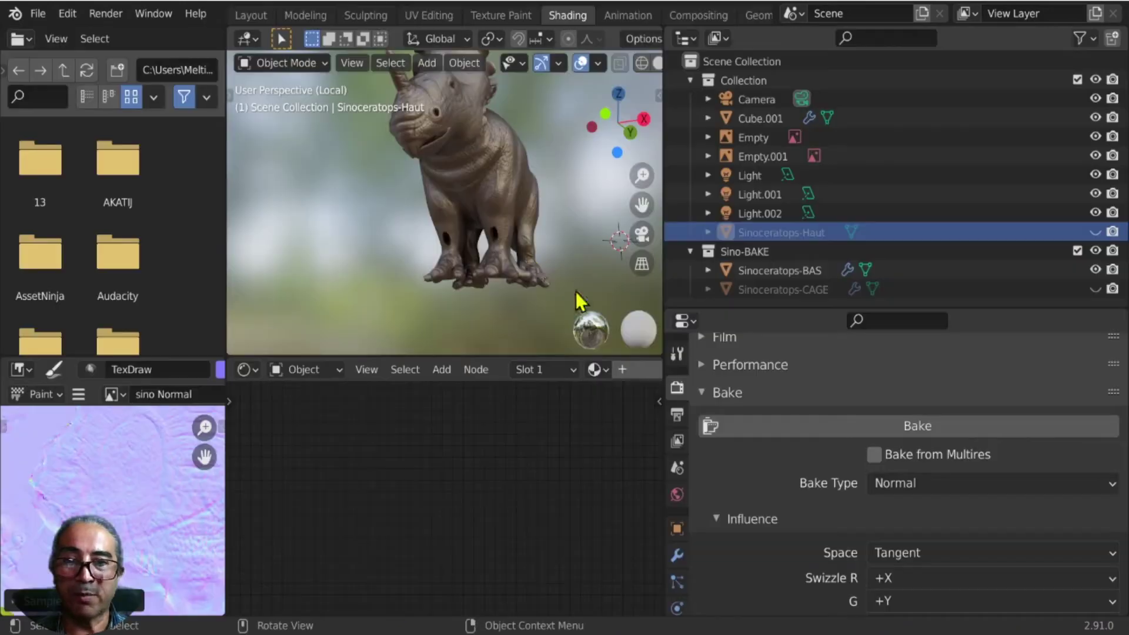
scroll(529, 247, "up", 3)
scroll(478, 177, "up", 2)
scroll(465, 224, "up", 3)
scroll(417, 249, "up", 1)
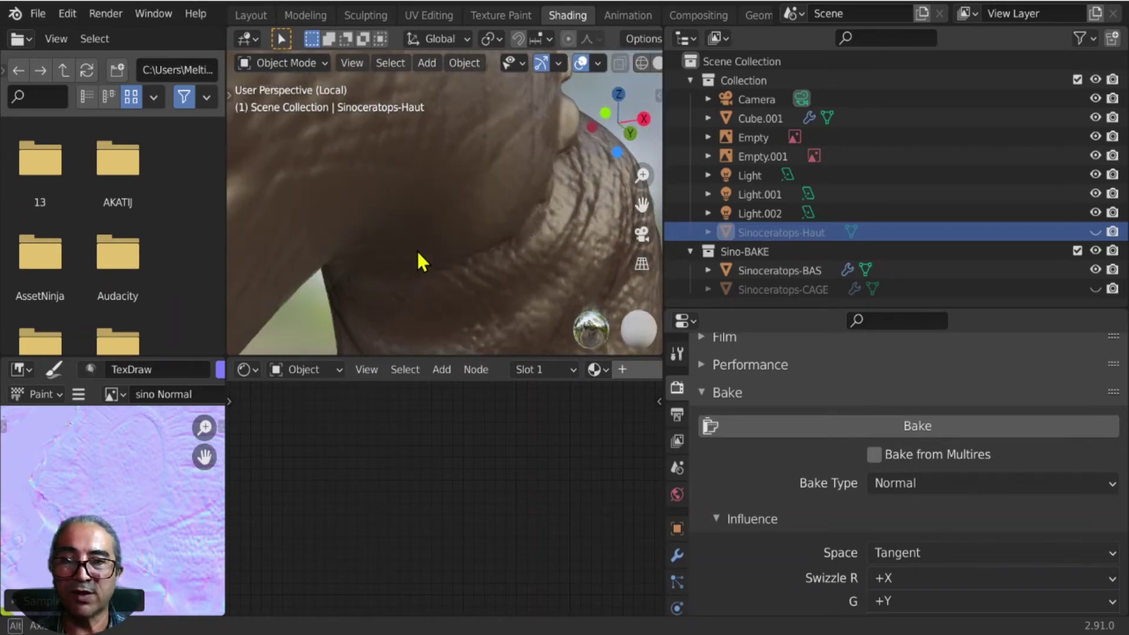
scroll(422, 223, "down", 3)
left_click(422, 222)
scroll(471, 541, "up", 1)
scroll(411, 547, "up", 1)
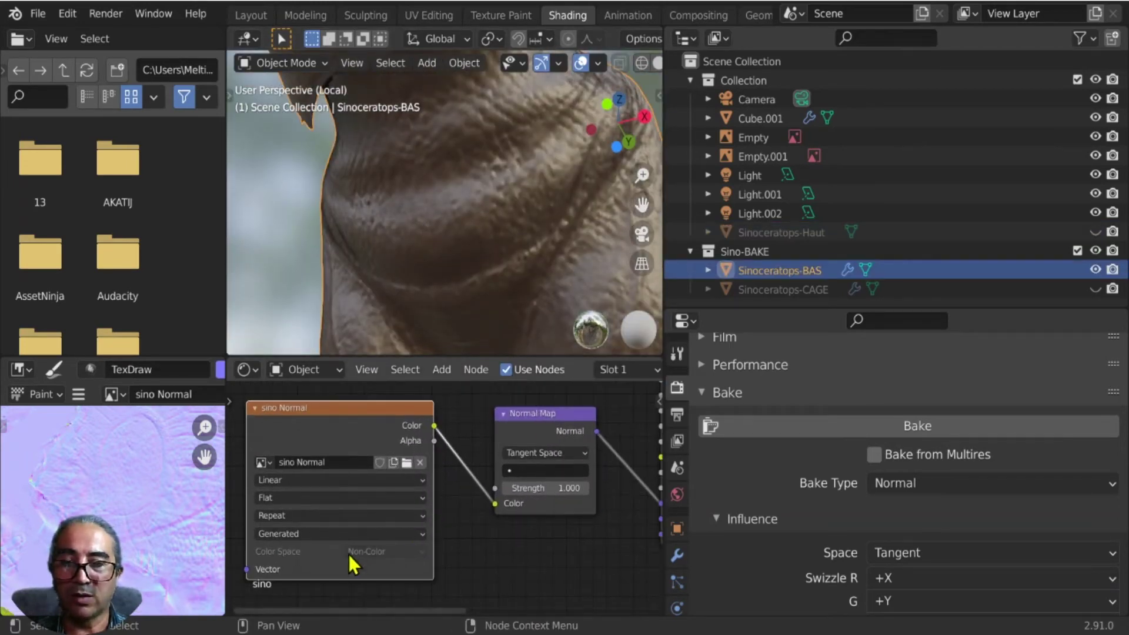
scroll(356, 570, "up", 1)
middle_click_drag(320, 541, 415, 519)
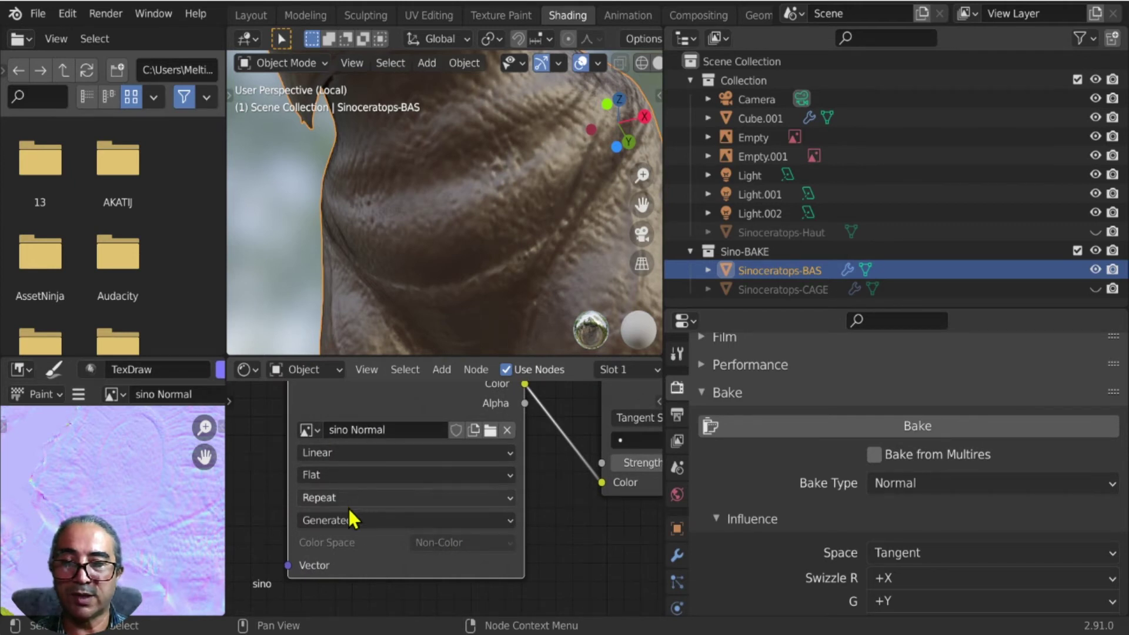
Try the image node with Single Image source and sRGB colour space, checking the model.
left_click(360, 521)
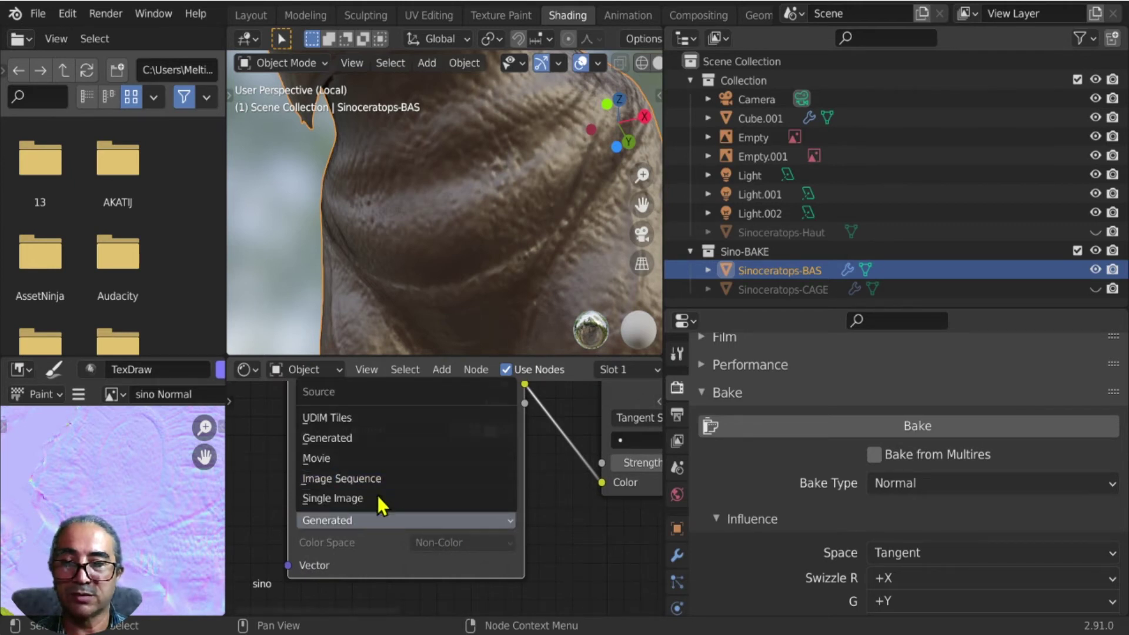
left_click(340, 525)
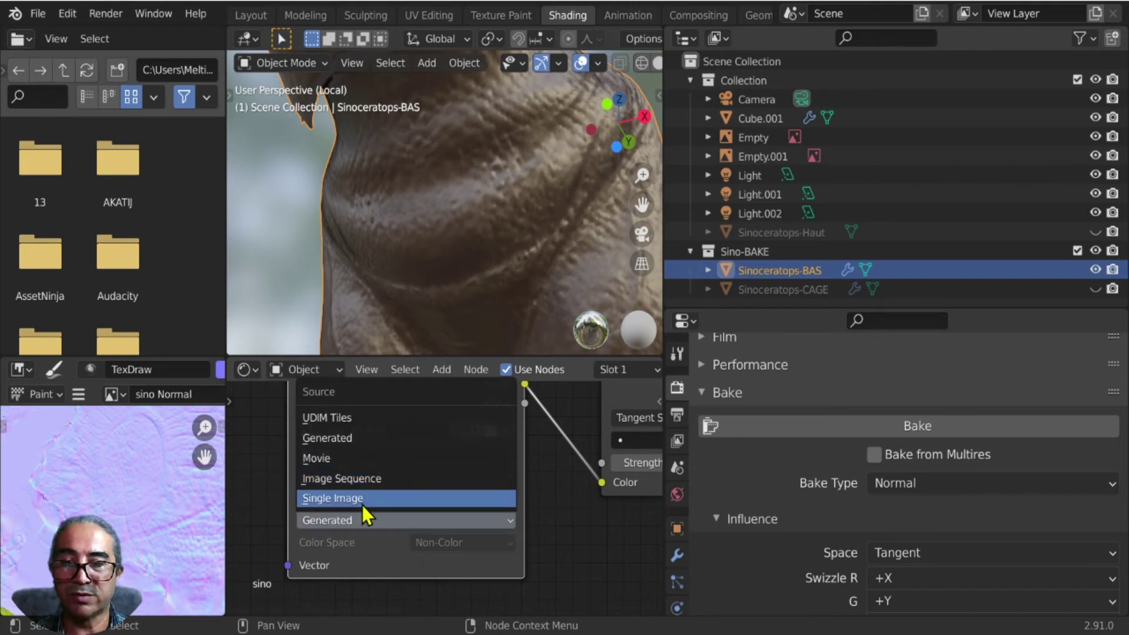
left_click(362, 501)
left_click(471, 548)
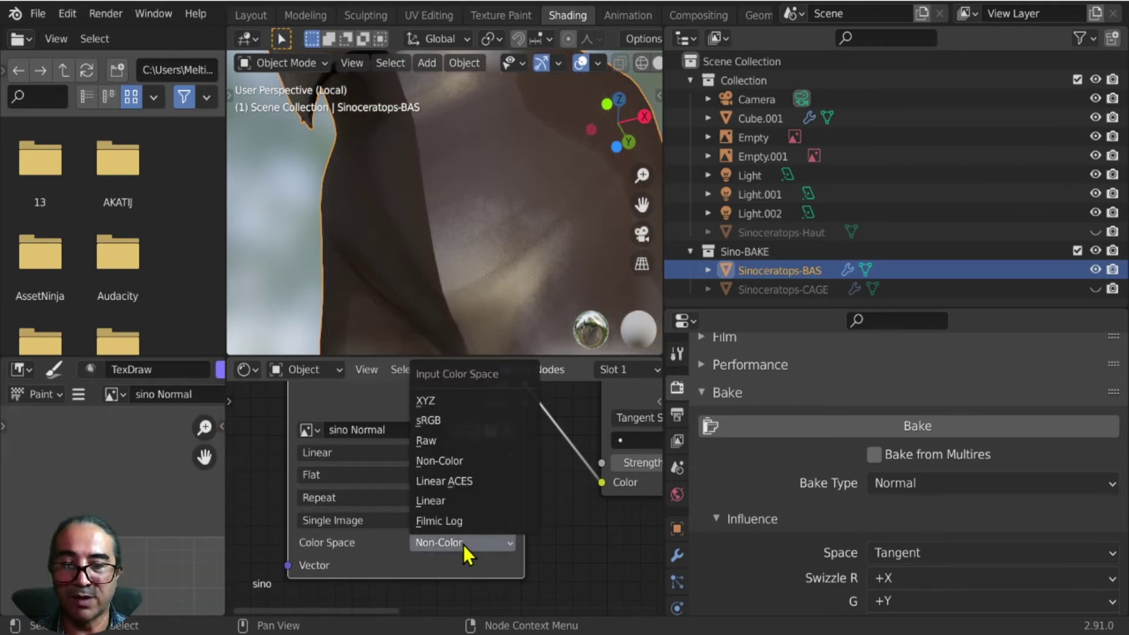
left_click(444, 422)
mouse_move(470, 315)
middle_mouse_down()
mouse_move(442, 239)
mouse_move(408, 257)
mouse_move(383, 235)
middle_mouse_up()
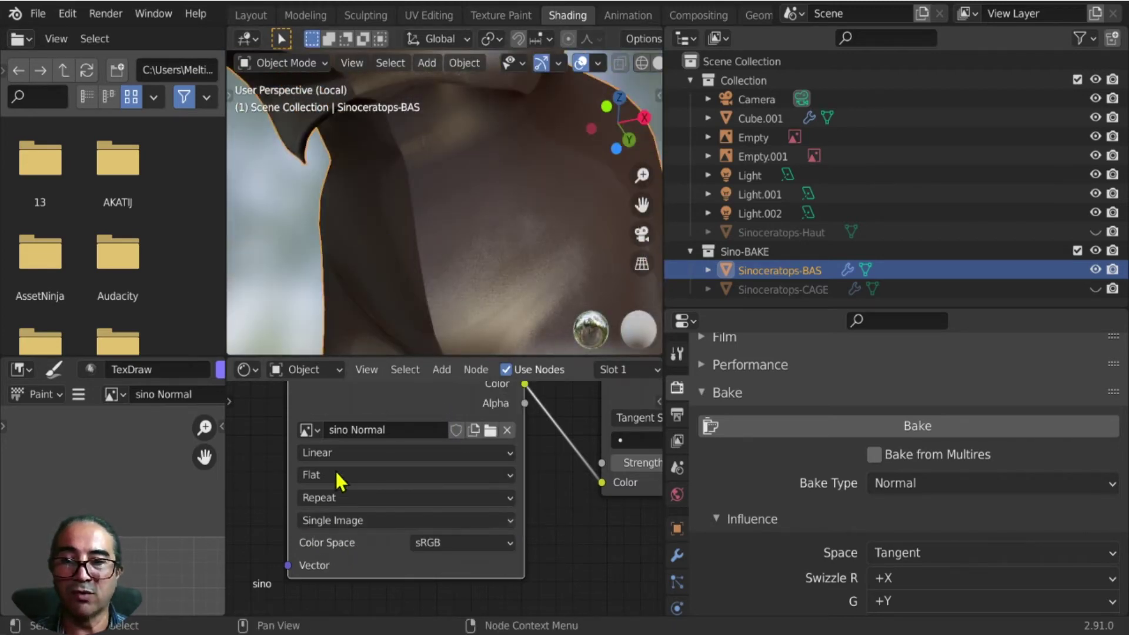
mouse_move(384, 302)
middle_mouse_down()
mouse_move(446, 151)
mouse_move(469, 213)
middle_mouse_up()
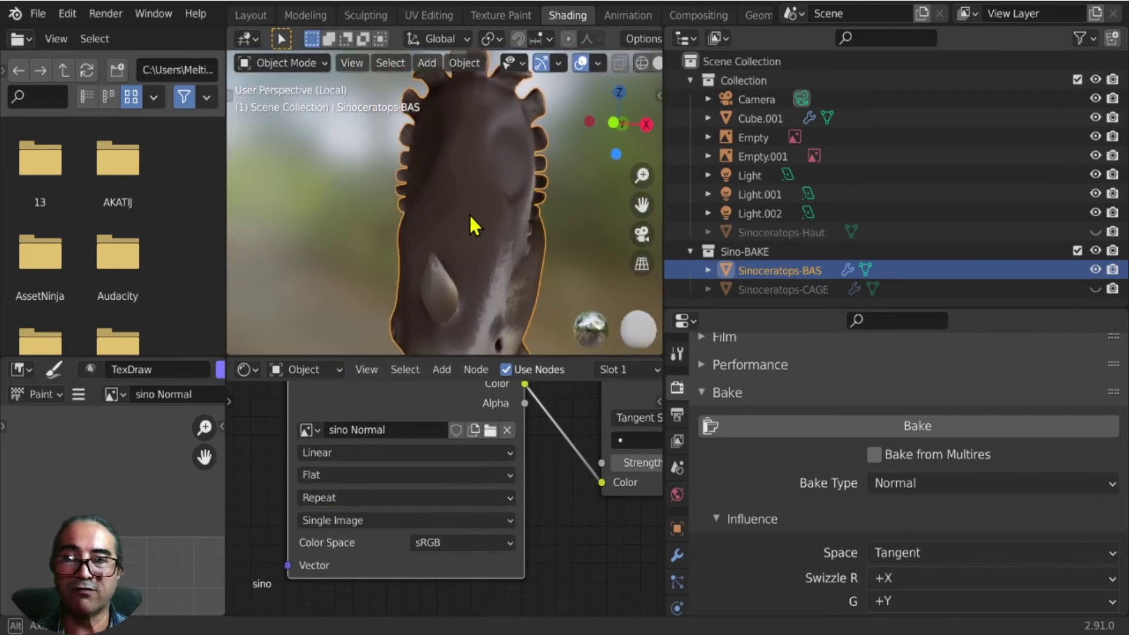
mouse_move(492, 264)
middle_mouse_down()
mouse_move(383, 230)
mouse_move(441, 225)
mouse_move(404, 253)
middle_mouse_up()
middle_click_drag(386, 209, 442, 173)
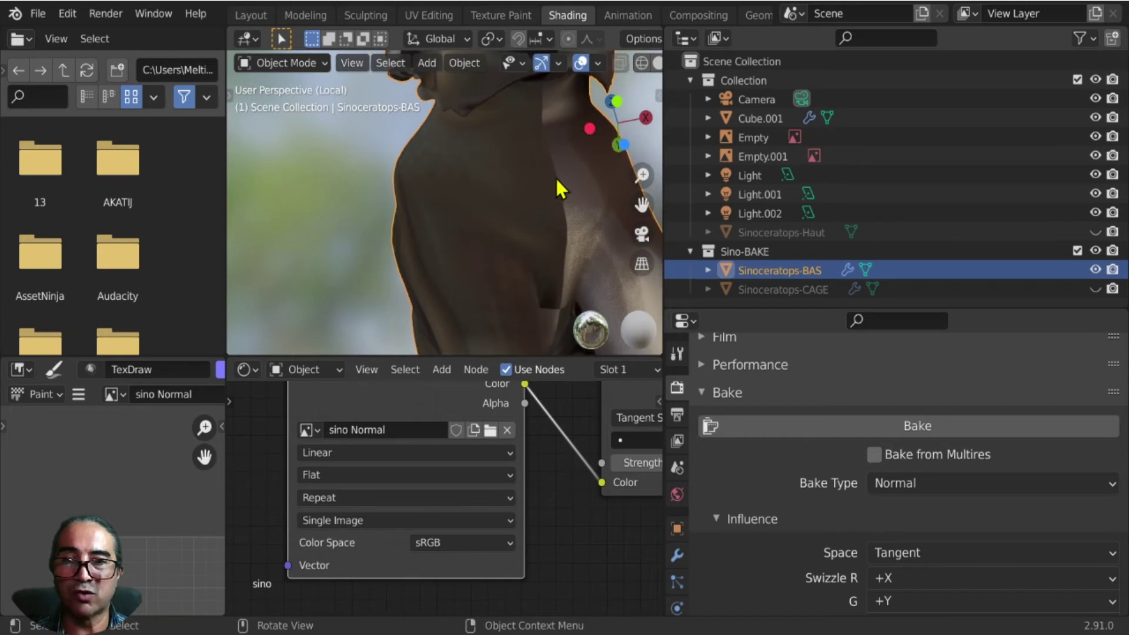
Set the source back to Generated with Non-Color colour space, and widen the image editor.
left_click(347, 521)
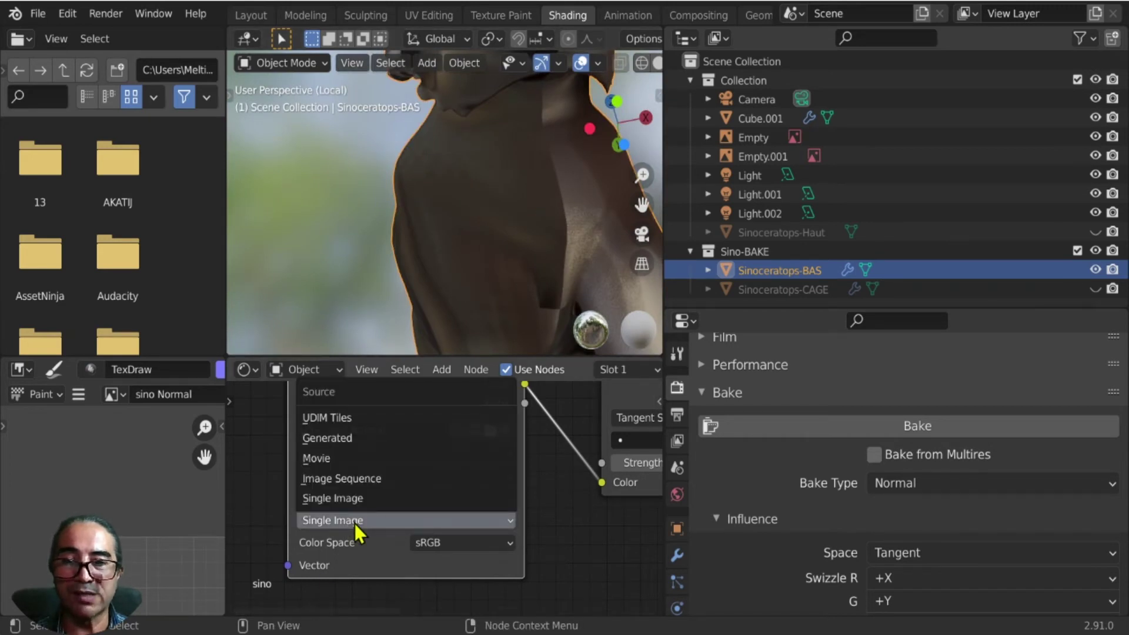
left_click(351, 439)
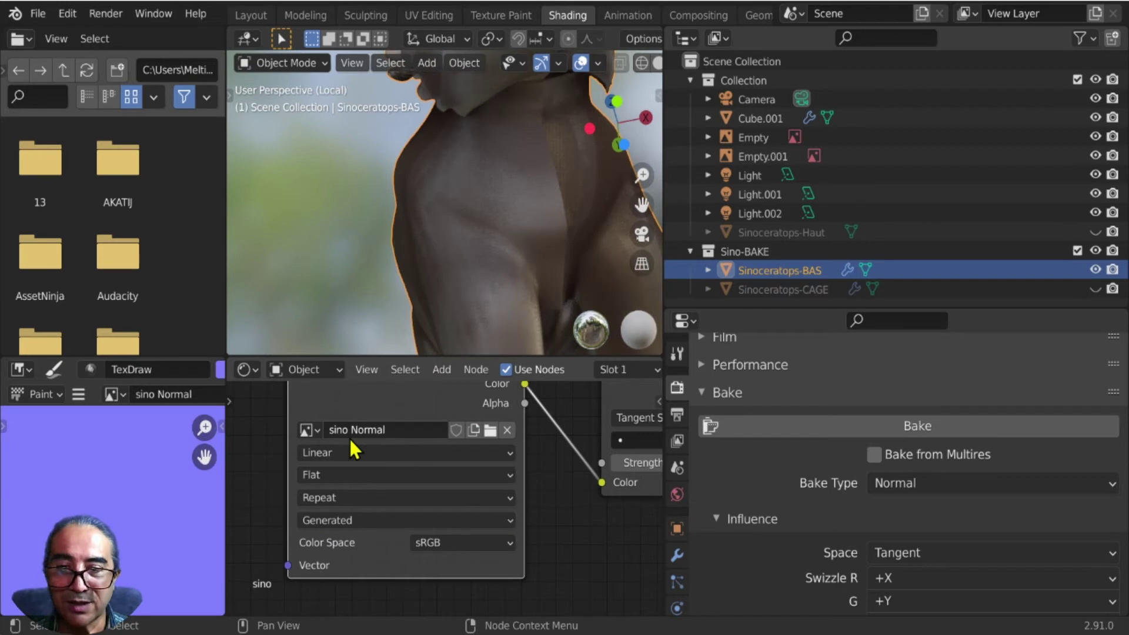
left_click(462, 544)
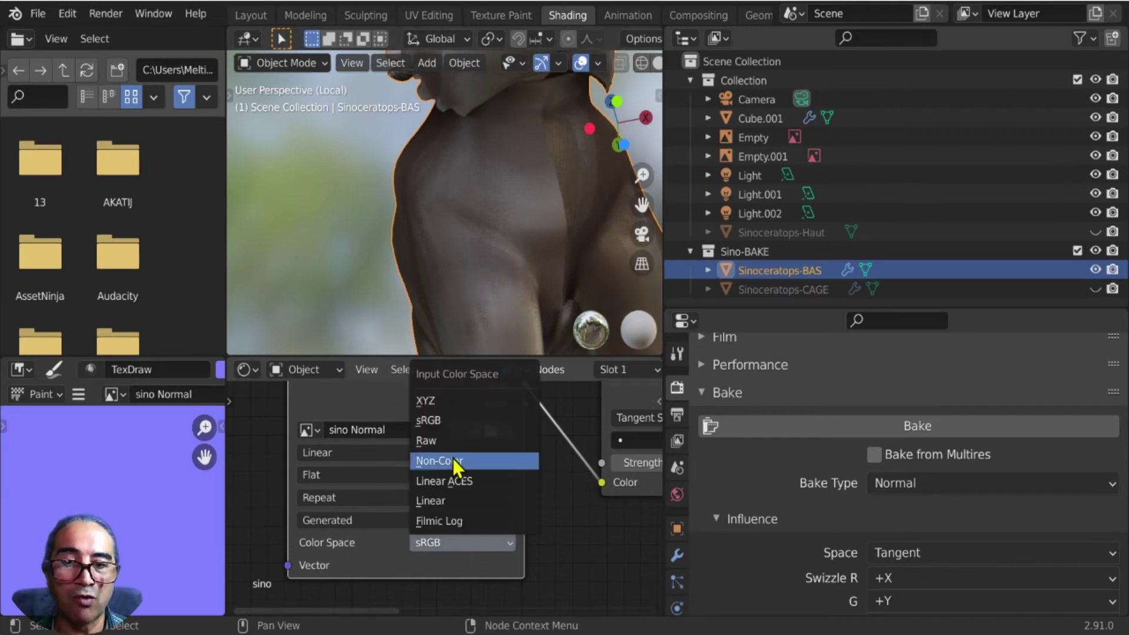
mouse_move(440, 461)
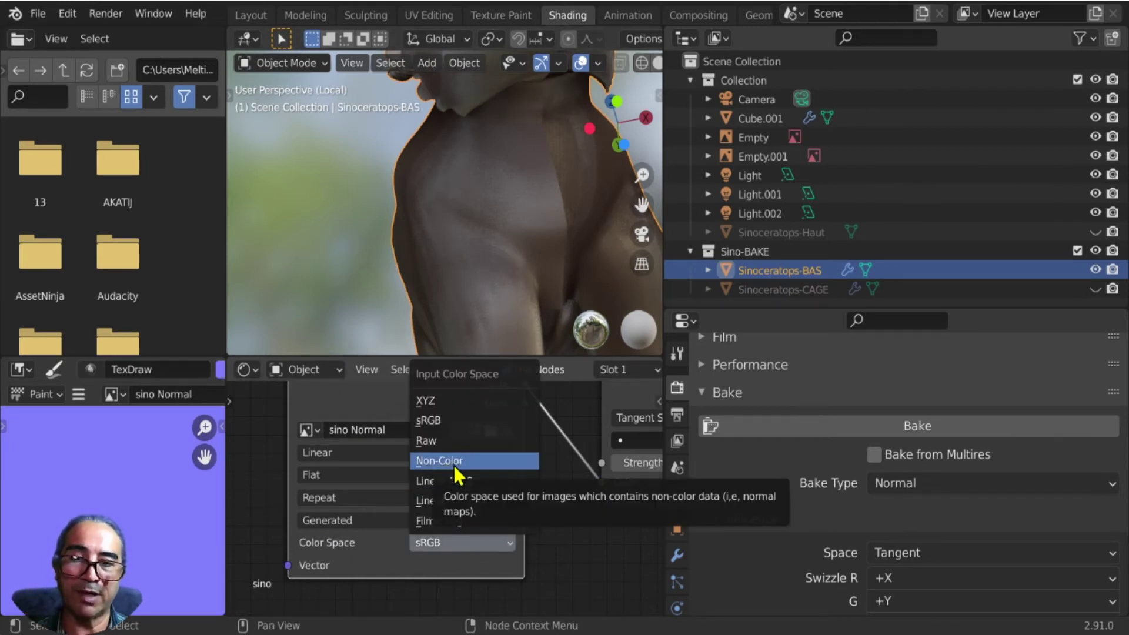
left_click(454, 466)
middle_click_drag(513, 192, 447, 200)
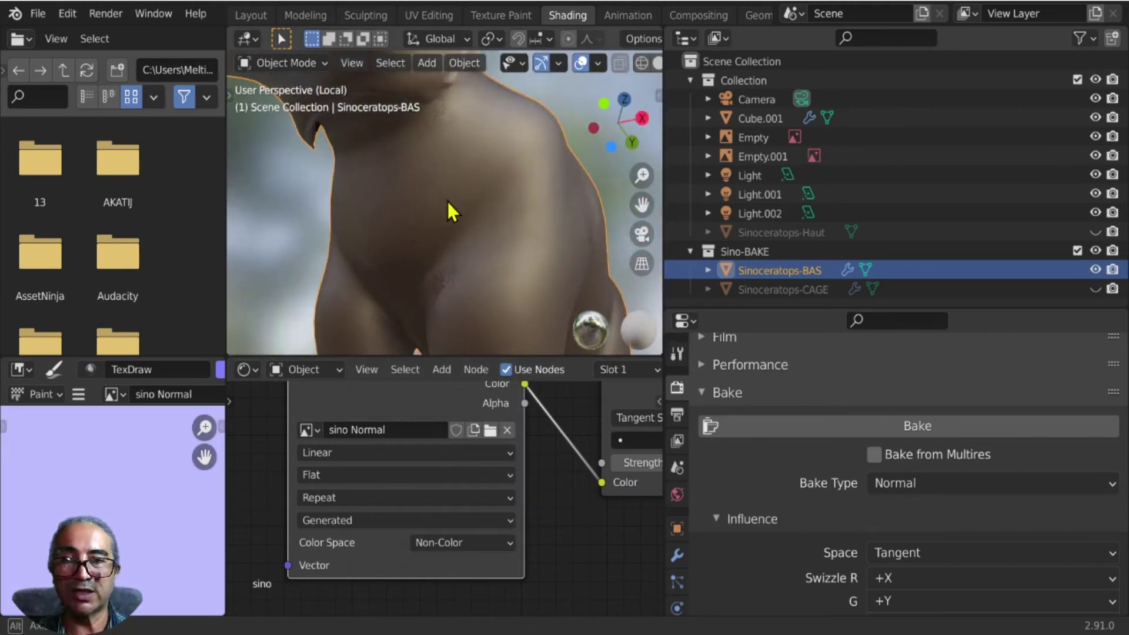
scroll(446, 199, "down", 3)
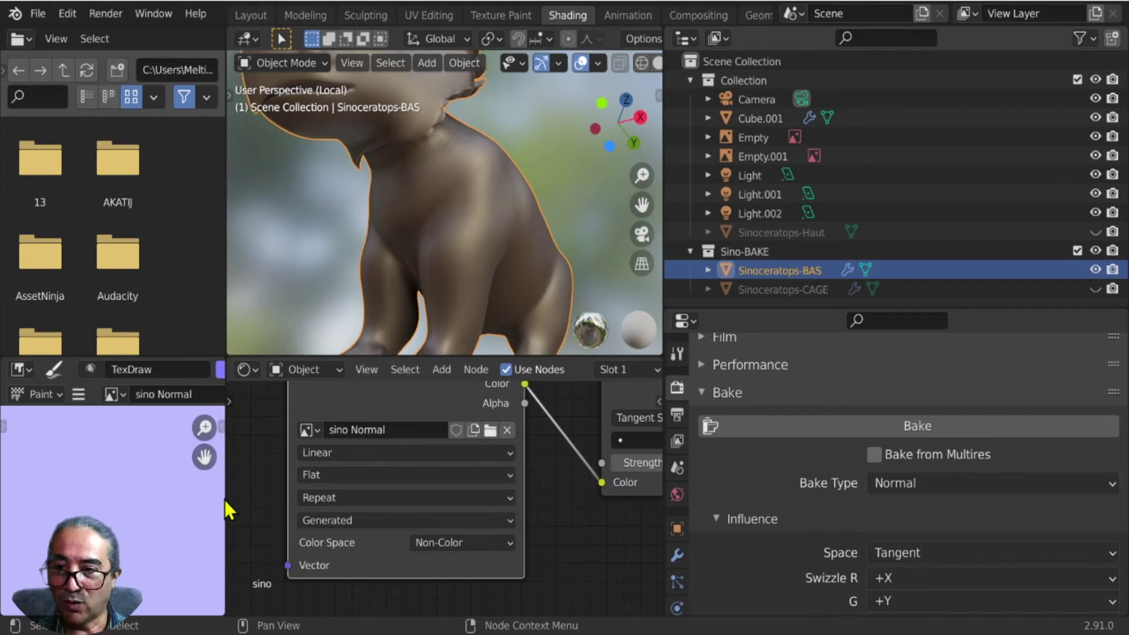
left_click_drag(226, 500, 368, 500)
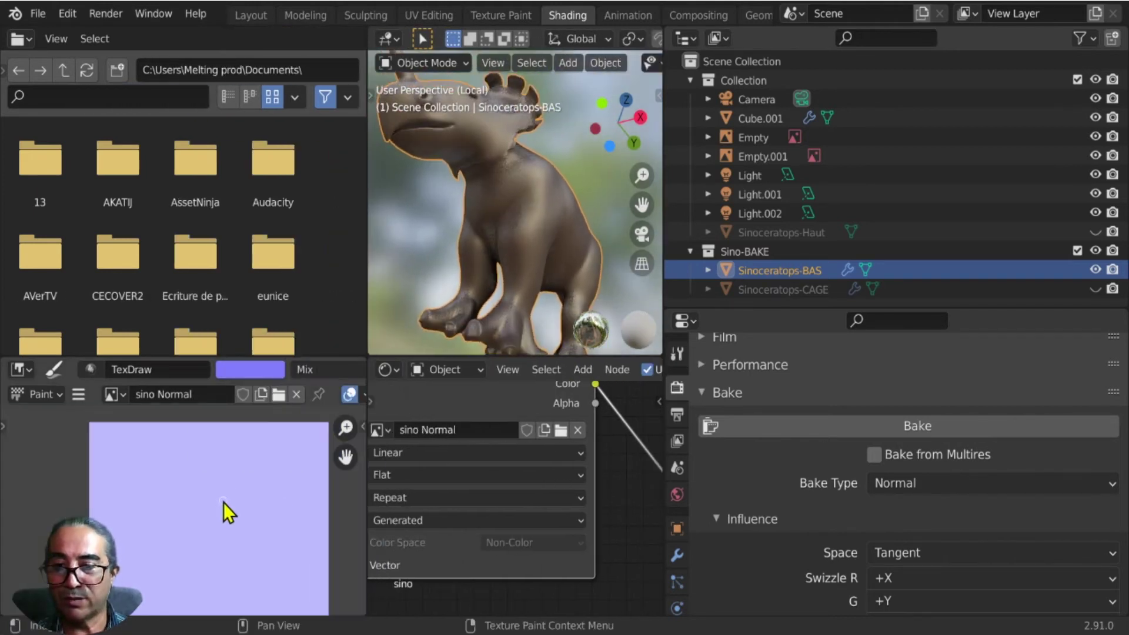
Open sino Normal.png from Pictures\sINOCERATOPS\New Folder in the Image Editor.
scroll(219, 507, "up", 1, "shift")
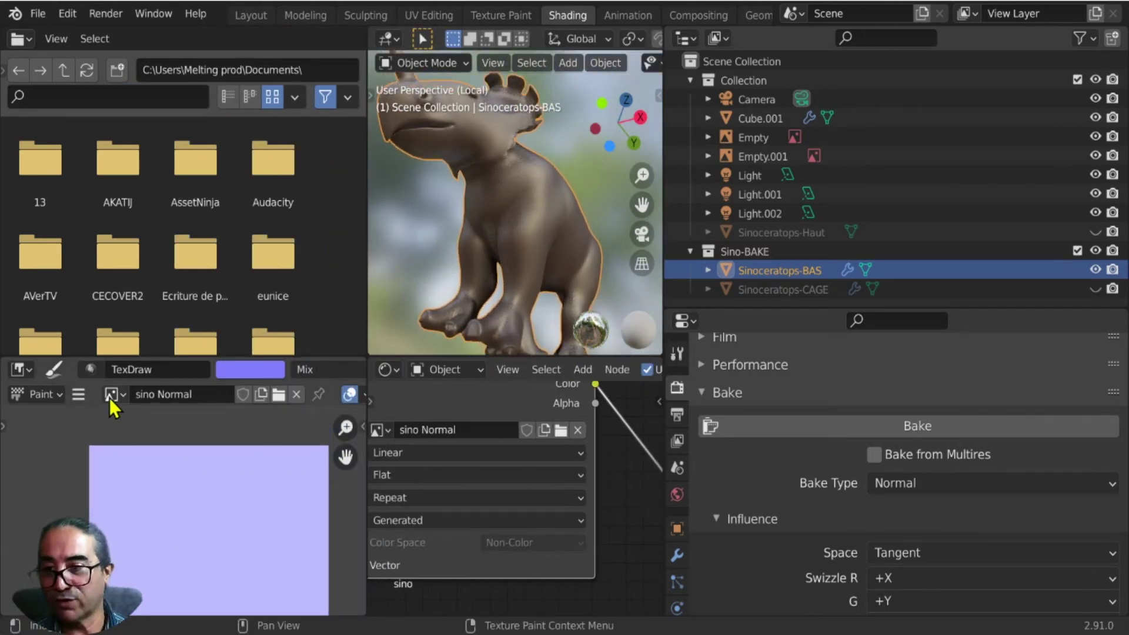
left_click(280, 395)
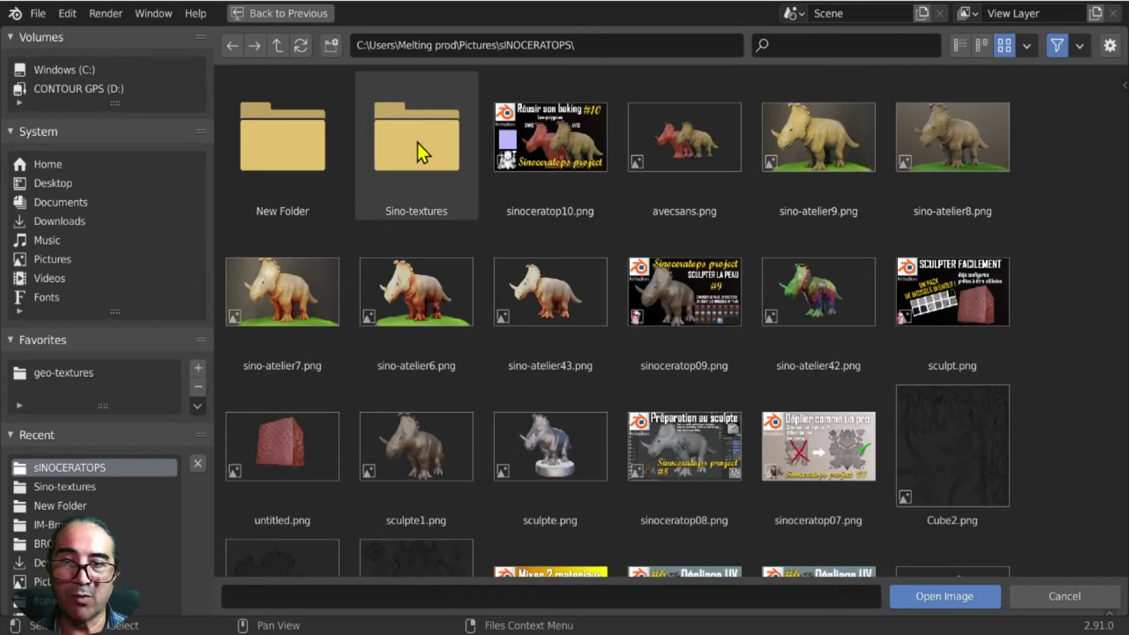
left_click(382, 154)
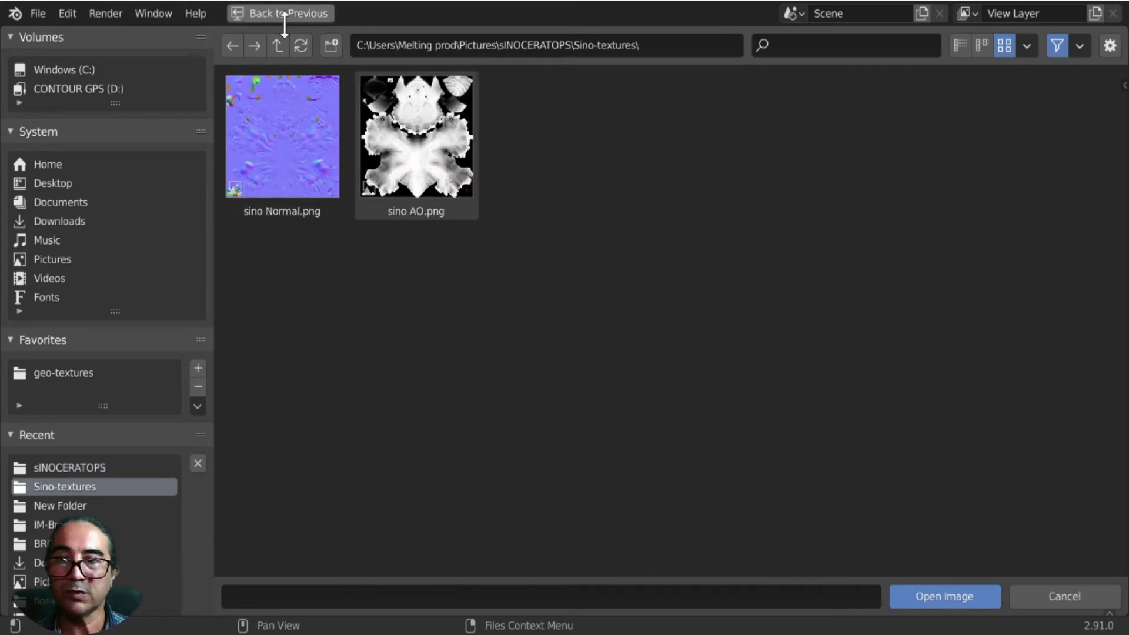
left_click(278, 46)
left_click(289, 149)
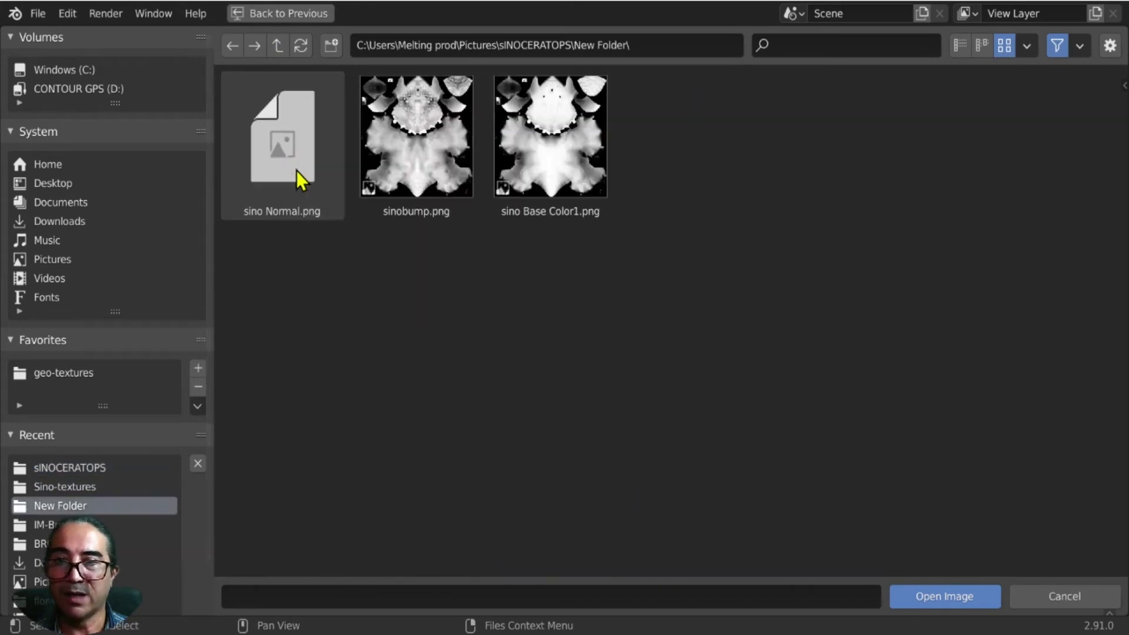
left_click(298, 143)
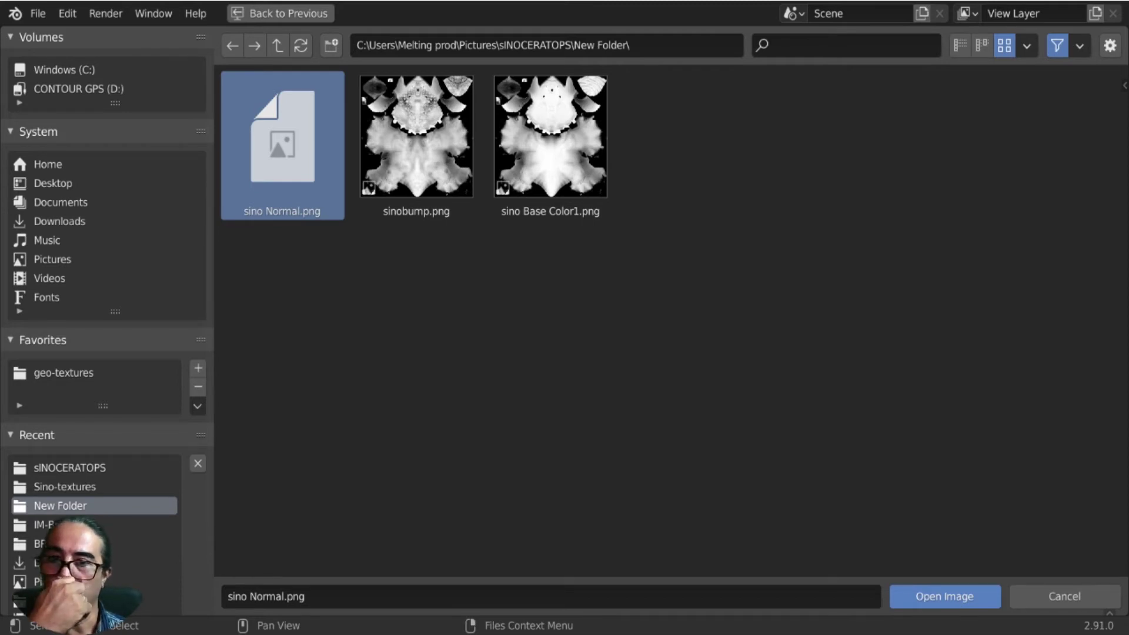
key("Return")
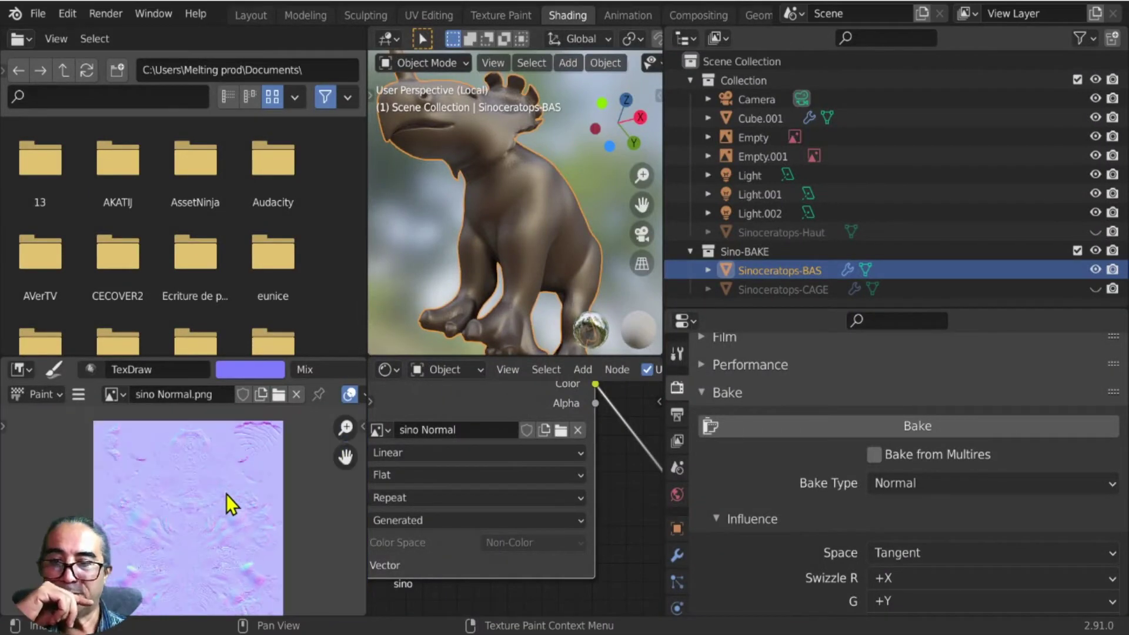
scroll(227, 496, "up", 3)
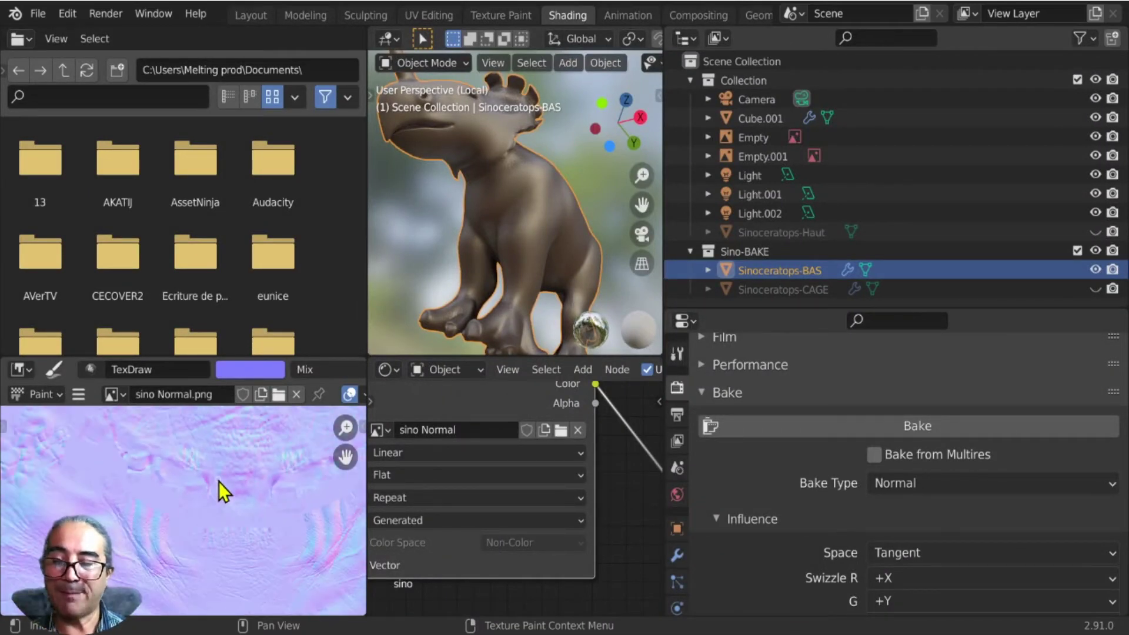
Inspect the loaded normal map full-window, then list the Image Texture node's available images.
key("ctrl+space")
scroll(596, 366, "up", 2)
middle_click_drag(425, 308, 533, 408)
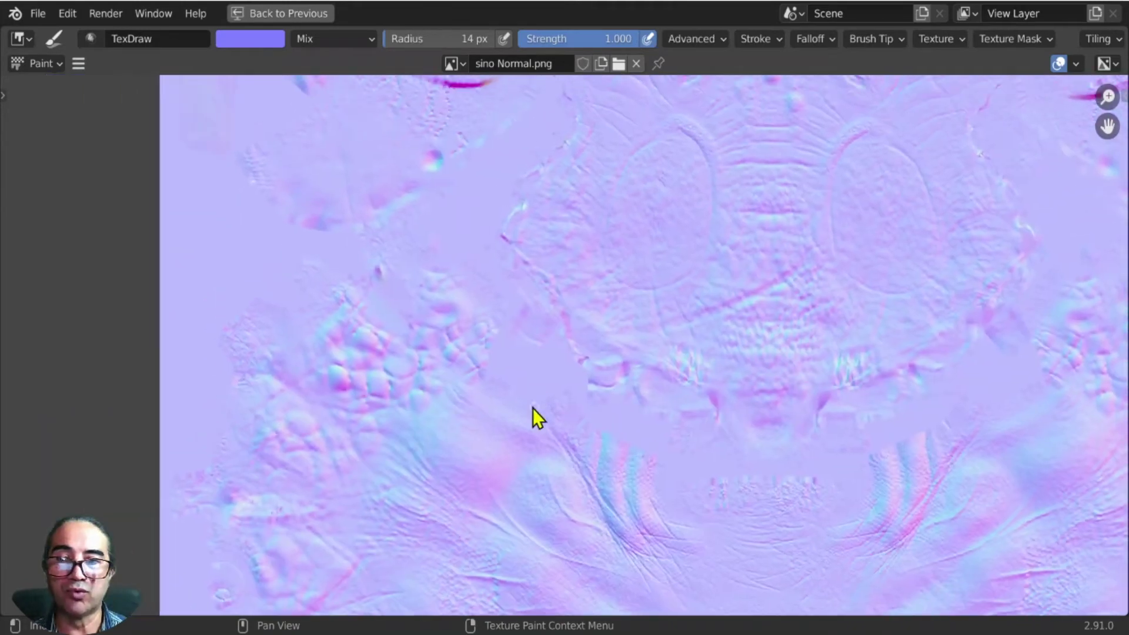
scroll(542, 381, "up", 3)
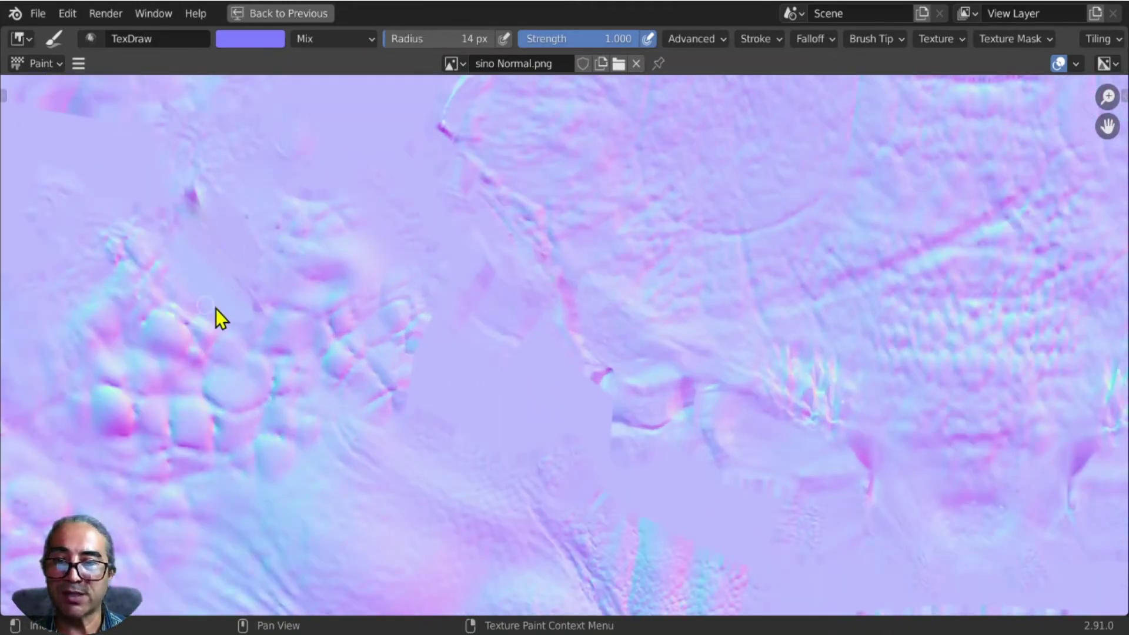
scroll(323, 378, "down", 3)
scroll(641, 383, "down", 3)
middle_click_drag(640, 383, 479, 371)
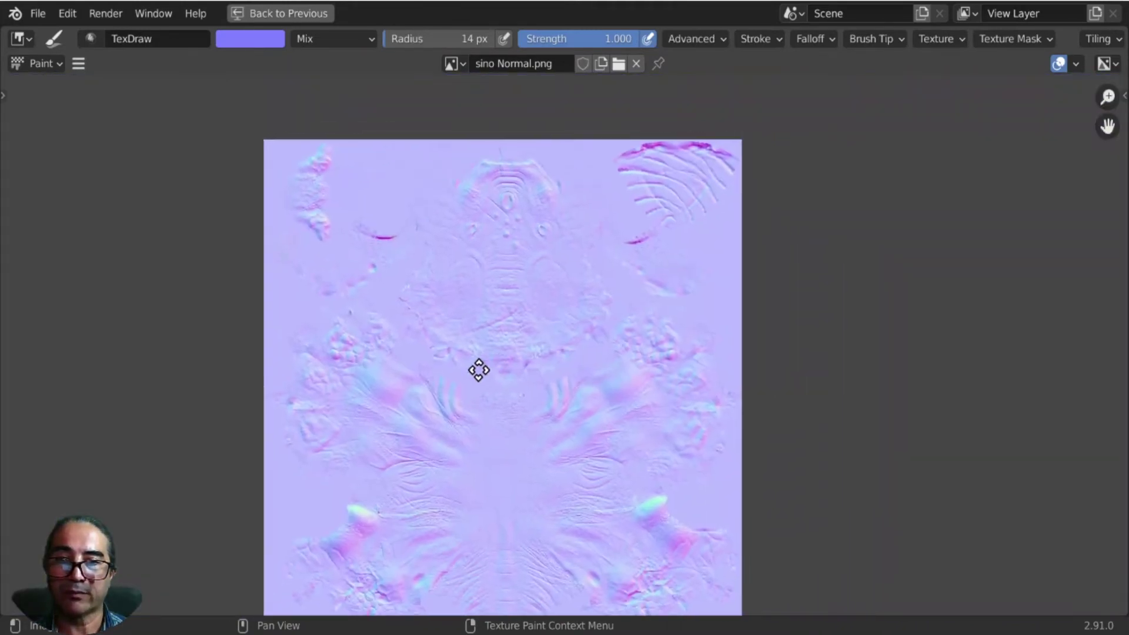
scroll(623, 237, "up", 3)
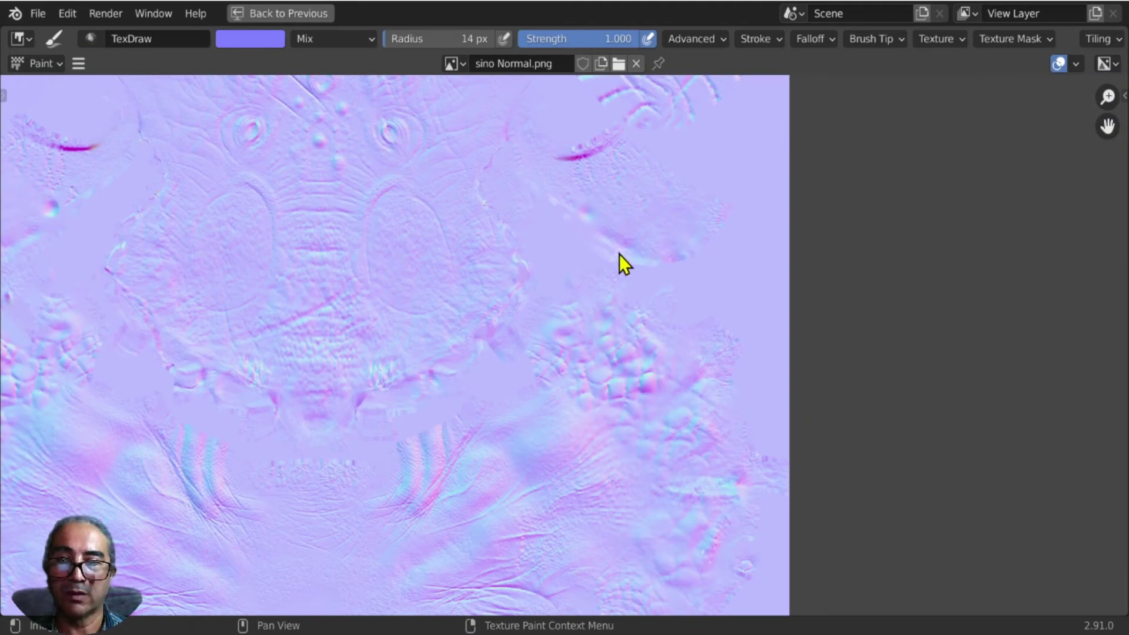
key("ctrl+space")
middle_click_drag(479, 164, 522, 506)
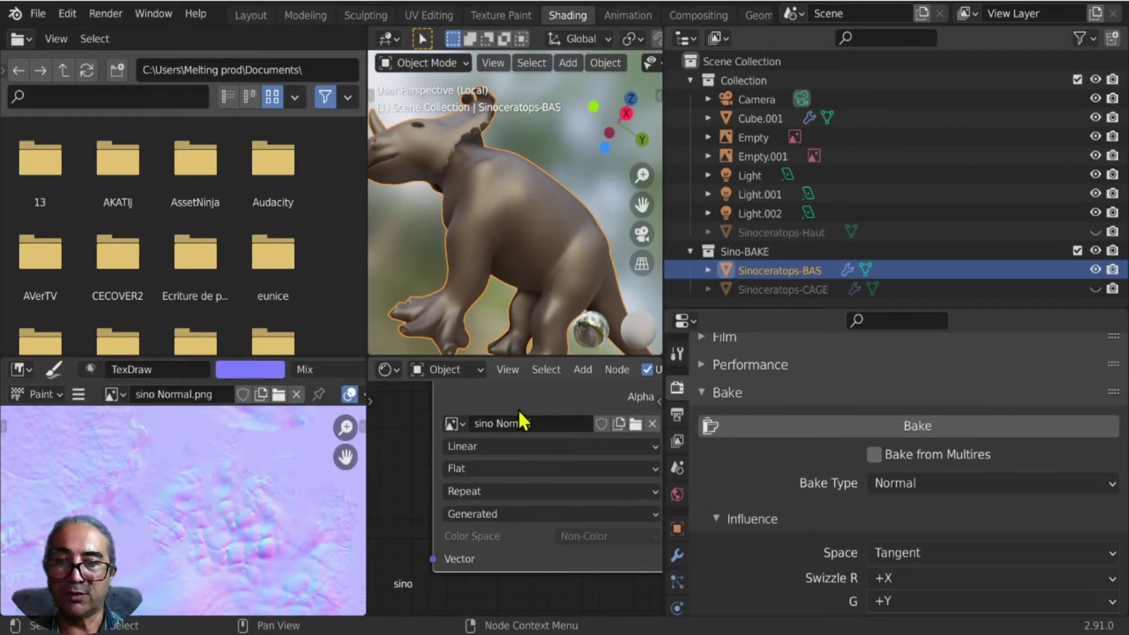
left_click(459, 424)
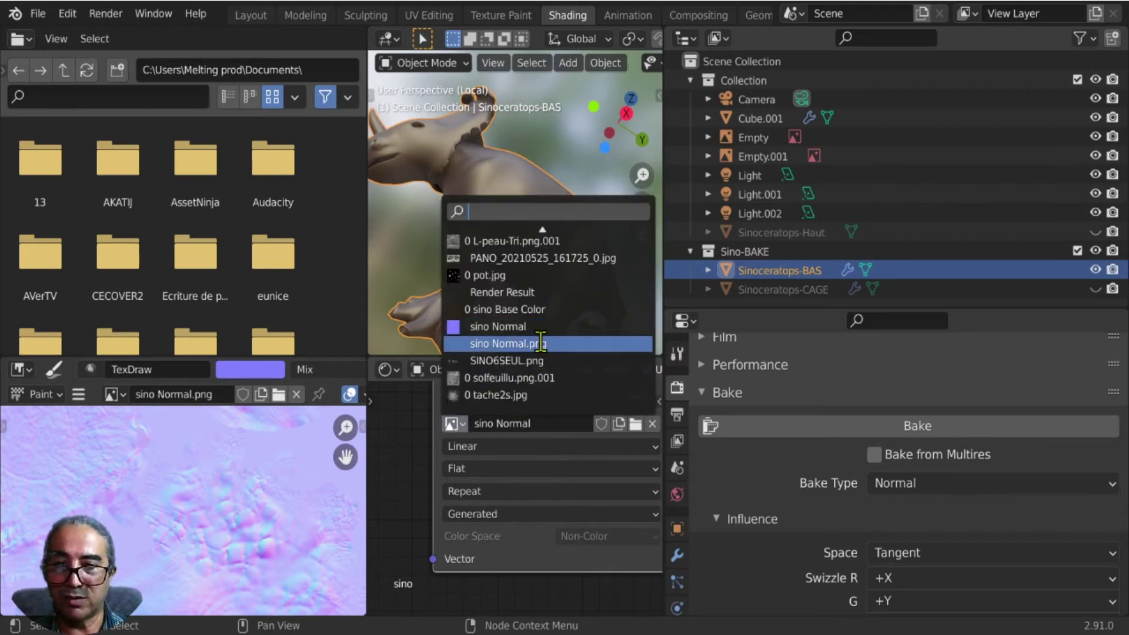
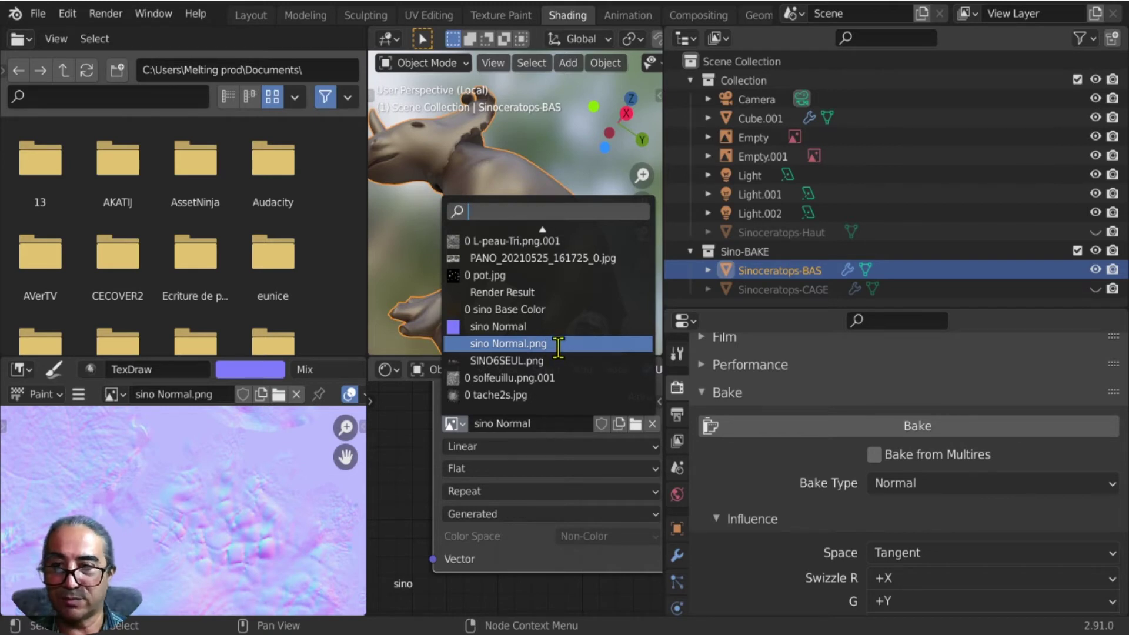
Assign sino Normal.png to the Image Texture node and orbit out to see the wrinkled skin.
left_click(529, 327)
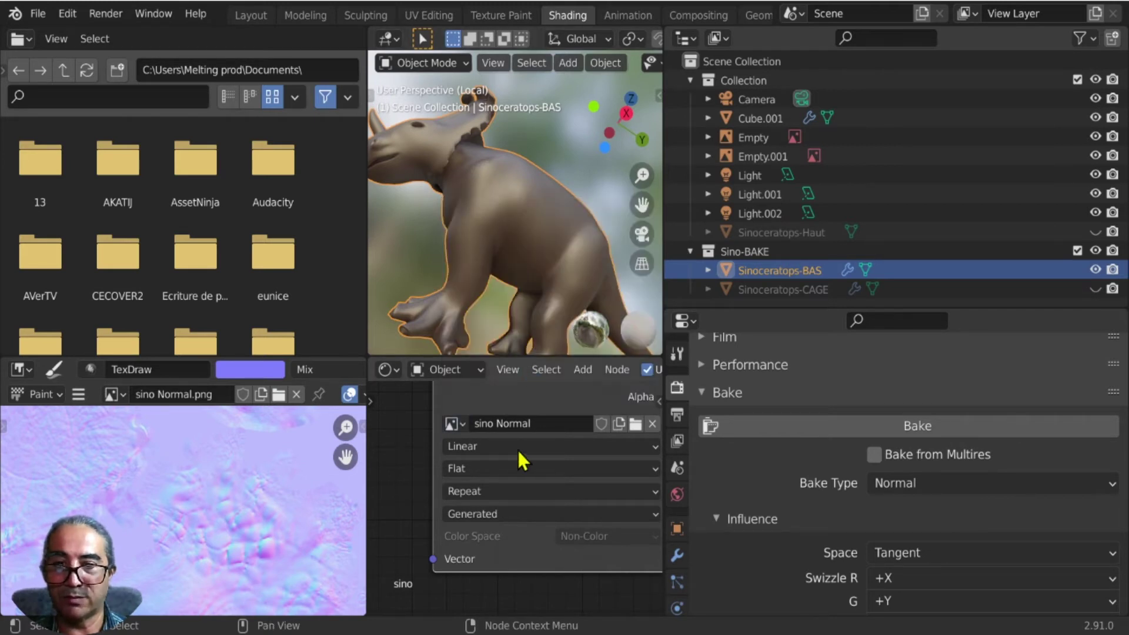
left_click(461, 424)
left_click(541, 345)
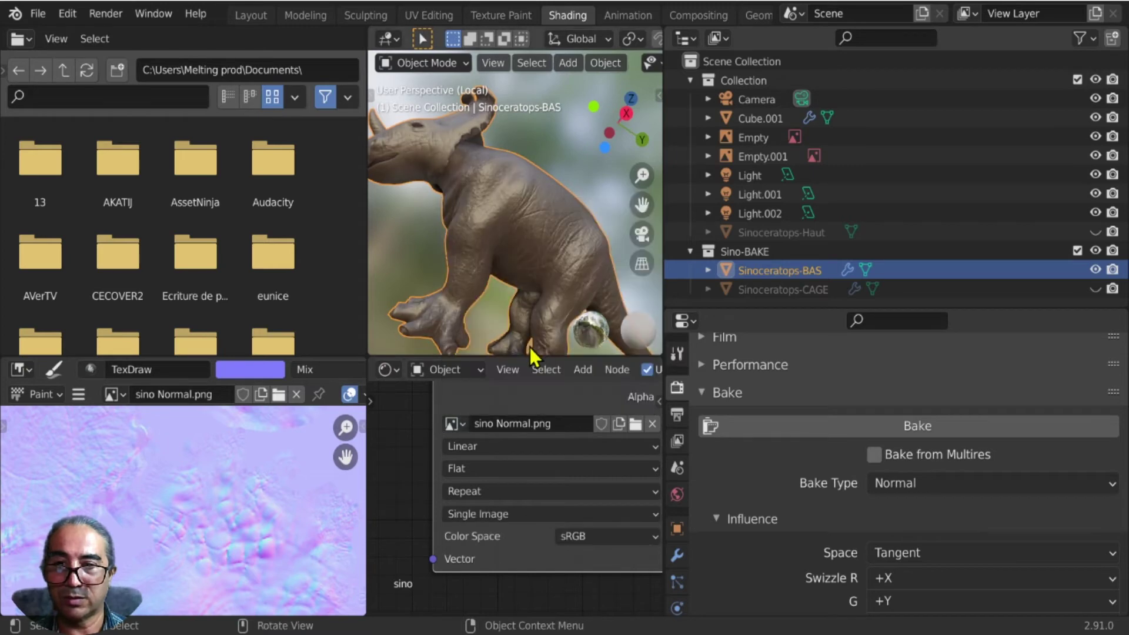
mouse_move(433, 273)
middle_mouse_down()
mouse_move(529, 242)
mouse_move(472, 238)
mouse_move(532, 198)
middle_mouse_up()
scroll(540, 199, "down", 4)
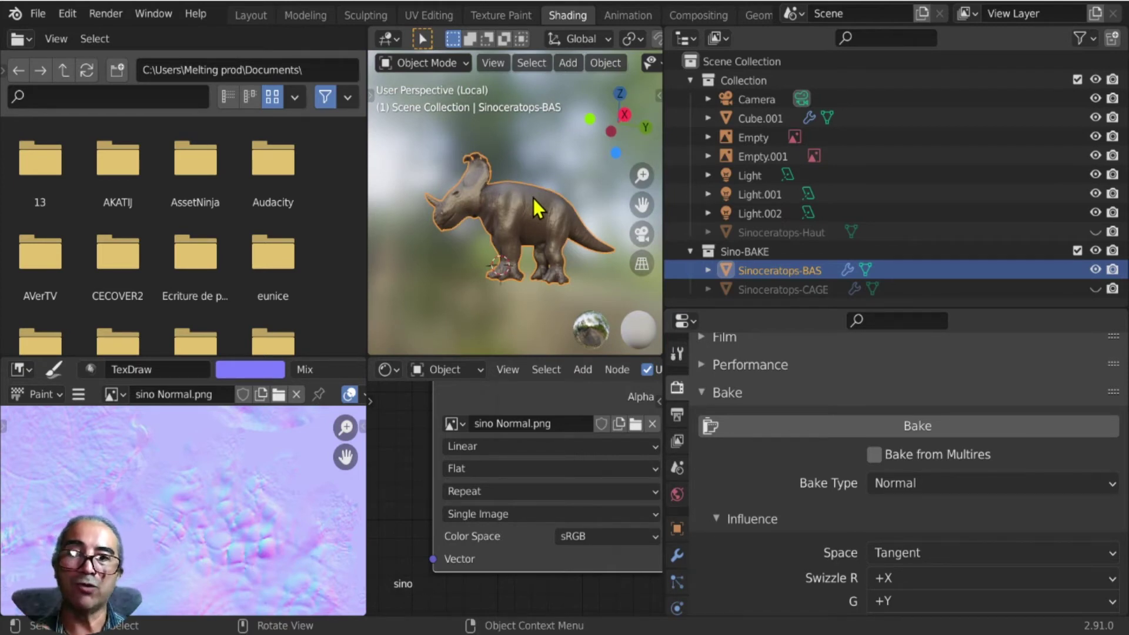
In Texture Paint, add a Base Color paint slot named sino AO, 1024×1024 without alpha.
left_click(501, 15)
middle_click_drag(504, 336, 560, 319)
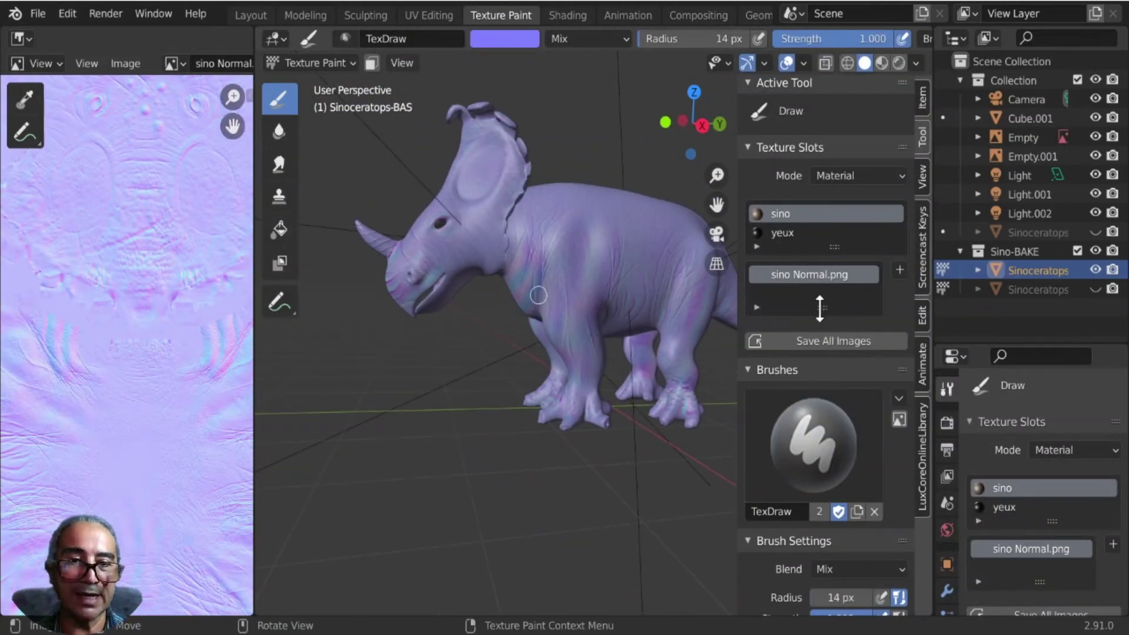
left_click(900, 270)
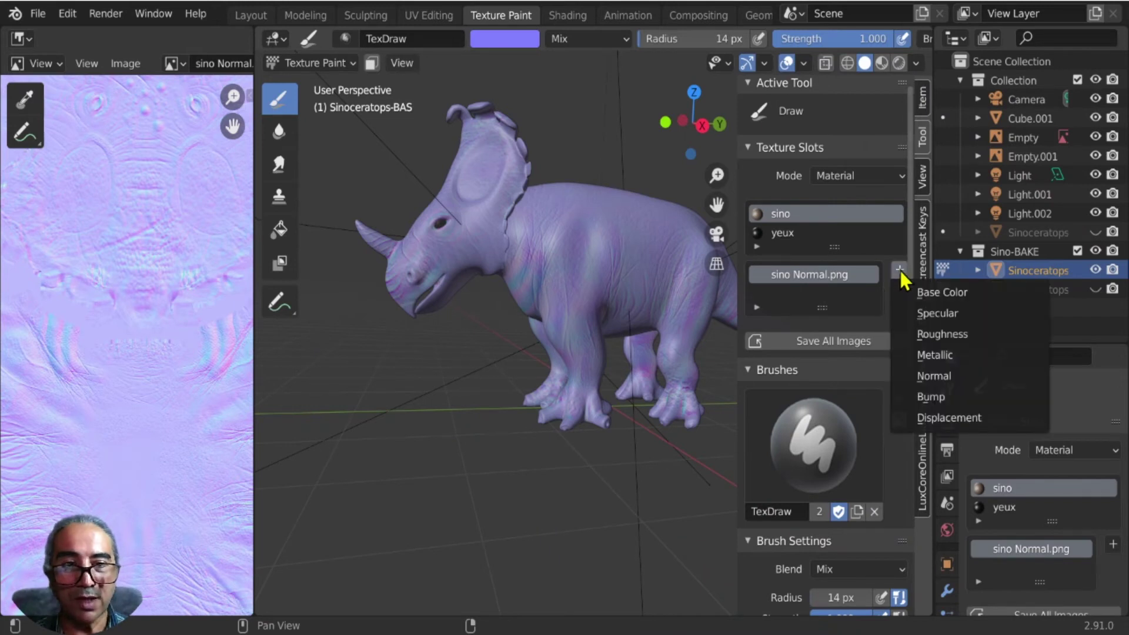
left_click(952, 294)
left_click(970, 327)
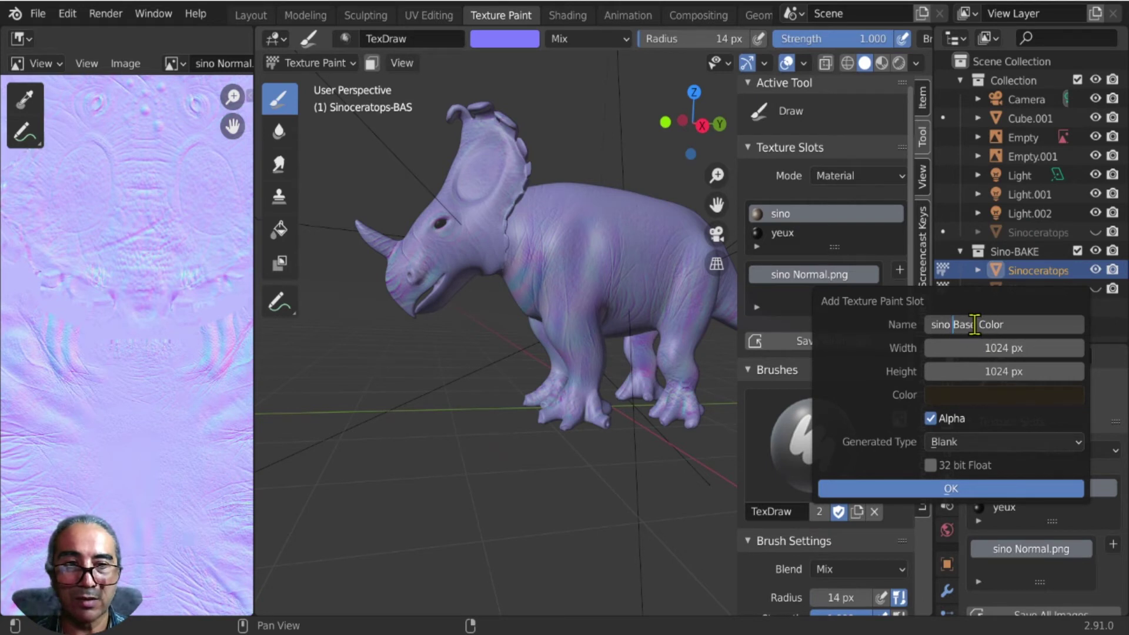
left_click_drag(956, 325, 1063, 329)
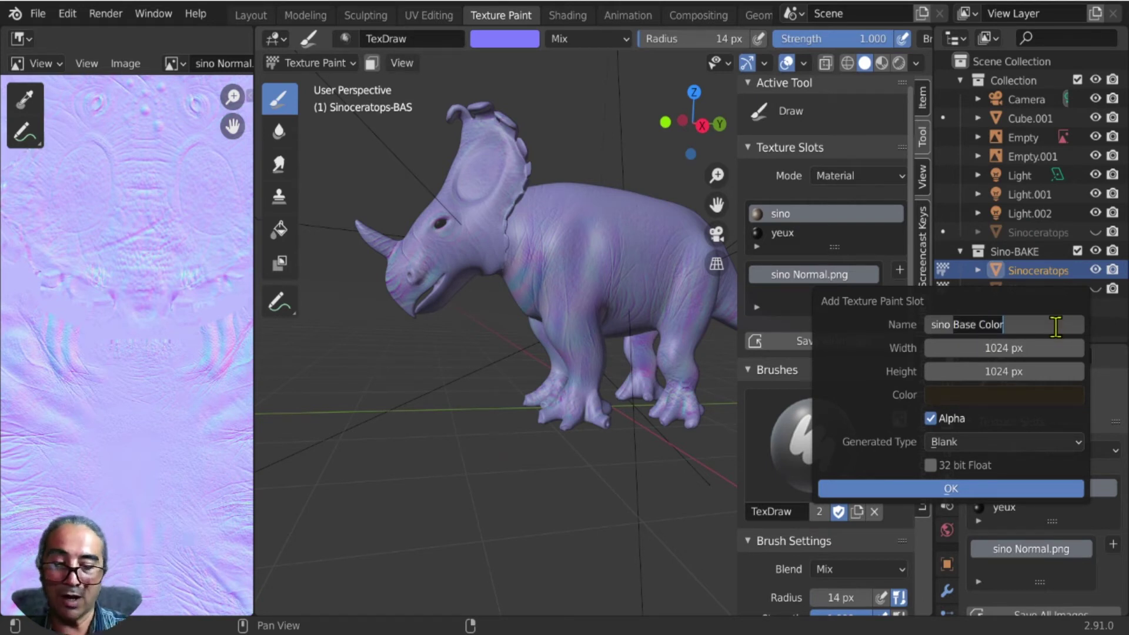
type("AO")
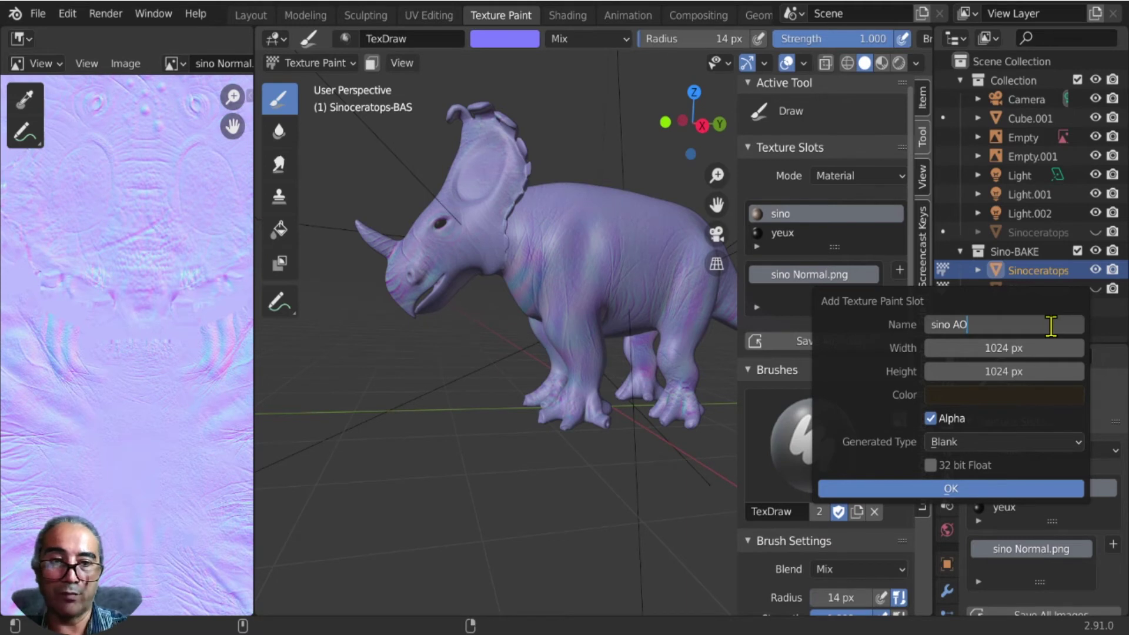
key("Return")
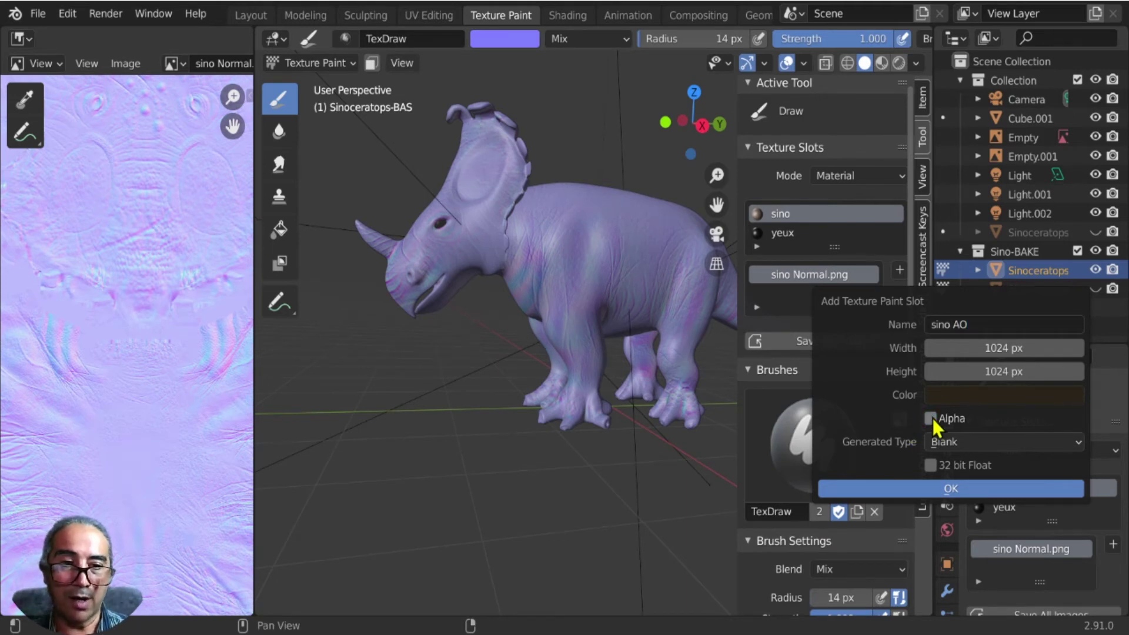
left_click(957, 497)
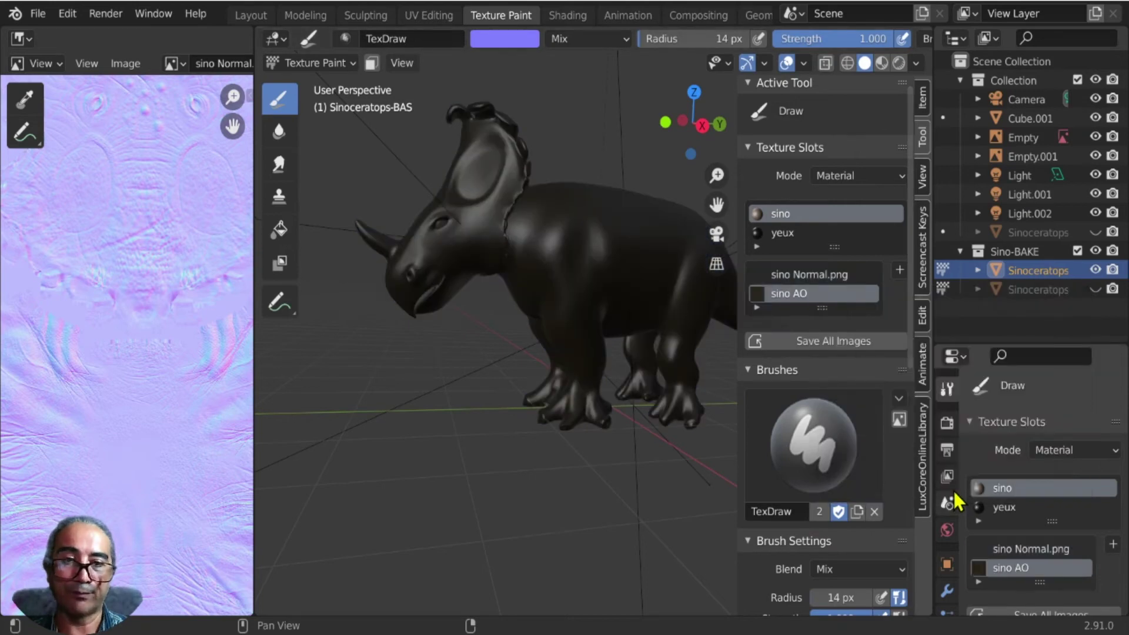
middle_click_drag(556, 392, 530, 391)
Show sino AO in the image editor, then return to Shading with the node editor maximized.
left_click(778, 297)
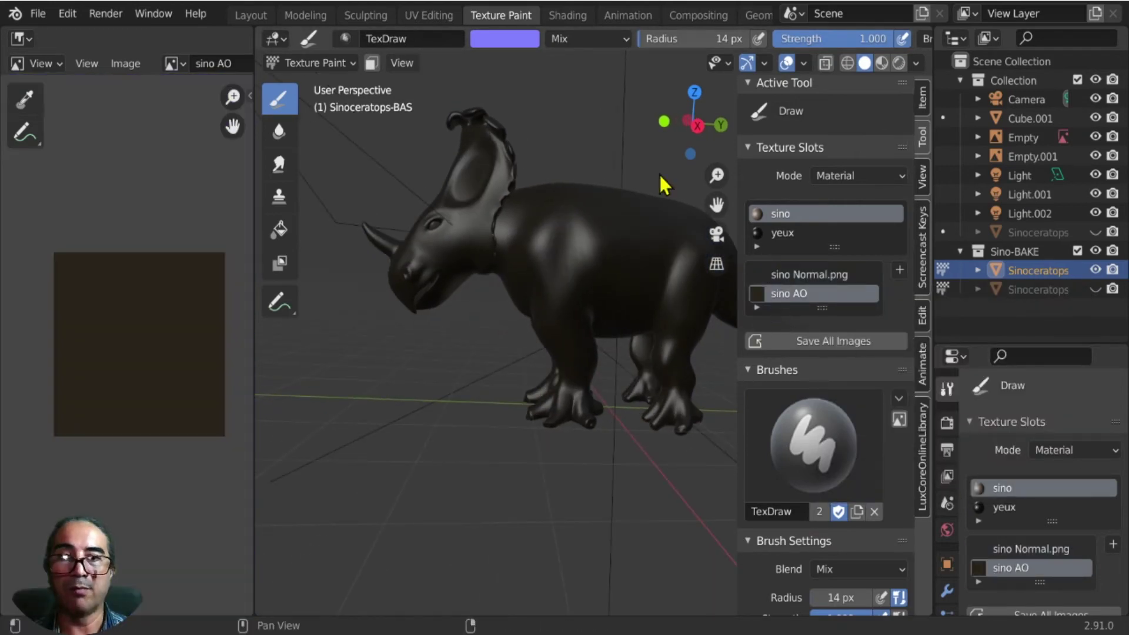
left_click(574, 15)
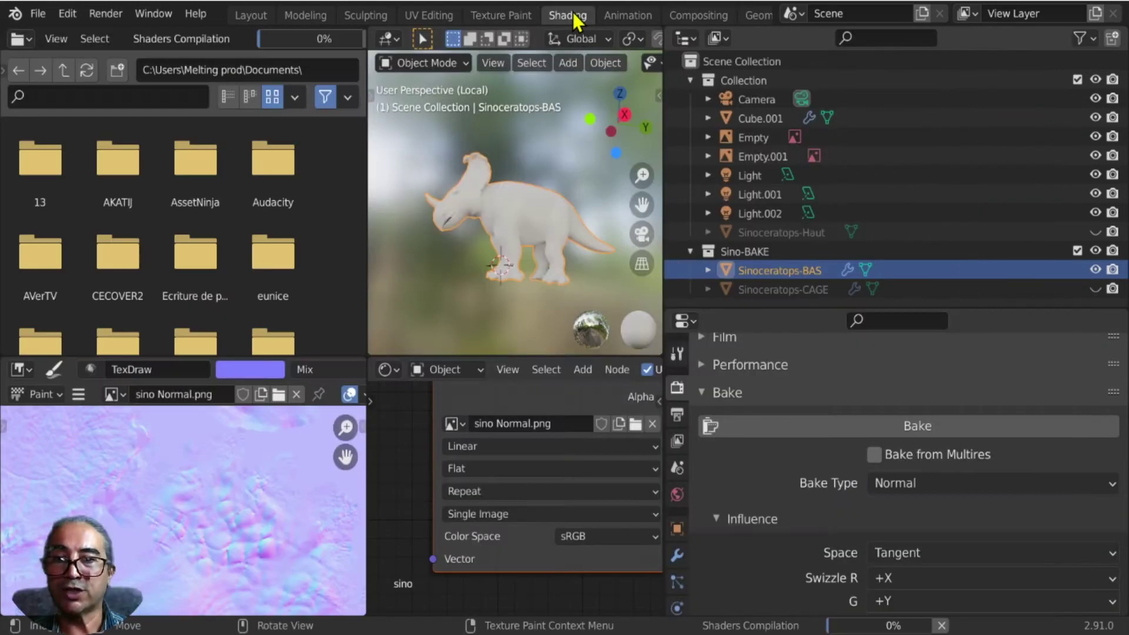
key("ctrl+space")
scroll(582, 231, "down", 1)
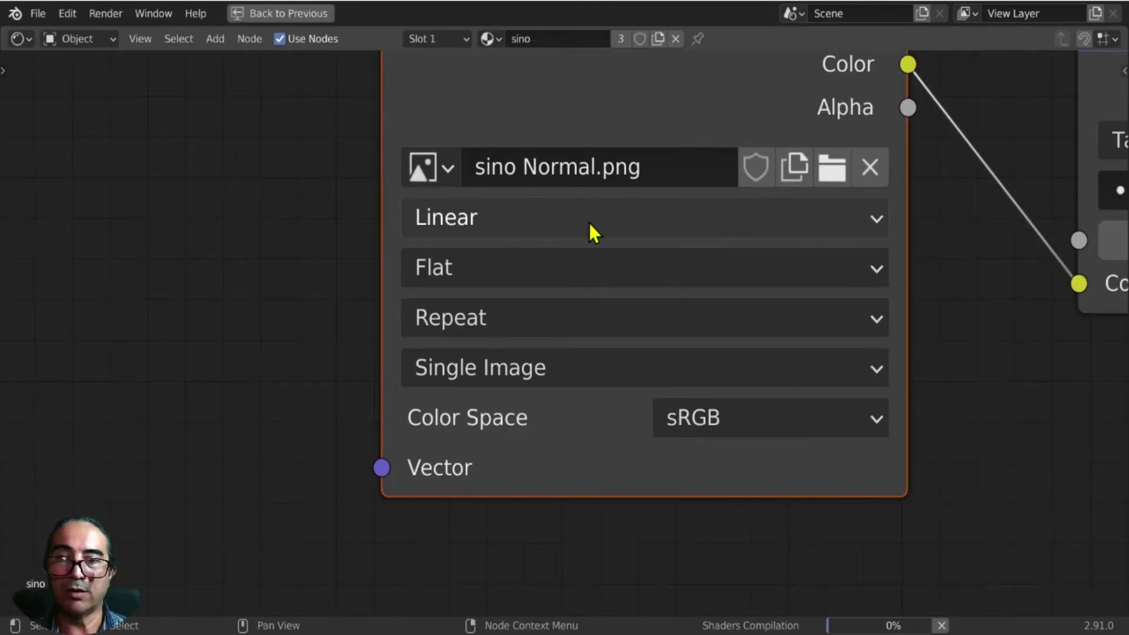
scroll(613, 227, "down", 10)
scroll(613, 227, "down", 3)
middle_click_drag(613, 227, 391, 313)
scroll(493, 233, "up", 4)
scroll(493, 232, "up", 2)
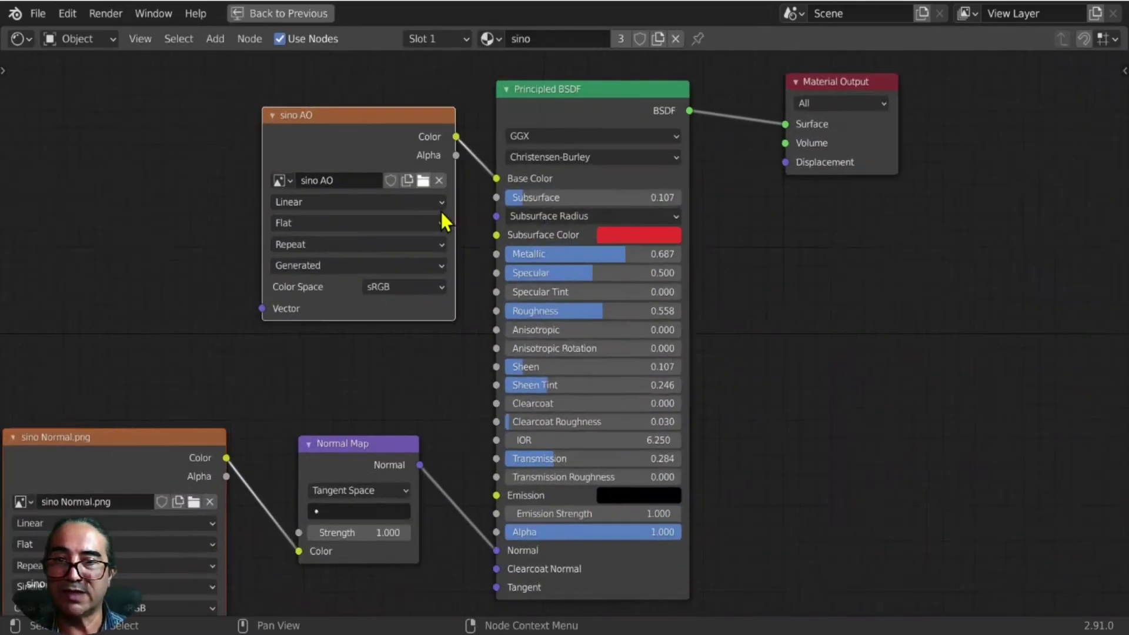
scroll(441, 211, "up", 1)
Move the sino AO image node up and left, then restore the normal layout.
mouse_move(449, 123)
left_mouse_down()
mouse_move(390, 82)
mouse_move(453, 206)
left_mouse_up()
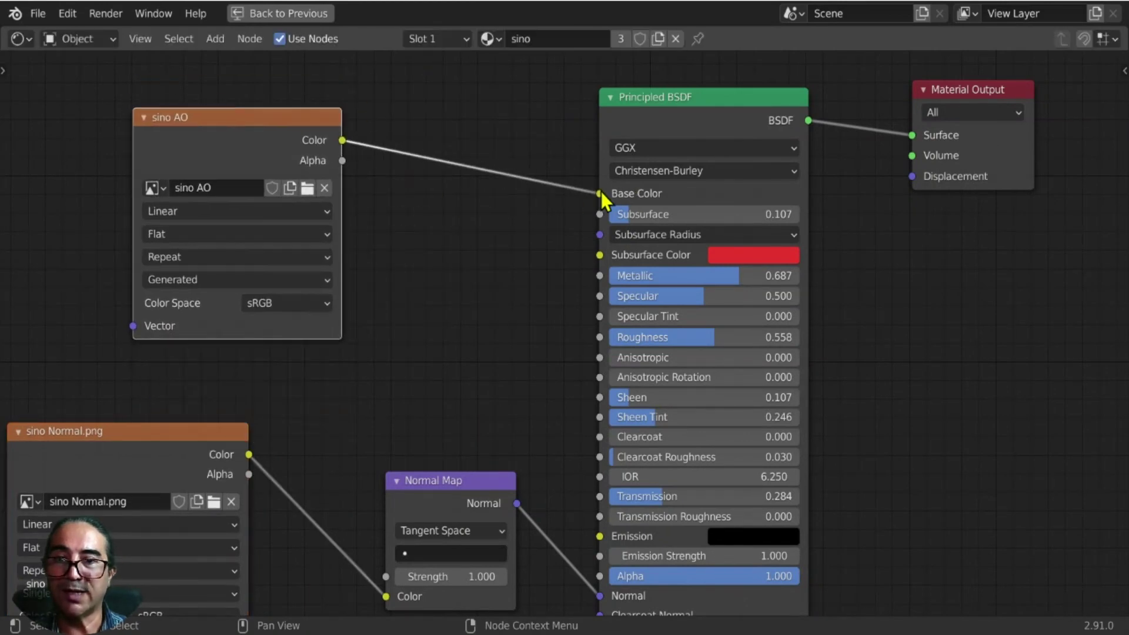
left_click_drag(291, 142, 210, 139)
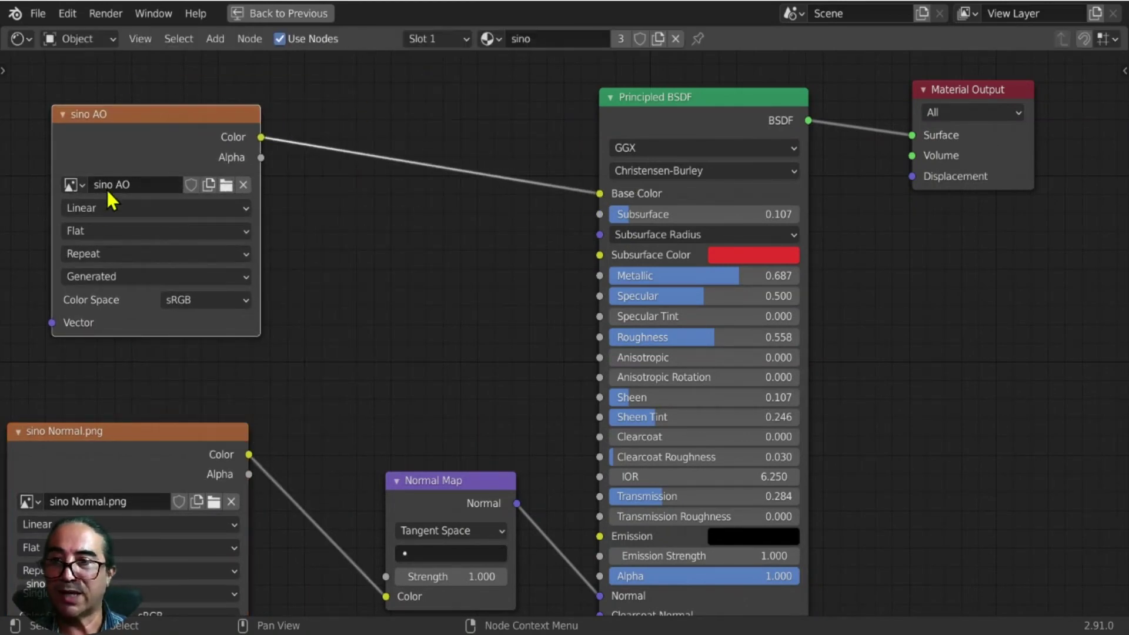
left_click_drag(128, 117, 112, 119)
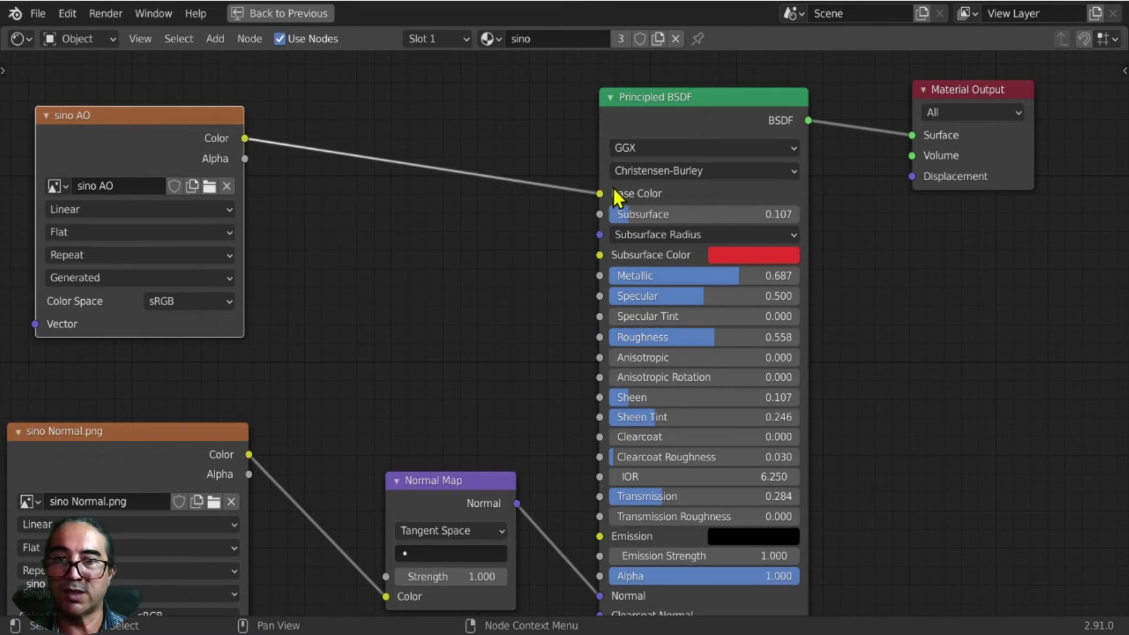
left_click(468, 241)
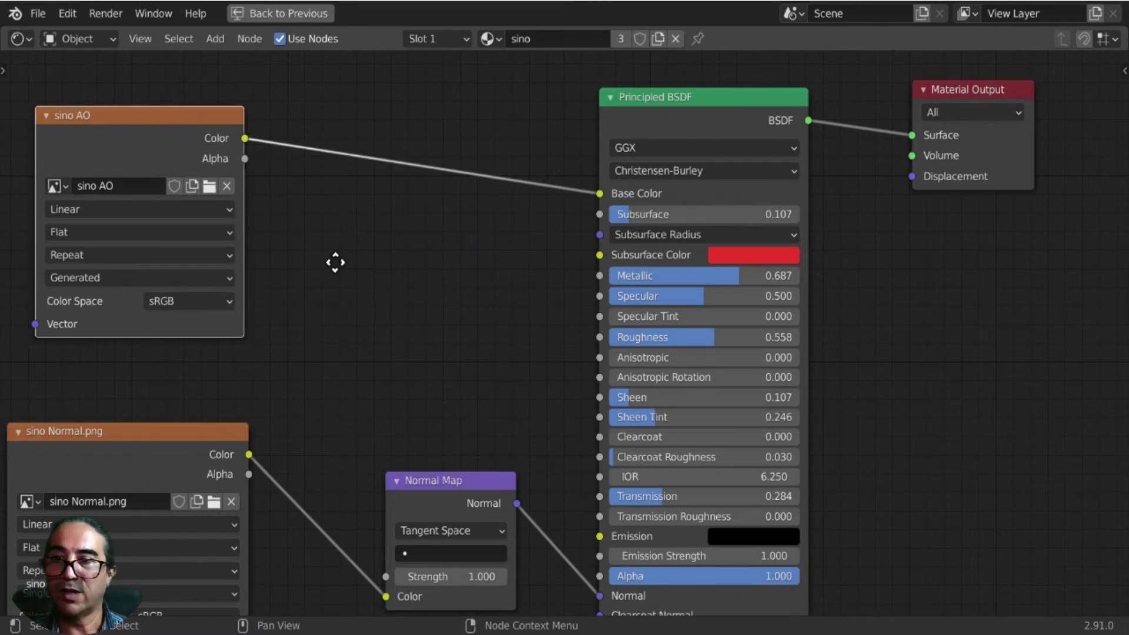
middle_click_drag(335, 262, 464, 288)
key("ctrl+space")
Select Sinoceratops-Haut, then make Sinoceratops-BAS the selected object again.
scroll(525, 229, "up", 2)
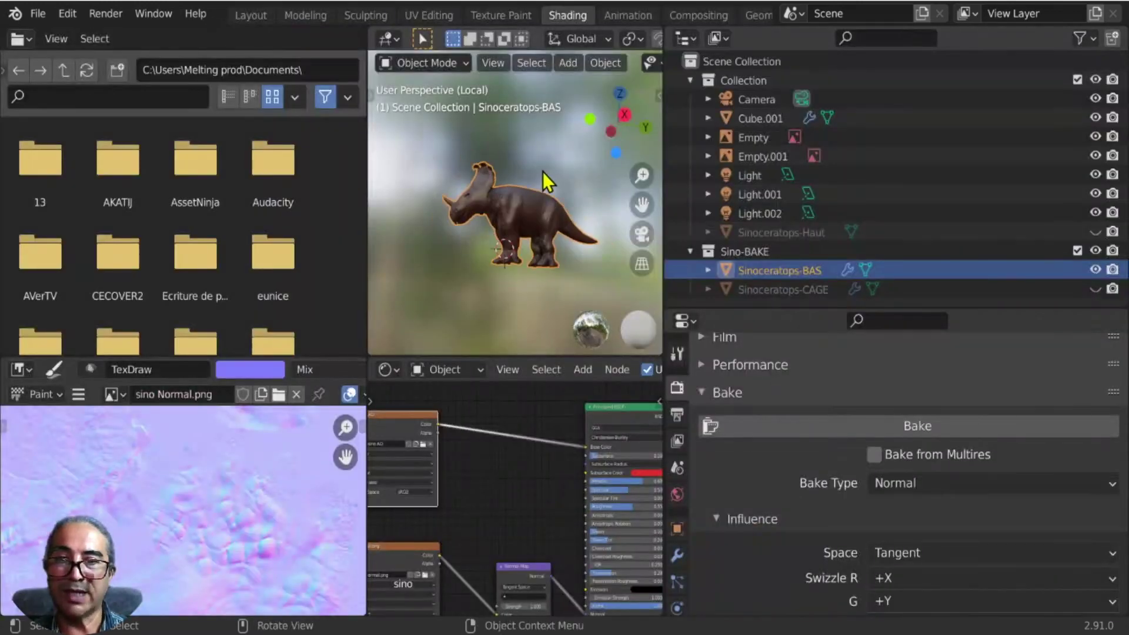
scroll(543, 172, "up", 3)
middle_click_drag(538, 217, 516, 185)
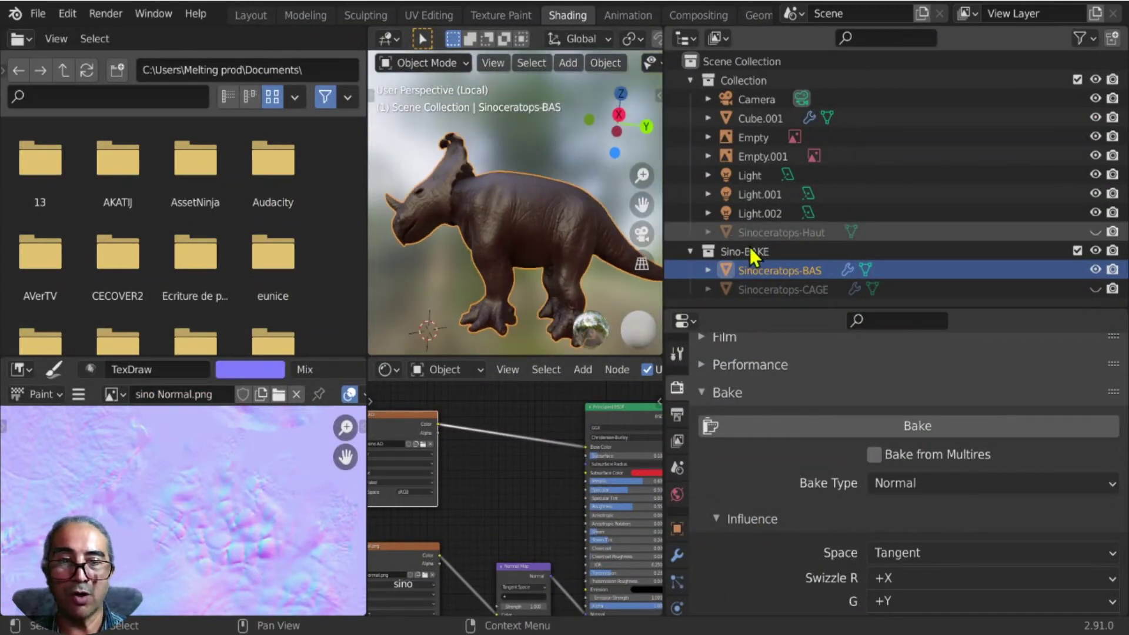
left_click(802, 235)
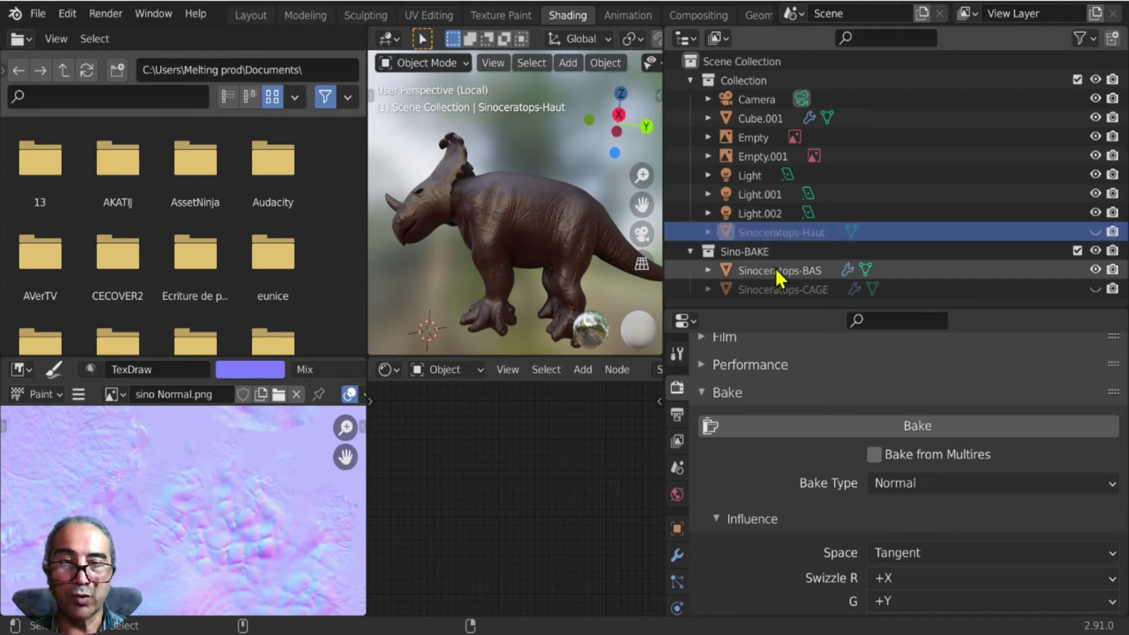
left_click(798, 274)
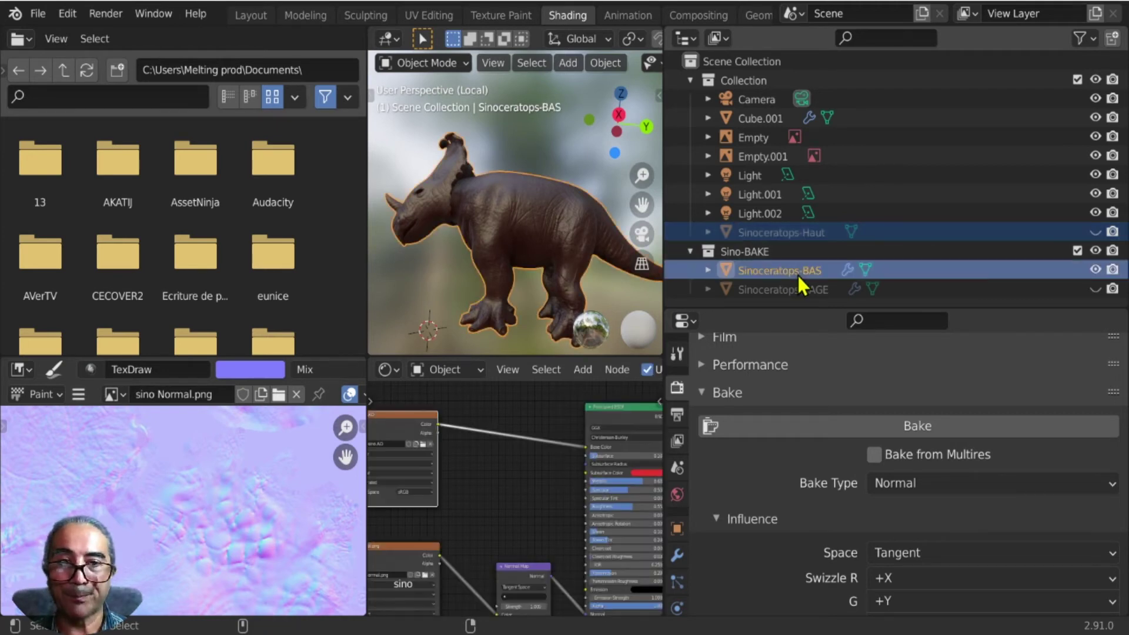
scroll(849, 466, "down", 2)
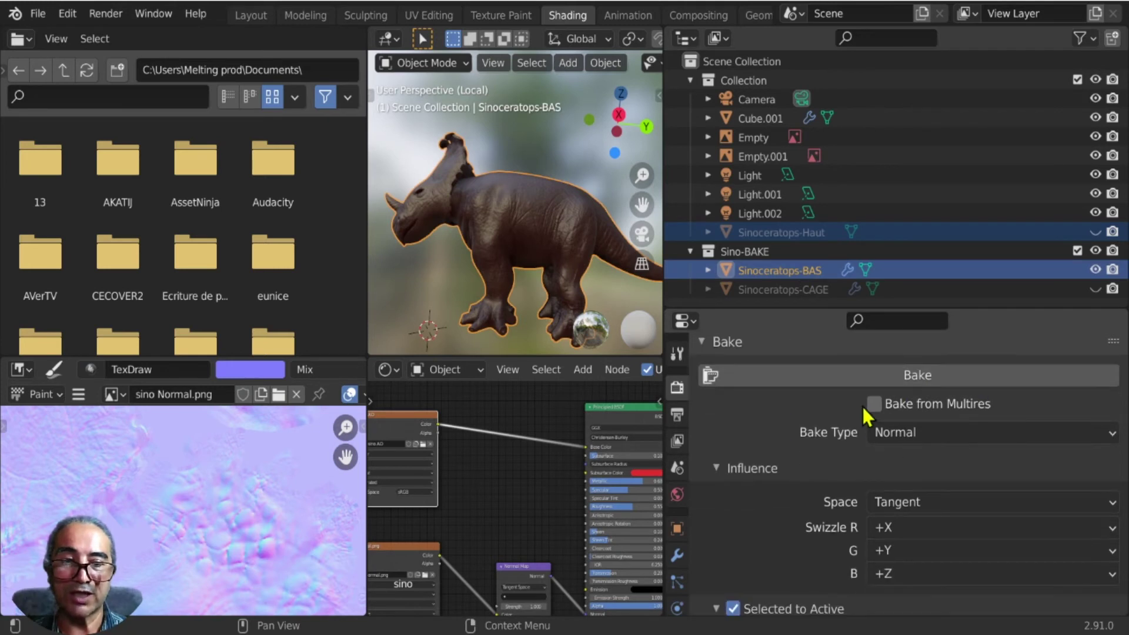
Set the bake type to Ambient Occlusion.
left_click(947, 432)
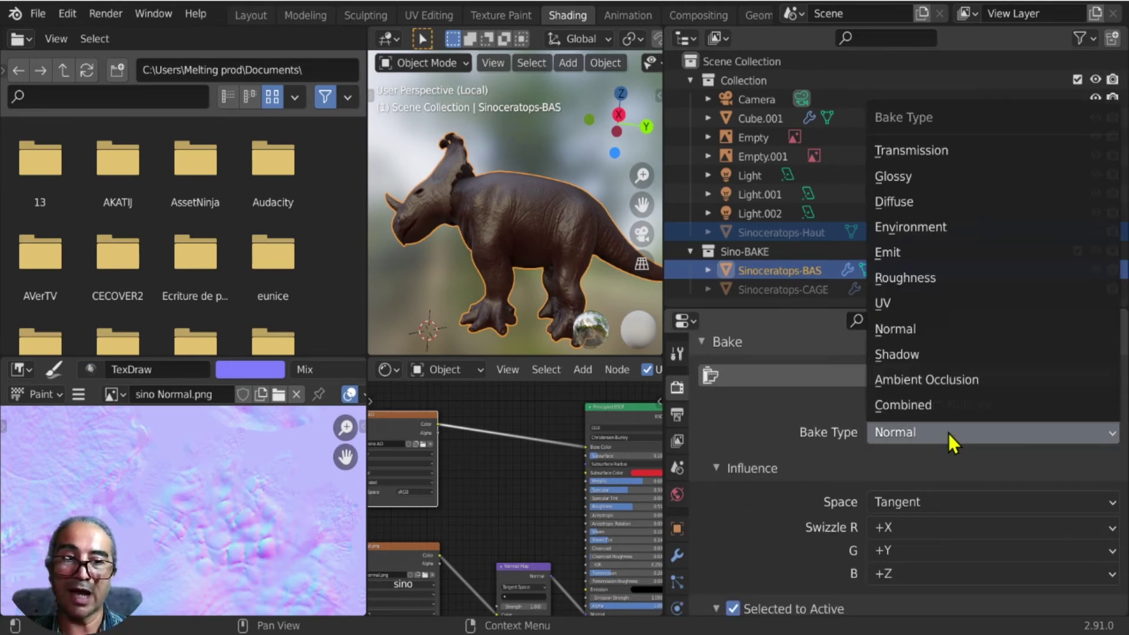
left_click(954, 381)
scroll(842, 418, "down", 2)
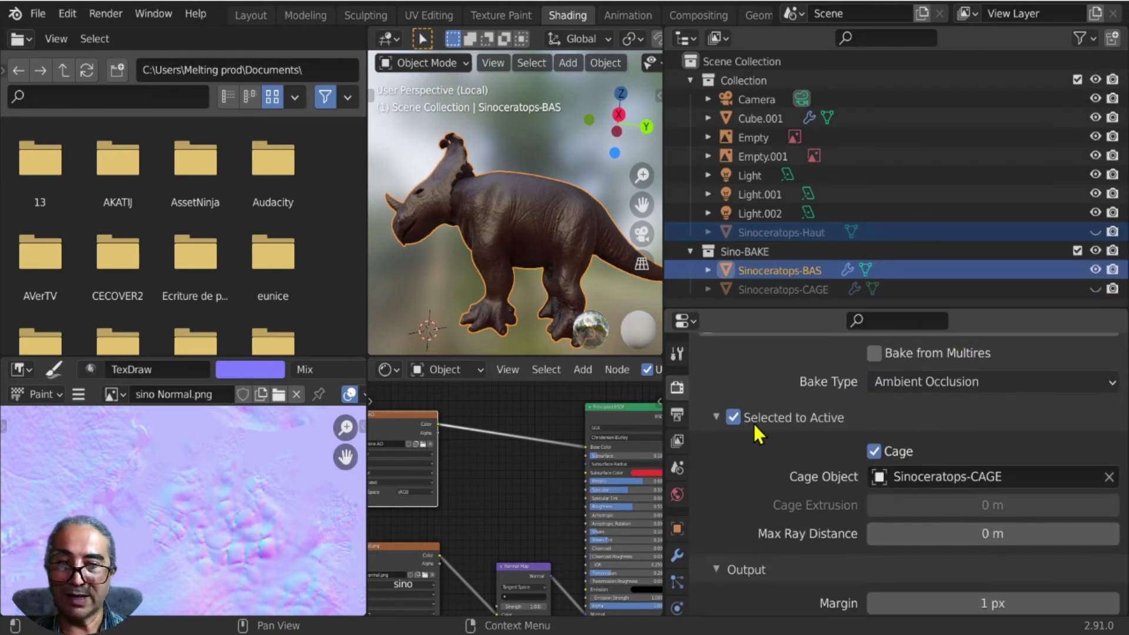
scroll(475, 457, "down", 3)
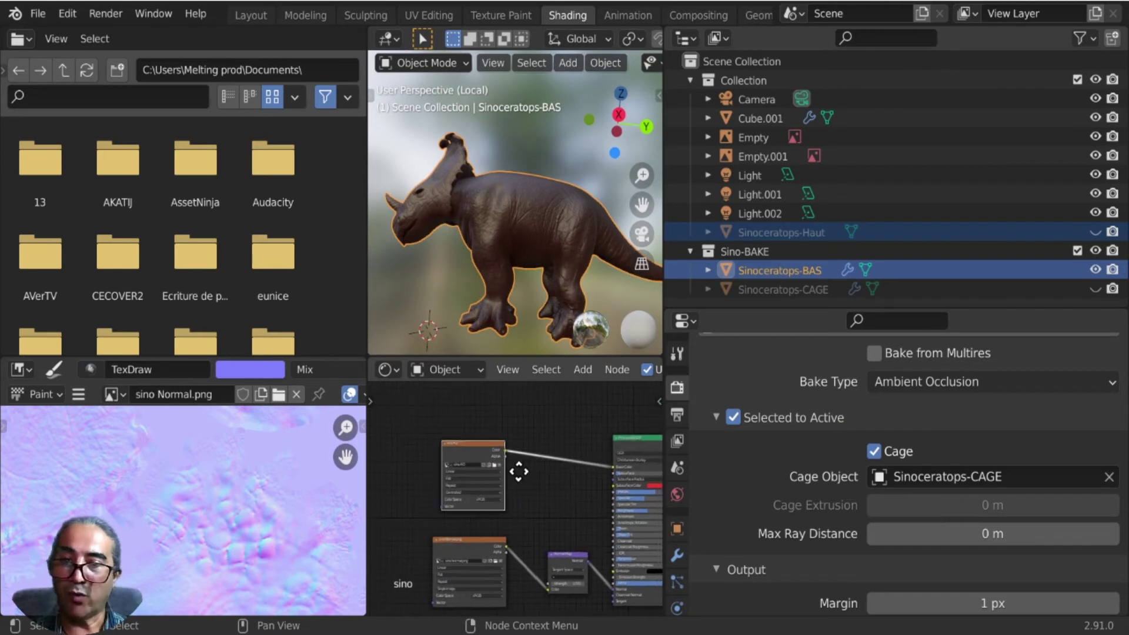
Reposition the sino AO image node and centre the node view on it.
left_click_drag(486, 453, 488, 442)
key("KP_Decimal")
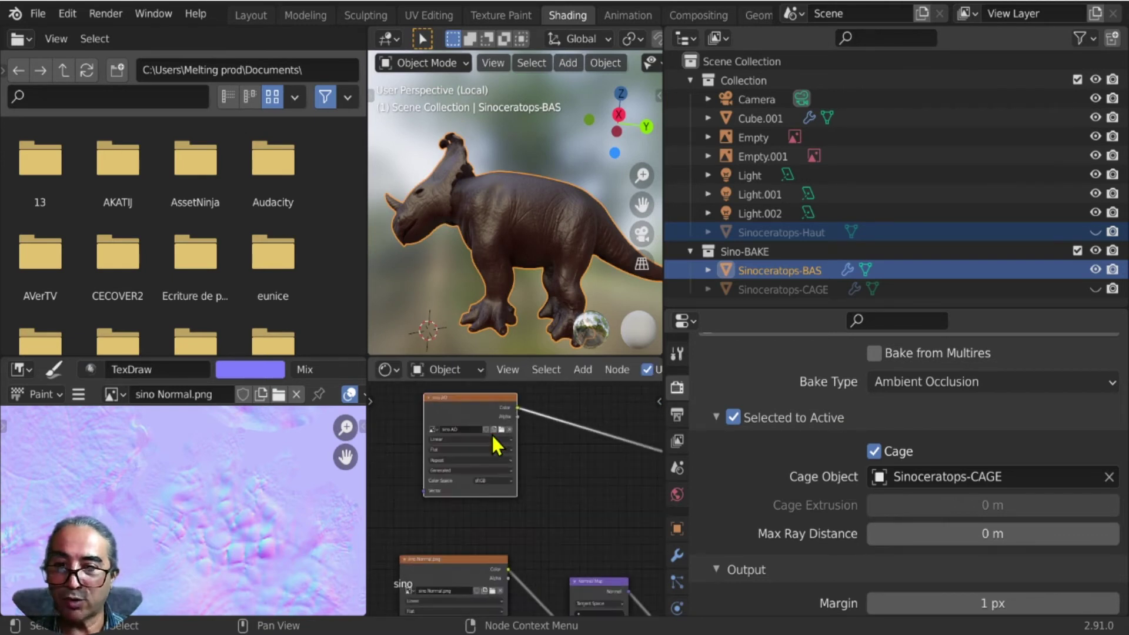
left_click_drag(537, 531, 524, 415)
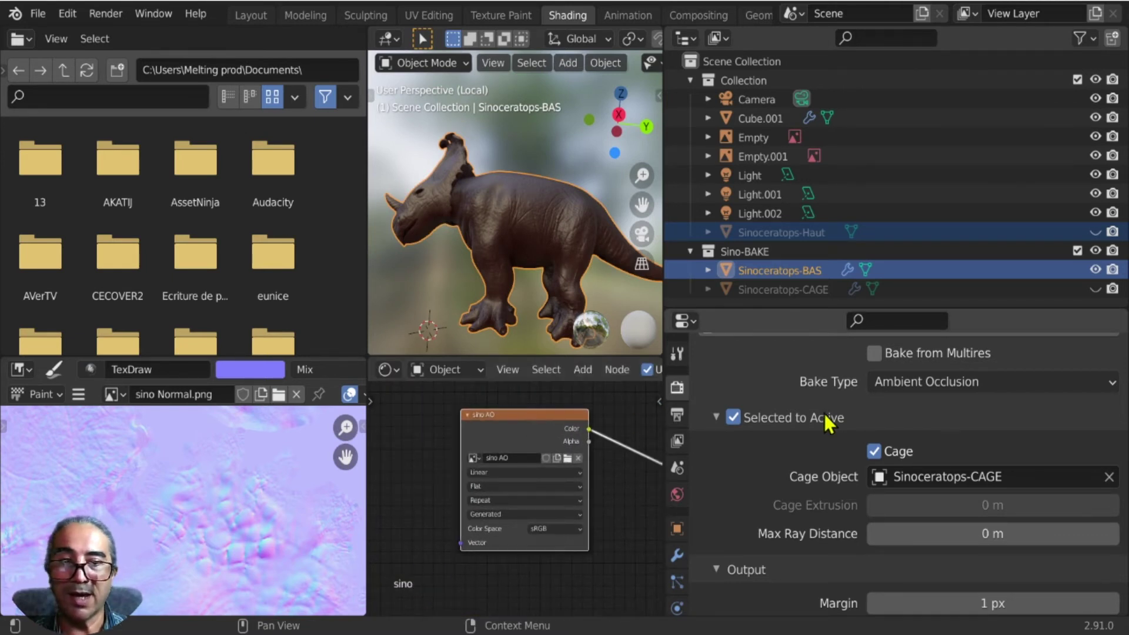
scroll(825, 420, "up", 3)
scroll(824, 411, "up", 4)
After a failed bake, unhide Sinoceratops-Haut and select it with Sinoceratops-BAS active.
left_click(881, 525)
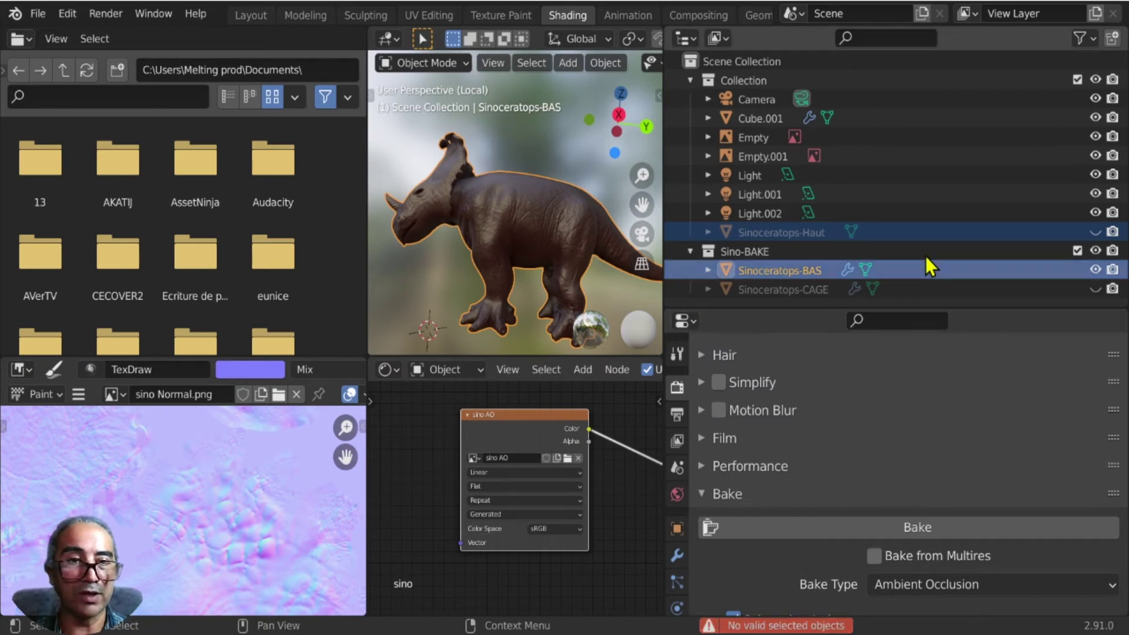
left_click(1095, 232)
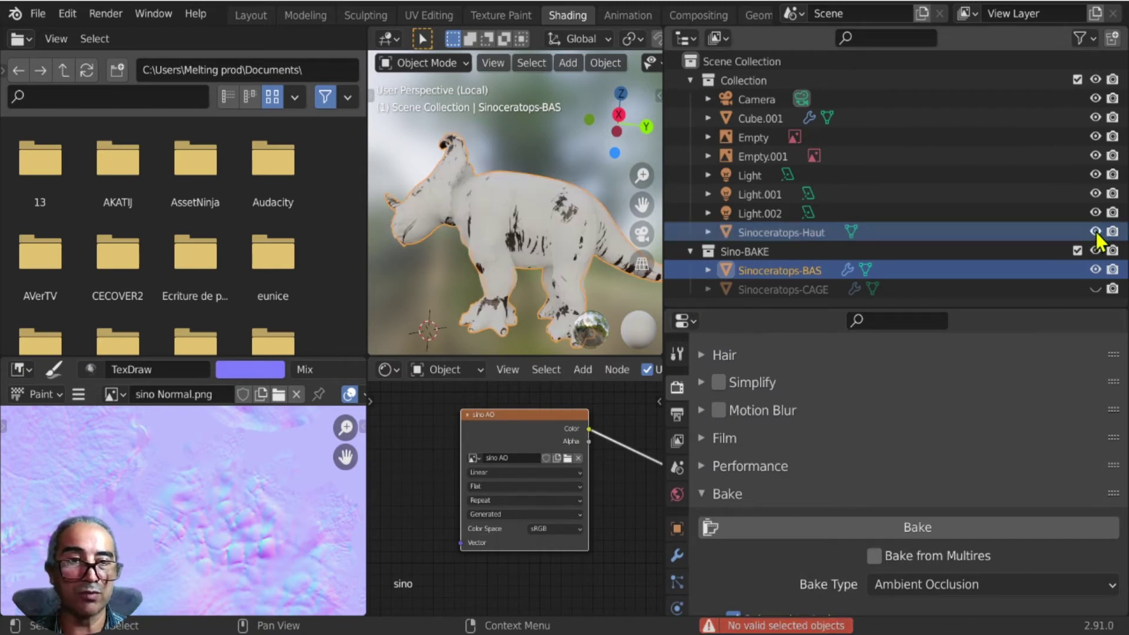
left_click(893, 231)
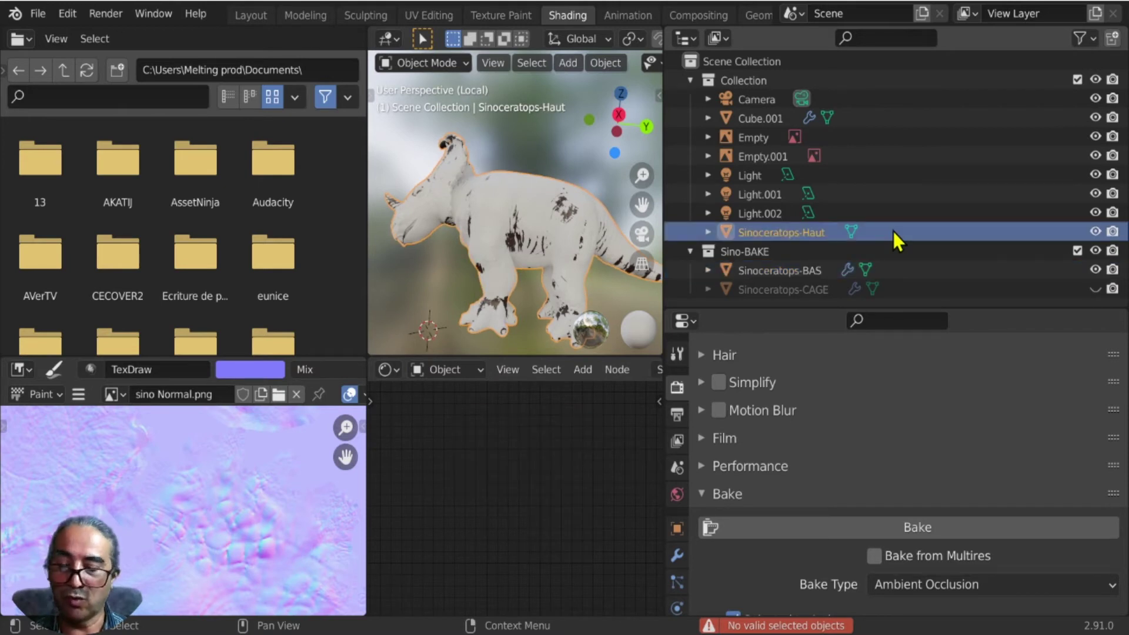
left_click(806, 272, "ctrl")
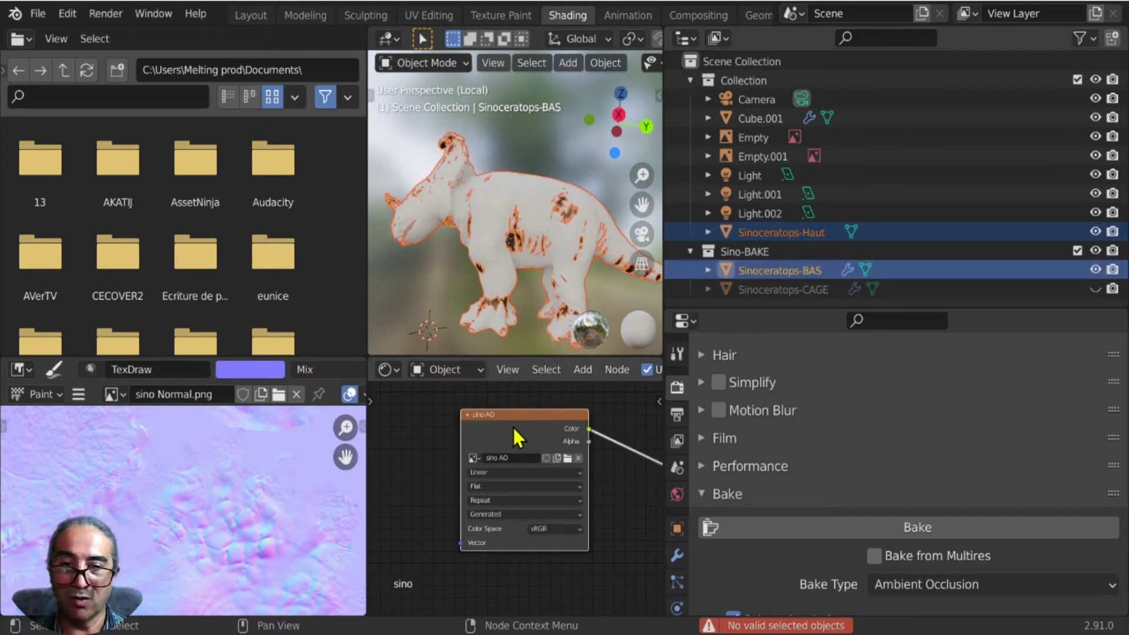
Run the Ambient Occlusion bake again, then cancel it at 0%.
scroll(887, 454, "down", 3)
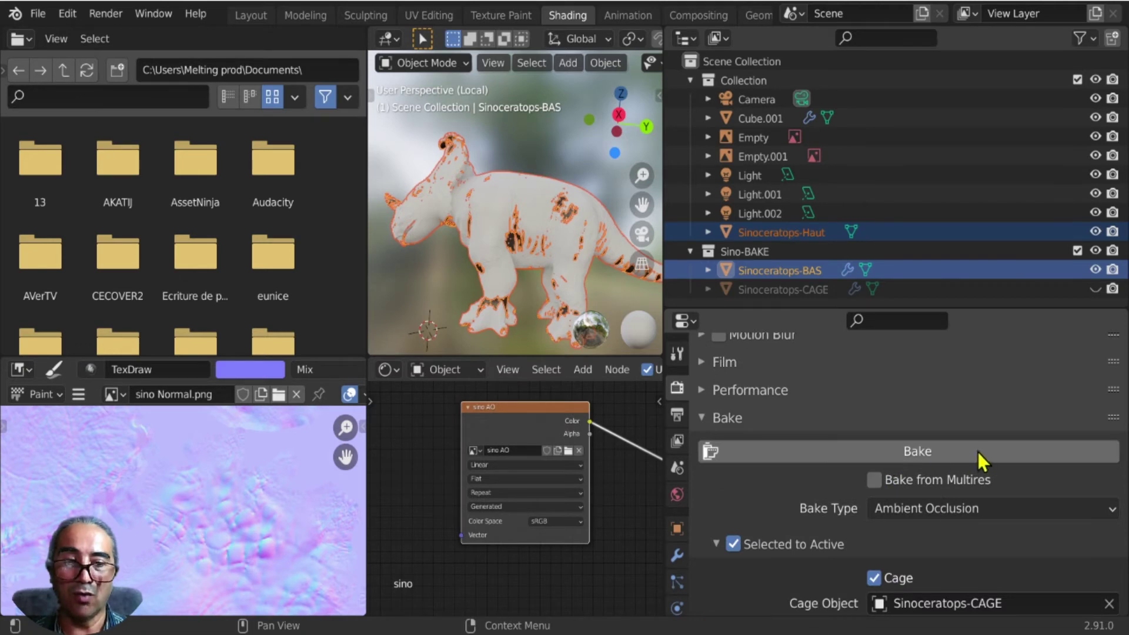
left_click(930, 455)
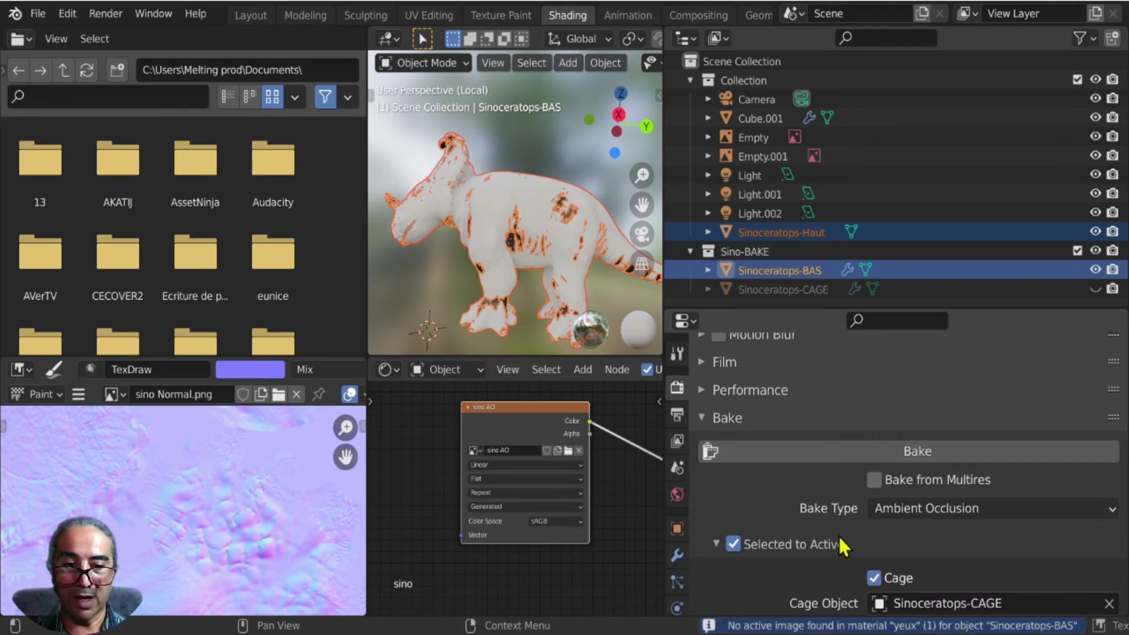
middle_click_drag(463, 173, 501, 184)
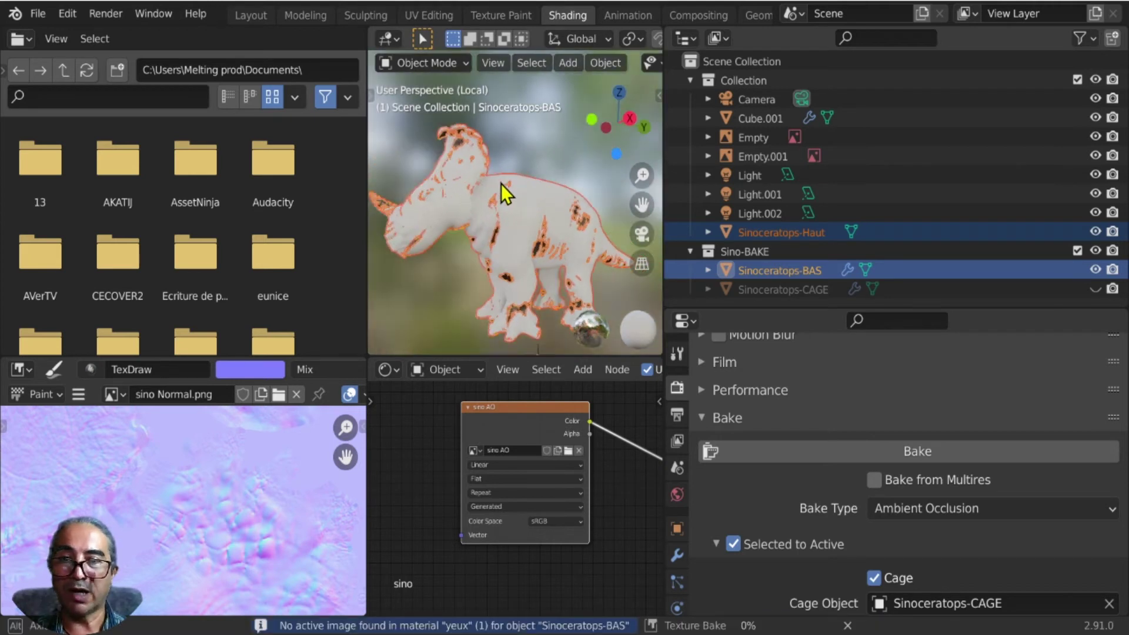
left_click(918, 451)
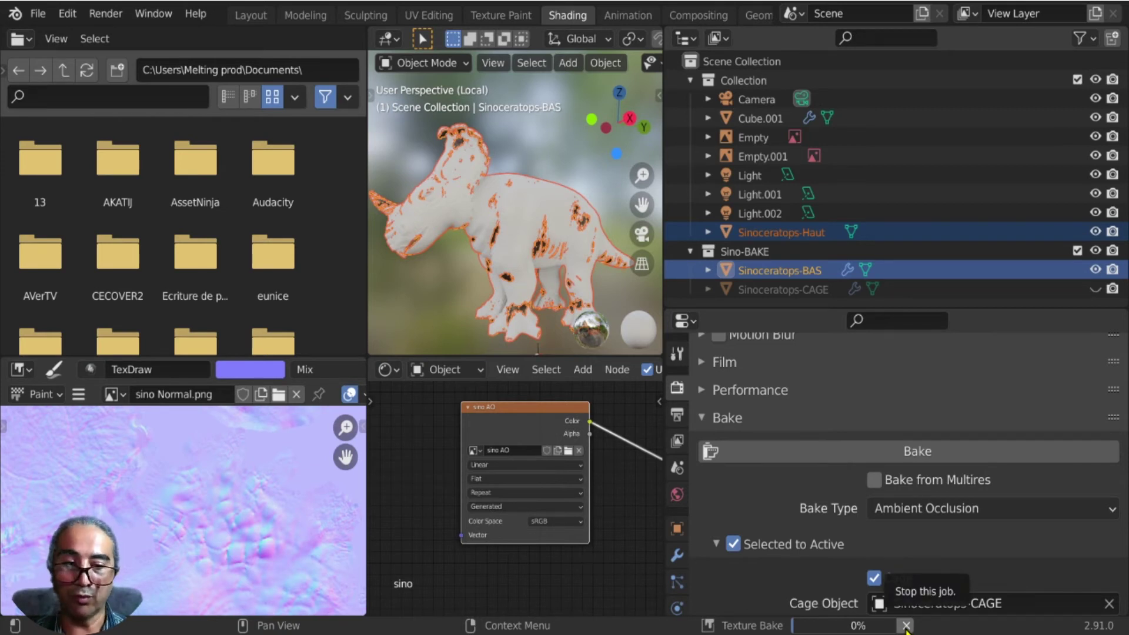
left_click(906, 626)
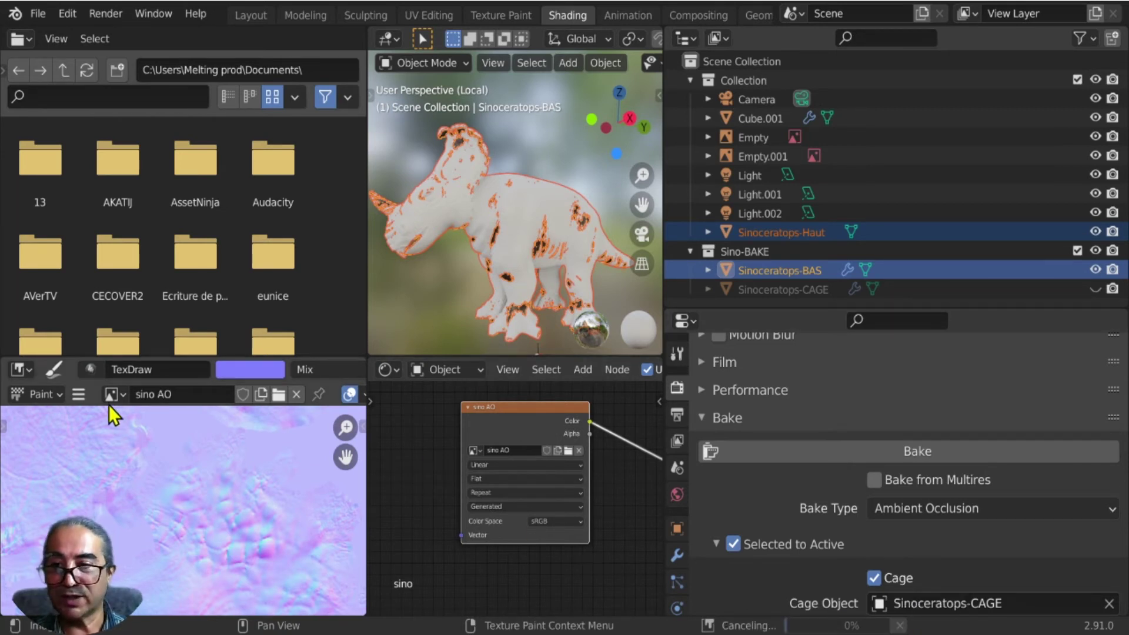
In the image editor's Open dialog, browse to New Folder and pick sino Base Color1.png.
left_click(124, 391)
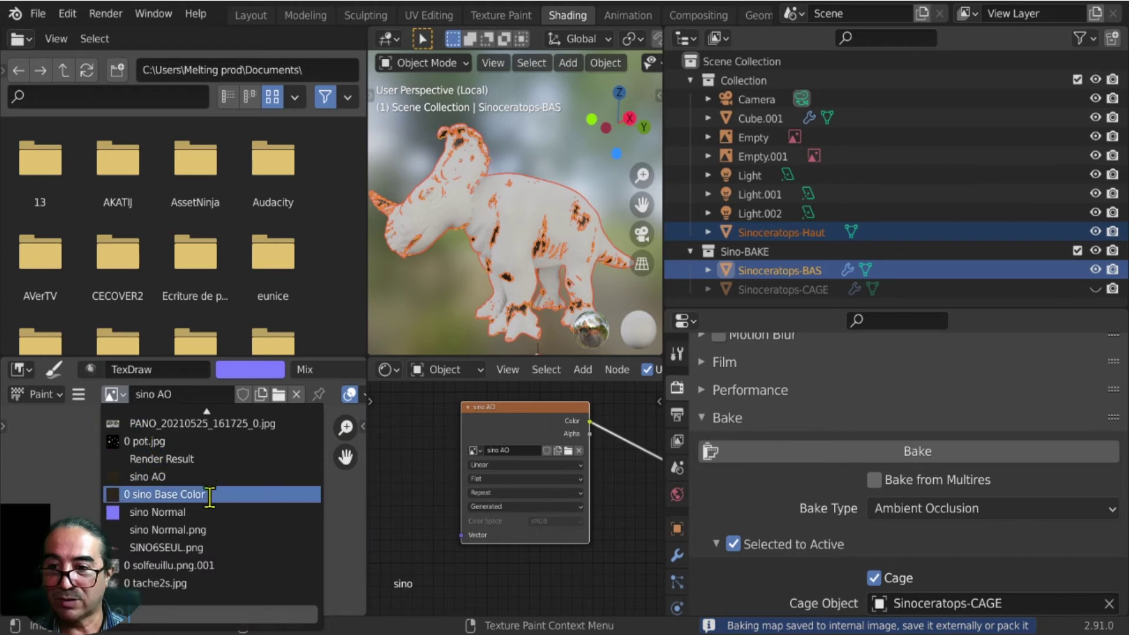
left_click(108, 397)
left_click(279, 394)
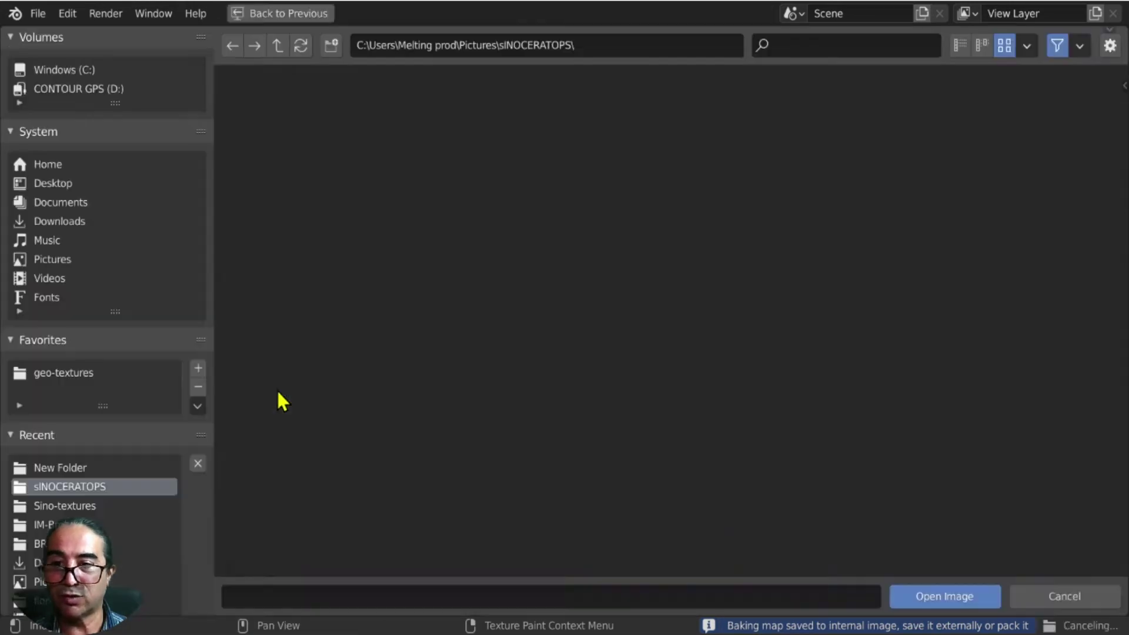
left_click(266, 171)
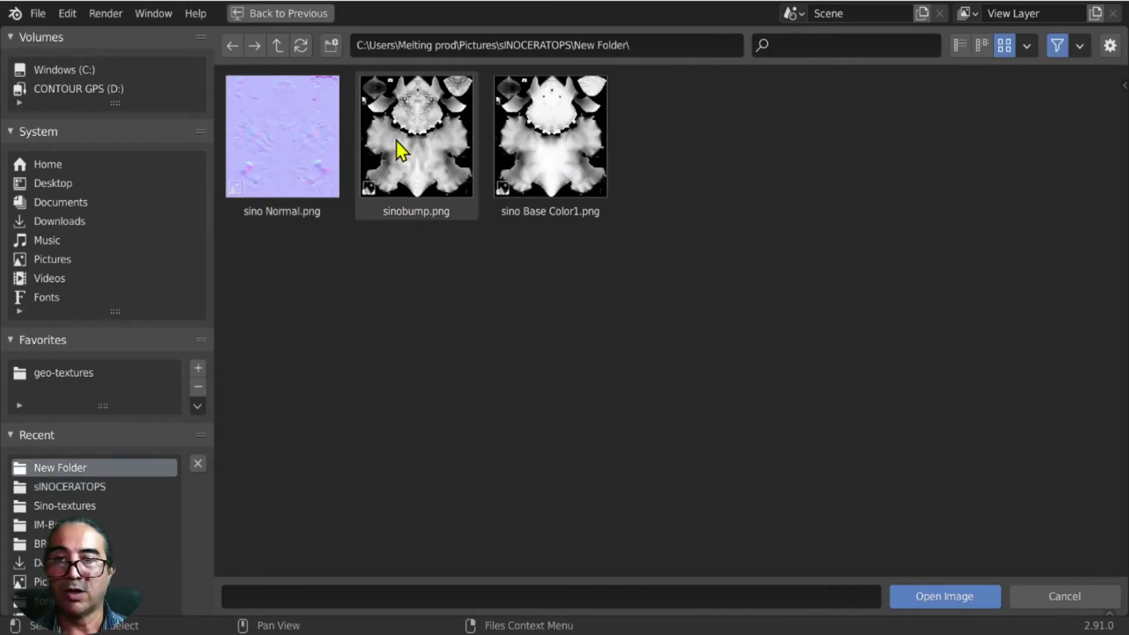
left_click(567, 124)
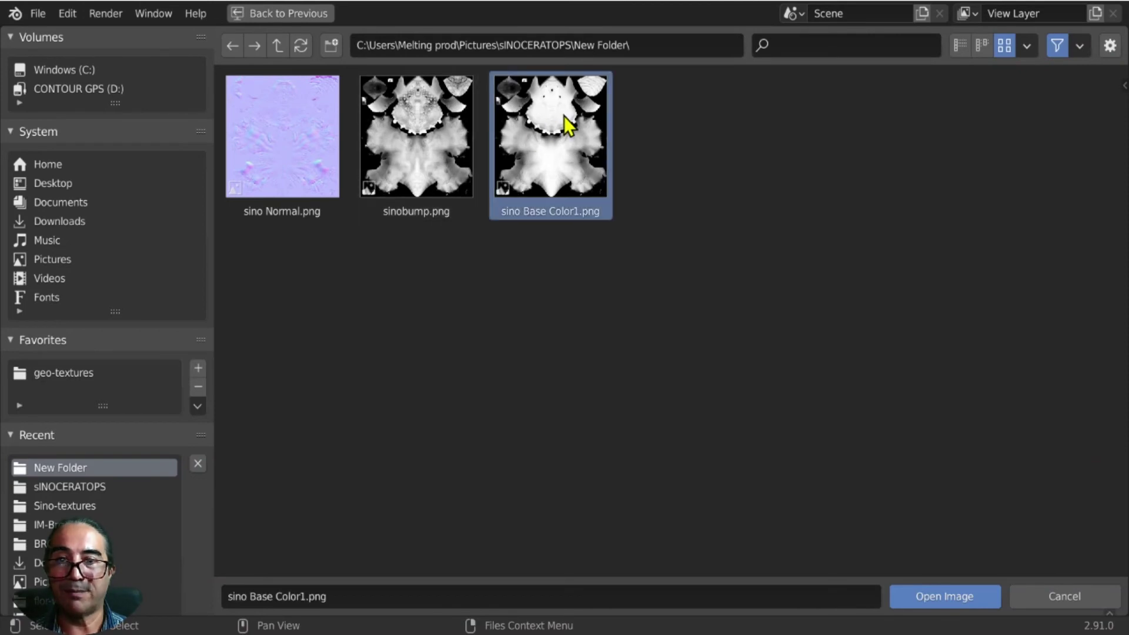
Load sino Base Color1.png and dismiss the Cage Object list unchanged.
left_click(953, 601)
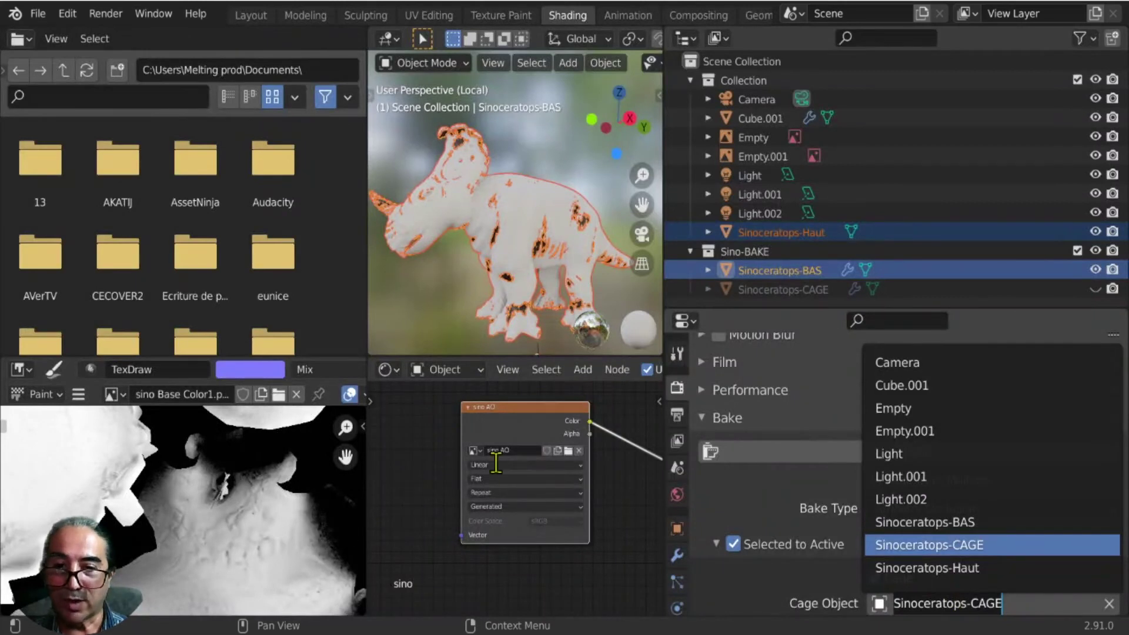
key("Up")
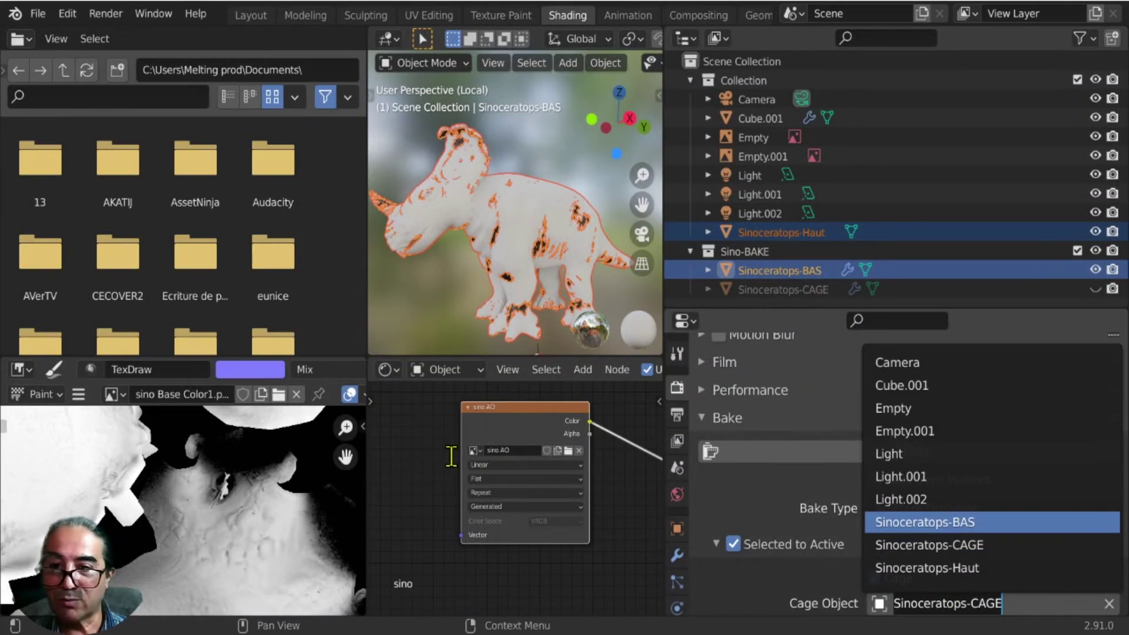
key("Escape")
scroll(497, 449, "up", 2)
scroll(488, 447, "up", 2)
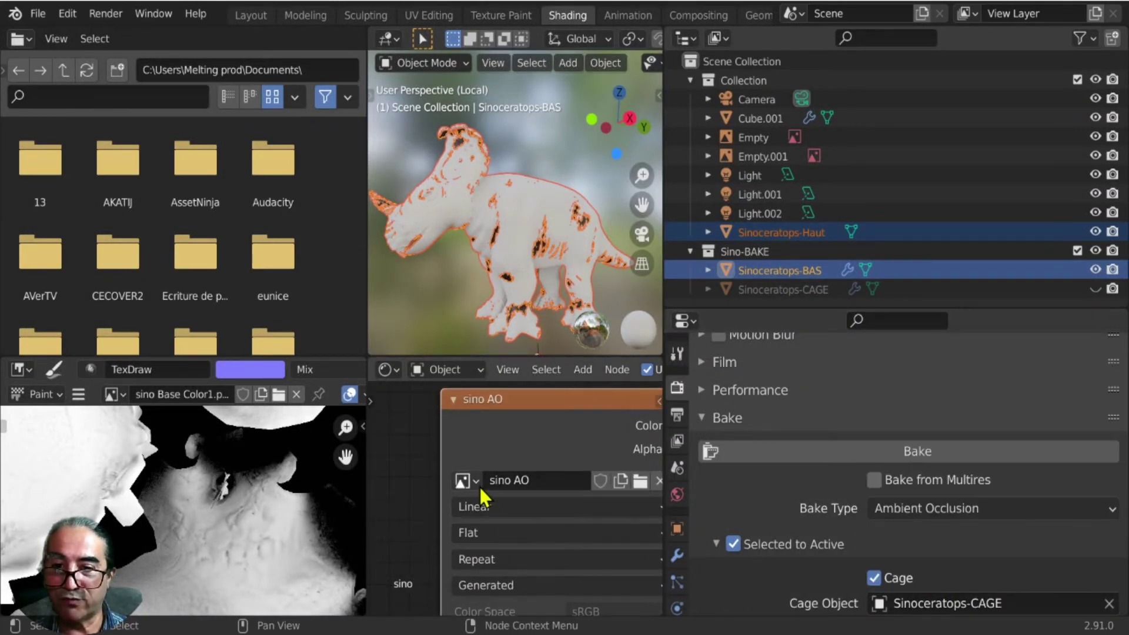
Switch the Image Texture node's image from sino AO to sino Base Color.
left_click(465, 480)
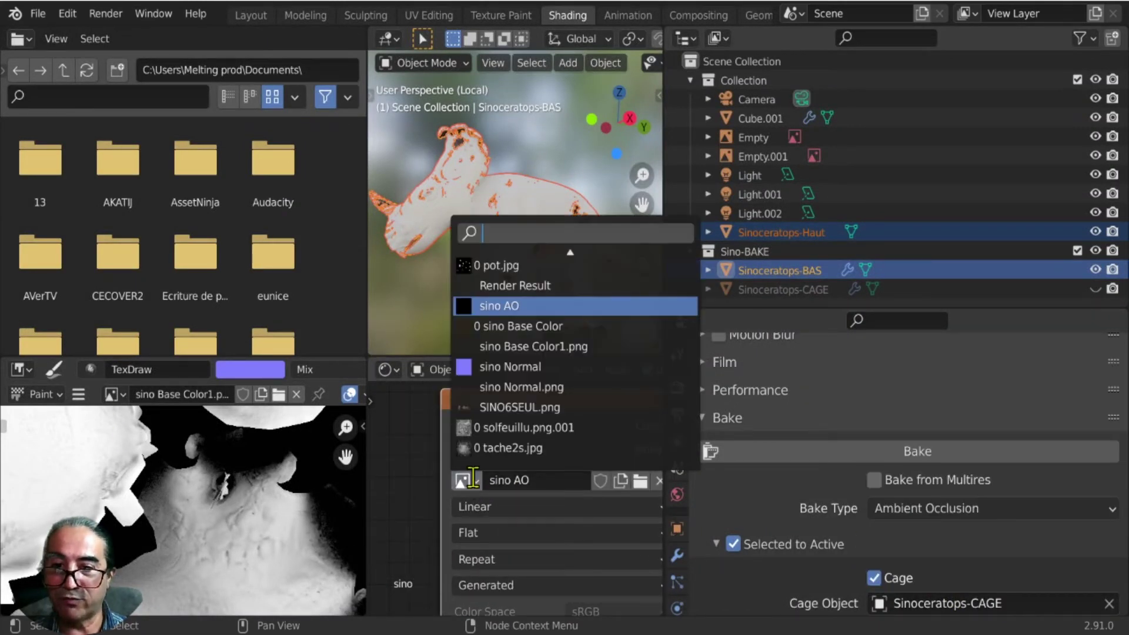
left_click(574, 326)
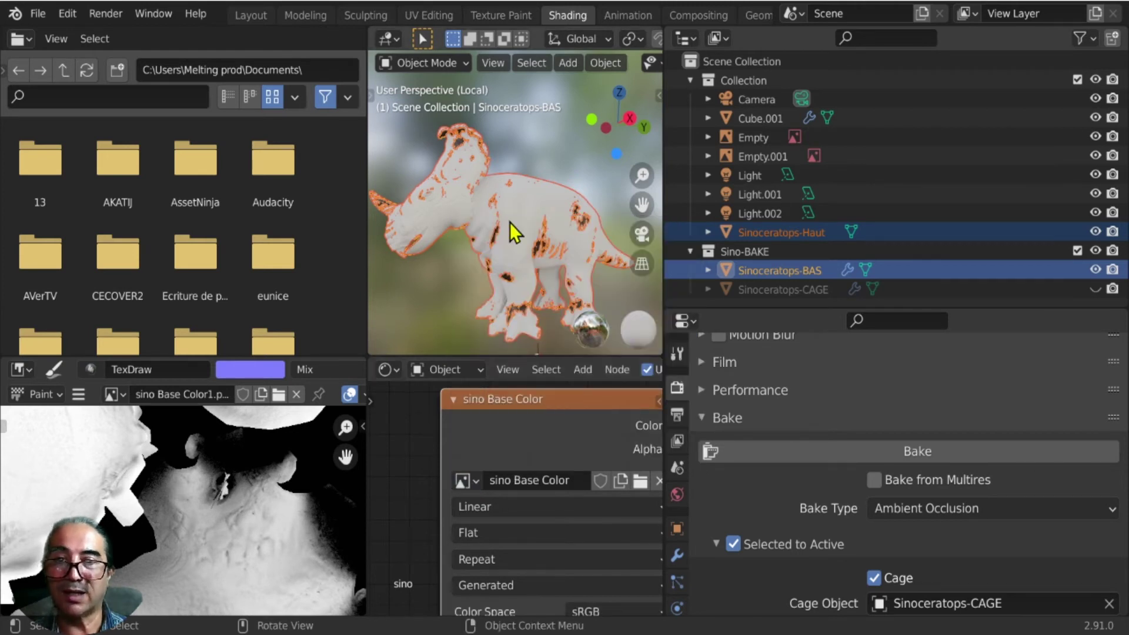
scroll(259, 499, "down", 3)
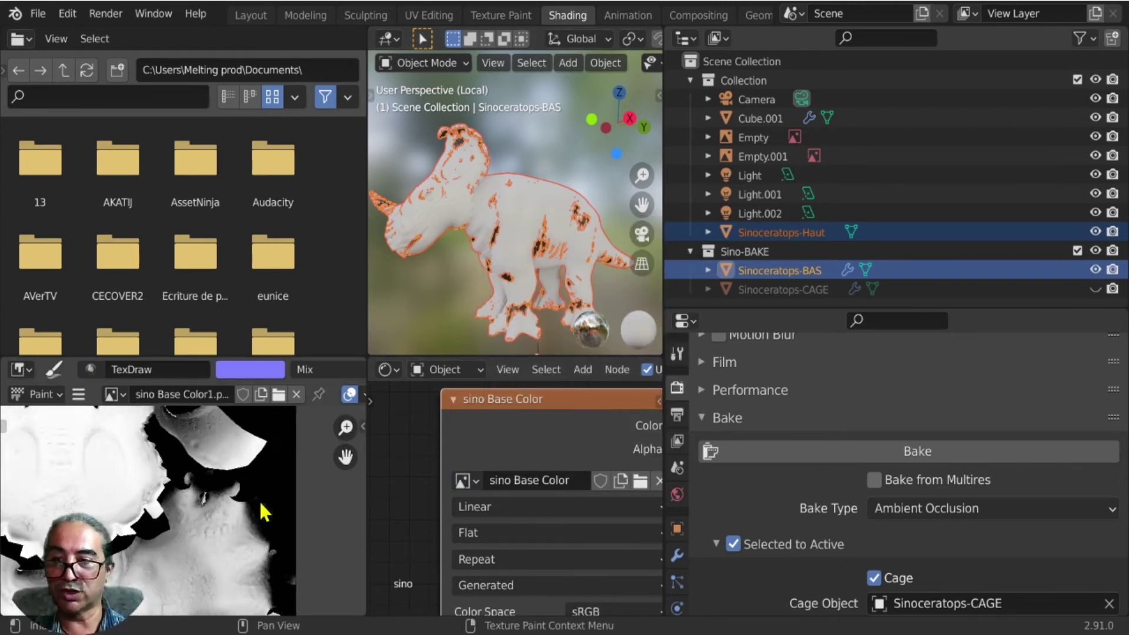
scroll(253, 502, "down", 2)
scroll(266, 499, "down", 2)
scroll(255, 548, "up", 3)
scroll(206, 542, "up", 2)
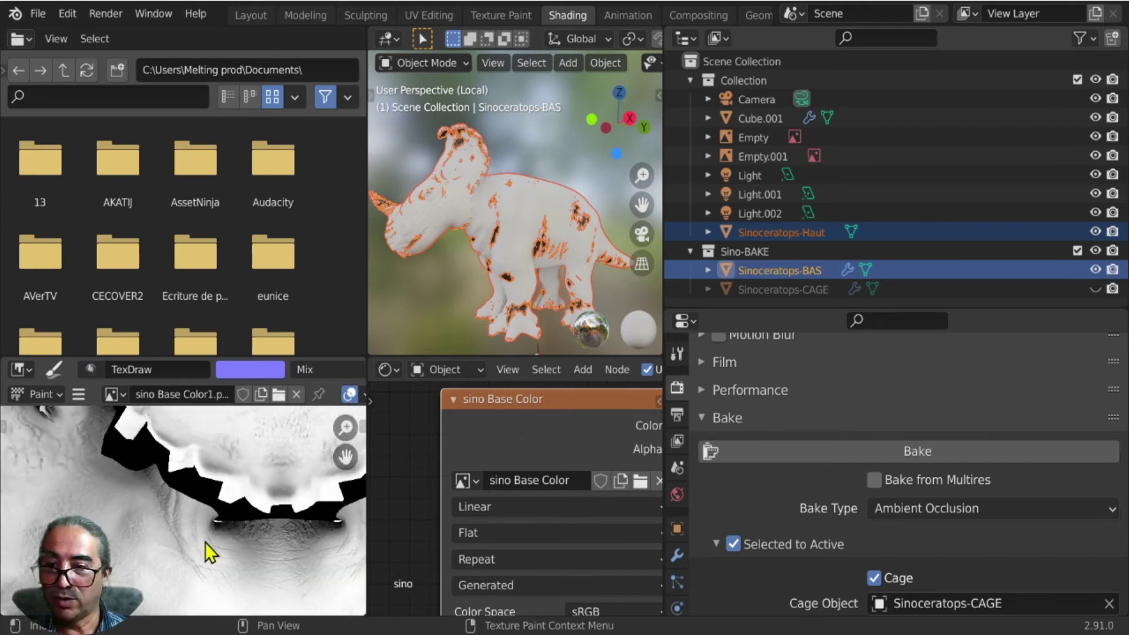
scroll(195, 499, "up", 1)
Maximize the image editor and zoom in on the white streak in the base colour texture.
key("ctrl+space")
scroll(753, 376, "up", 2)
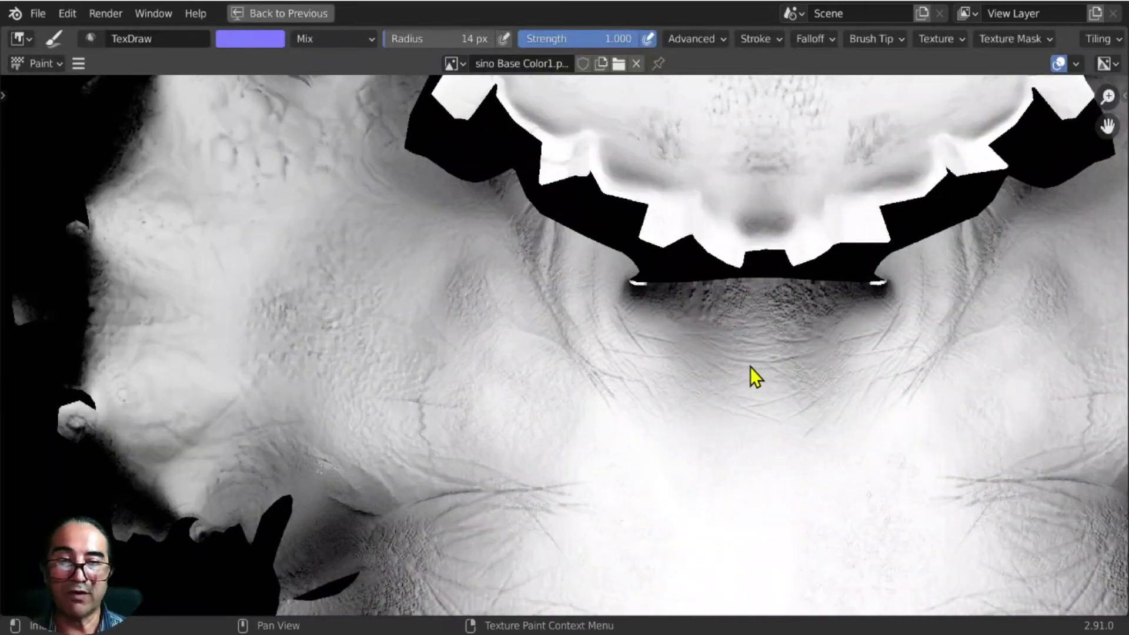
scroll(538, 347, "up", 2)
scroll(539, 383, "up", 2)
middle_click_drag(539, 383, 601, 234)
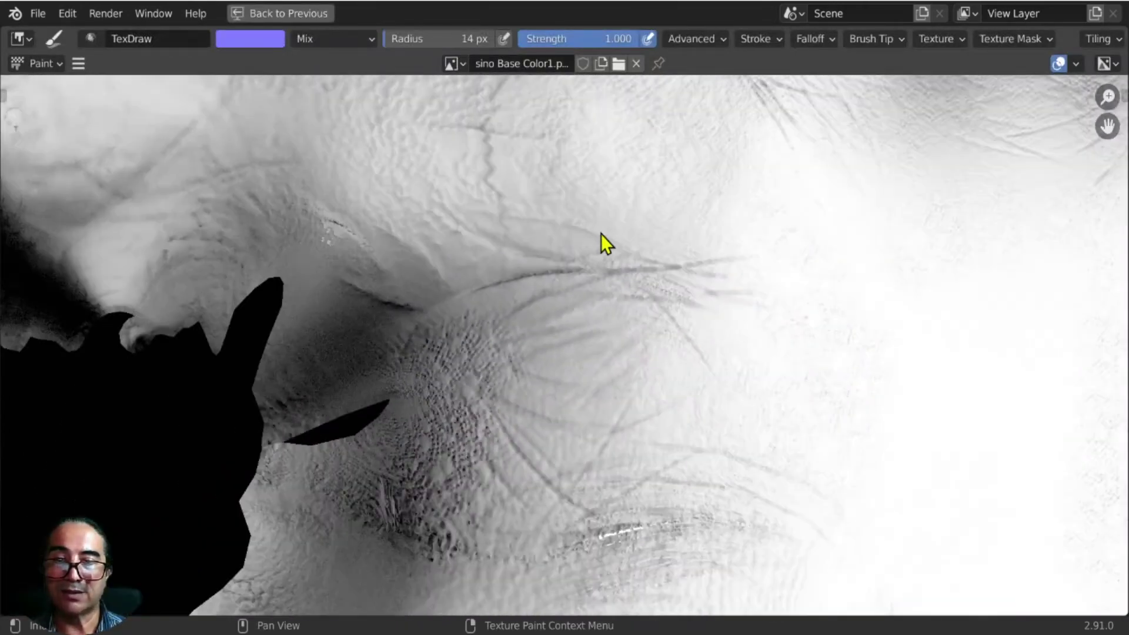
middle_click_drag(563, 373, 445, 309)
scroll(558, 468, "up", 3)
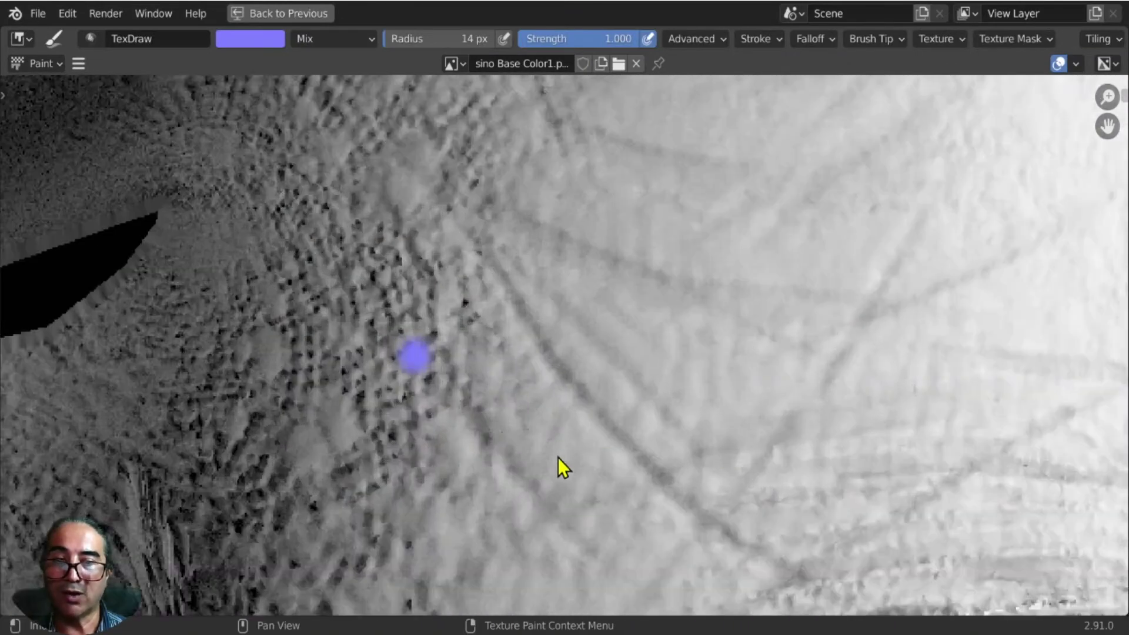
scroll(630, 453, "down", 4)
scroll(552, 406, "up", 2)
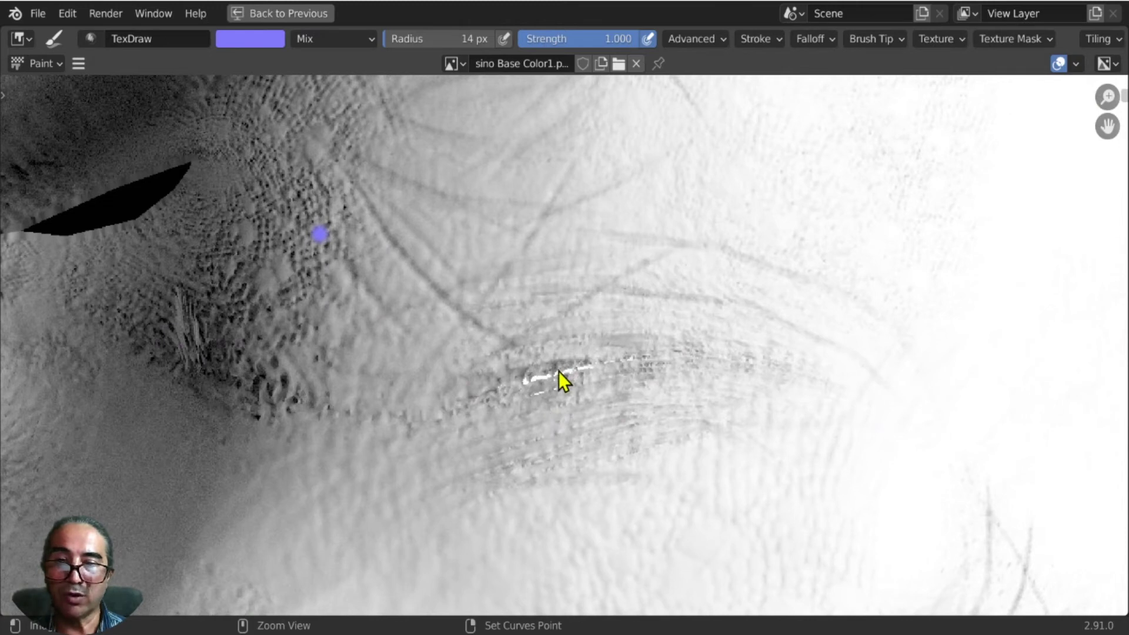
scroll(559, 372, "up", 3)
scroll(623, 397, "down", 3)
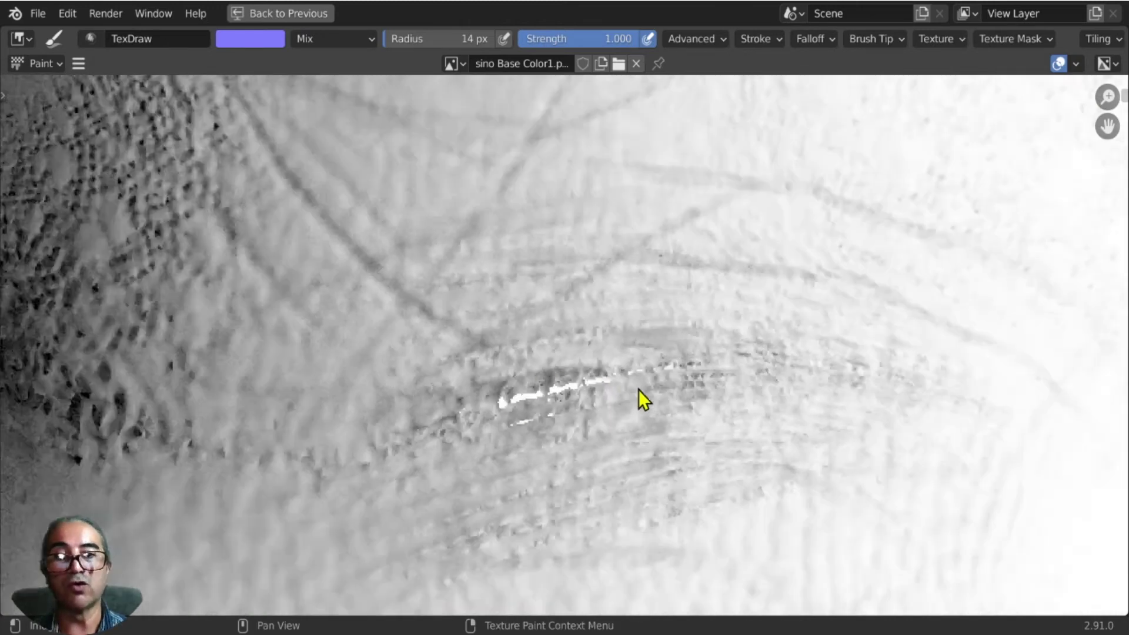
Undo stray dabs and paint a grey patch sampled from surrounding skin with the 14 px TexDraw brush.
left_click(78, 63)
left_click(472, 328)
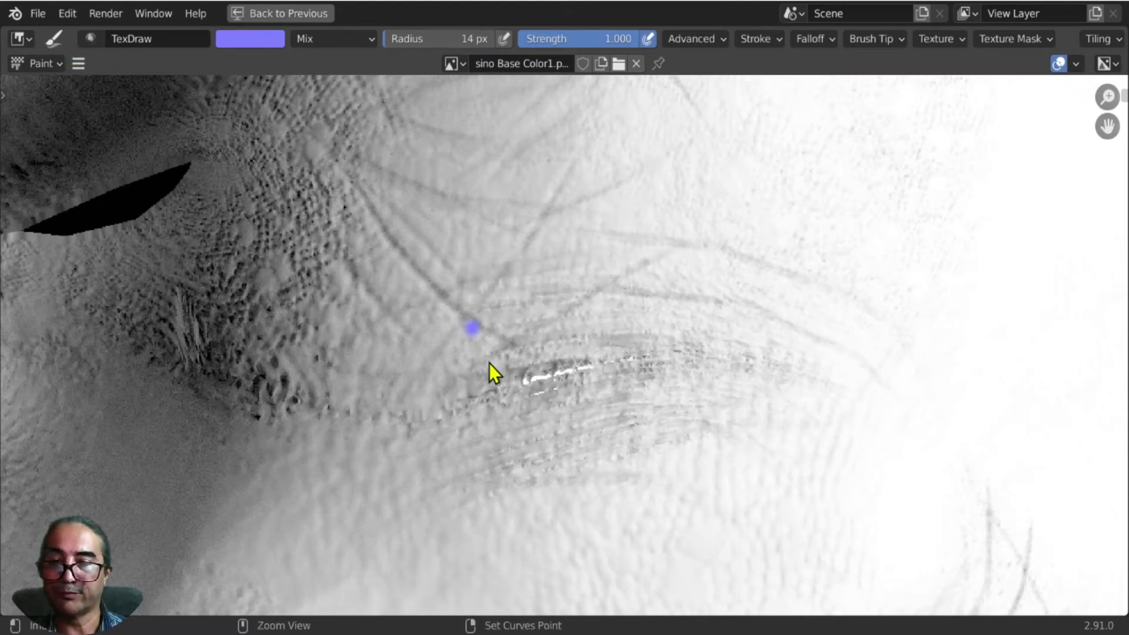
key("ctrl+z")
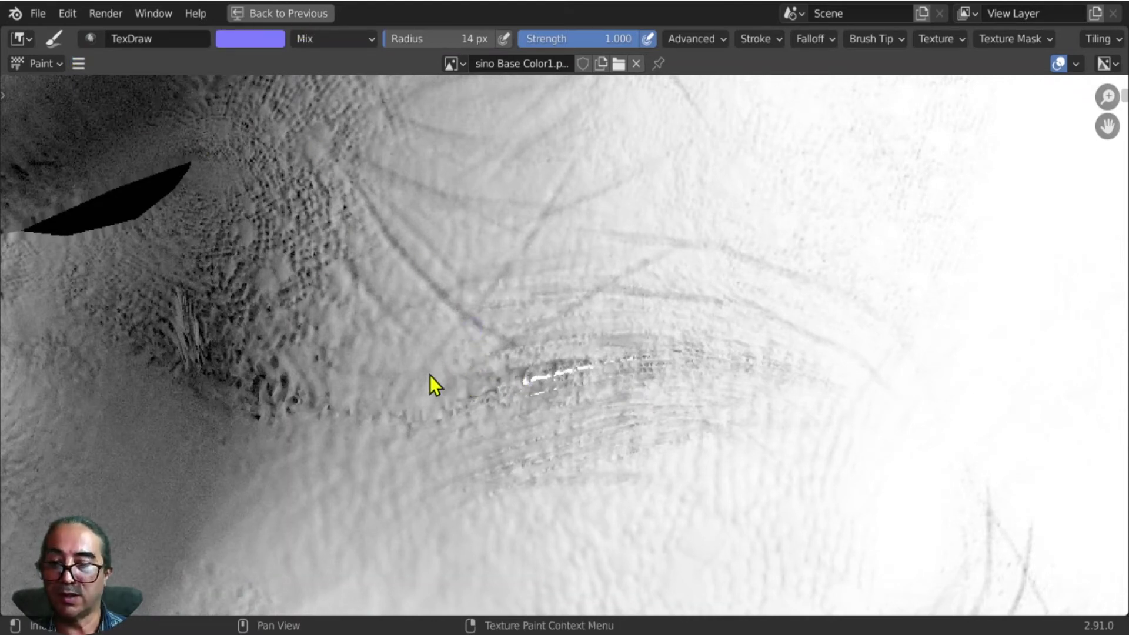
key("s")
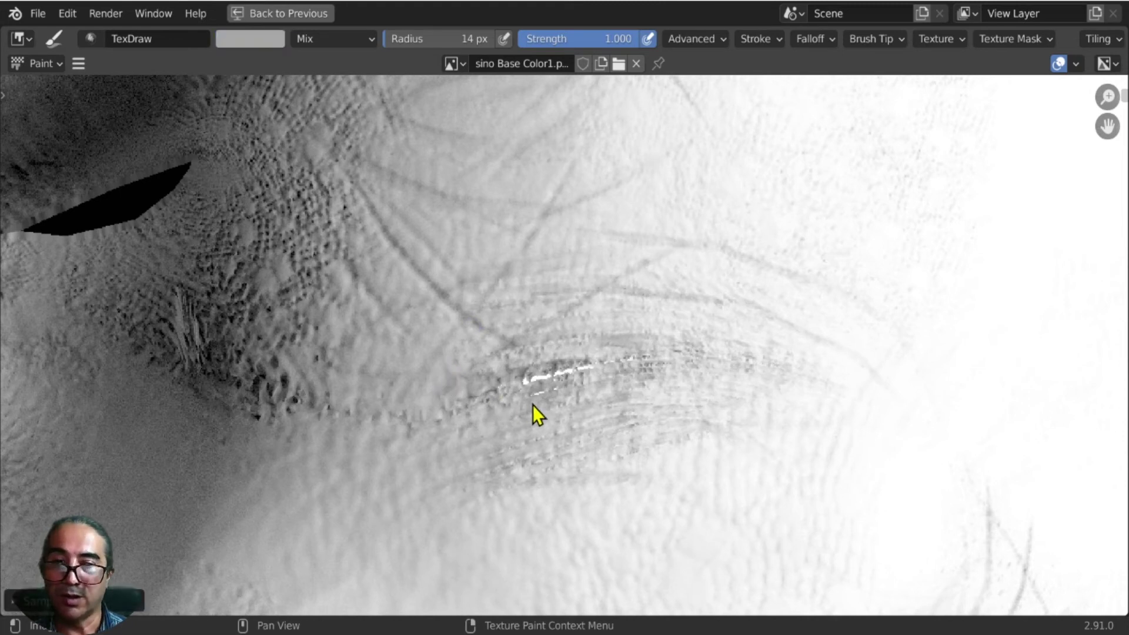
scroll(521, 418, "up", 2)
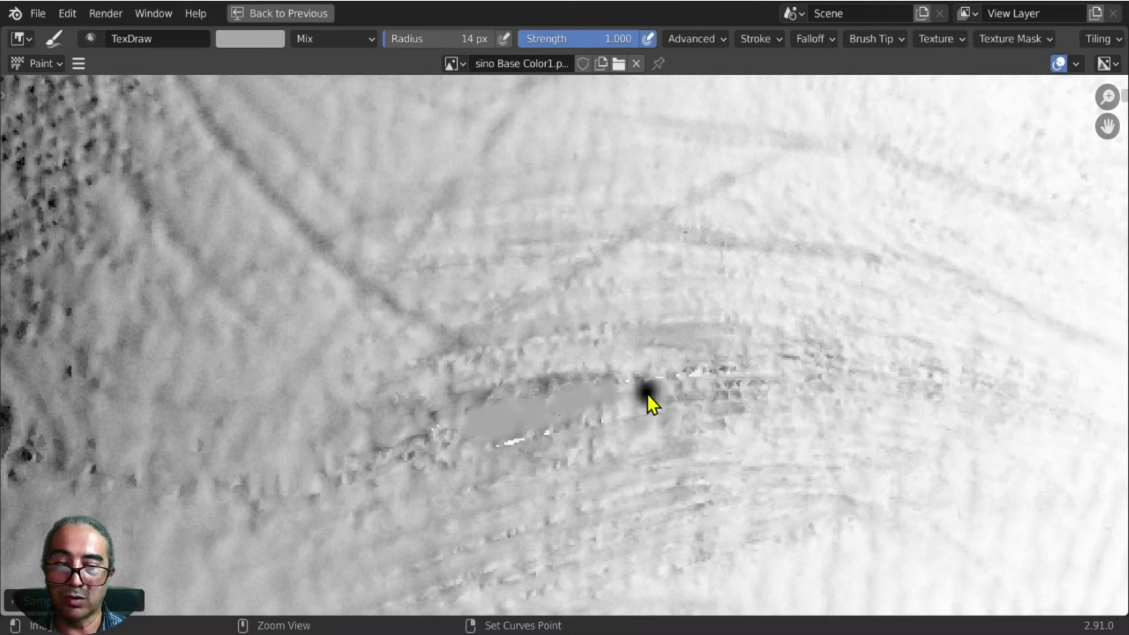
key("ctrl+z")
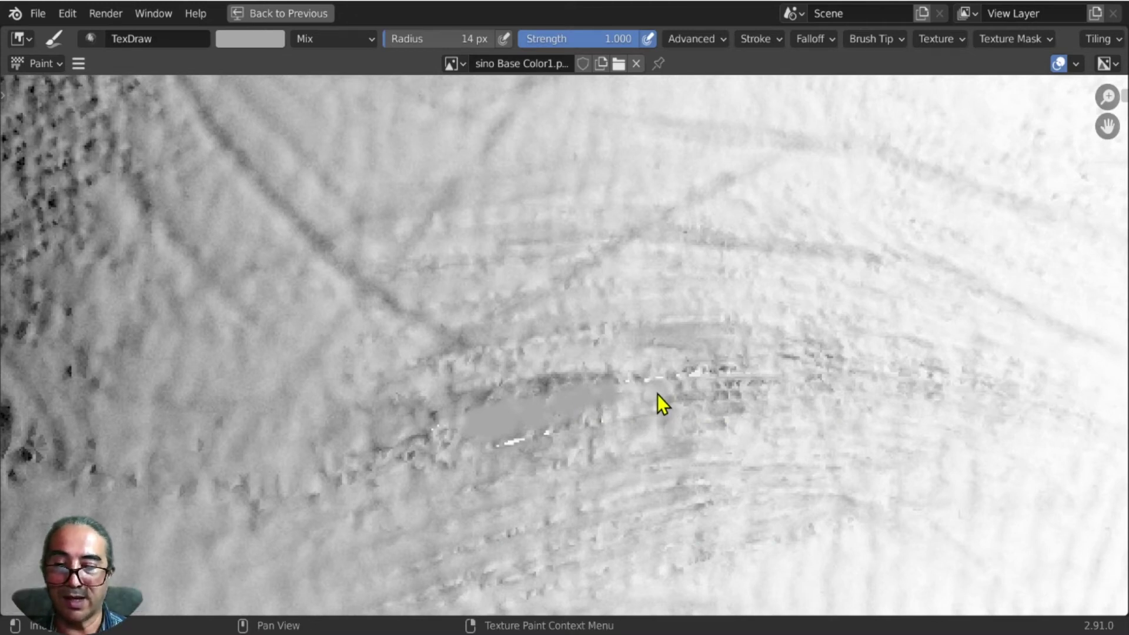
key("s")
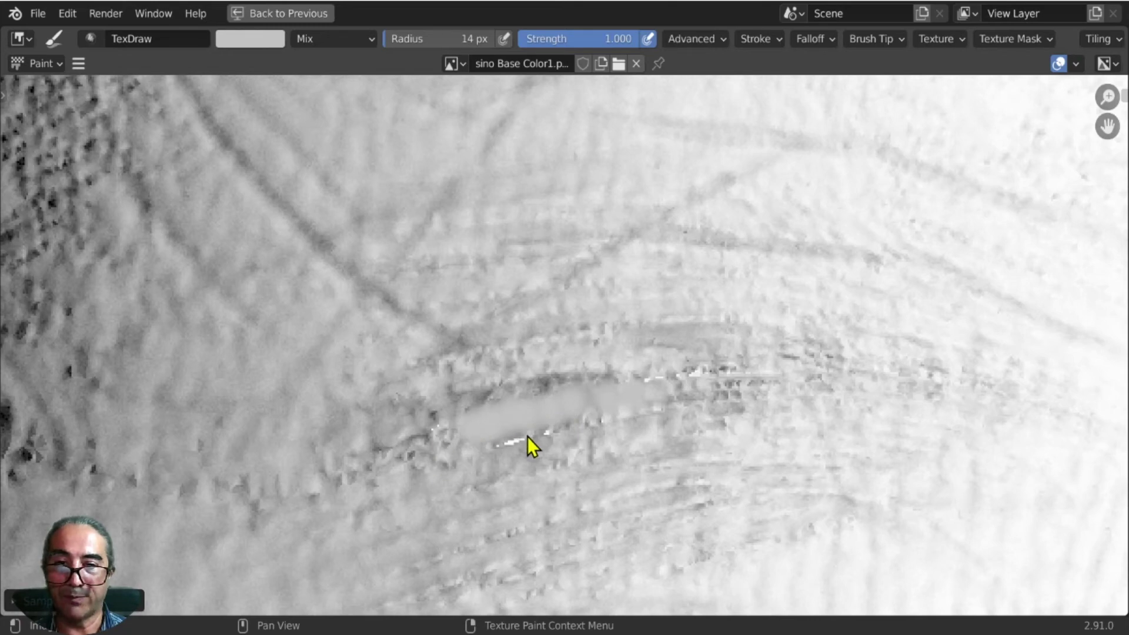
scroll(527, 444, "up", 1)
scroll(674, 406, "down", 3)
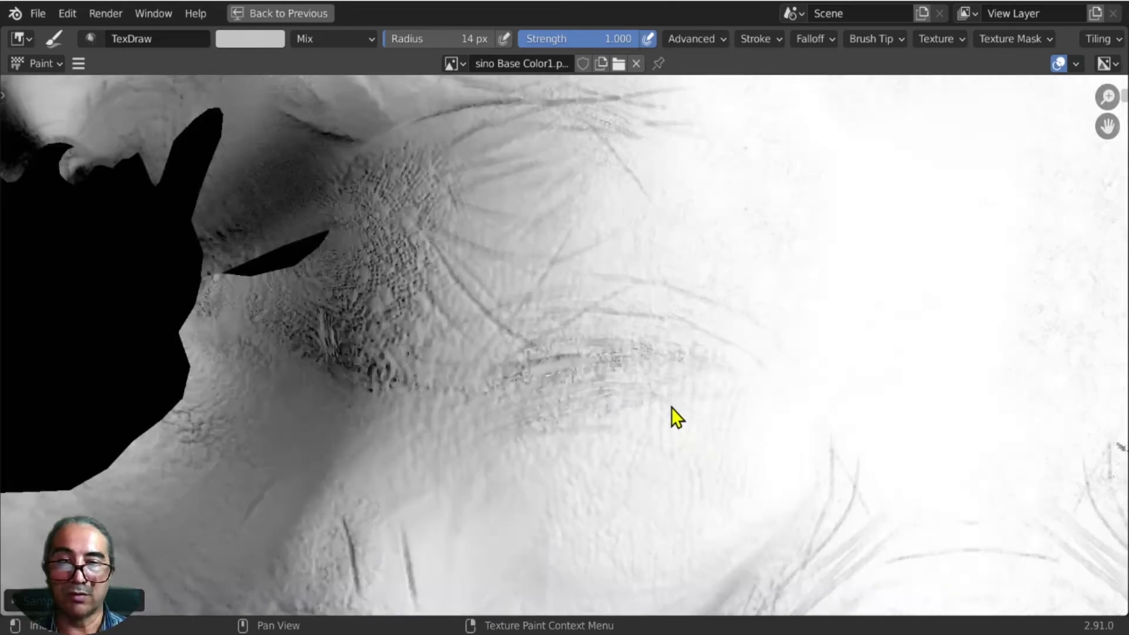
scroll(634, 462, "down", 2)
mouse_move(403, 323)
middle_mouse_down()
mouse_move(624, 496)
mouse_move(517, 549)
middle_mouse_up()
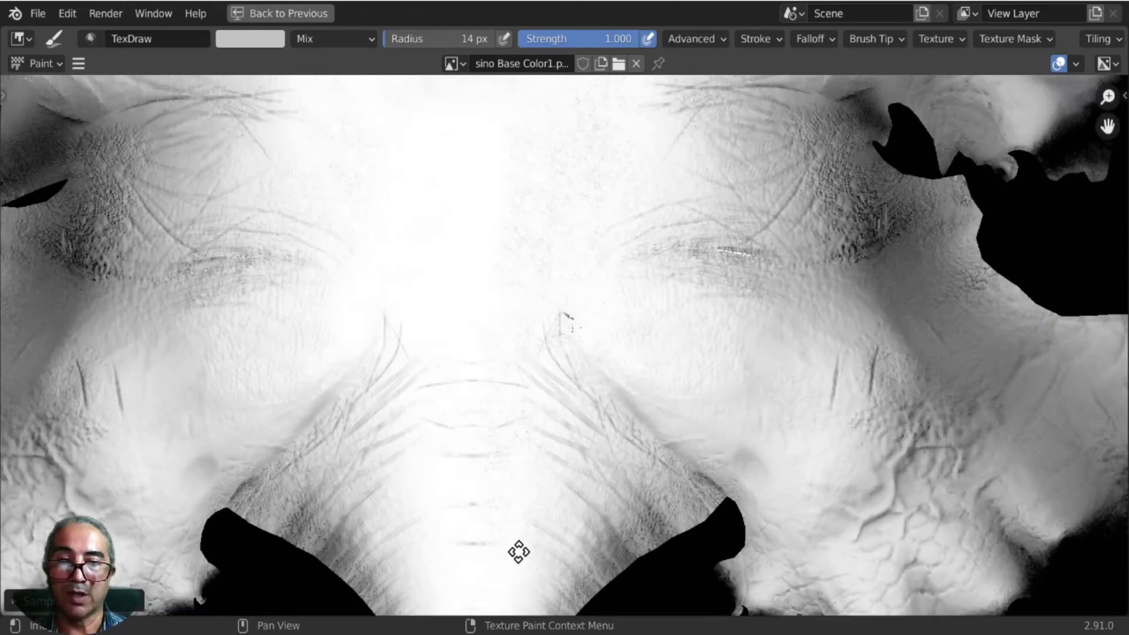
Sample white and paint over the small dark speck on the texture.
scroll(610, 347, "up", 3)
scroll(581, 248, "up", 1)
key("s")
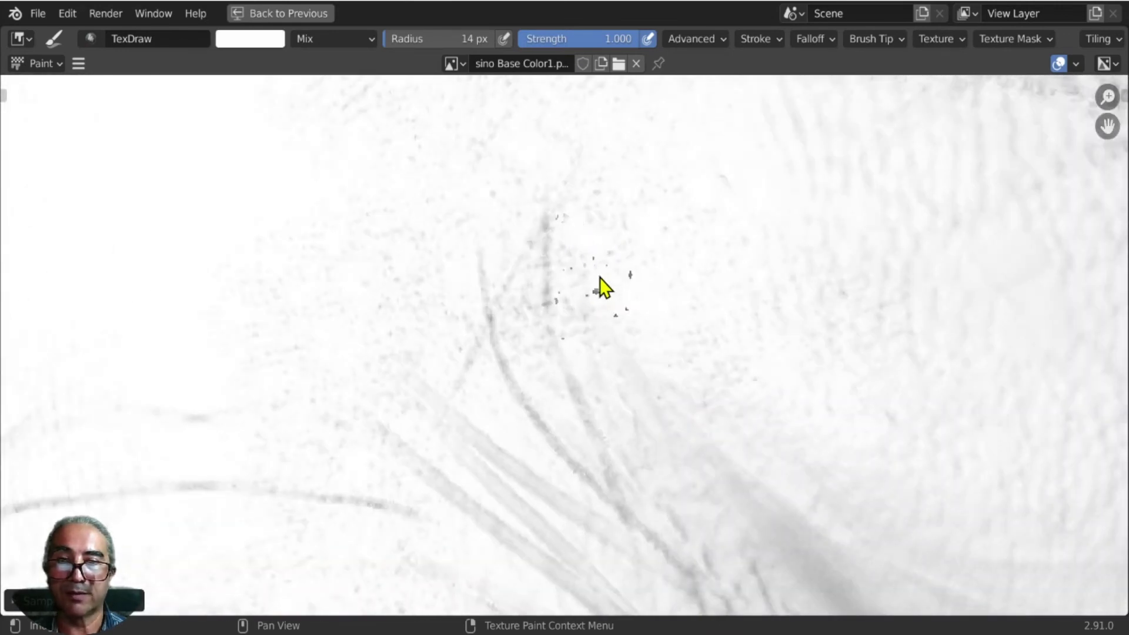
left_click_drag(630, 275, 630, 300)
key("Home")
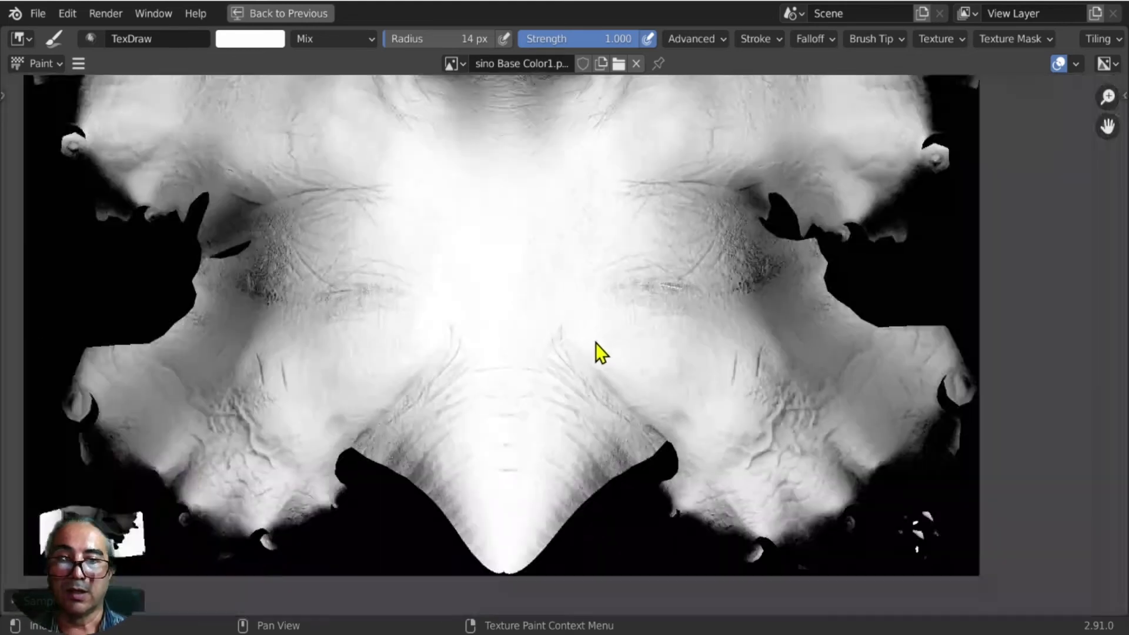
Sample dark grey beside the eye socket and paint over part of the white streak.
mouse_move(733, 305)
middle_mouse_down()
mouse_move(760, 552)
mouse_move(787, 126)
mouse_move(798, 244)
middle_mouse_up()
scroll(235, 188, "up", 6)
middle_click_drag(236, 188, 704, 418)
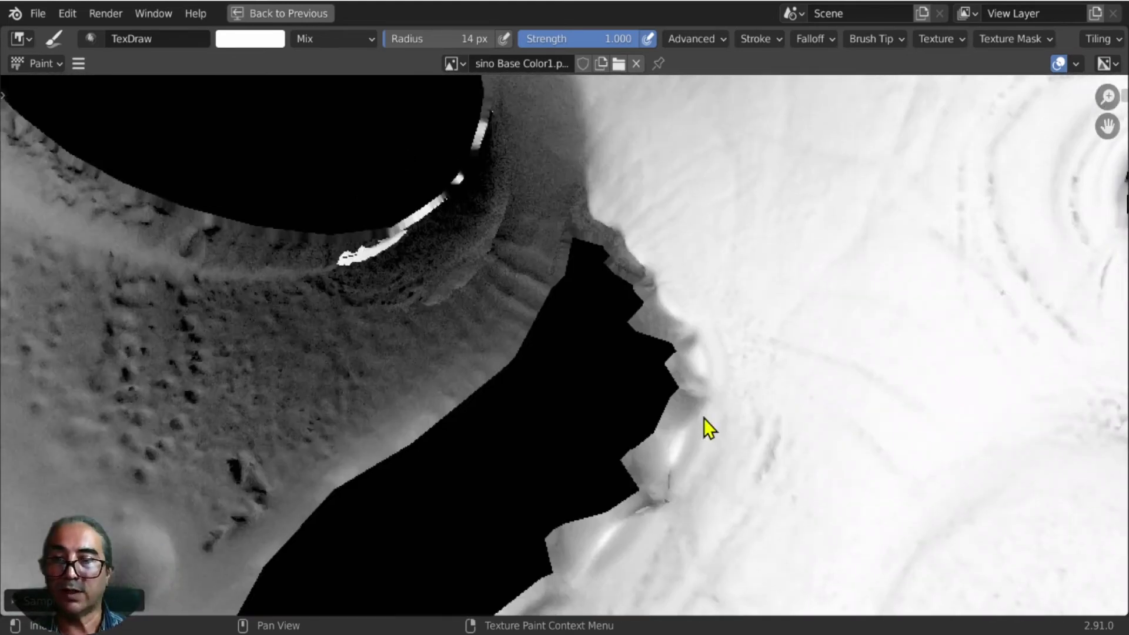
key("s")
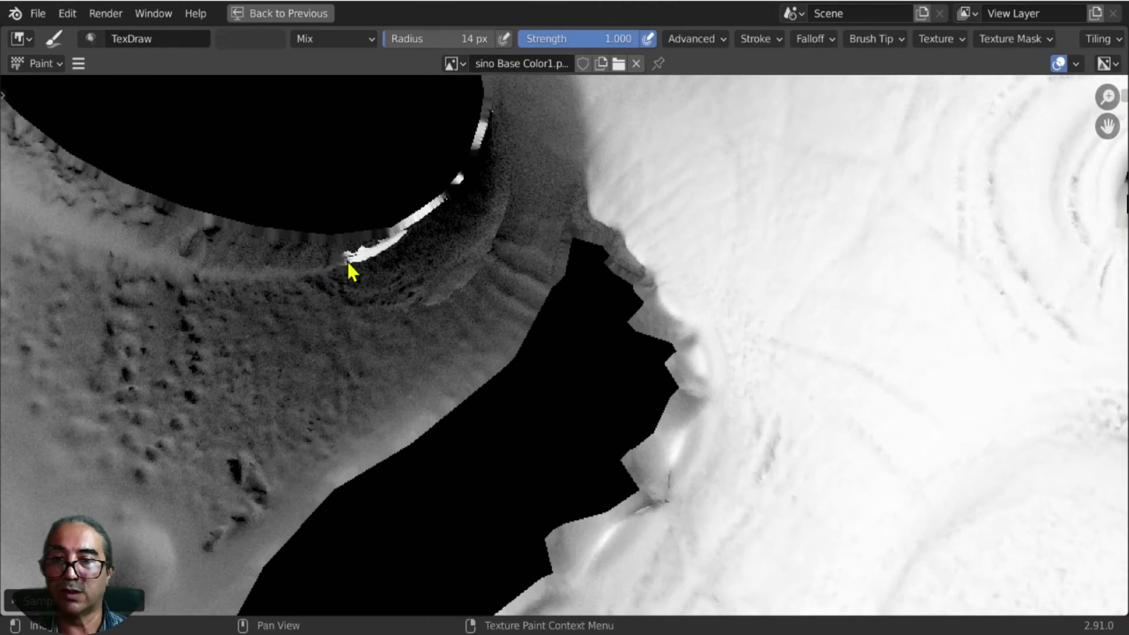
key("s")
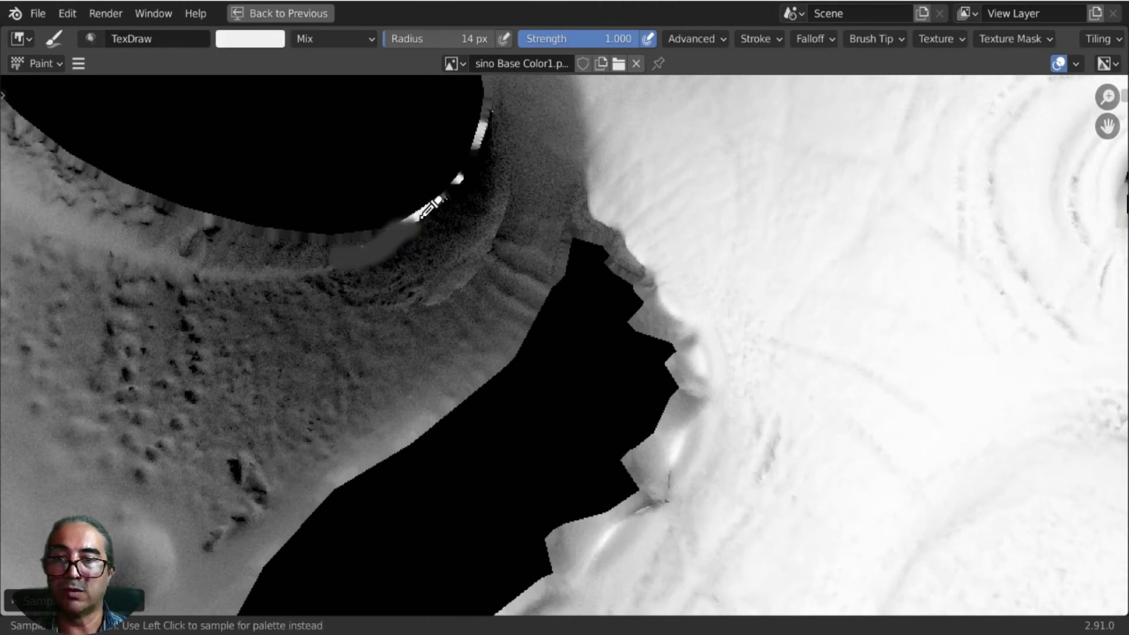
left_click_drag(406, 215, 435, 216)
key("s")
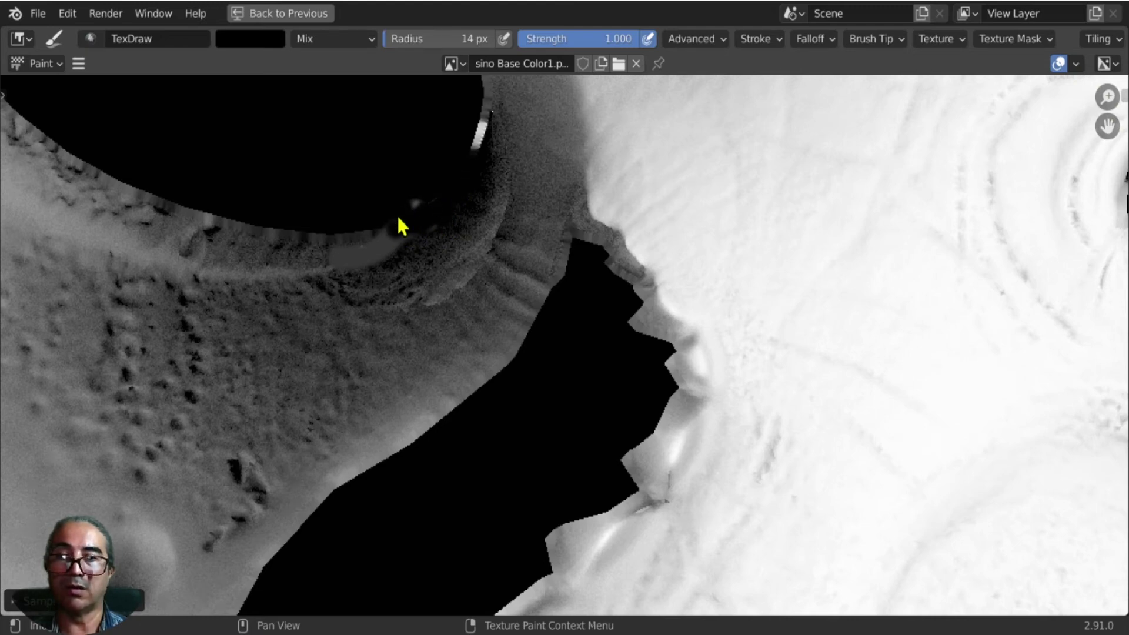
Resample dark grey and cover most of the remaining white streak along the eye socket rim.
scroll(470, 282, "down", 5)
scroll(610, 382, "down", 3)
scroll(653, 330, "up", 1)
scroll(794, 294, "up", 1)
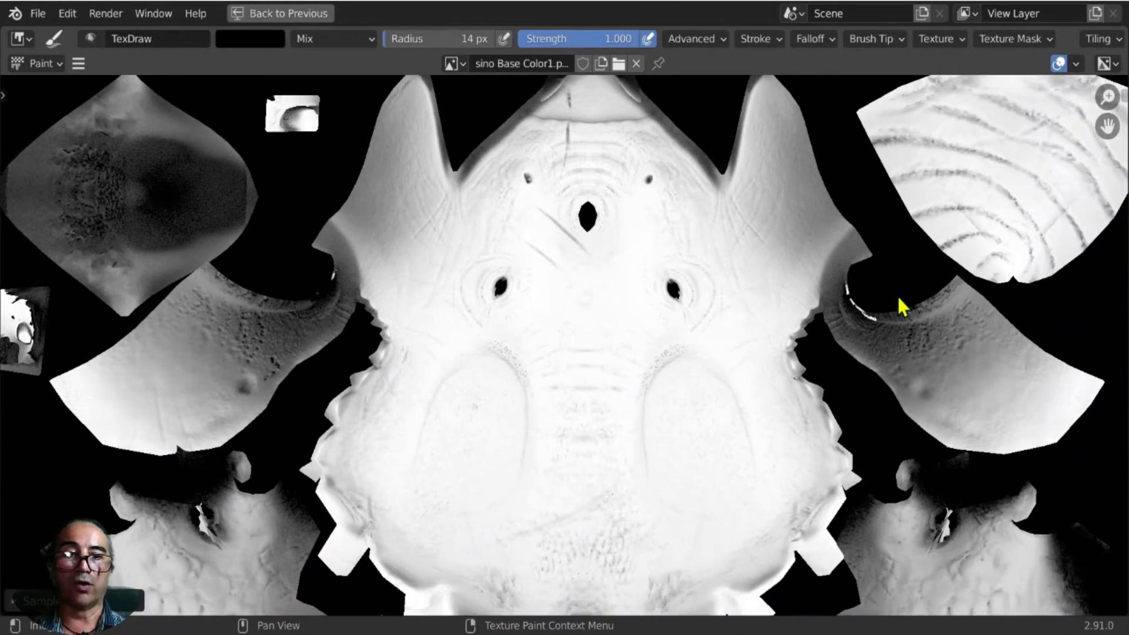
scroll(900, 303, "up", 3)
scroll(789, 298, "up", 2)
scroll(789, 298, "up", 3)
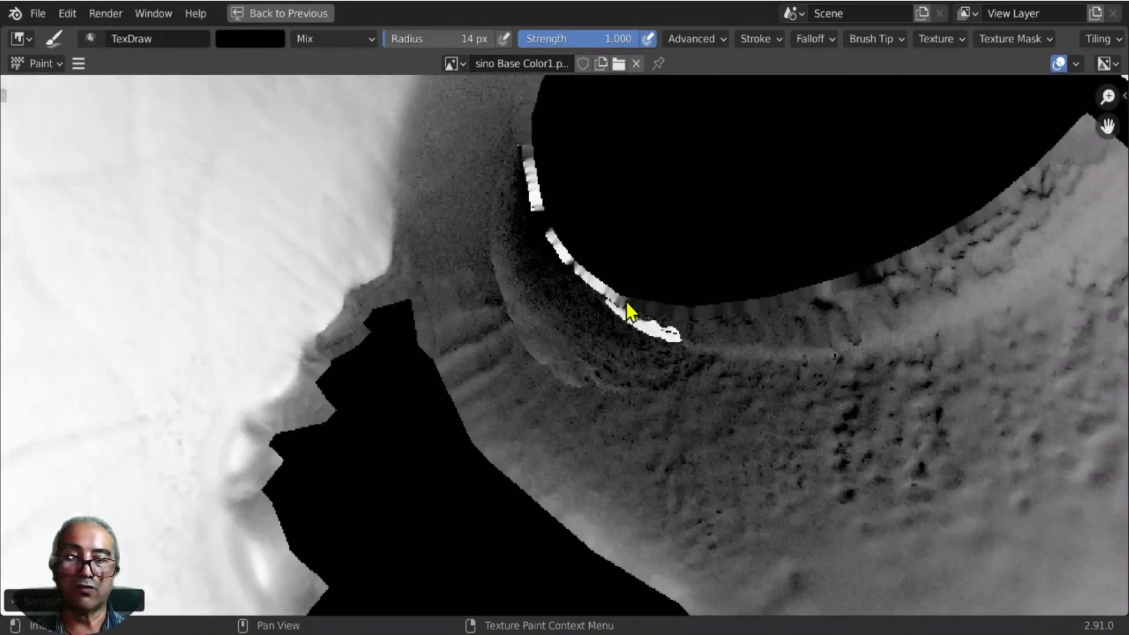
key("s")
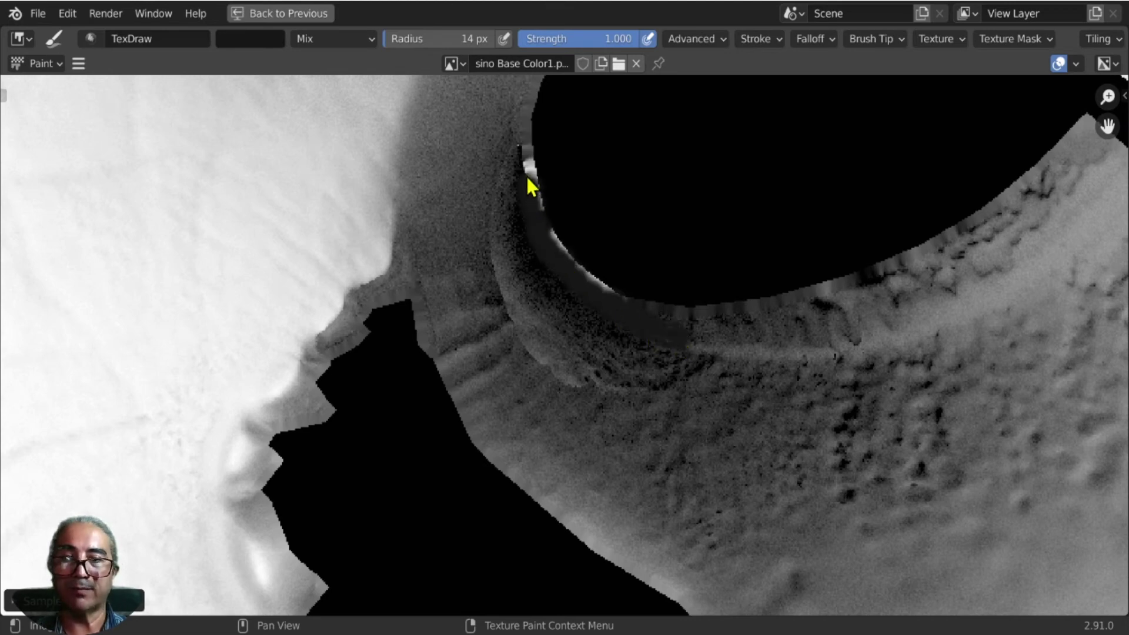
scroll(533, 155, "down", 3)
scroll(588, 326, "down", 3)
scroll(510, 341, "down", 2)
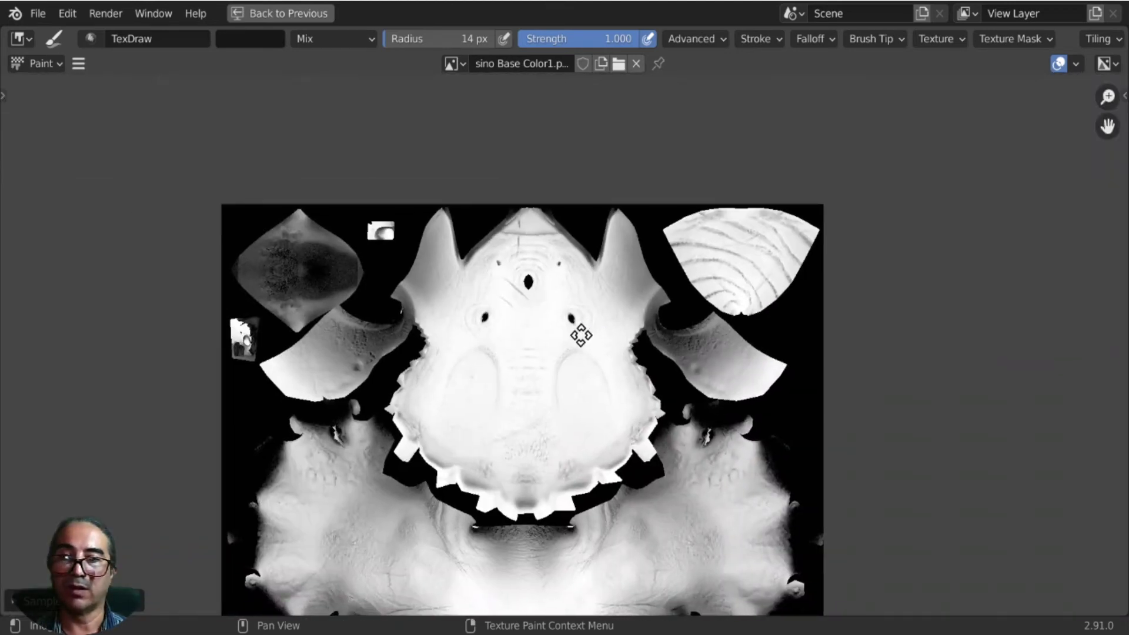
Leave the full-screen view and start Save As for the painted texture.
left_click(279, 17)
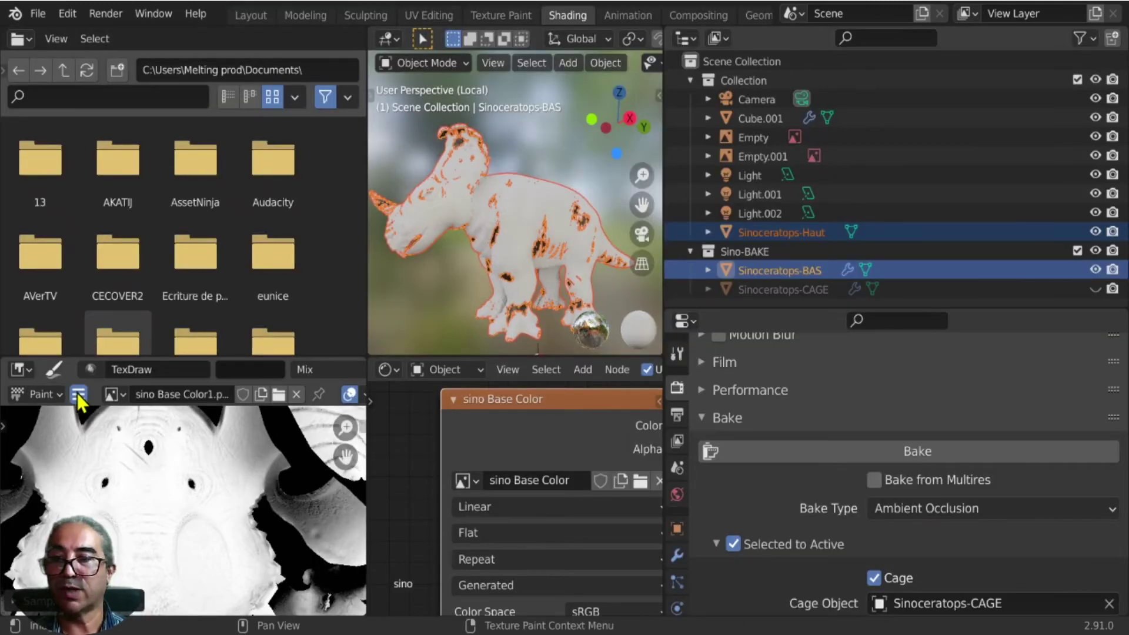
left_click(78, 394)
mouse_move(113, 435)
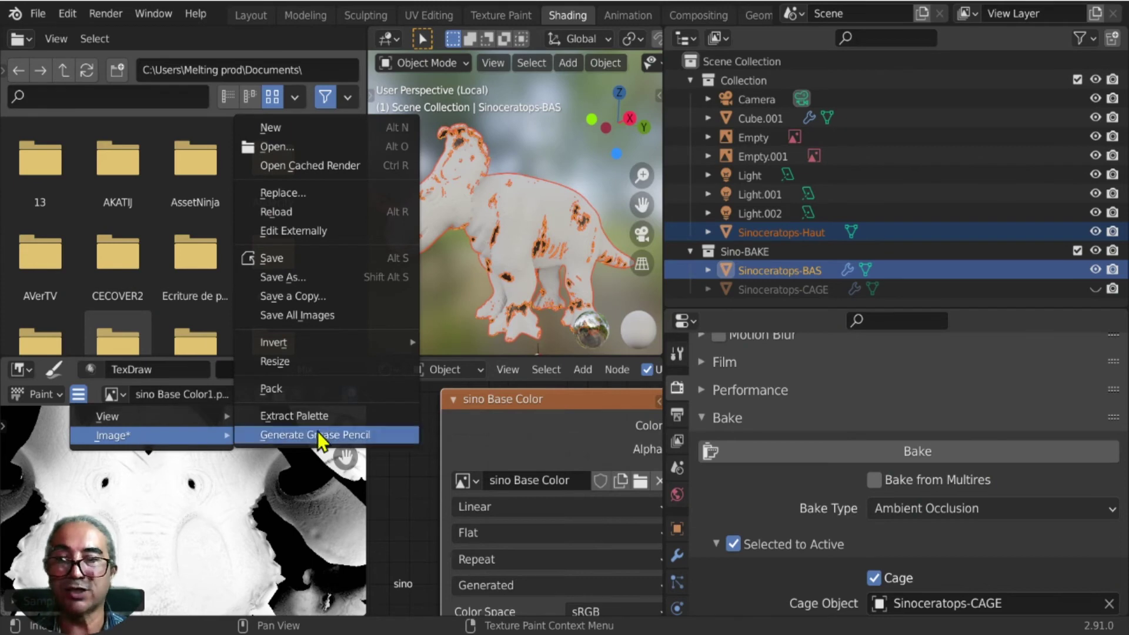
left_click(319, 278)
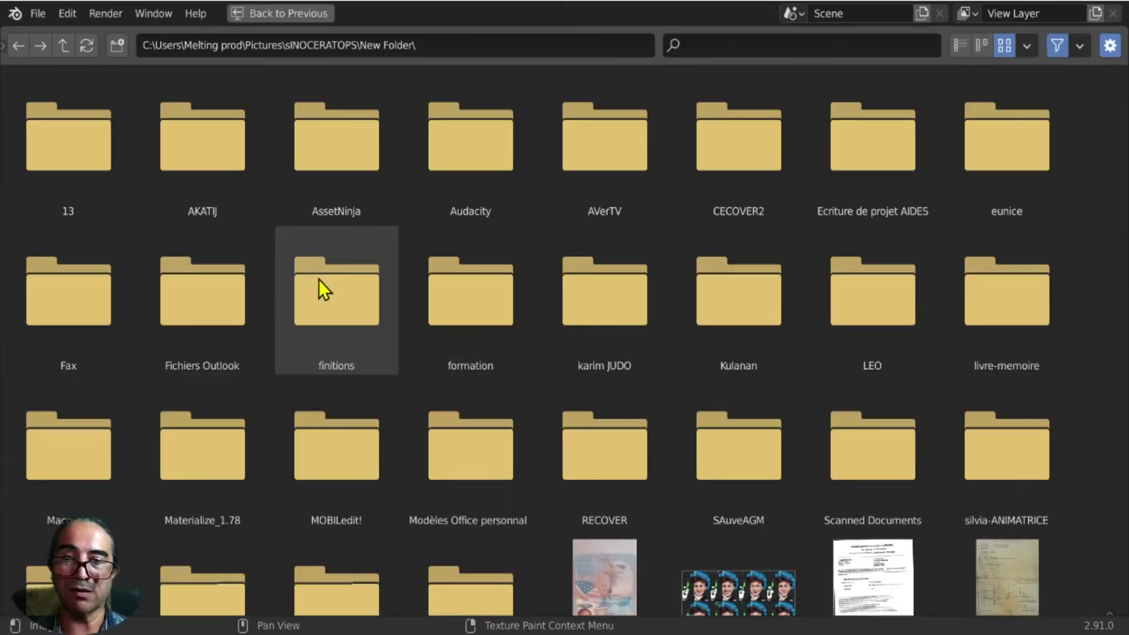
Create a TexturesSINO folder inside sINOCERATOPS and open it.
left_click(65, 45)
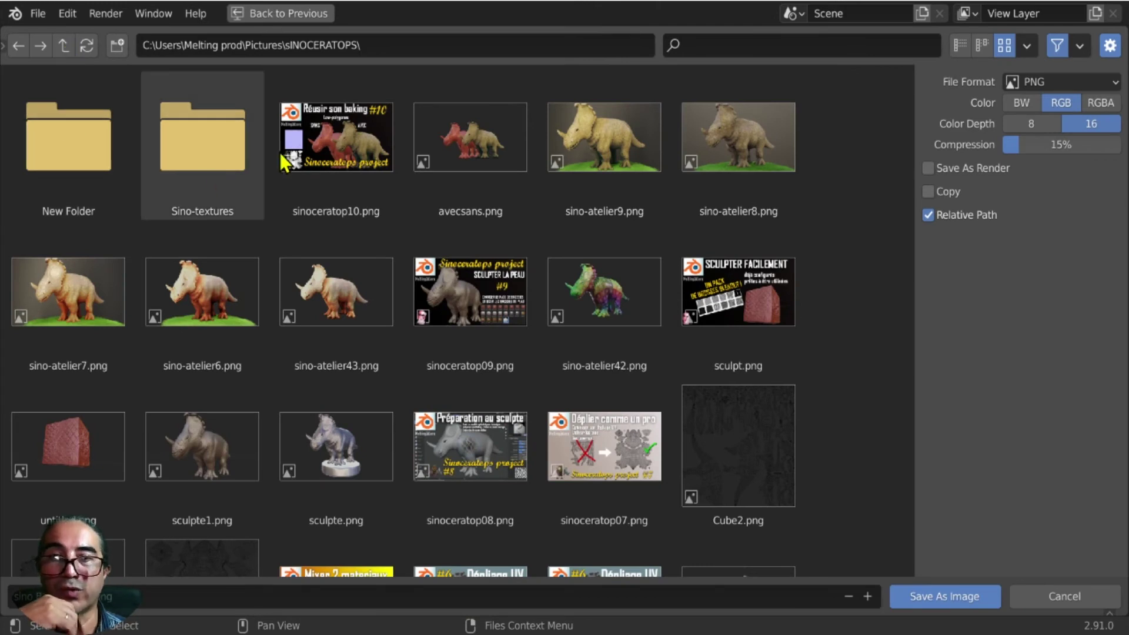
left_click(116, 45)
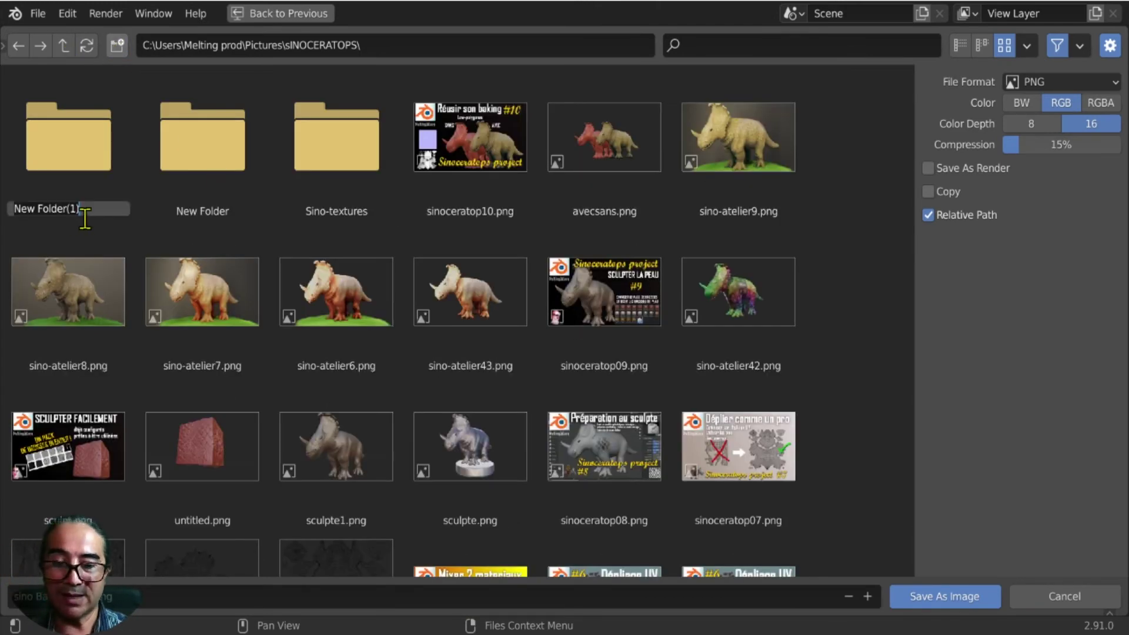
key("BackSpace")
type("Text")
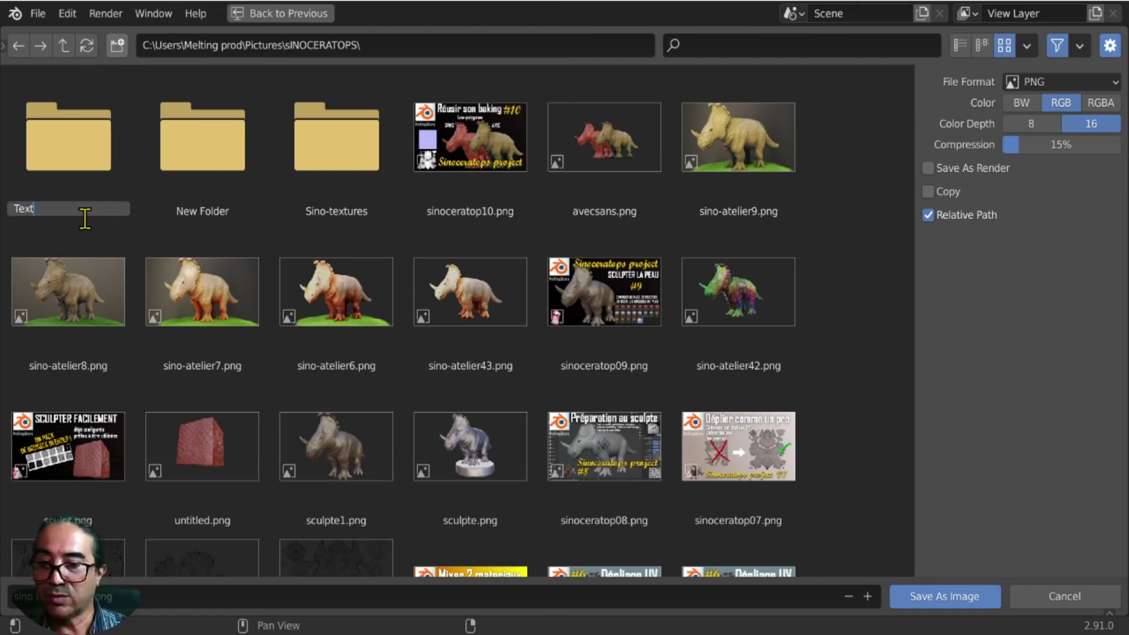
type("ruresuresSINO")
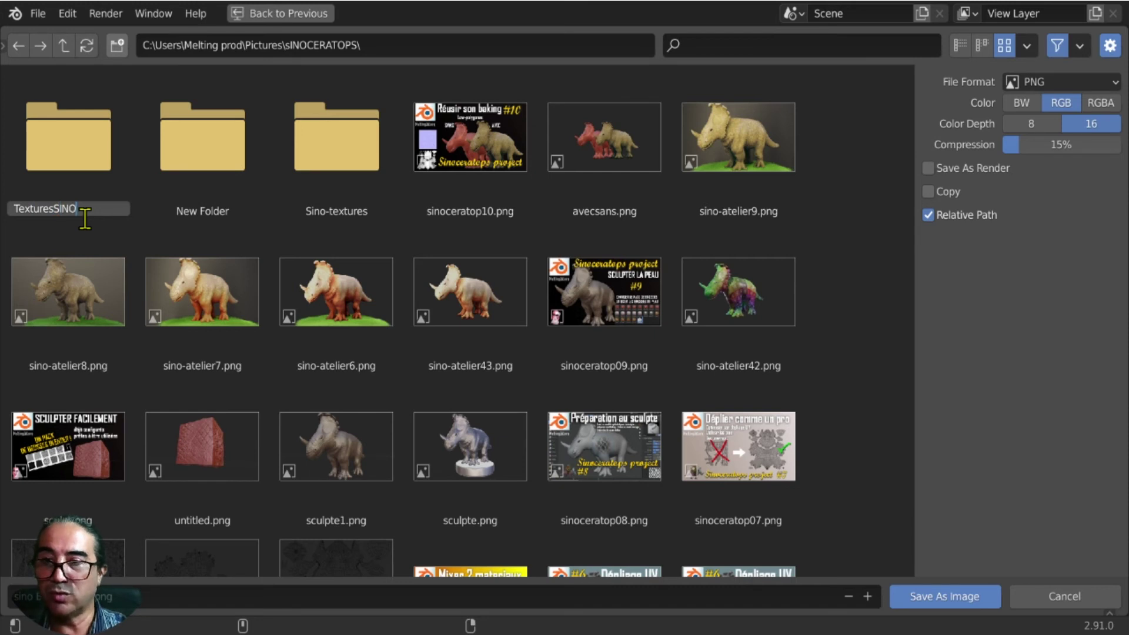
key("Return")
double_click(90, 163)
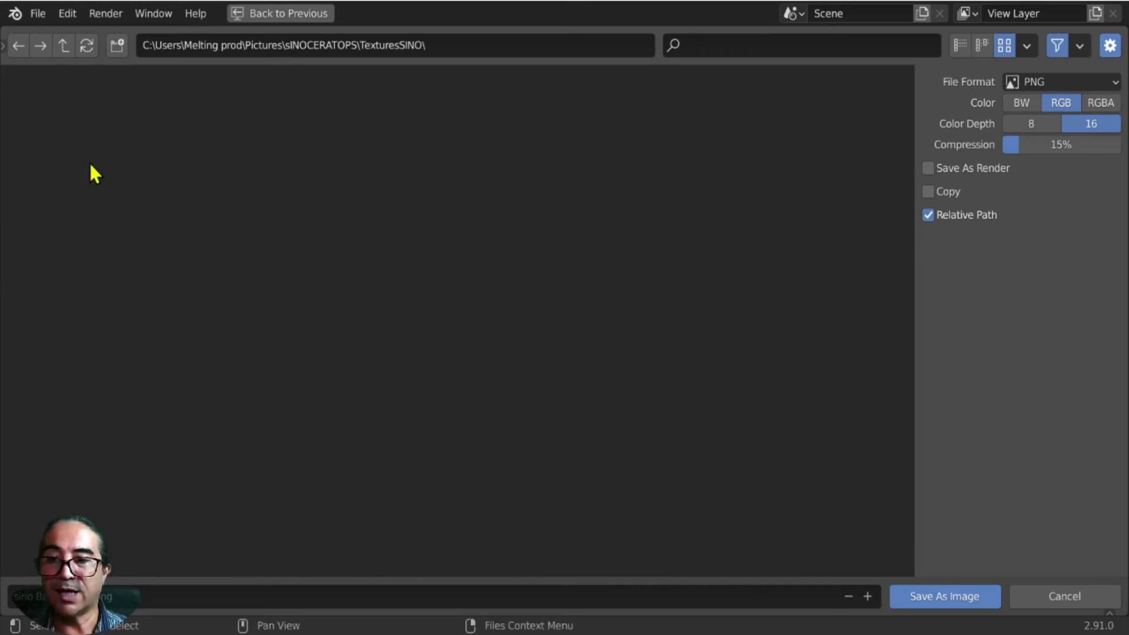
Save the texture image to TexturesSINO, then hide Sinoceratops-Haut and exclude it from rendering.
left_click(944, 598)
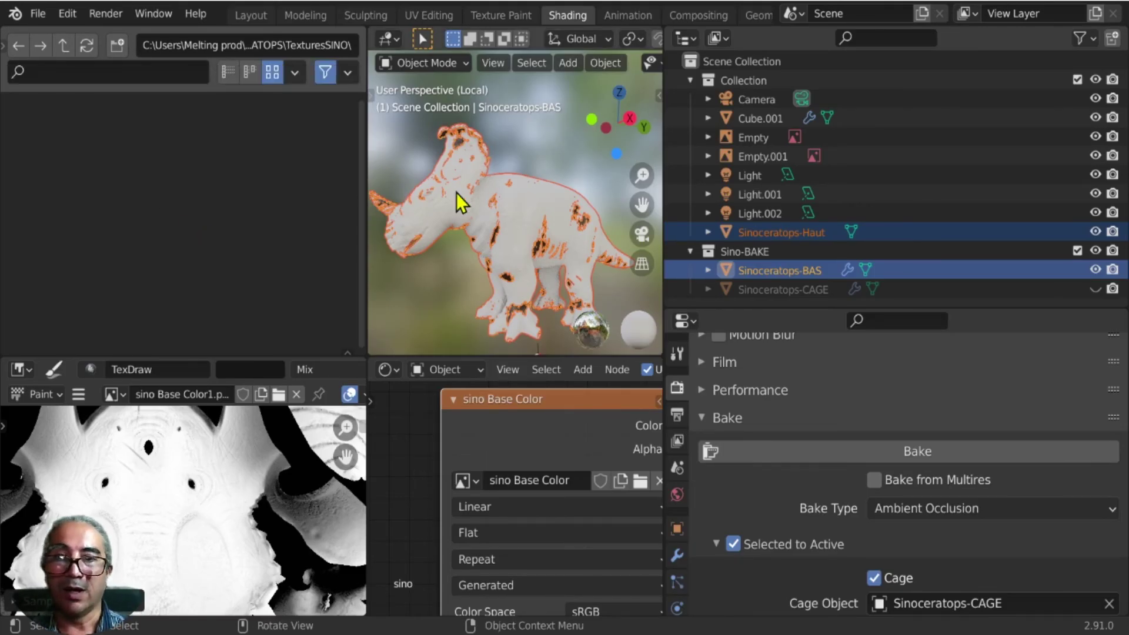
left_click(1095, 231)
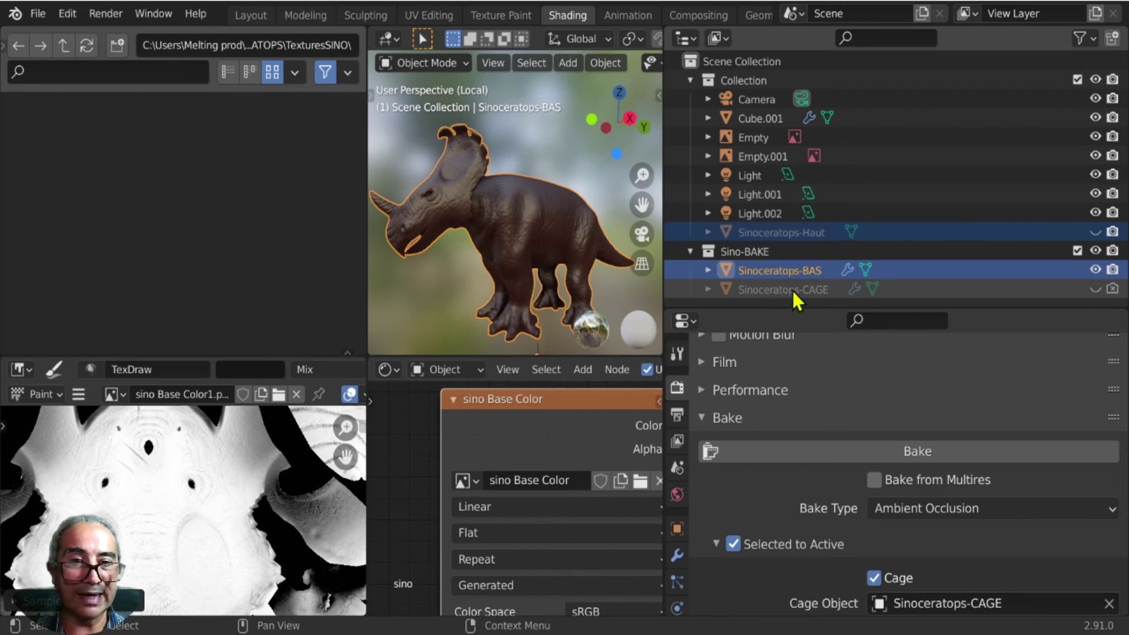
left_click(1113, 232)
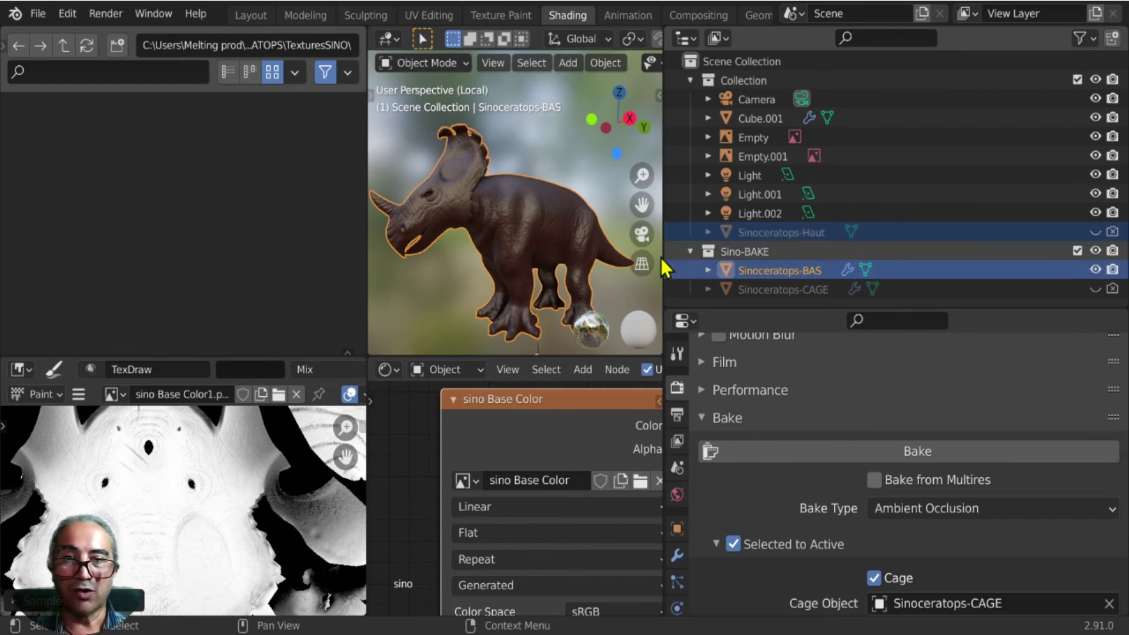
Widen the viewport and assign sino Base Color1.png to the Image Texture node.
left_click_drag(368, 222, 126, 222)
scroll(323, 201, "up", 5)
scroll(396, 241, "down", 2)
scroll(335, 240, "down", 2)
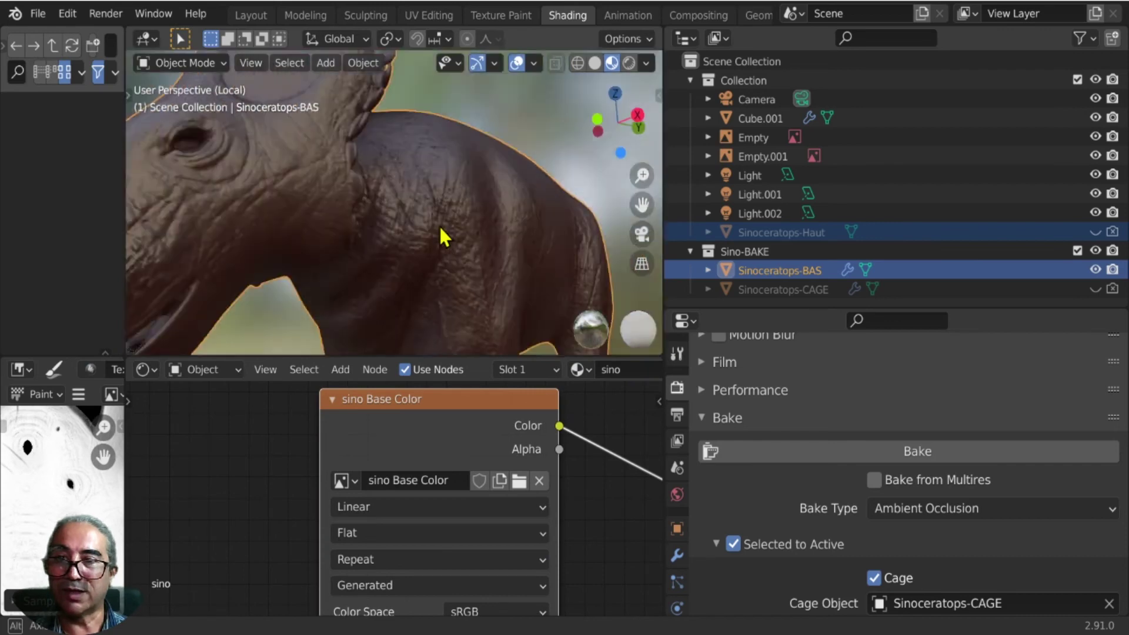
scroll(441, 235, "down", 3)
scroll(449, 496, "down", 2)
scroll(359, 493, "up", 2)
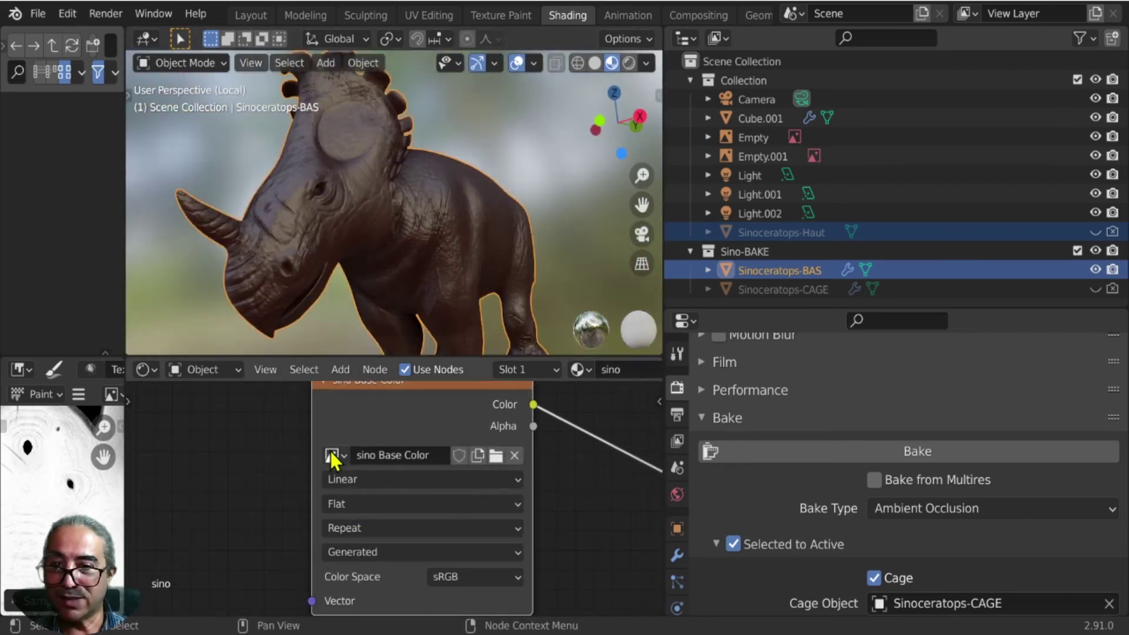
left_click(334, 456)
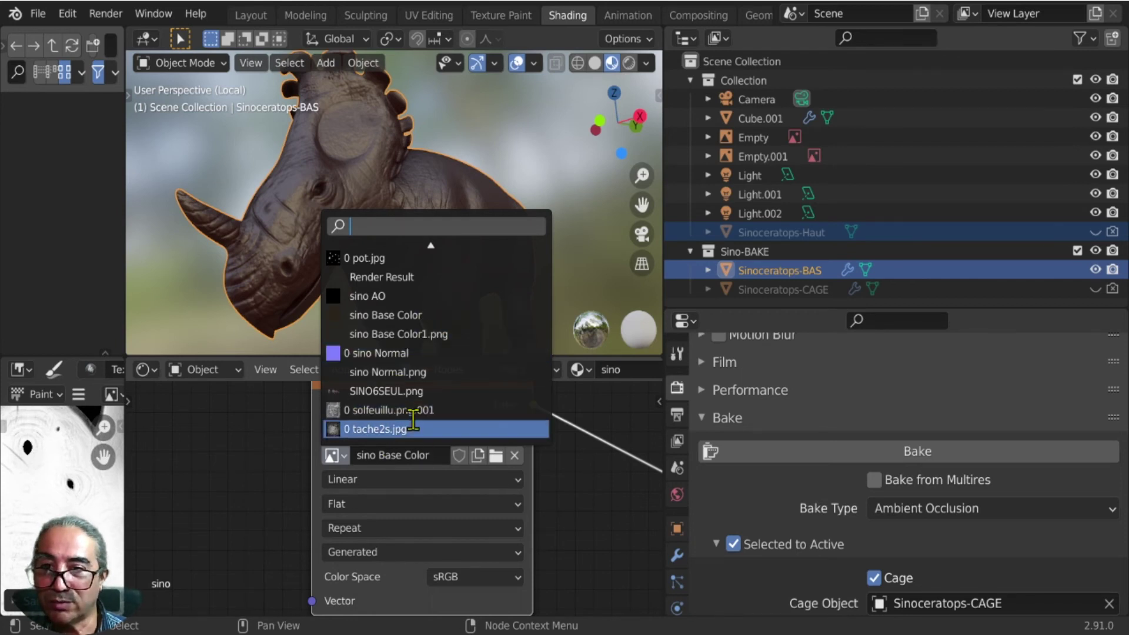
left_click(432, 335)
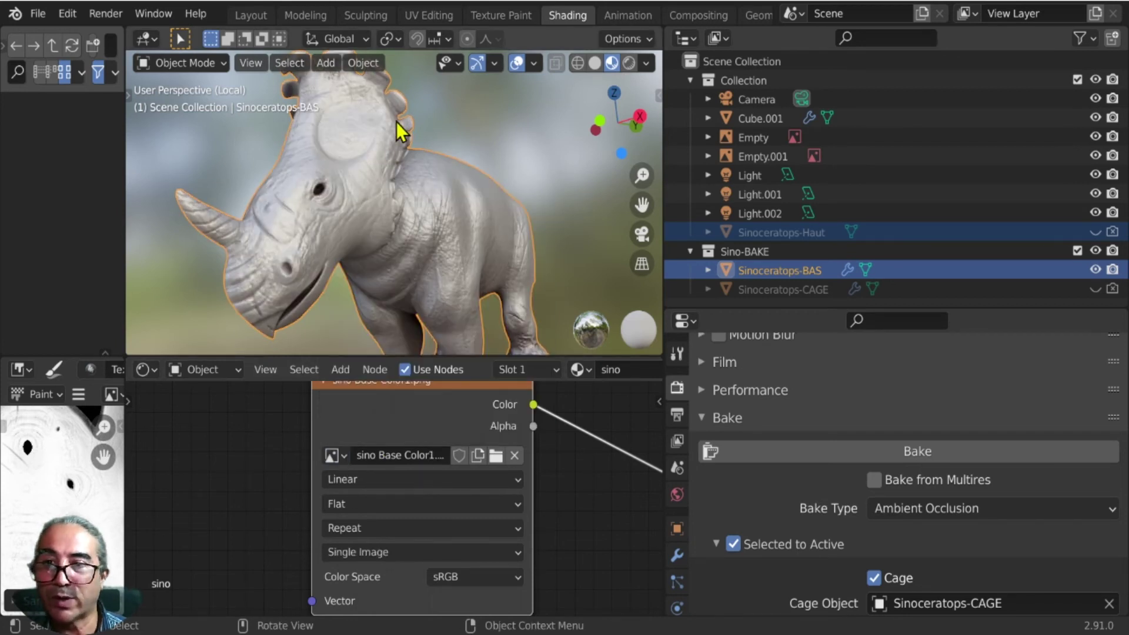
Browse to sino Base Color1.png on disk, then cancel the file browser.
mouse_move(455, 217)
middle_mouse_down()
mouse_move(535, 217)
mouse_move(446, 228)
mouse_move(461, 238)
middle_mouse_up()
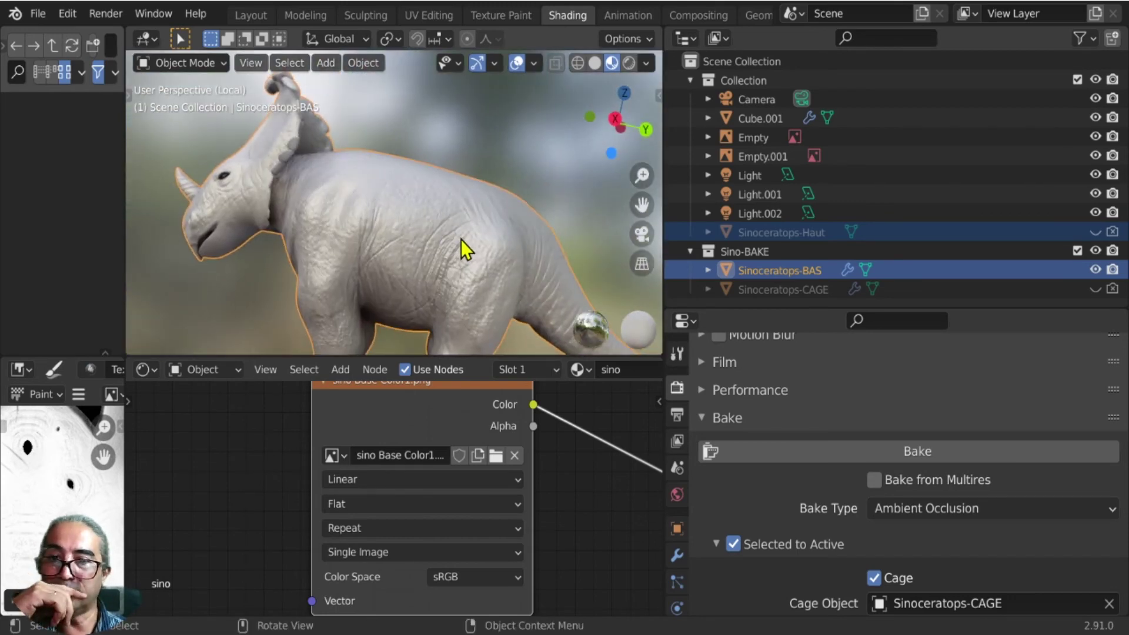
left_click(496, 456)
left_click(280, 143)
left_click(1066, 599)
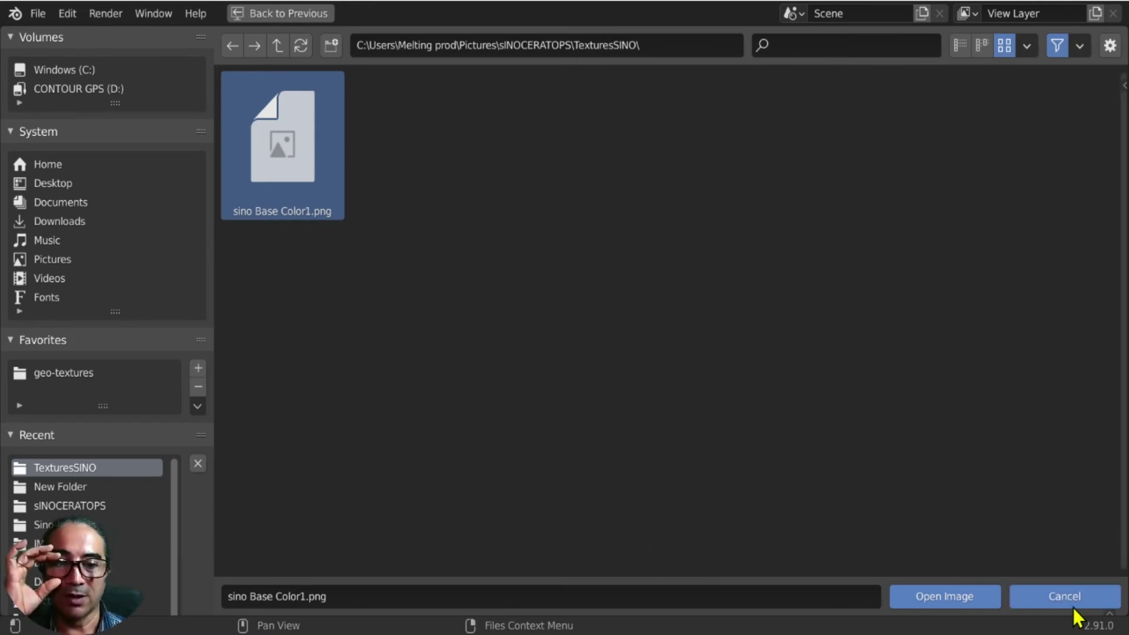
key("Return")
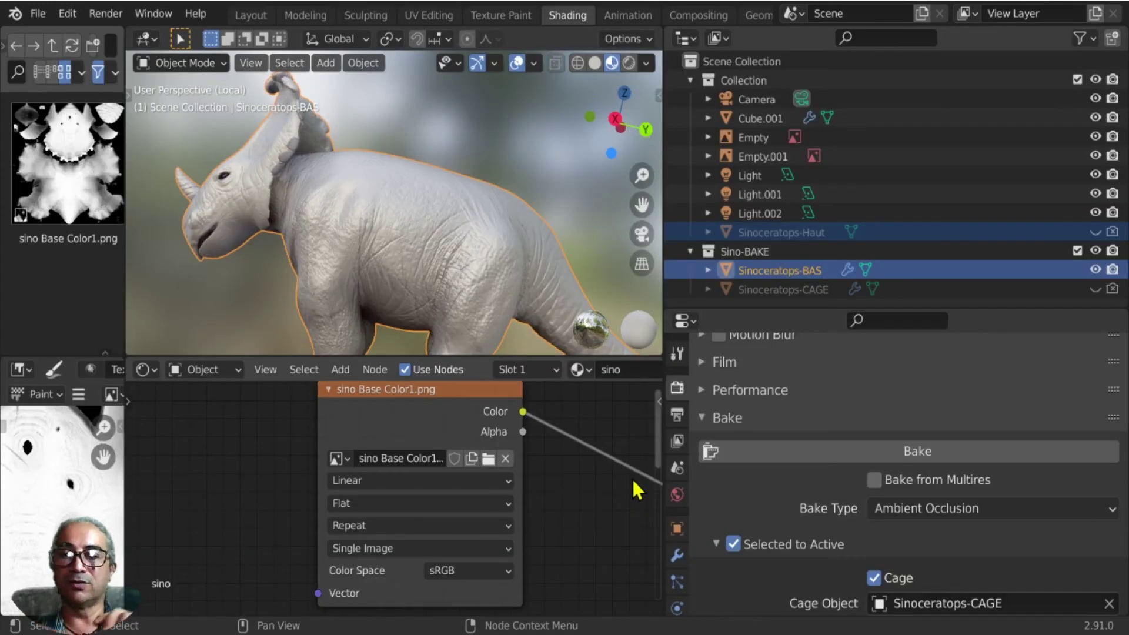
Move the image texture nodes left to make room before the Principled BSDF.
scroll(586, 488, "down", 2)
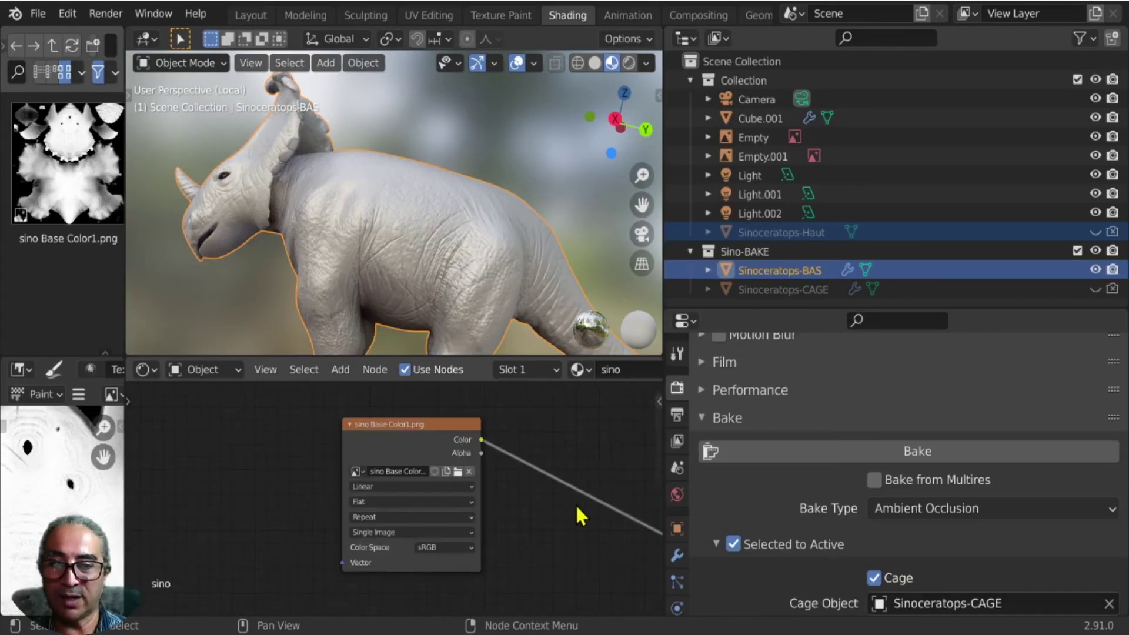
scroll(575, 503, "down", 3)
mouse_move(570, 546)
middle_mouse_down()
mouse_move(492, 501)
mouse_move(473, 471)
middle_mouse_up()
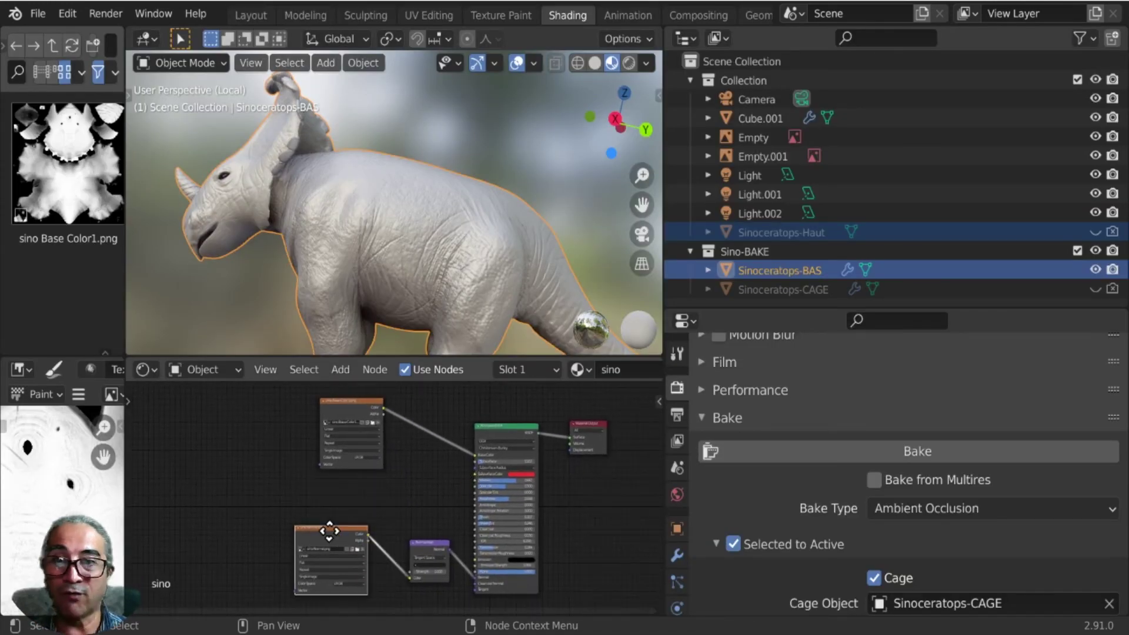
left_click_drag(360, 542, 324, 556)
left_click_drag(351, 402, 330, 437)
scroll(468, 514, "up", 2)
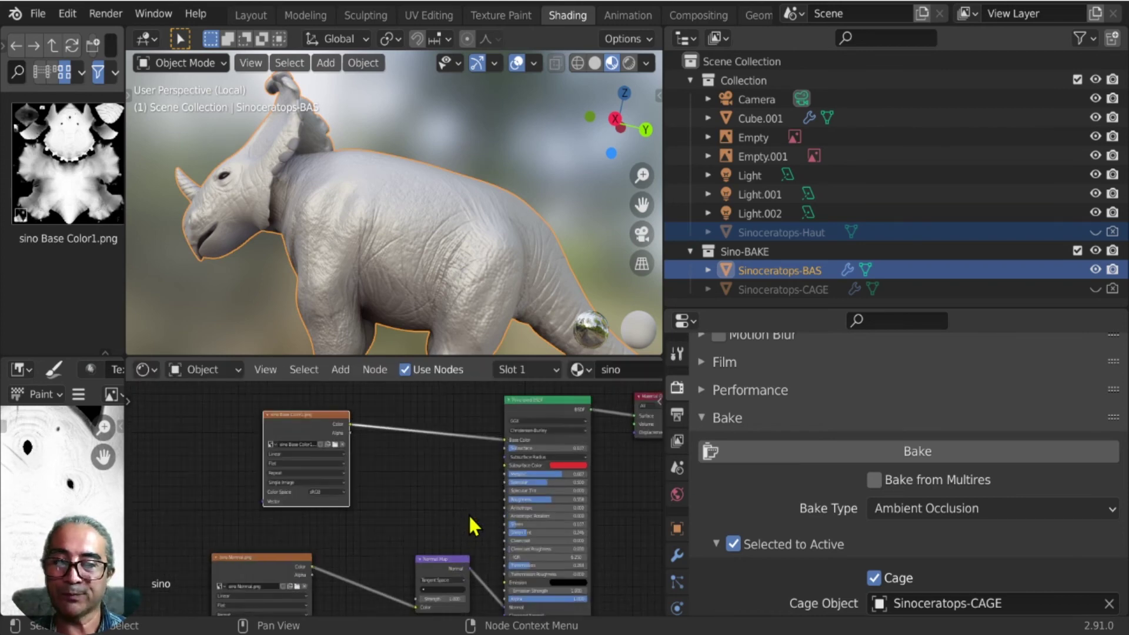
scroll(332, 454, "up", 2)
middle_click_drag(331, 453, 312, 499)
left_click_drag(323, 431, 287, 437)
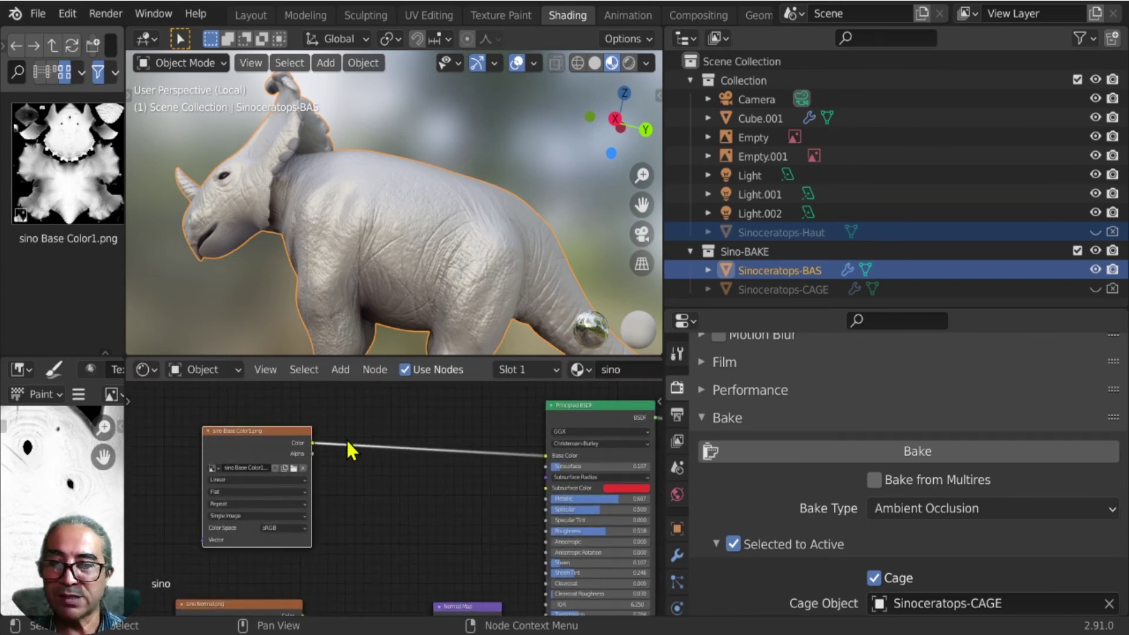
middle_click_drag(383, 235, 439, 235)
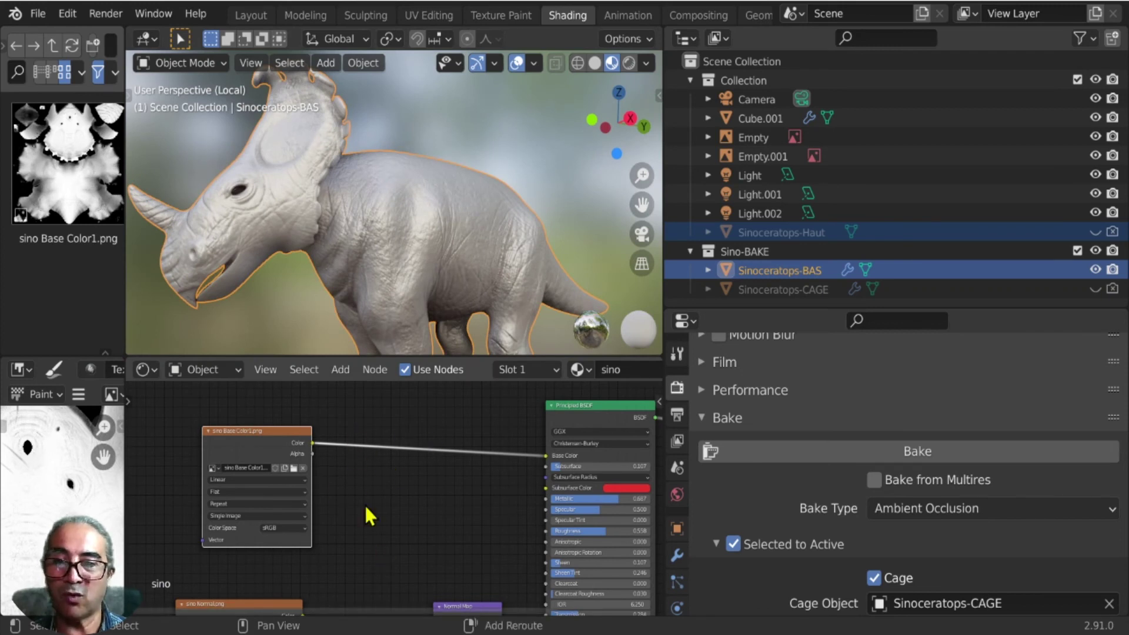
Insert a ColorRamp node between the base colour image and Base Color.
left_click(340, 370)
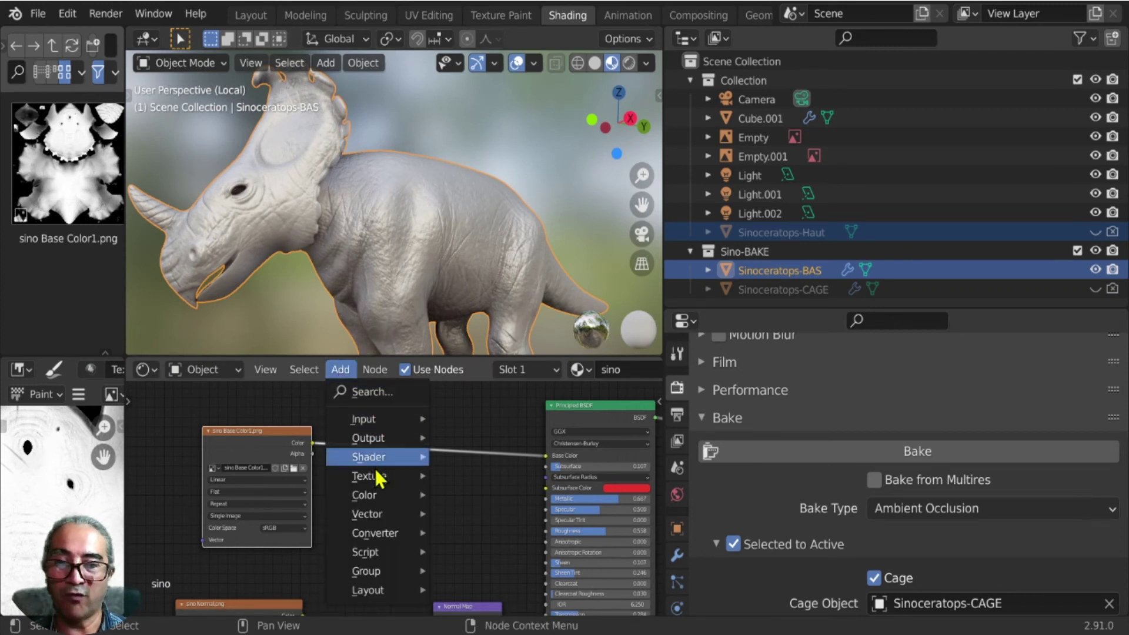
mouse_move(376, 533)
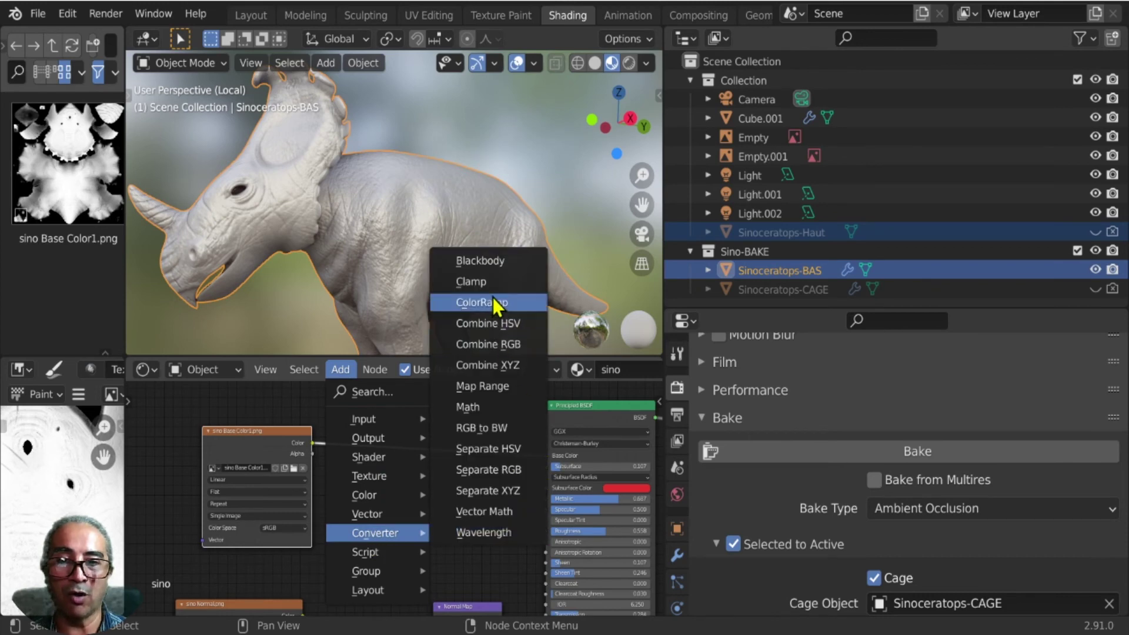
left_click(493, 298)
left_click(350, 425)
scroll(383, 503, "up", 1)
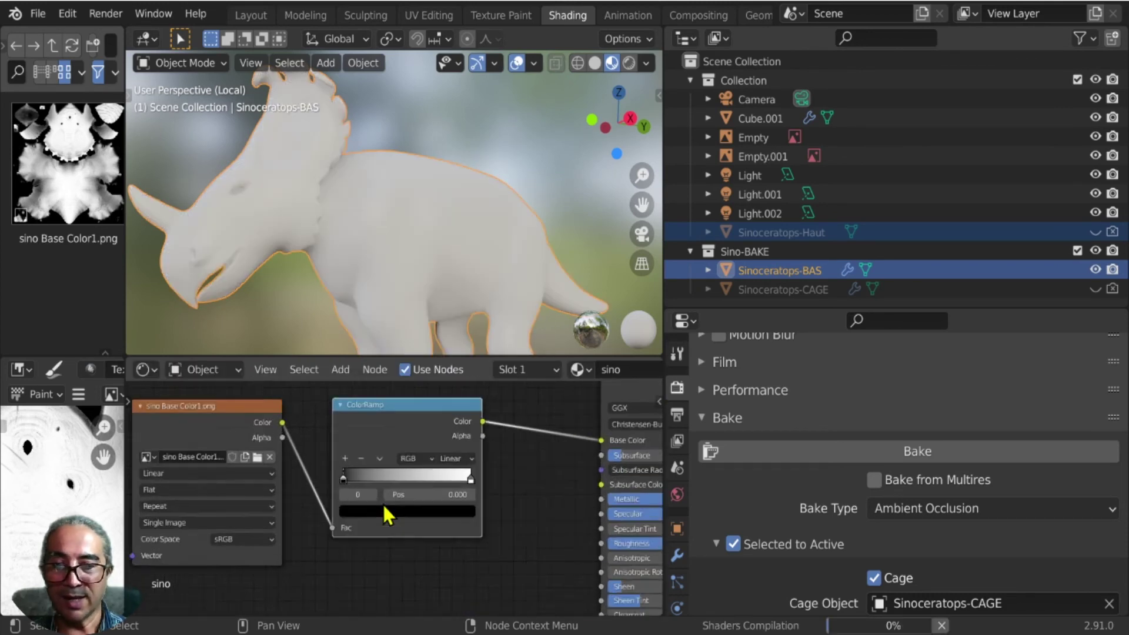
scroll(383, 503, "up", 1)
scroll(383, 503, "up", 2)
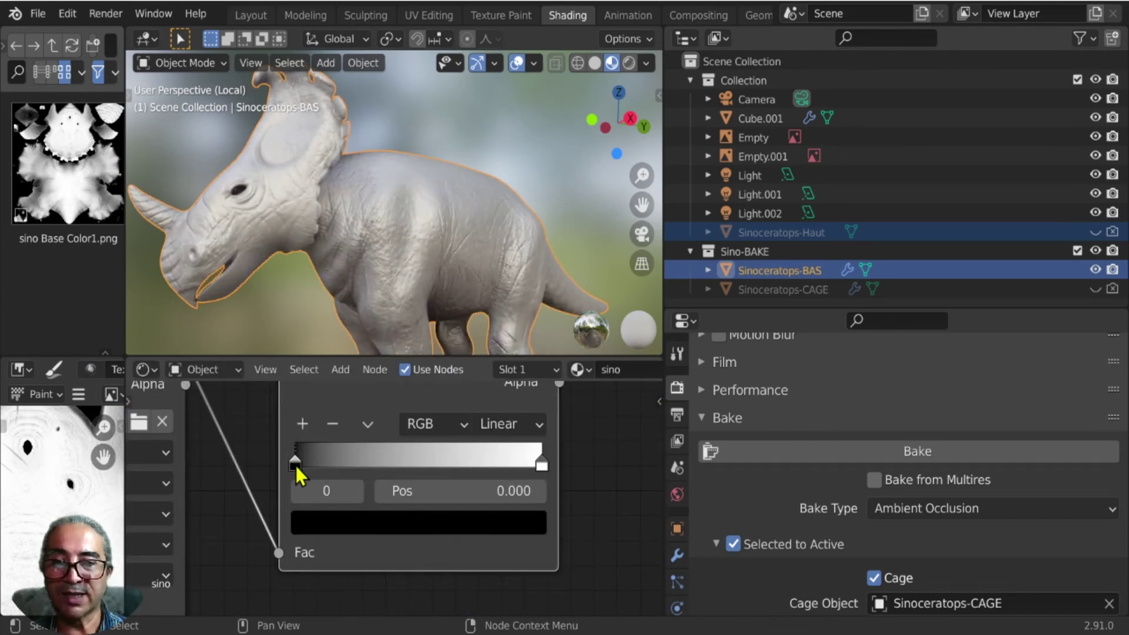
Set the ramp's black stop to a dark green.
left_click(544, 470)
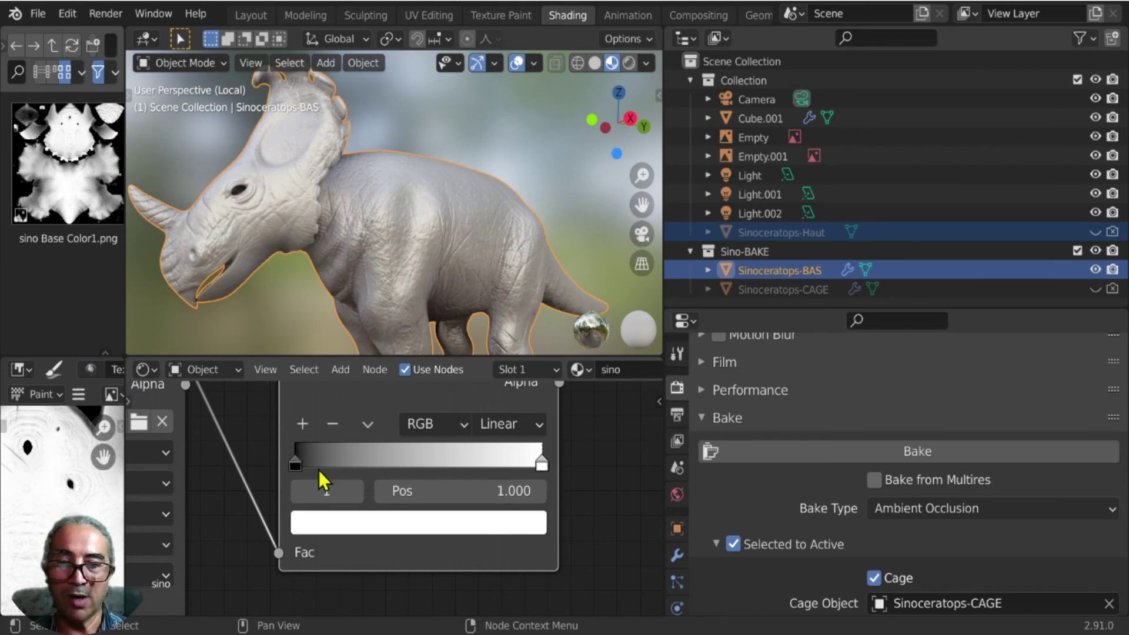
left_click(294, 465)
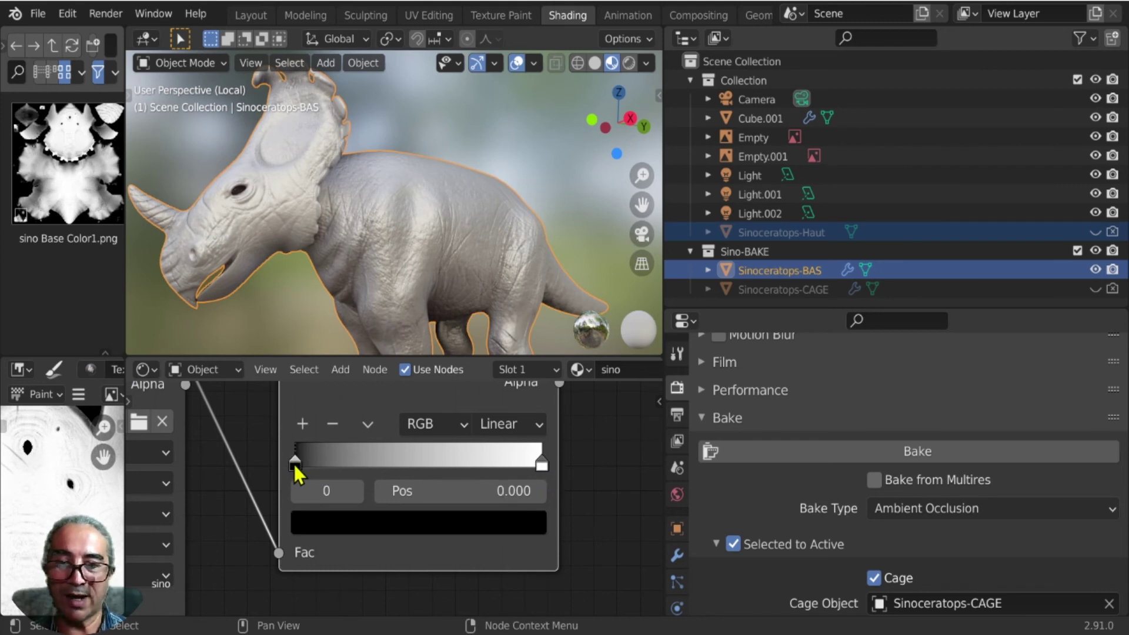
left_click(311, 529)
left_click(496, 345)
left_click_drag(393, 299, 341, 257)
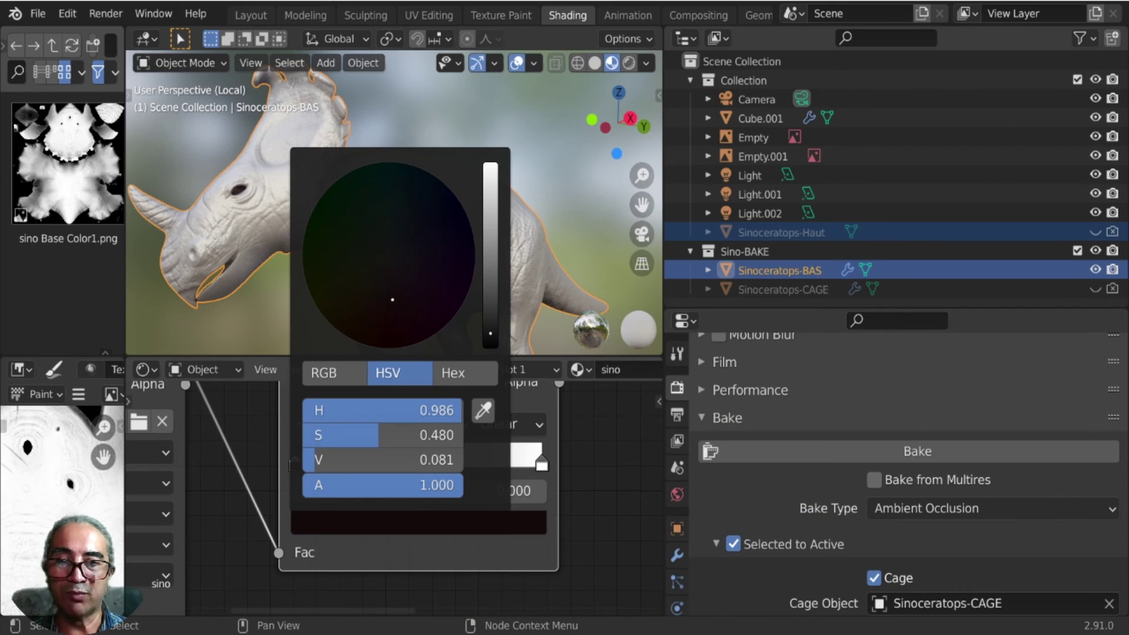
left_click(488, 339)
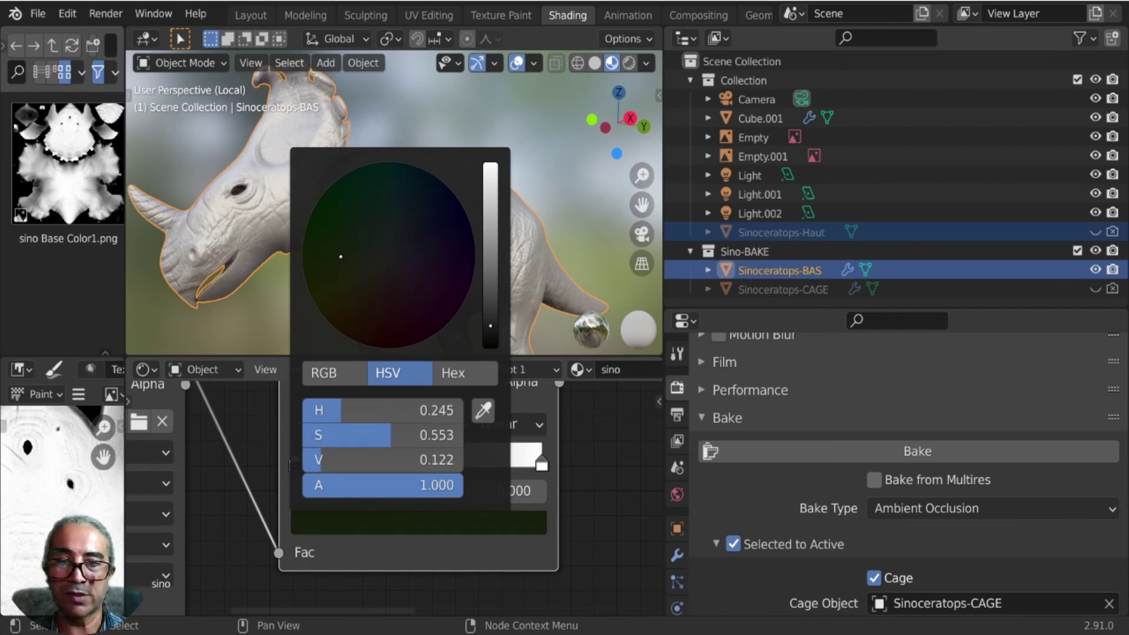
Make the white stop cream and slide the dark stop to 0.258.
left_click(541, 465)
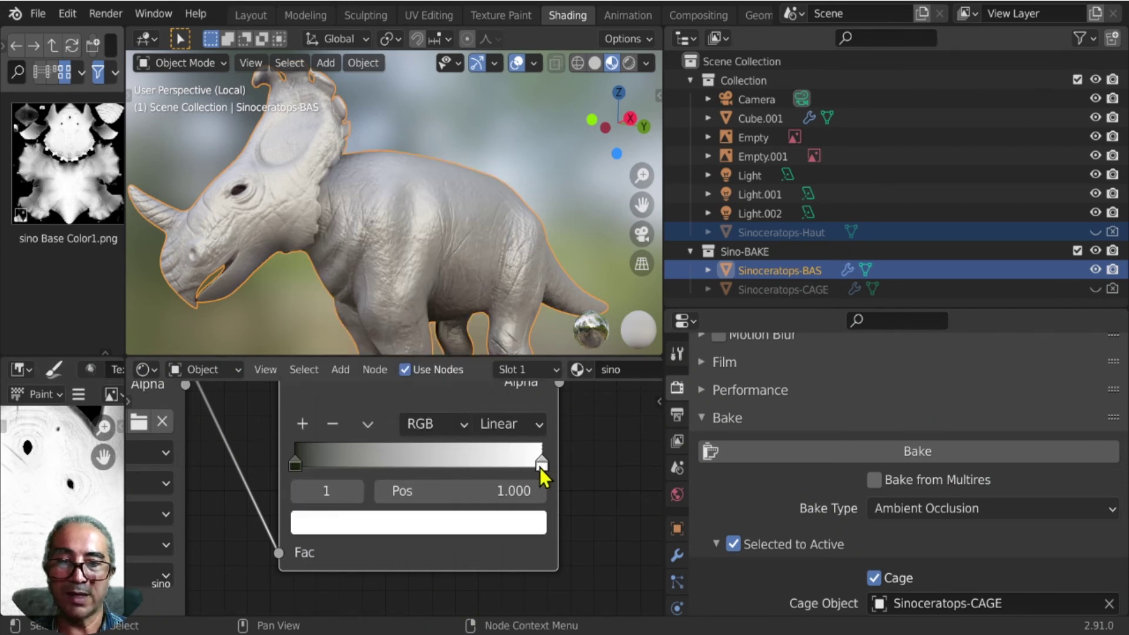
left_click(316, 521)
left_click(376, 269)
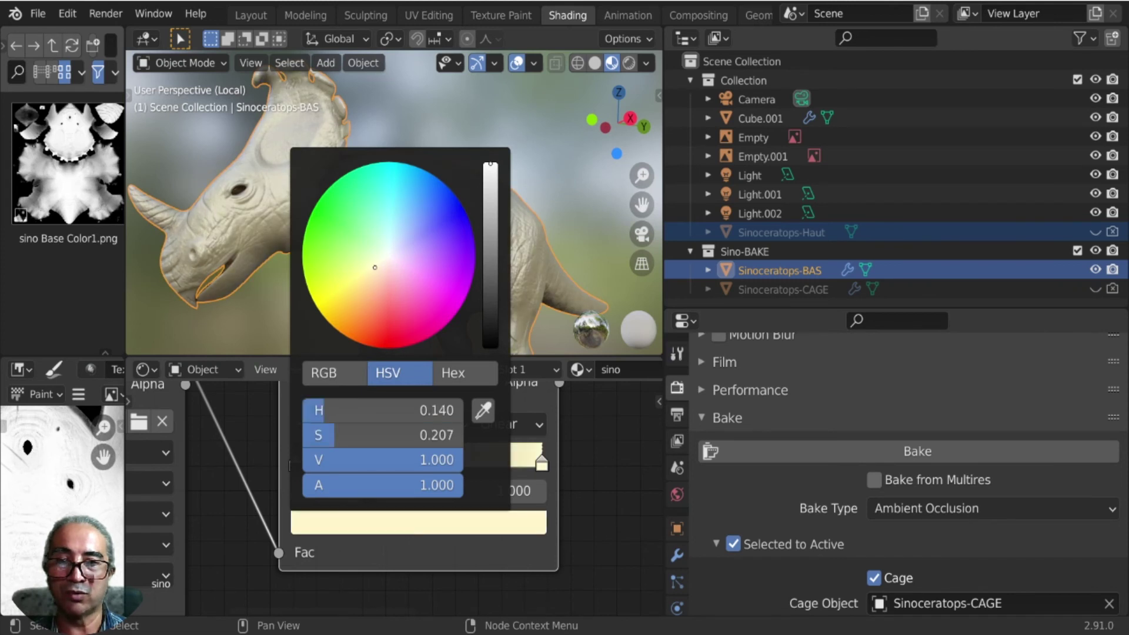
middle_click_drag(617, 520, 575, 511)
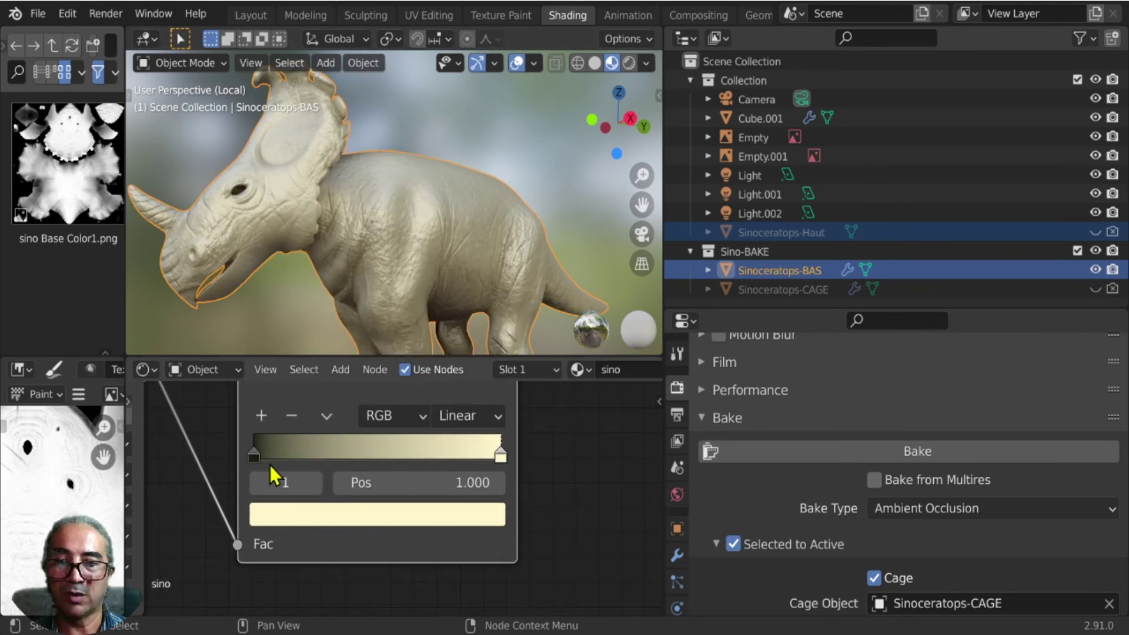
mouse_move(257, 457)
left_mouse_down()
mouse_move(399, 456)
mouse_move(318, 456)
left_mouse_up()
Orbit around the tinted dinosaur, then bring the Principled BSDF settings into view.
scroll(495, 259, "up", 4)
scroll(479, 160, "down", 2)
scroll(473, 174, "down", 1)
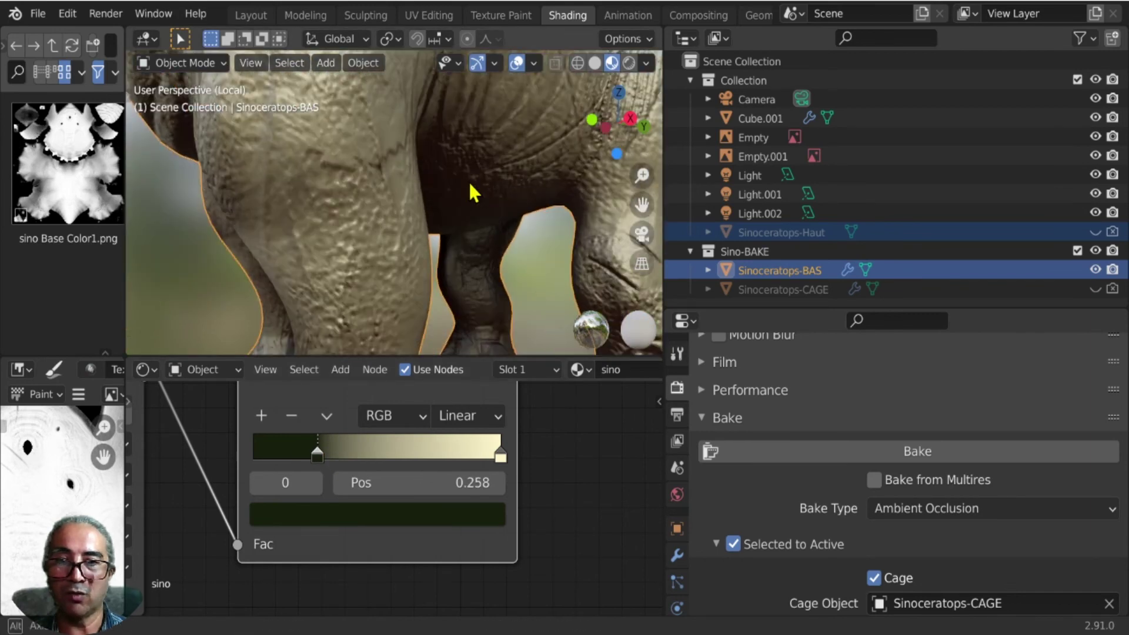
scroll(447, 177, "down", 2)
scroll(442, 177, "down", 1)
scroll(412, 194, "down", 3)
mouse_move(400, 204)
middle_mouse_down()
mouse_move(551, 150)
mouse_move(574, 233)
middle_mouse_up()
scroll(563, 228, "up", 3)
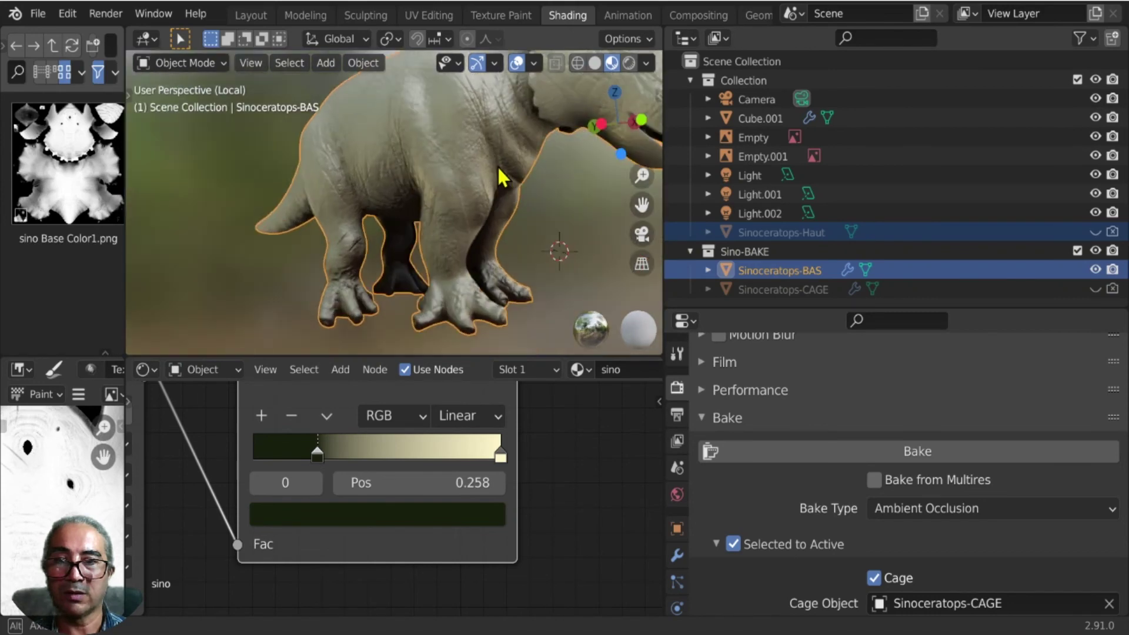
middle_click_drag(465, 181, 289, 192)
scroll(289, 191, "down", 3)
middle_click_drag(512, 393, 386, 476)
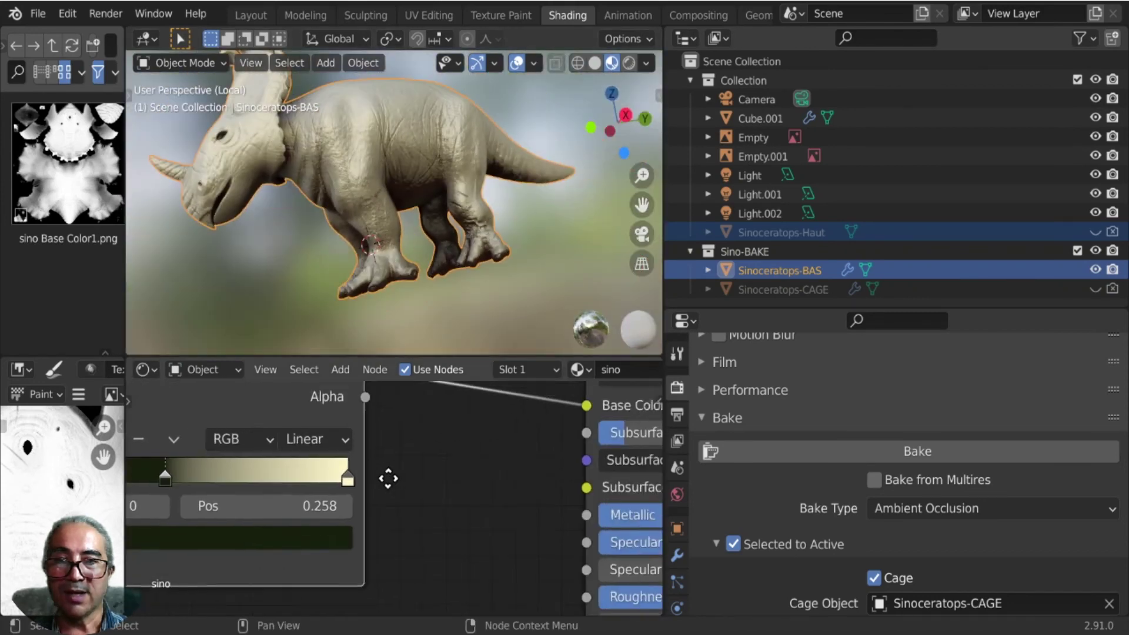
middle_click_drag(467, 497, 315, 504)
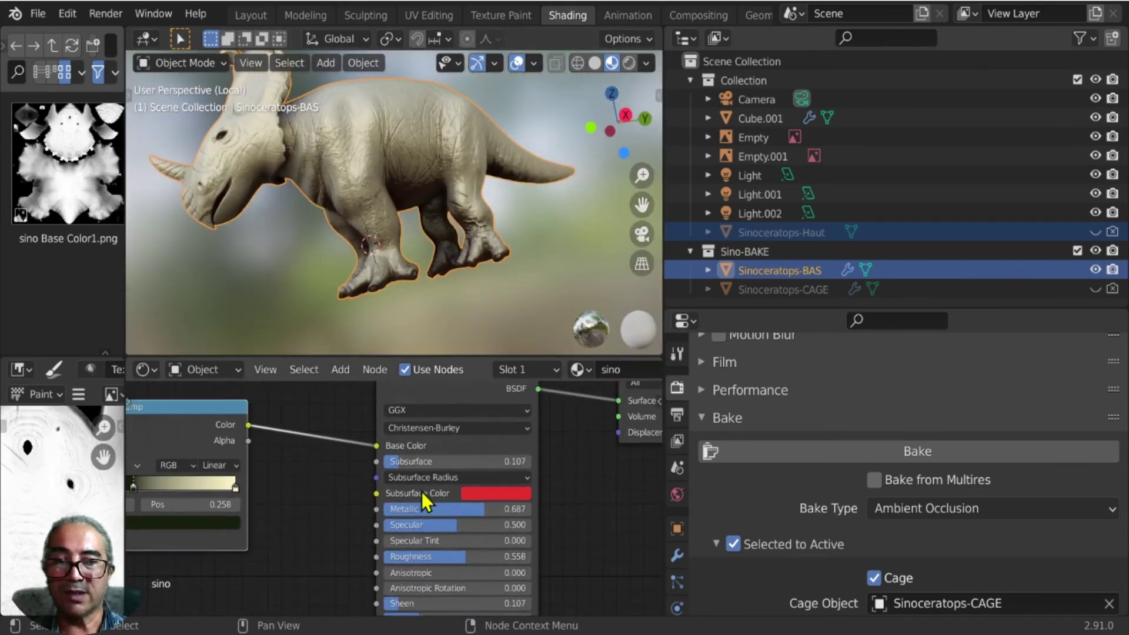
Lower Metallic to 0.212 and Subsurface to 0.
scroll(422, 492, "up", 1)
left_click_drag(500, 516, 421, 514)
mouse_move(376, 169)
middle_mouse_down()
mouse_move(517, 233)
mouse_move(486, 232)
middle_mouse_up()
scroll(486, 231, "up", 3)
scroll(486, 231, "up", 2)
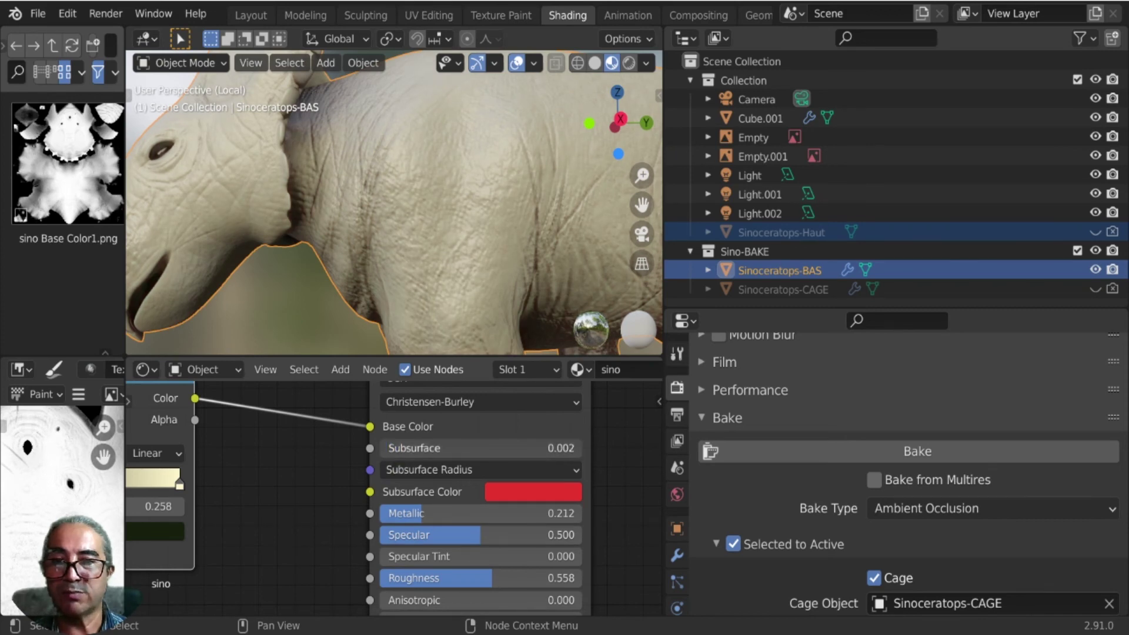
left_click_drag(447, 448, 435, 448)
Raise the Principled BSDF Roughness to 0.762.
scroll(444, 253, "down", 5)
middle_click_drag(432, 234, 496, 175)
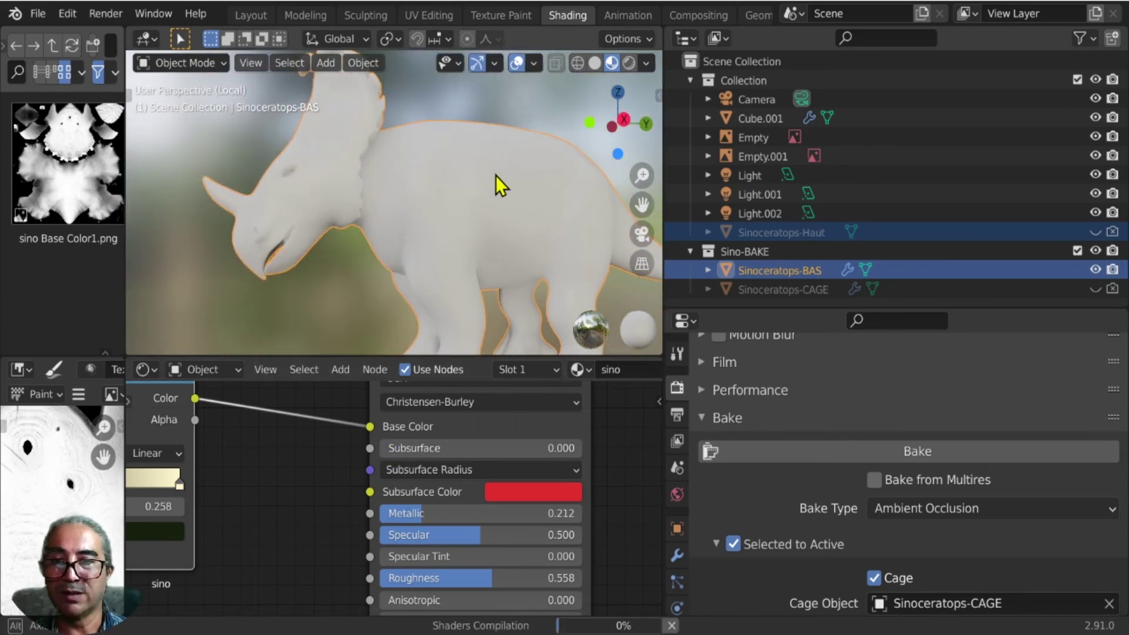
scroll(459, 288, "up", 3)
scroll(459, 288, "up", 3)
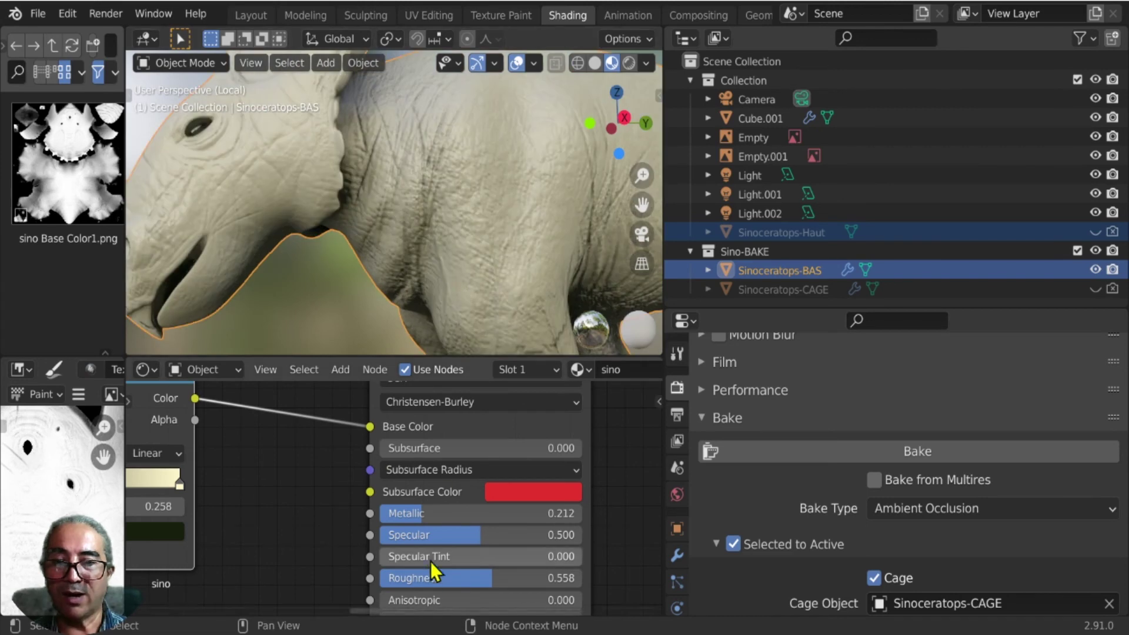
middle_click_drag(430, 562, 472, 480)
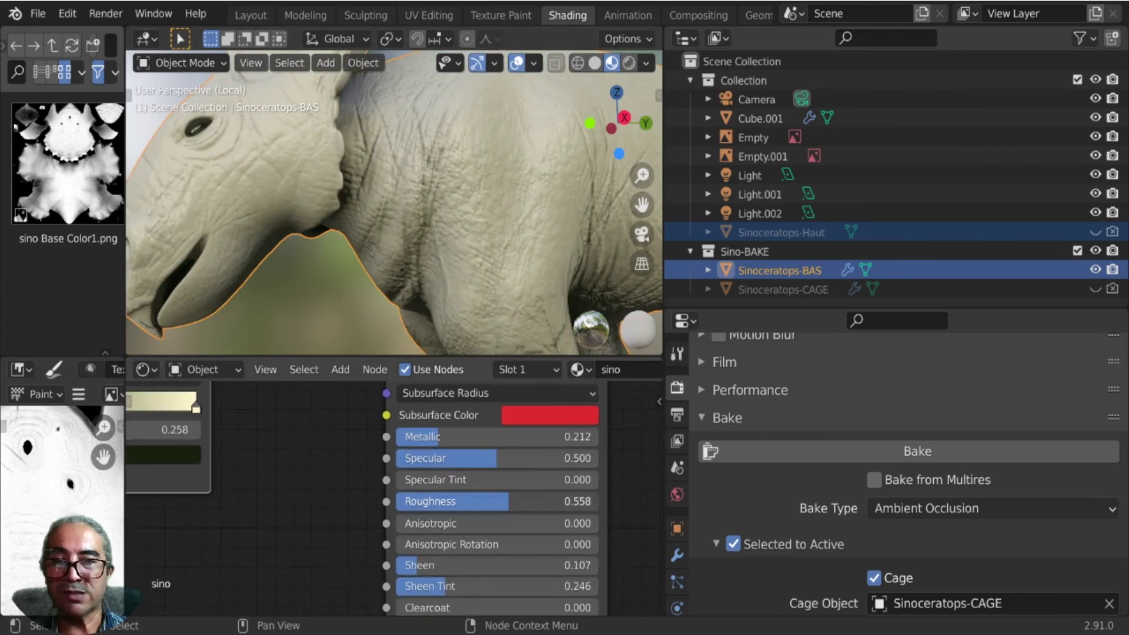
left_click_drag(510, 501, 550, 501)
Rearrange the nodes and link the image texture Color output to Roughness.
scroll(318, 496, "down", 3)
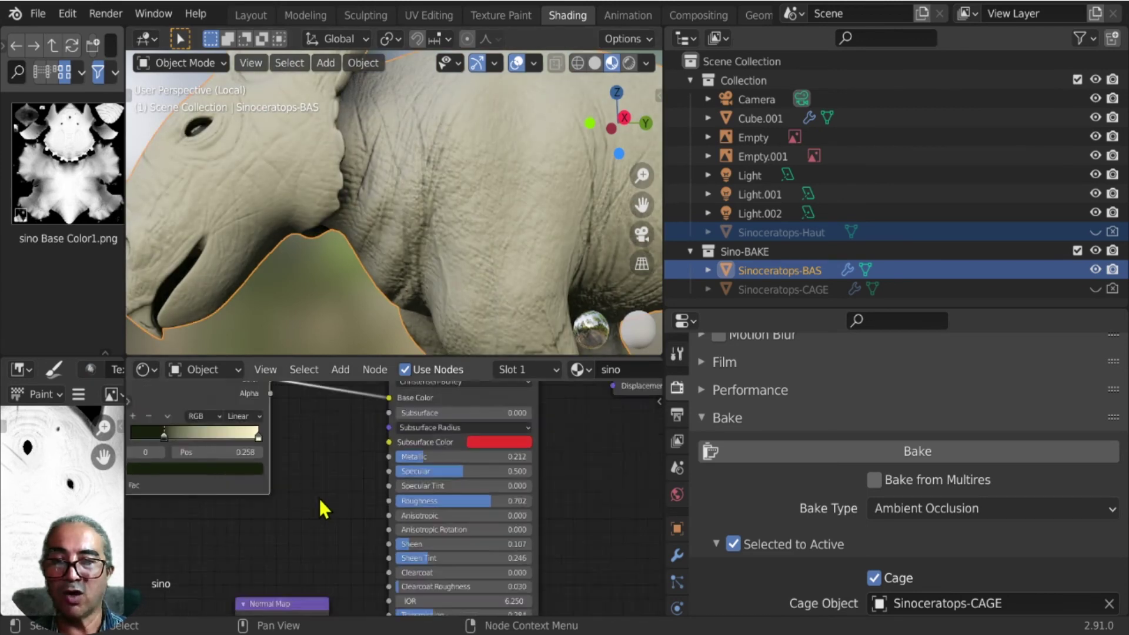
scroll(353, 506, "down", 2)
mouse_move(251, 415)
left_mouse_down()
mouse_move(230, 405)
mouse_move(215, 421)
left_mouse_up()
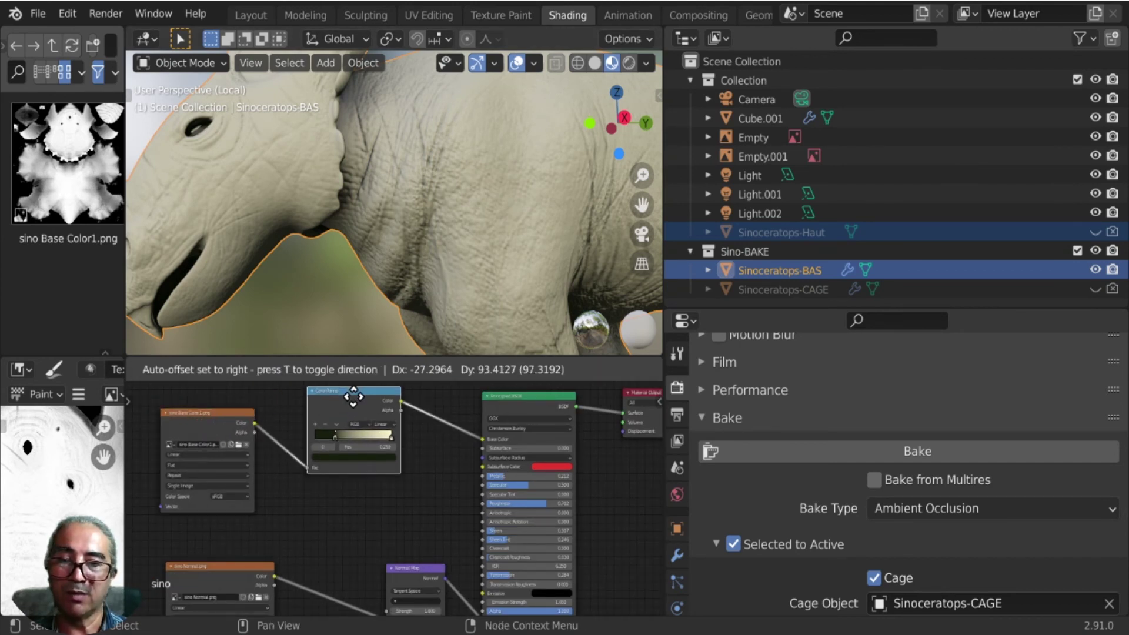
left_click_drag(362, 426, 346, 397)
scroll(301, 483, "up", 3)
middle_click_drag(304, 488, 281, 493)
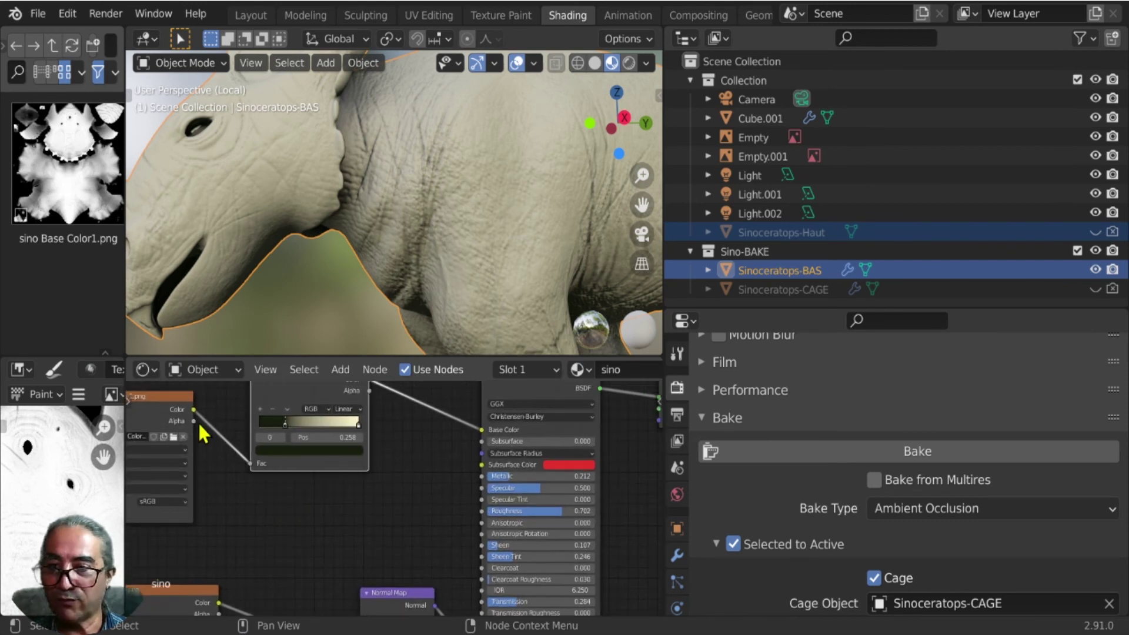
key("g")
left_click(173, 443)
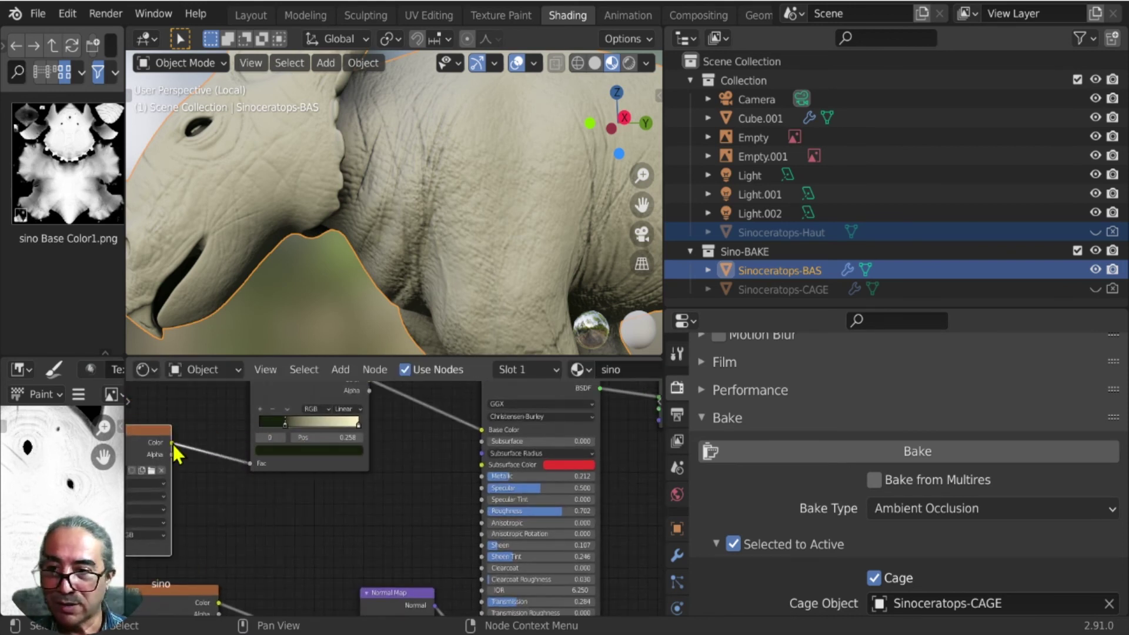
mouse_move(172, 443)
left_mouse_down()
mouse_move(453, 523)
mouse_move(482, 511)
left_mouse_up()
Orbit the model to inspect the new matte shading.
scroll(512, 521, "up", 2)
scroll(512, 520, "up", 2)
middle_click_drag(391, 469, 386, 468)
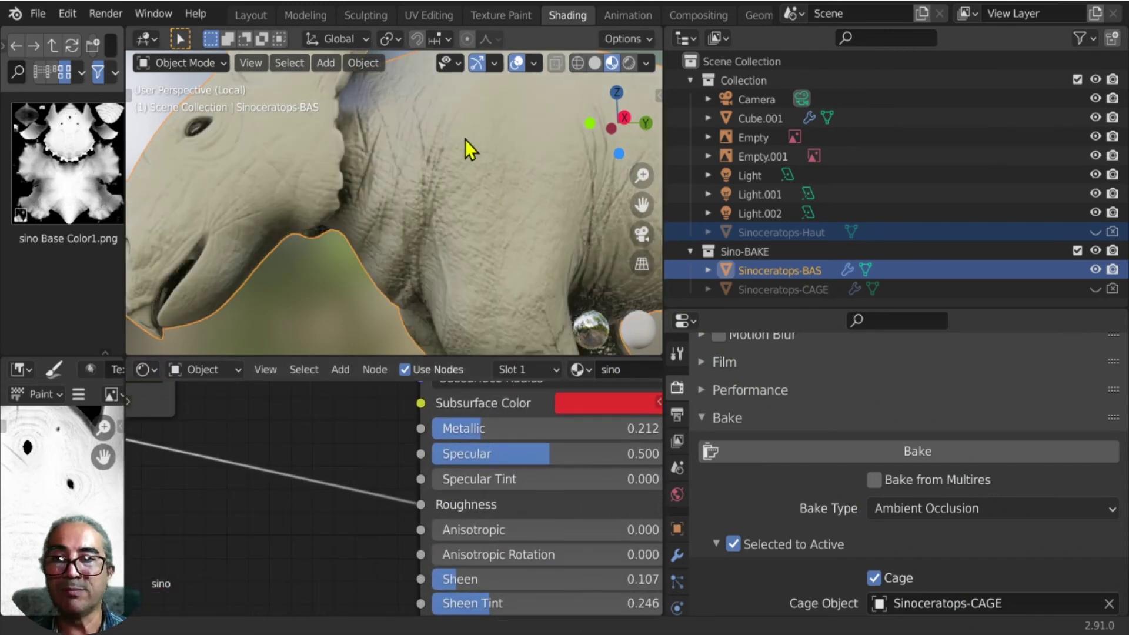
middle_click_drag(465, 140, 500, 240)
key("ctrl+space")
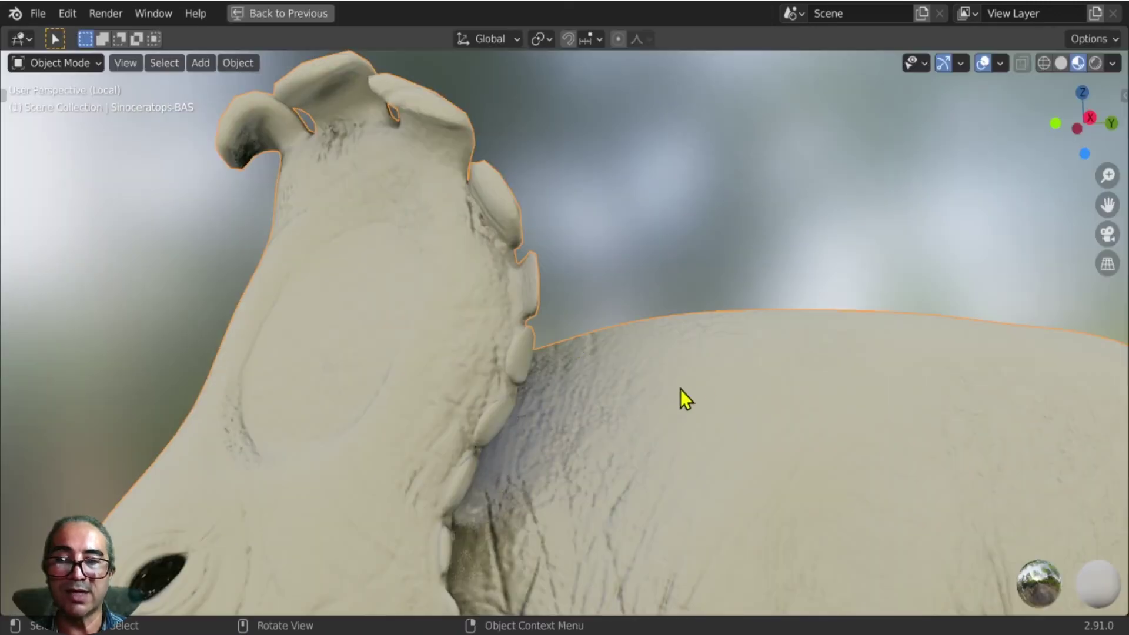
mouse_move(680, 390)
middle_mouse_down()
mouse_move(660, 403)
mouse_move(595, 348)
mouse_move(670, 111)
mouse_move(575, 356)
mouse_move(480, 461)
mouse_move(161, 322)
mouse_move(217, 373)
mouse_move(227, 422)
mouse_move(144, 320)
mouse_move(378, 493)
middle_mouse_up()
mouse_move(498, 442)
middle_mouse_down()
mouse_move(575, 489)
mouse_move(612, 416)
mouse_move(796, 373)
mouse_move(585, 263)
middle_mouse_up()
scroll(700, 459, "down", 2)
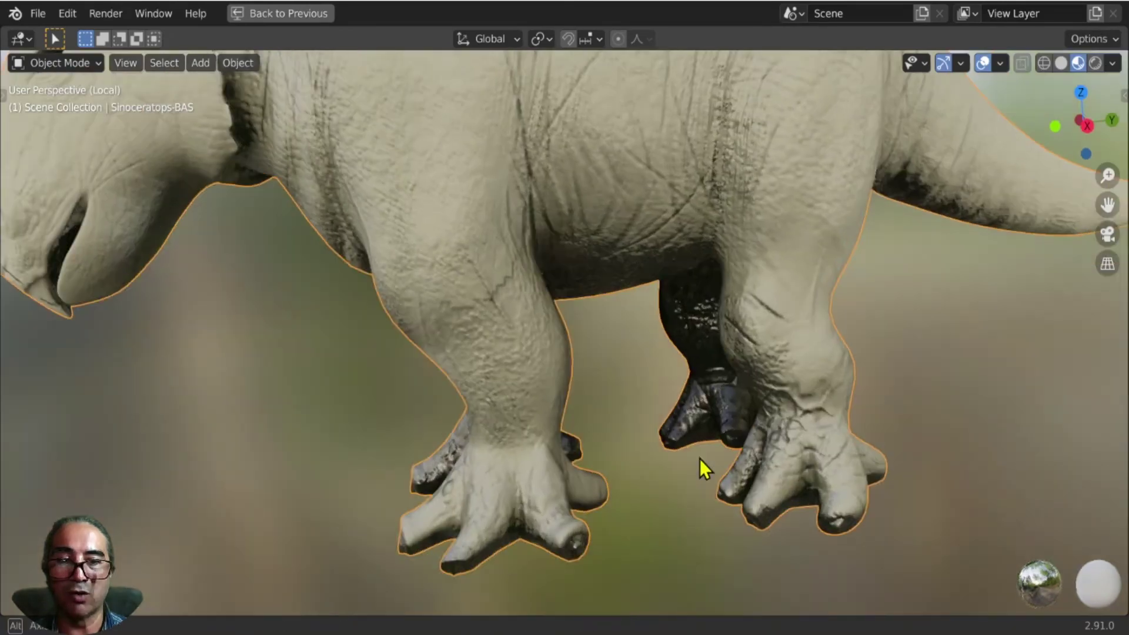
scroll(647, 320, "up", 3)
scroll(685, 307, "up", 2)
middle_click_drag(684, 307, 654, 392)
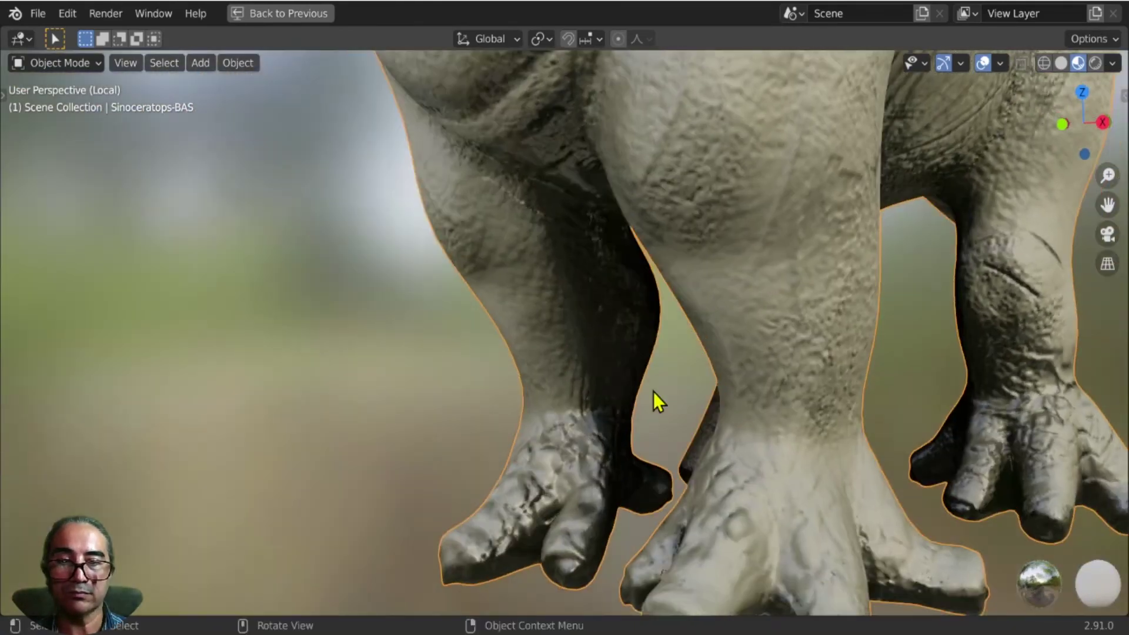
middle_click_drag(500, 269, 550, 240)
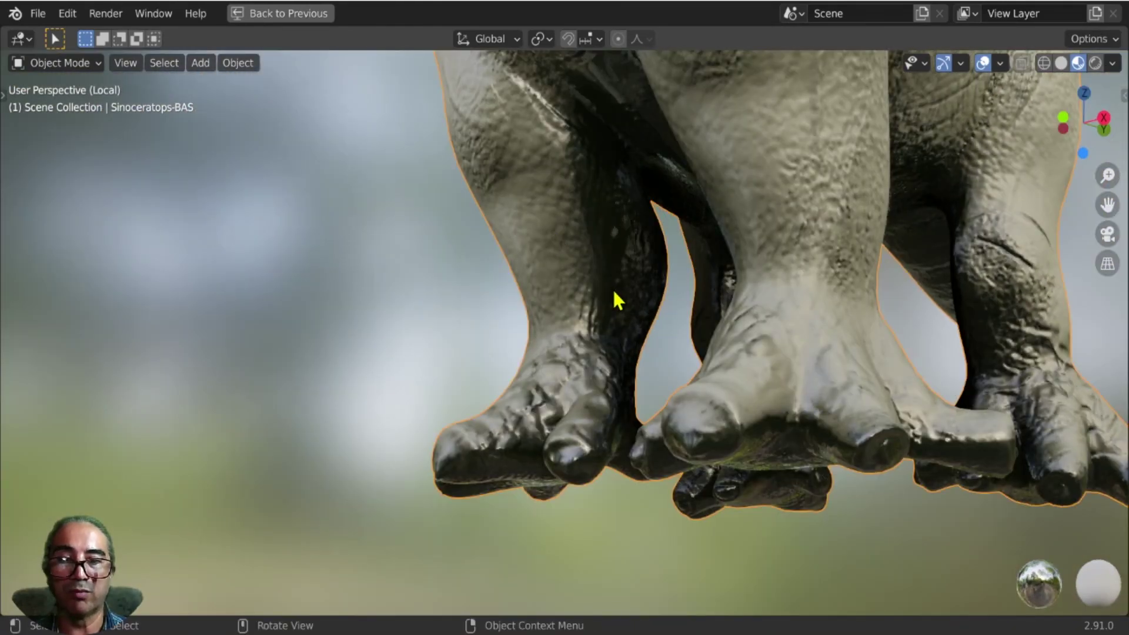
scroll(614, 301, "down", 4)
key("ctrl+space")
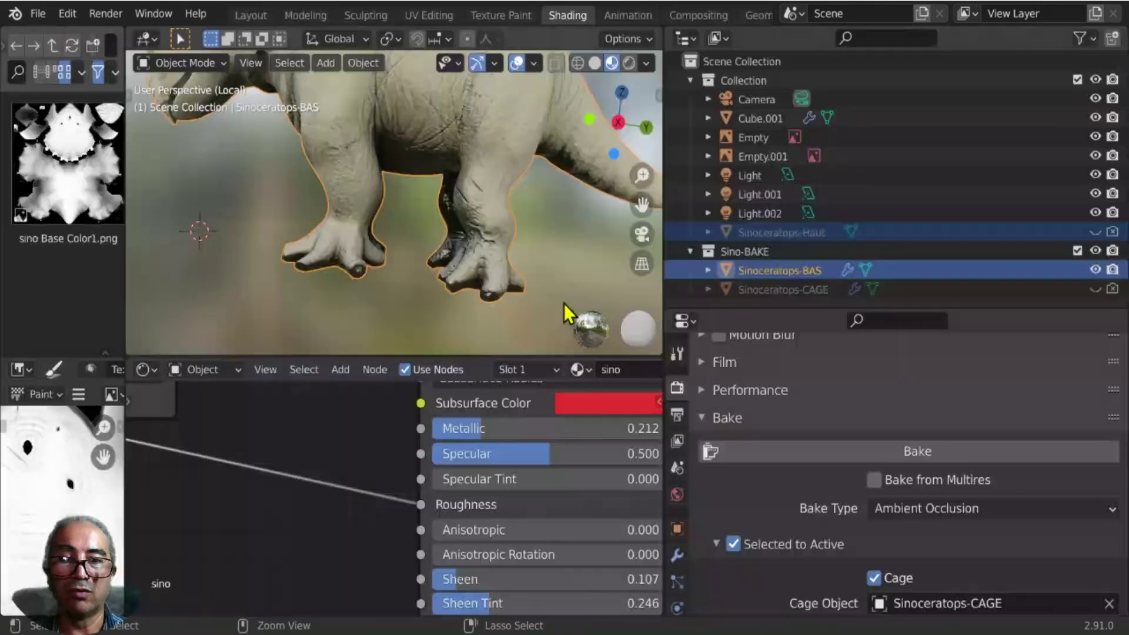
Duplicate the ColorRamp onto the texture-to-Roughness link.
scroll(290, 521, "down", 2)
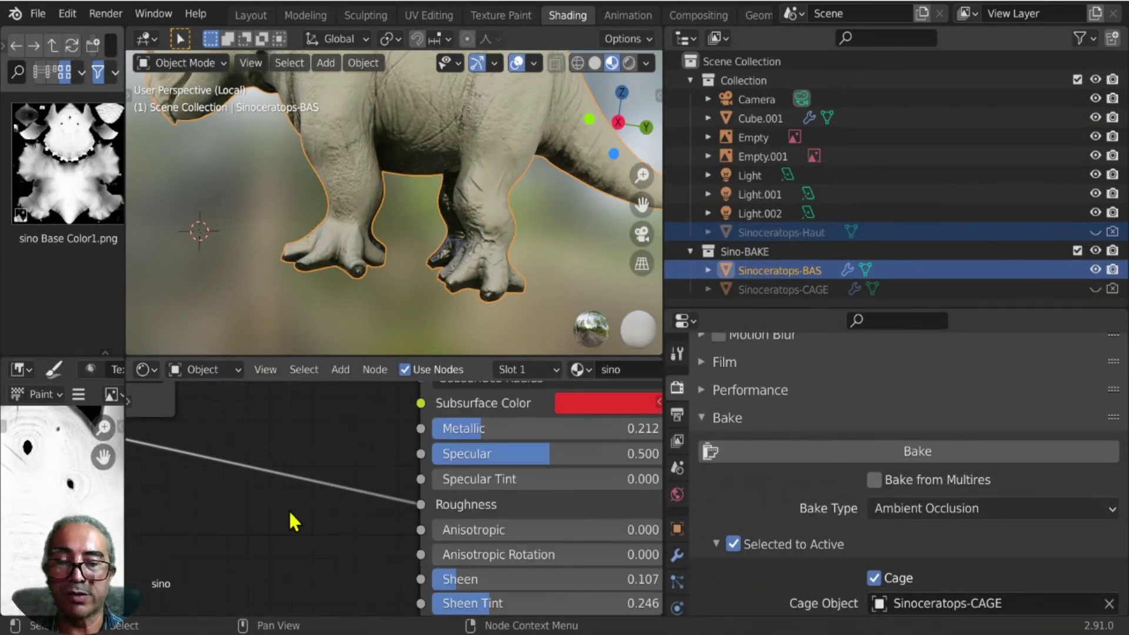
scroll(282, 529, "down", 2)
middle_click_drag(283, 530, 414, 501)
left_click_drag(303, 469, 235, 521)
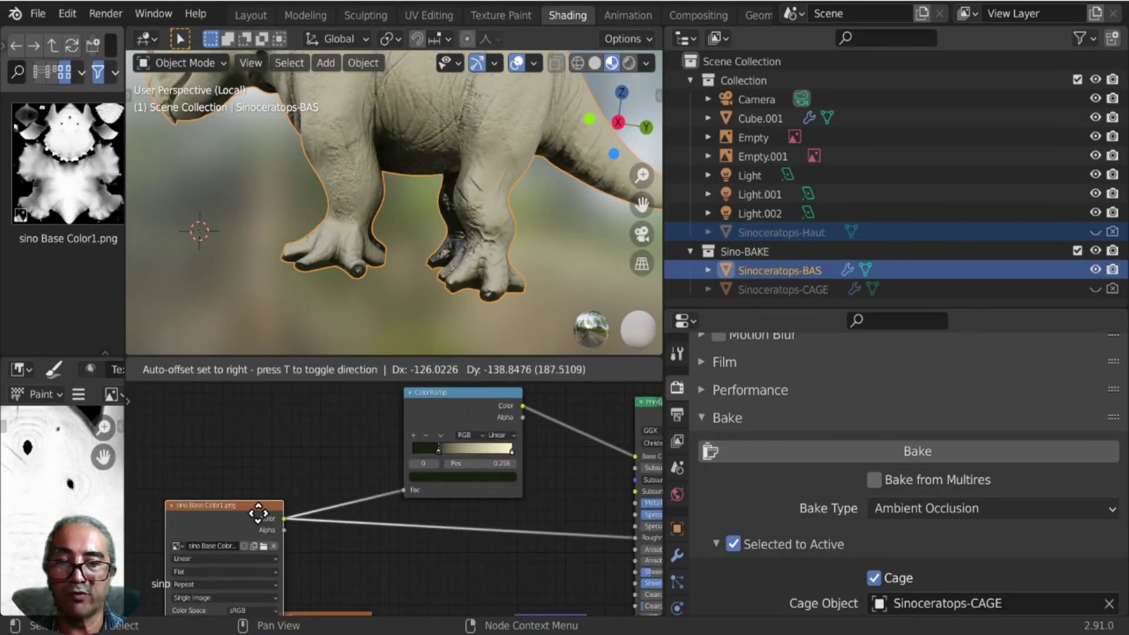
left_click_drag(477, 409, 405, 398)
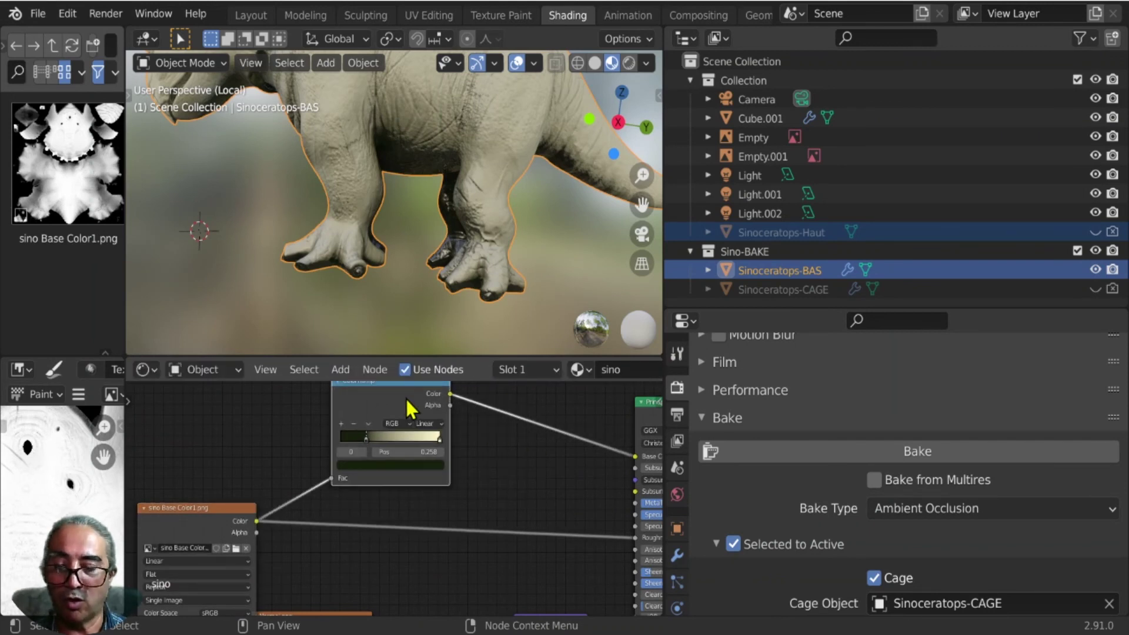
key("shift+d")
left_click(529, 515)
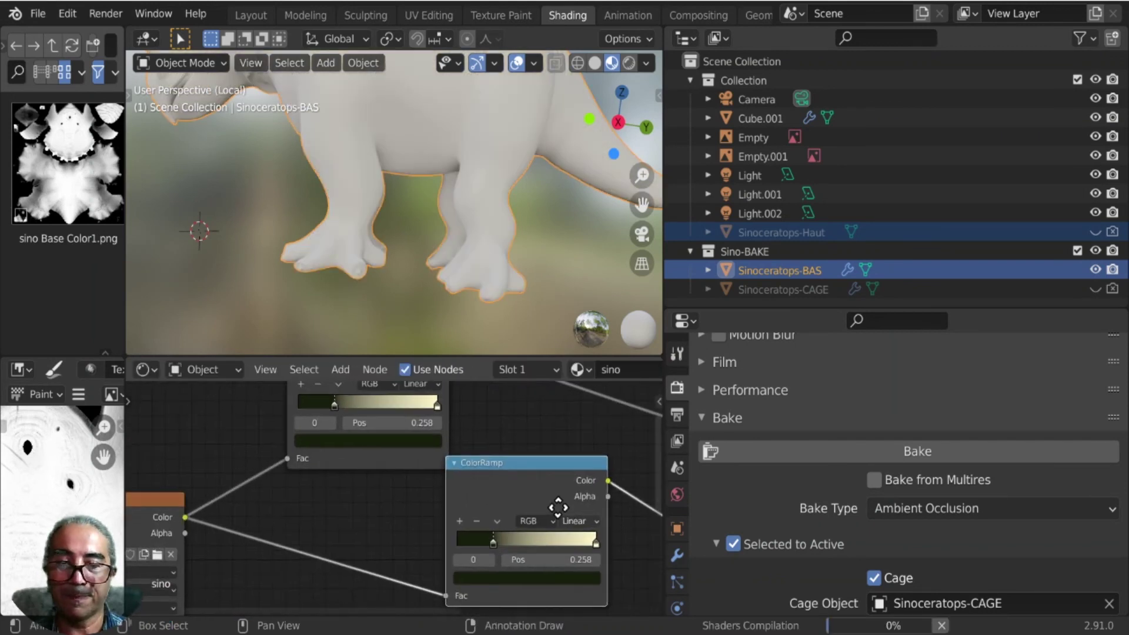
On the copied ramp, slide the cream stop left to about 0.111.
scroll(478, 454, "up", 2)
scroll(488, 454, "up", 2)
scroll(517, 440, "up", 1)
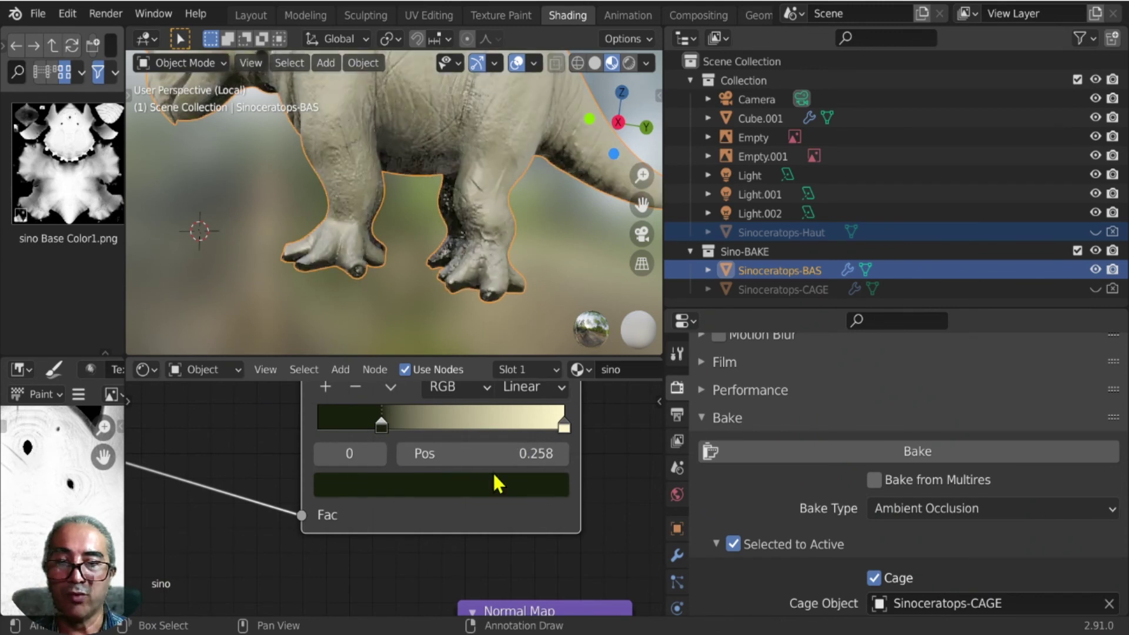
mouse_move(380, 425)
left_mouse_down()
mouse_move(294, 422)
mouse_move(436, 427)
left_mouse_up()
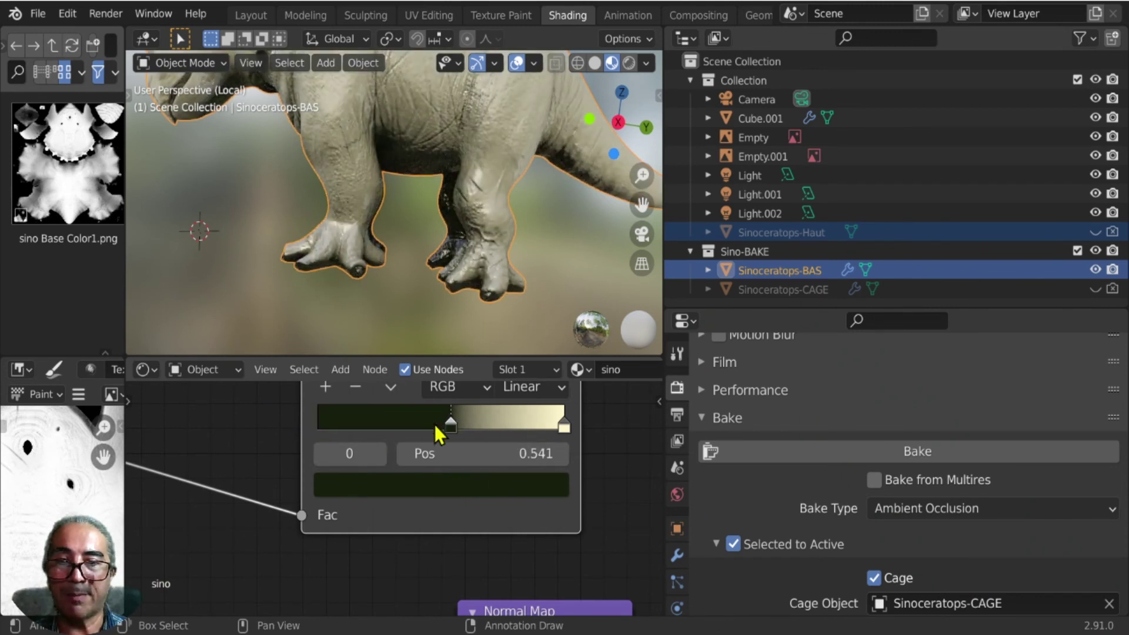
left_click_drag(565, 426, 346, 426)
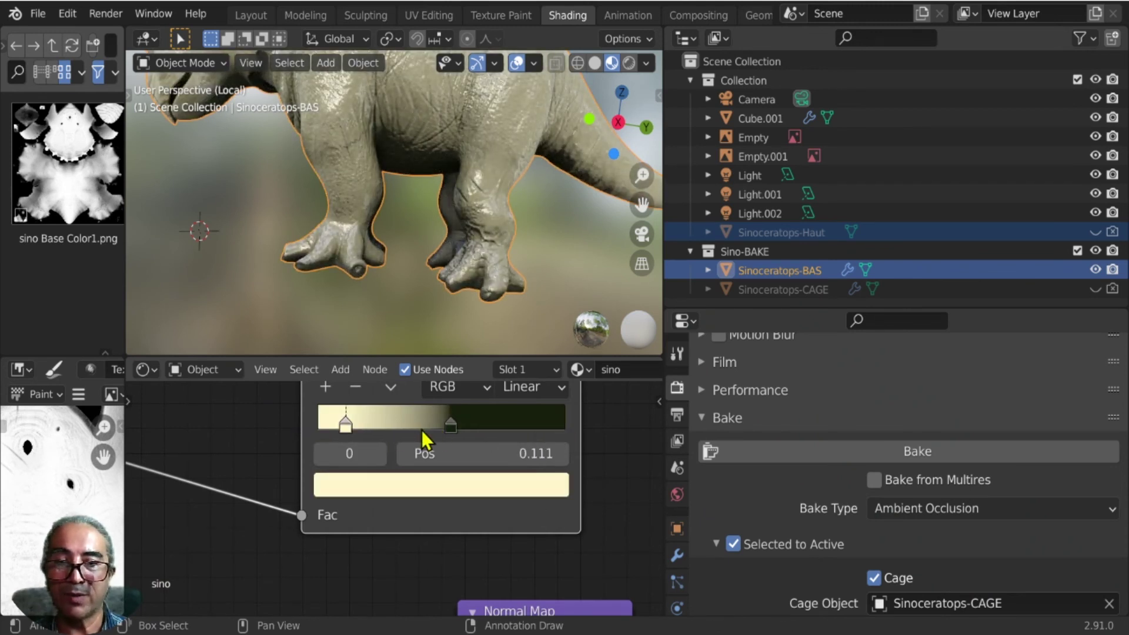
Move the dark green stop to 1.000 so the ramp is reversed.
left_click(451, 424)
left_click_drag(450, 424, 552, 426)
scroll(511, 202, "up", 2)
scroll(474, 197, "up", 2)
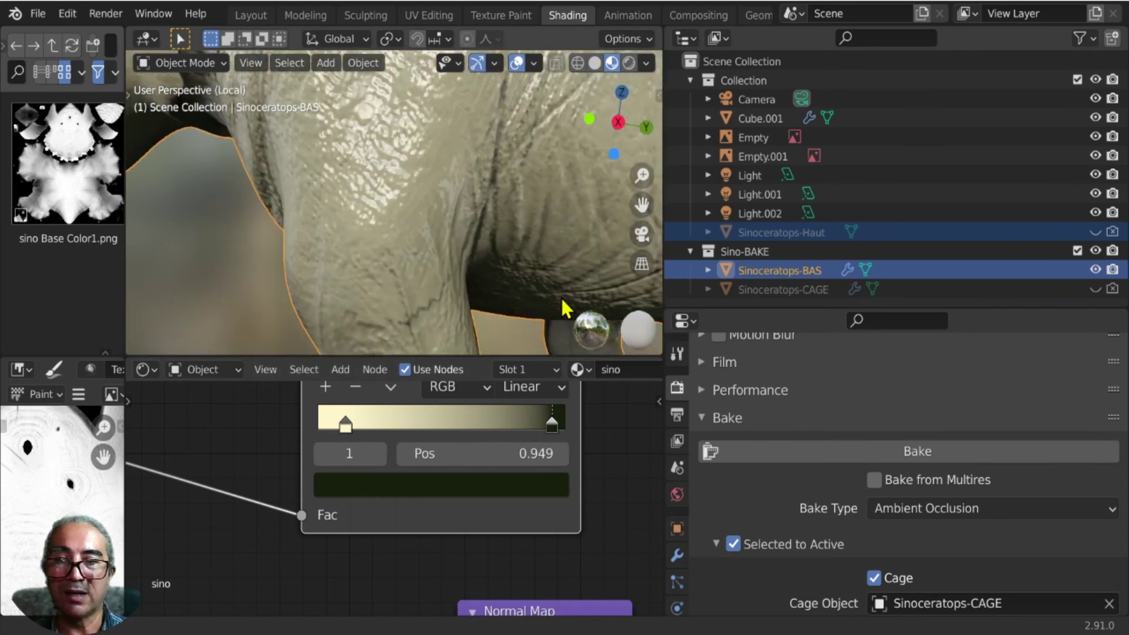
scroll(516, 227, "up", 2)
scroll(515, 227, "down", 2)
scroll(495, 298, "down", 2)
scroll(436, 235, "down", 1)
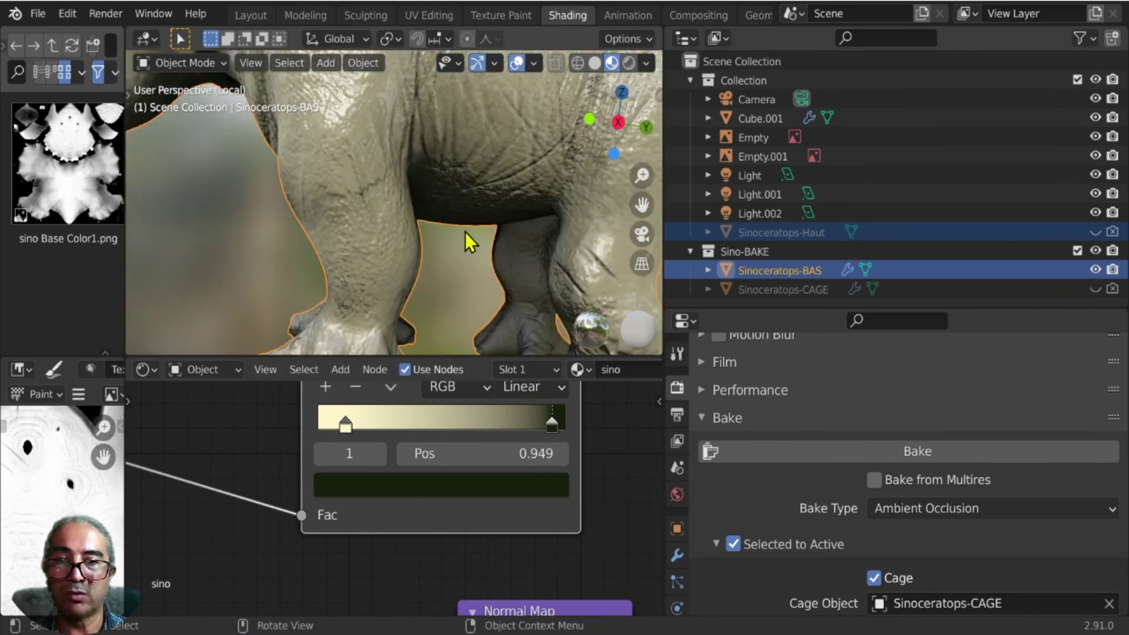
scroll(511, 280, "down", 2)
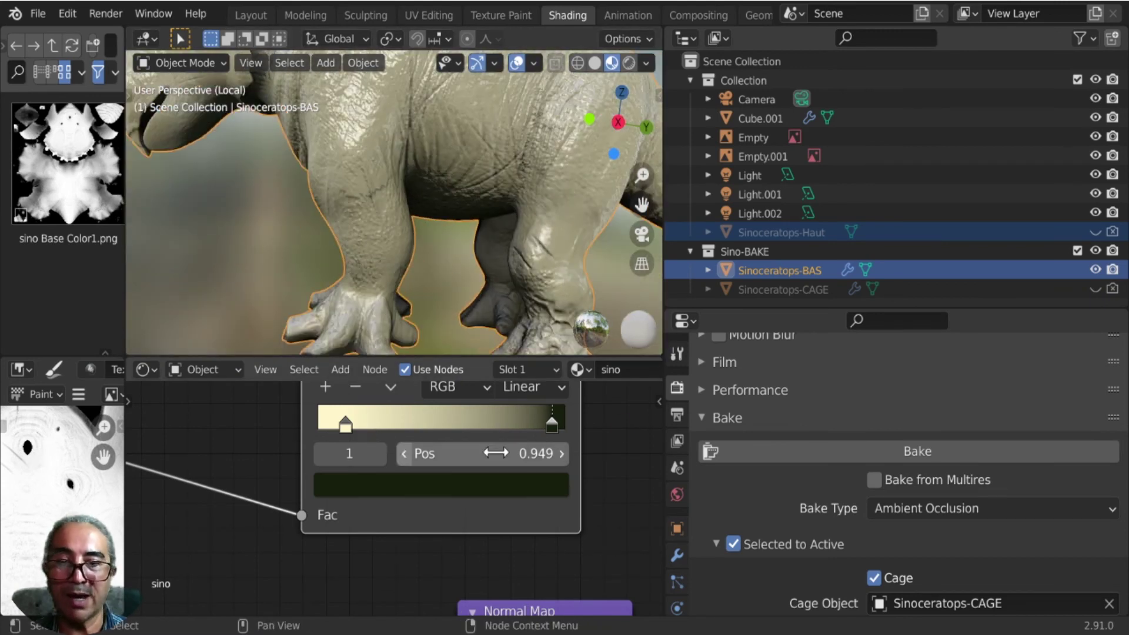
mouse_move(553, 428)
left_mouse_down()
mouse_move(414, 428)
mouse_move(549, 429)
mouse_move(558, 450)
left_mouse_up()
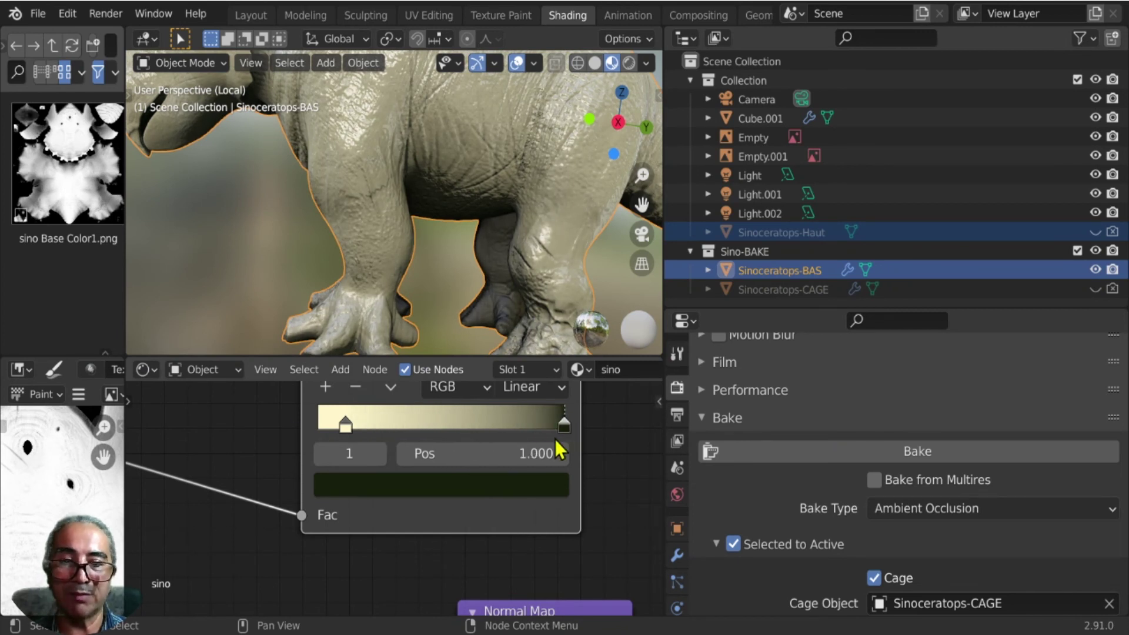
Brighten the green end slightly and make the cream stop almost white (S 0.080).
left_click(343, 486)
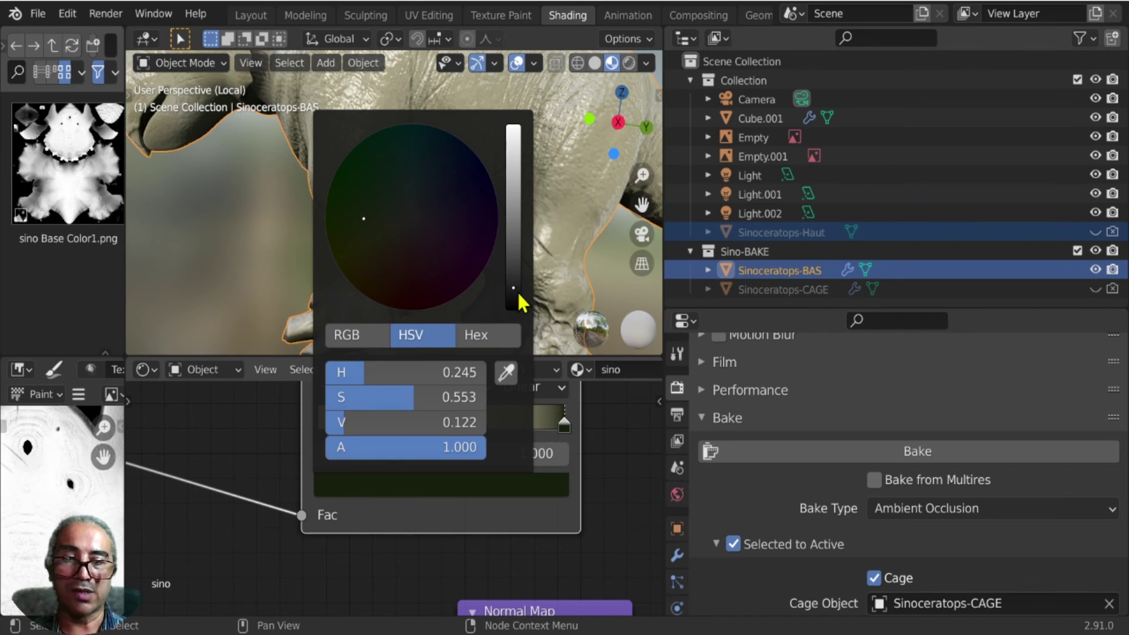
left_click_drag(468, 422, 525, 422)
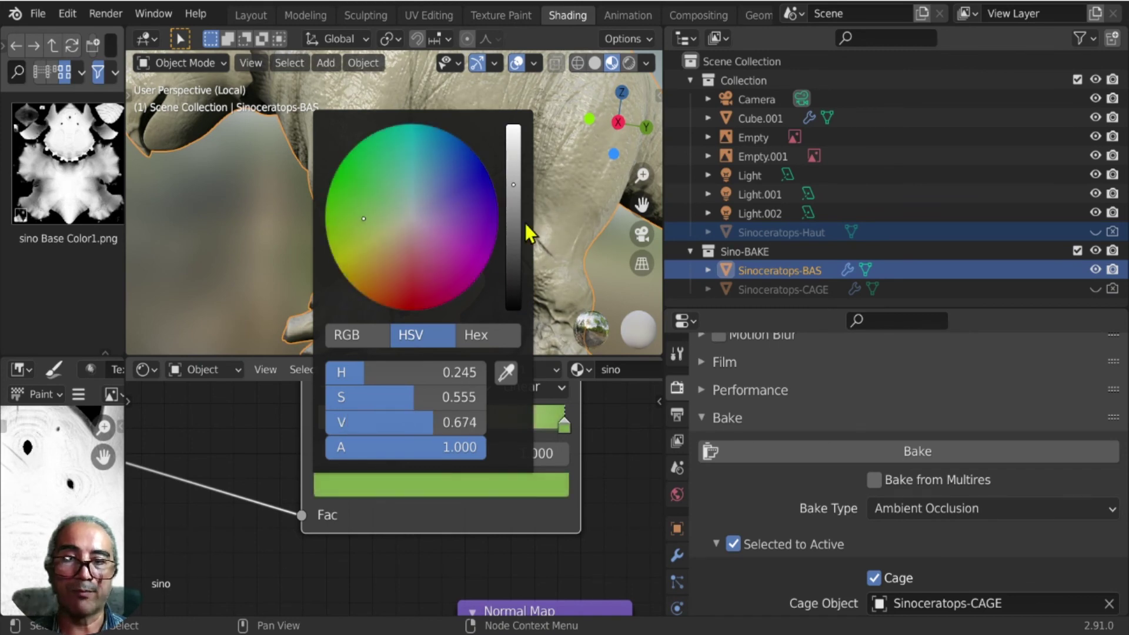
middle_click_drag(368, 228, 400, 228)
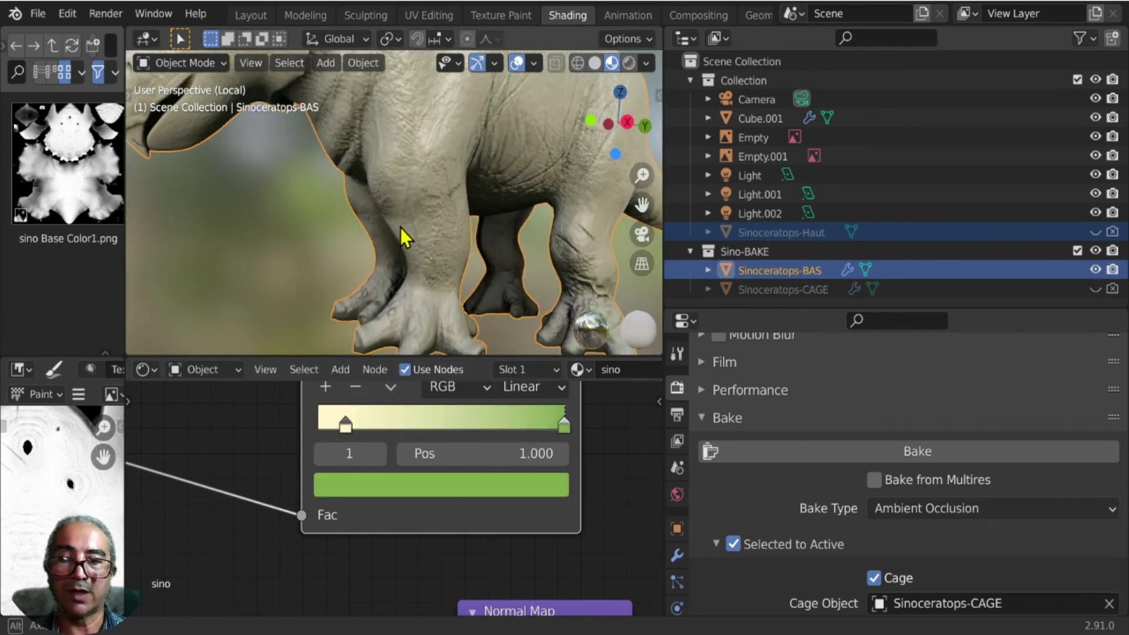
left_click(345, 428)
left_click(347, 484)
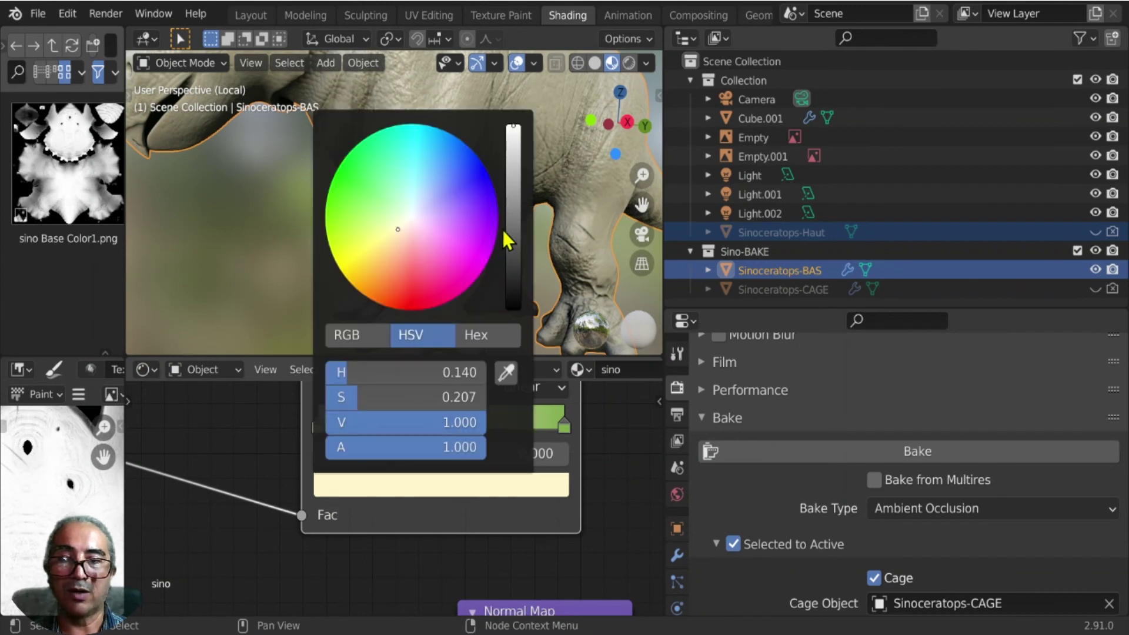
left_click(404, 227)
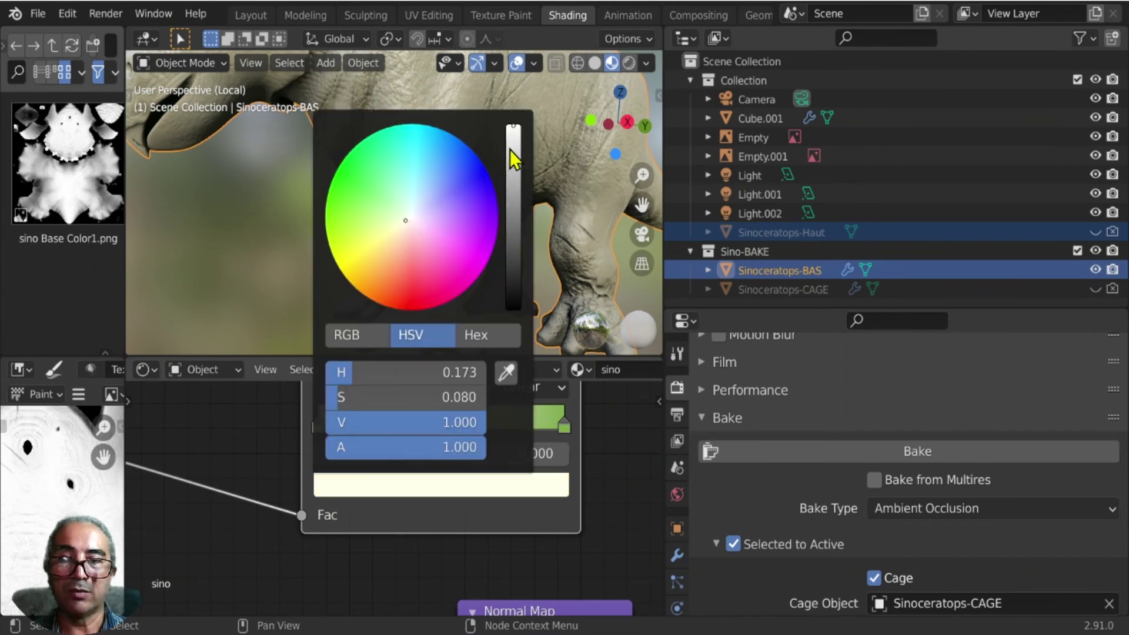
Brighten the green stop at 1.000 to V 0.840 and check the tint.
left_click(563, 429)
mouse_move(556, 424)
left_mouse_down()
mouse_move(505, 422)
mouse_move(570, 432)
mouse_move(562, 426)
left_mouse_up()
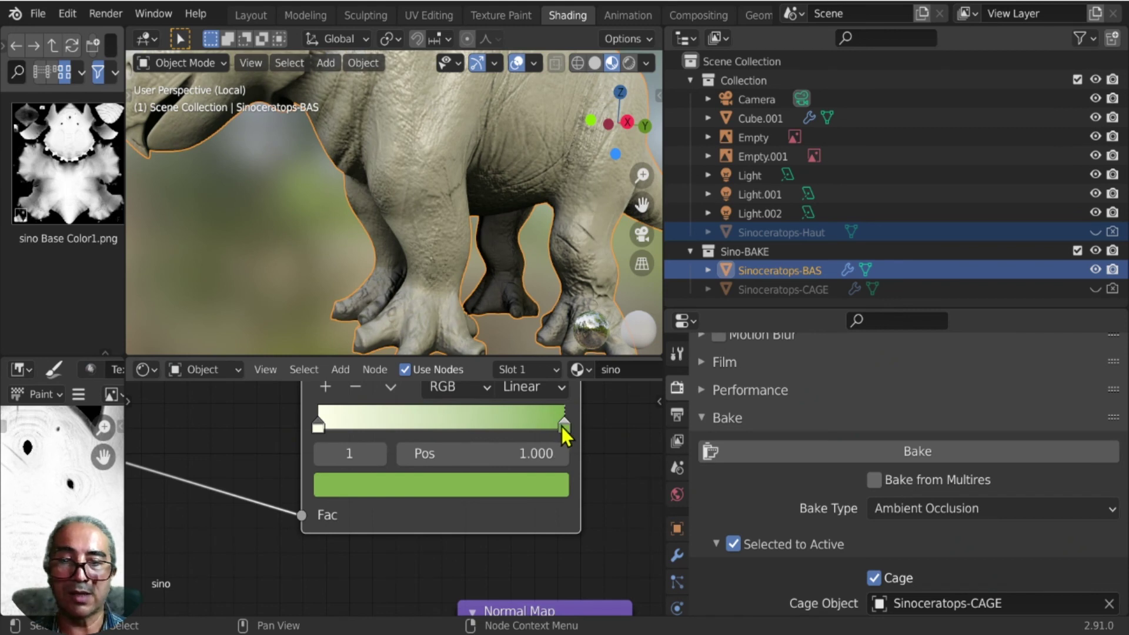
left_click(324, 490)
left_click_drag(513, 180, 514, 154)
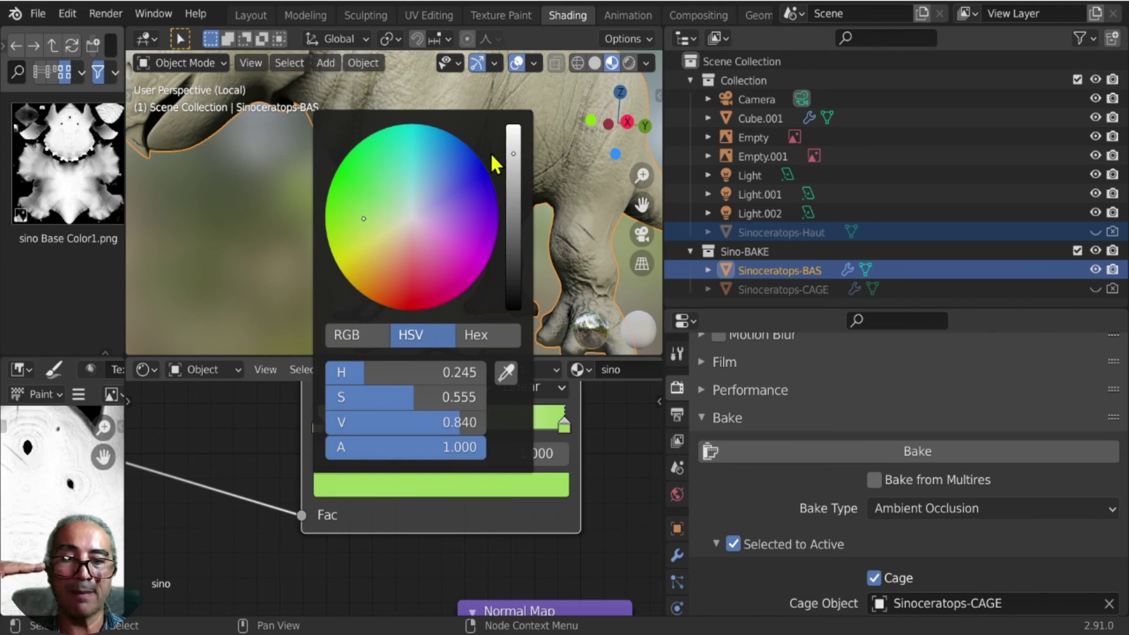
mouse_move(404, 234)
middle_mouse_down()
mouse_move(461, 146)
mouse_move(397, 147)
mouse_move(448, 154)
mouse_move(427, 207)
mouse_move(478, 196)
mouse_move(321, 222)
mouse_move(340, 186)
mouse_move(466, 155)
mouse_move(232, 217)
middle_mouse_up()
scroll(447, 154, "up", 2)
scroll(424, 186, "up", 2)
scroll(405, 146, "up", 2)
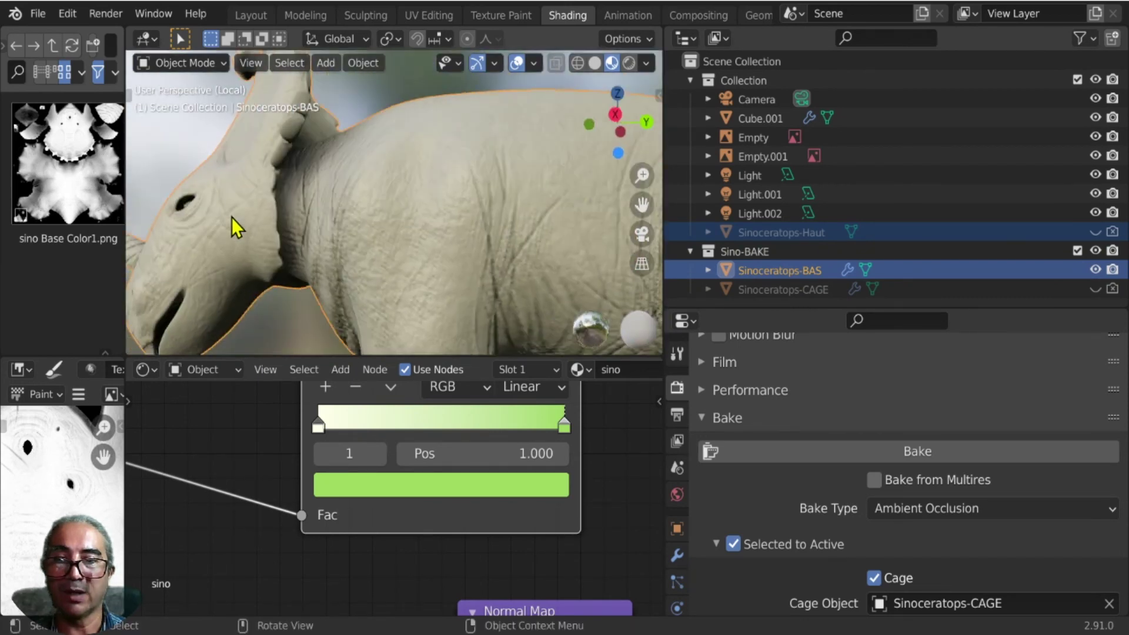
scroll(408, 214, "down", 5)
Zoom in on the dinosaur and raise the Normal Map strength to 3.200.
middle_click_drag(408, 214, 413, 235)
scroll(422, 549, "down", 3)
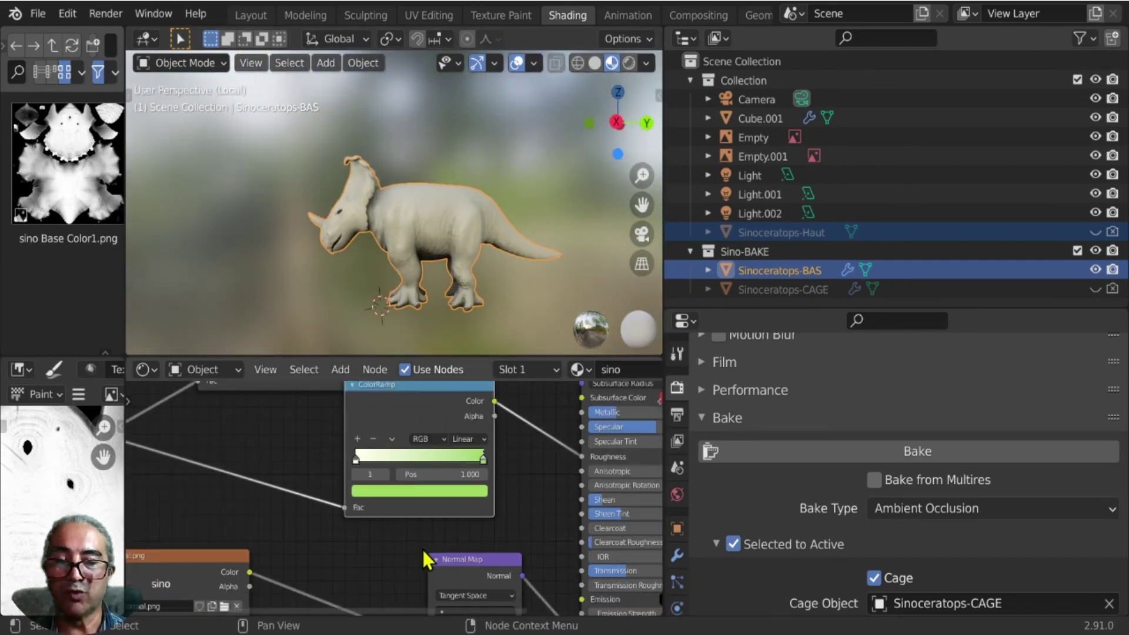
scroll(422, 549, "up", 1)
scroll(421, 567, "up", 1)
scroll(500, 535, "up", 1)
scroll(499, 524, "up", 1)
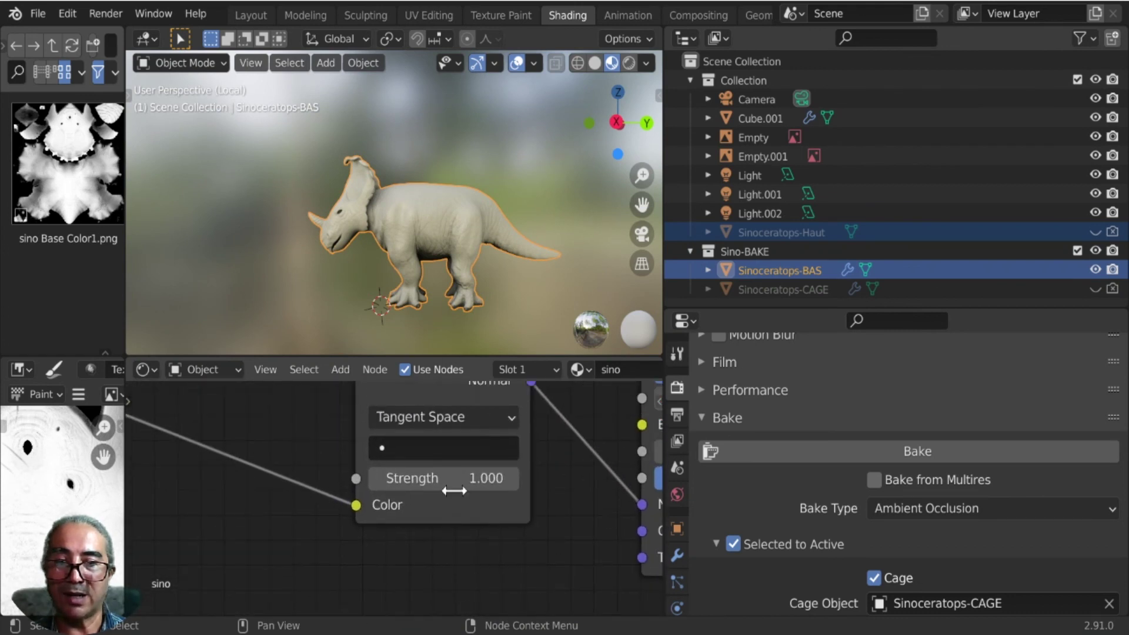
scroll(454, 491, "up", 1)
scroll(454, 183, "up", 1)
scroll(460, 186, "up", 4)
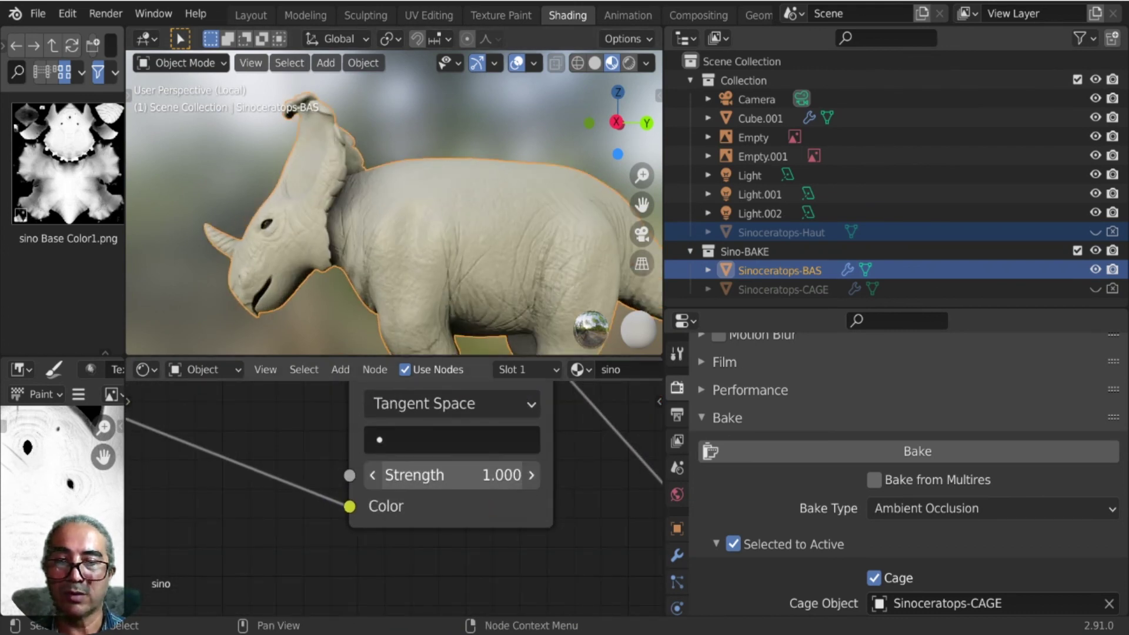
scroll(408, 221, "up", 2)
scroll(410, 211, "up", 2)
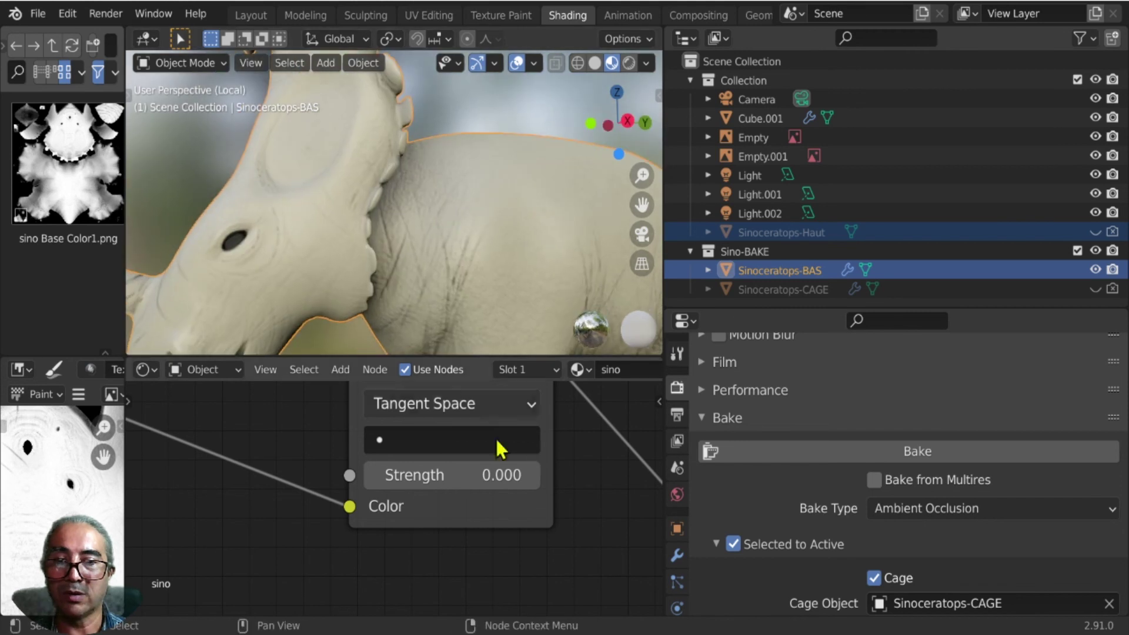
scroll(410, 211, "up", 2)
mouse_move(447, 475)
left_mouse_down()
mouse_move(494, 476)
mouse_move(483, 475)
left_mouse_up()
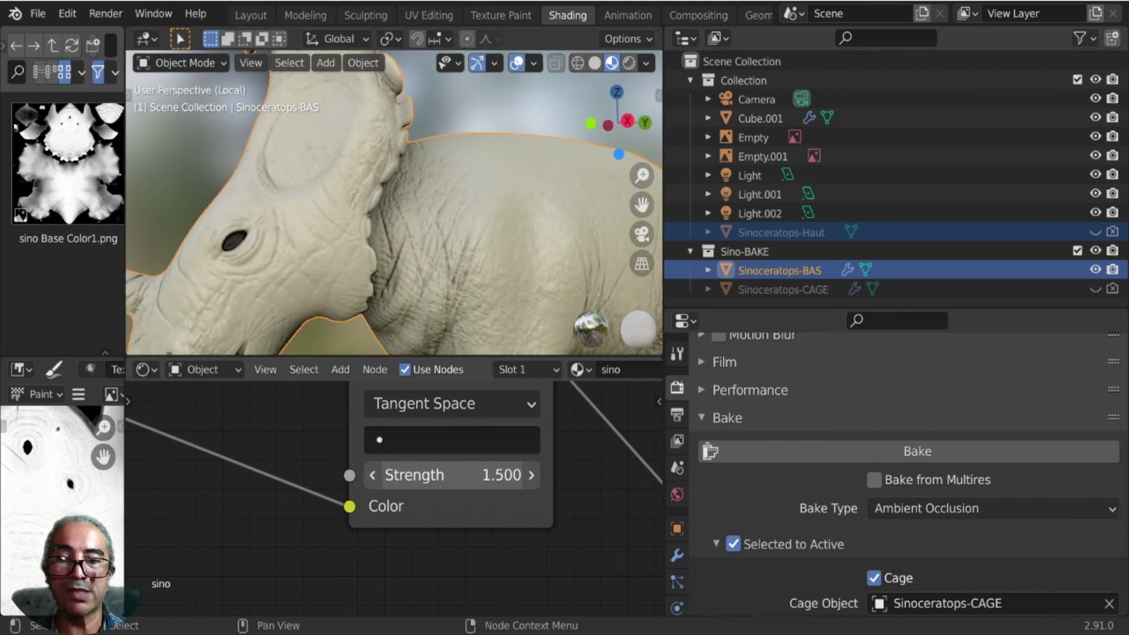
Inspect the head's skin close-up and drop the Normal Map strength for a flatter comparison.
middle_click_drag(328, 230, 355, 221)
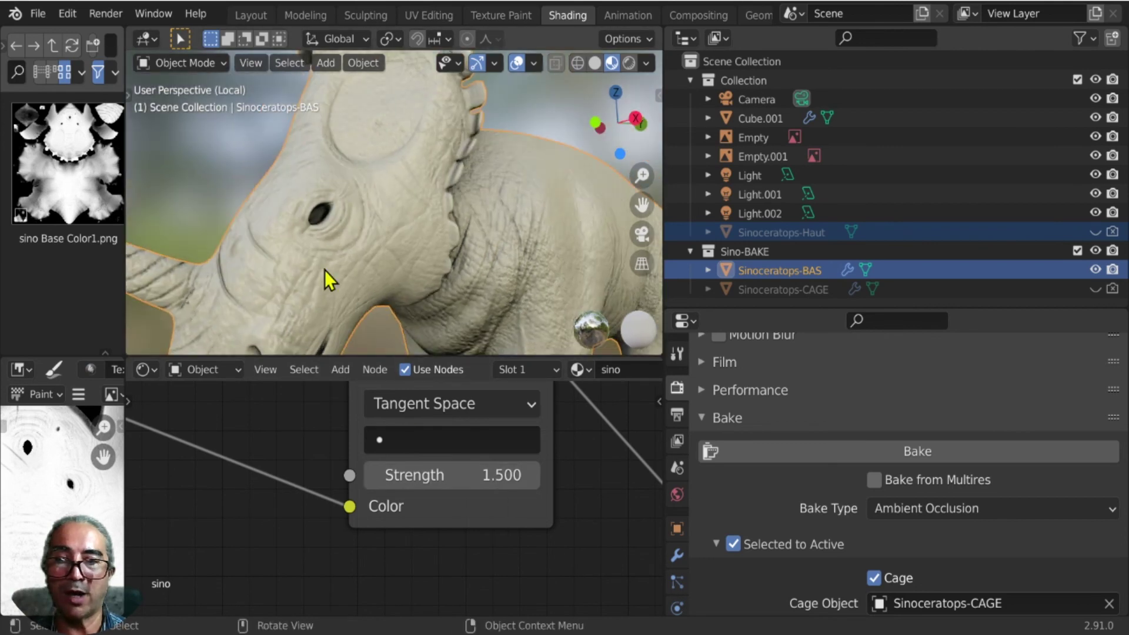
middle_click_drag(289, 196, 313, 174)
scroll(313, 174, "up", 5)
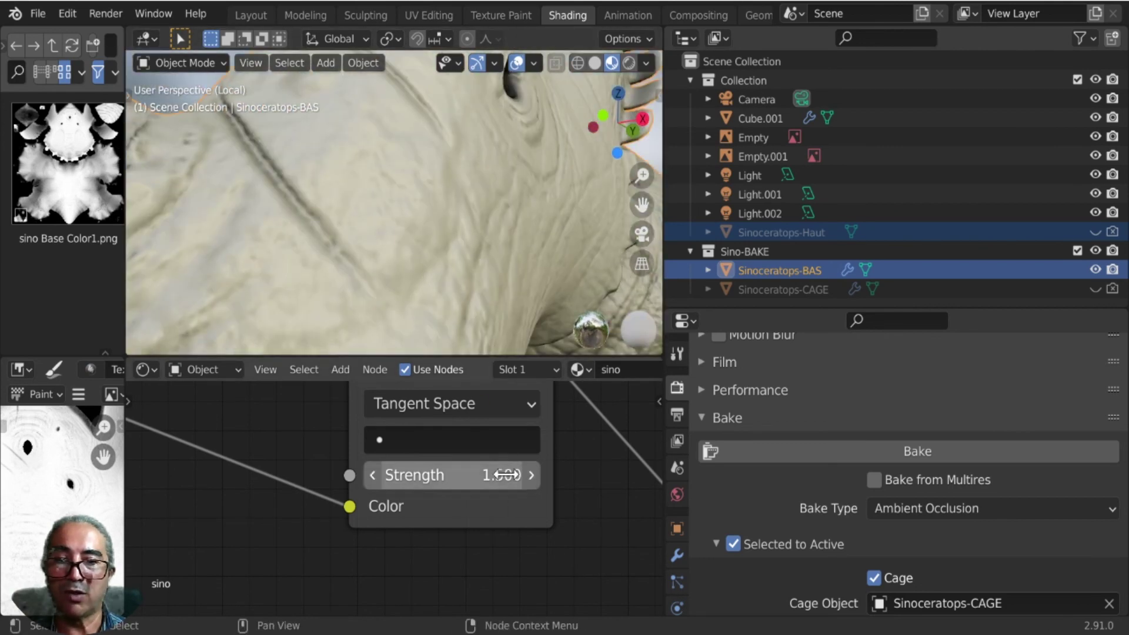
mouse_move(507, 475)
left_mouse_down()
mouse_move(459, 475)
mouse_move(553, 475)
left_mouse_up()
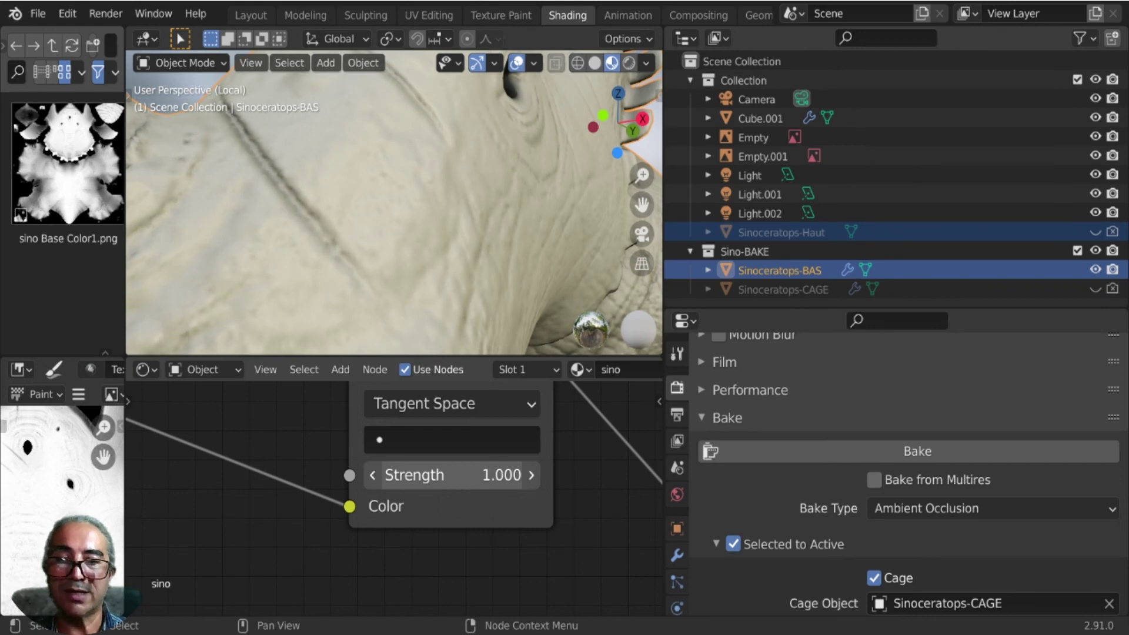
View the neck from the side, trying Normal Map strength 4.300, then 2.700.
scroll(396, 244, "down", 8)
middle_click_drag(445, 181, 393, 183)
scroll(426, 220, "up", 5)
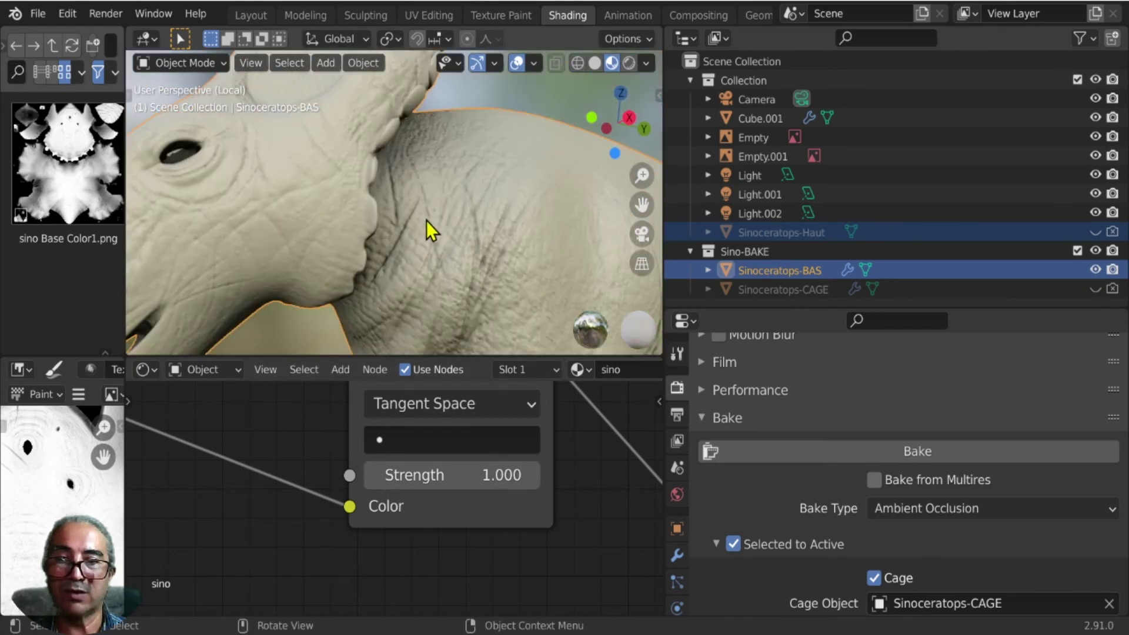
left_click_drag(501, 475, 553, 474)
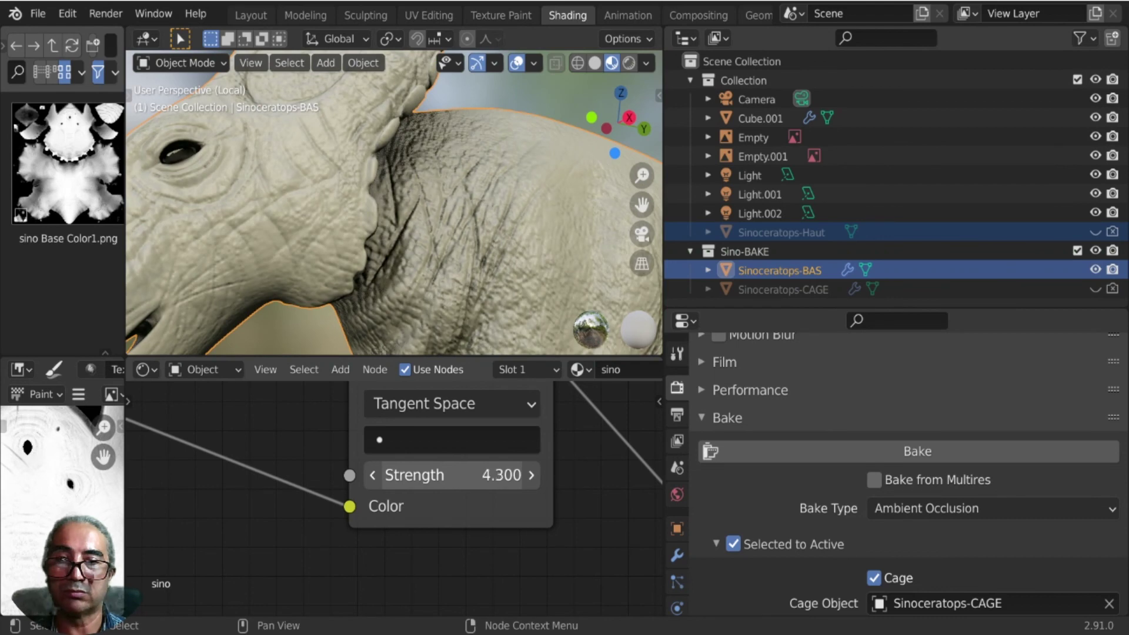
left_click_drag(501, 475, 518, 474)
From a side view, lower the Normal Map strength and settle on 1.200.
scroll(456, 265, "down", 5)
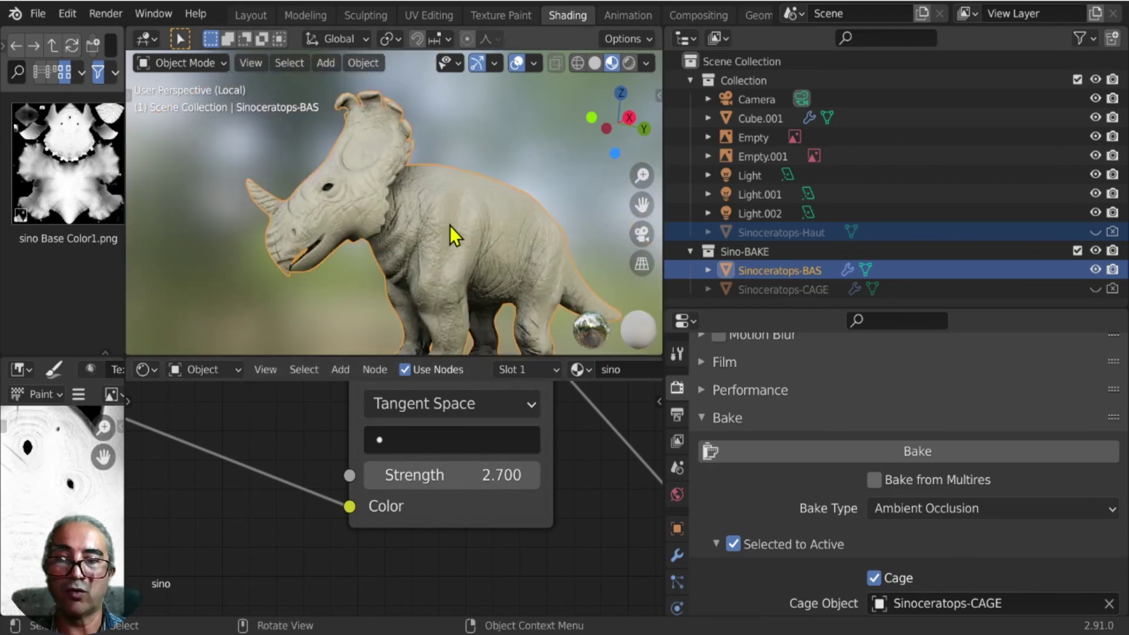
mouse_move(450, 226)
middle_mouse_down()
mouse_move(341, 177)
mouse_move(395, 259)
middle_mouse_up()
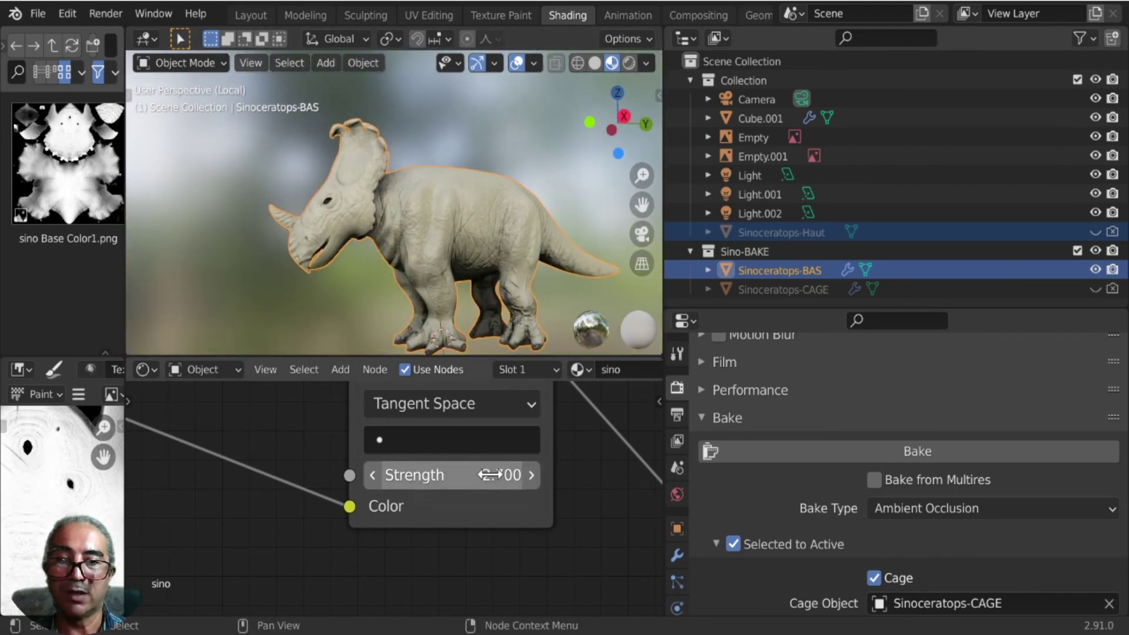
left_click_drag(490, 474, 483, 474)
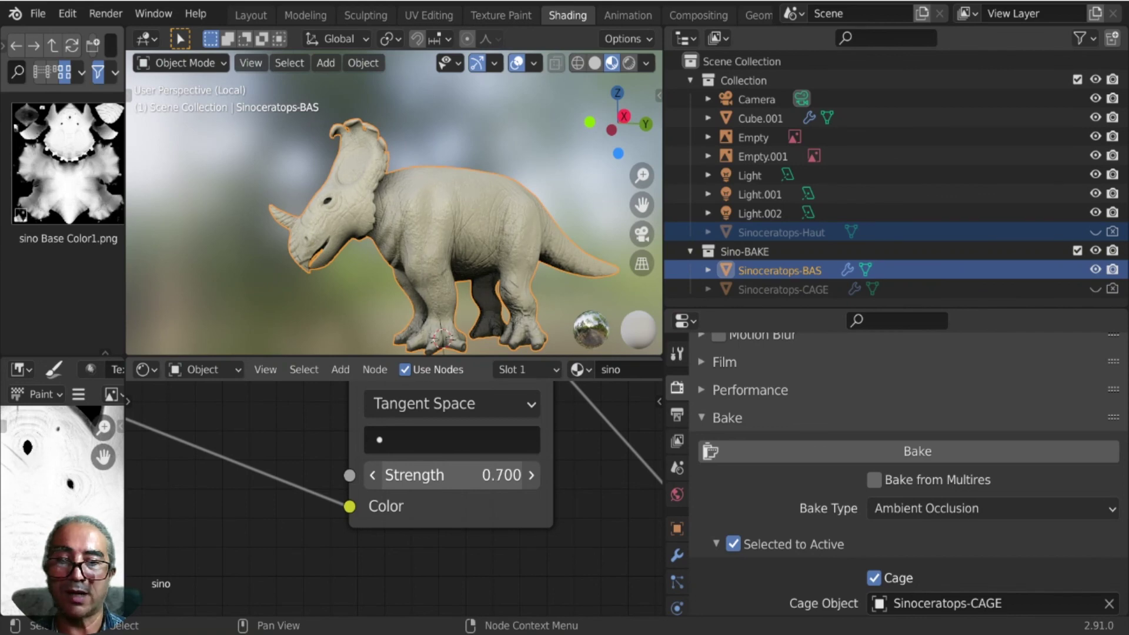
left_click_drag(483, 475, 486, 474)
Orbit to a side-on view of the whole dinosaur with legs and deselect it.
scroll(443, 262, "up", 4)
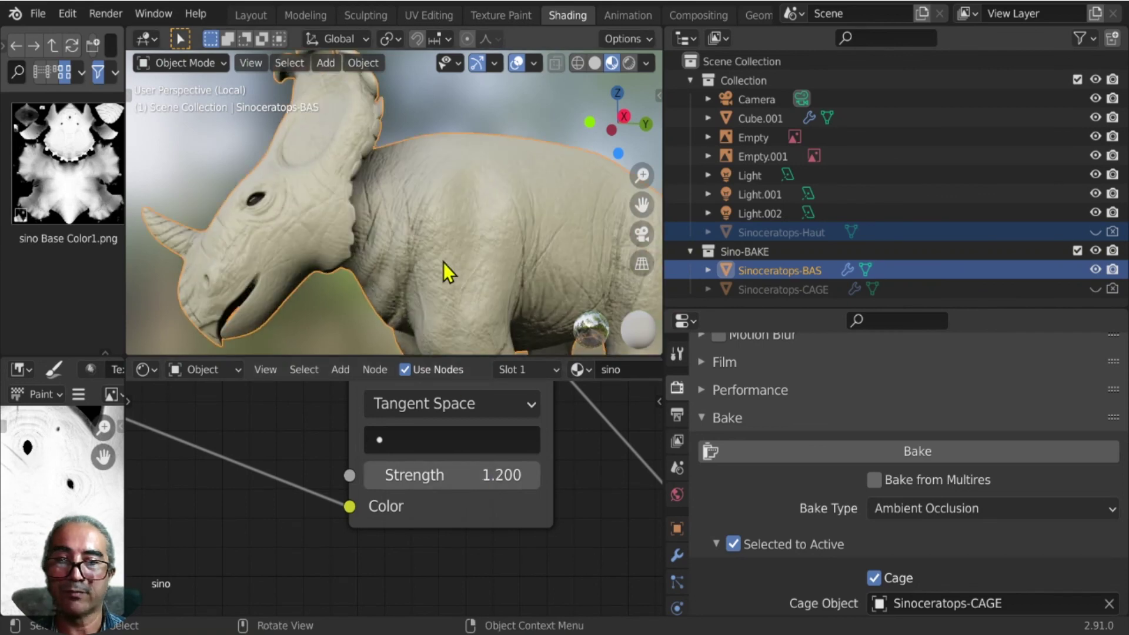
scroll(443, 263, "up", 3)
scroll(412, 236, "up", 2)
scroll(385, 214, "down", 8)
mouse_move(363, 203)
middle_mouse_down()
mouse_move(446, 210)
mouse_move(436, 217)
middle_mouse_up()
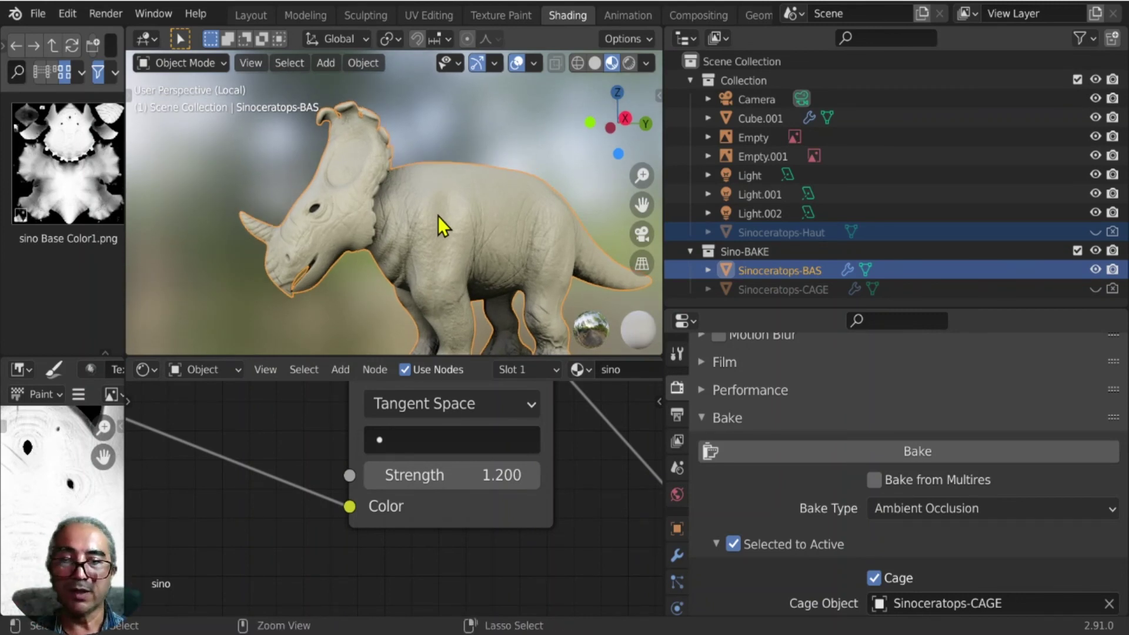
middle_click_drag(439, 217, 454, 230)
left_click(331, 311)
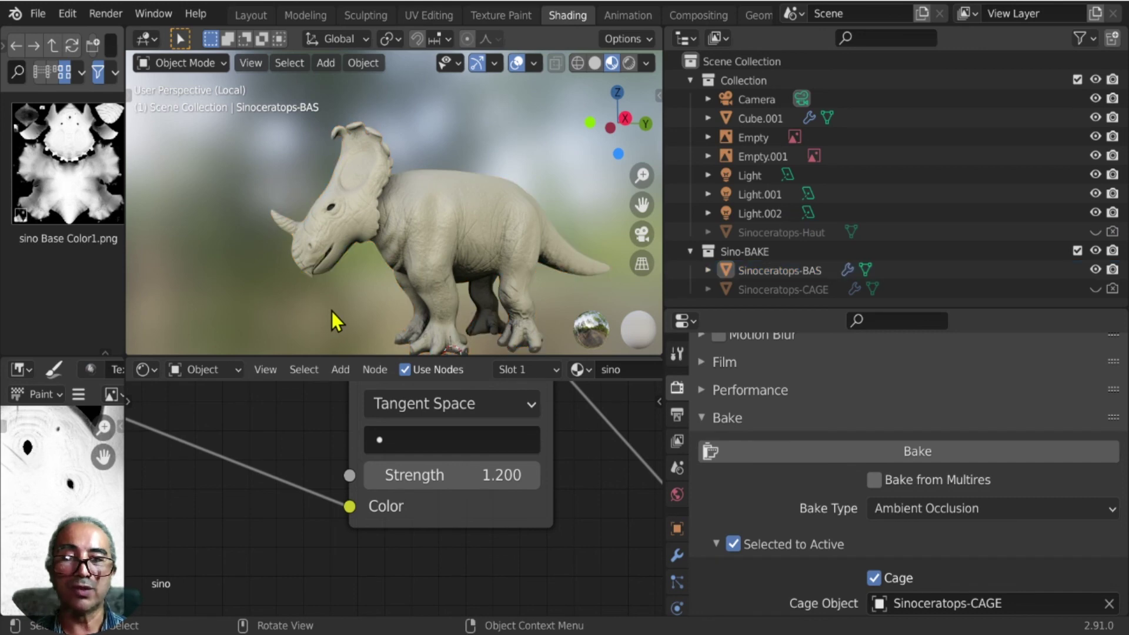
Maximize the 3D viewport with Ctrl+Space and orbit for a larger side-on view of the dinosaur.
key("ctrl+space")
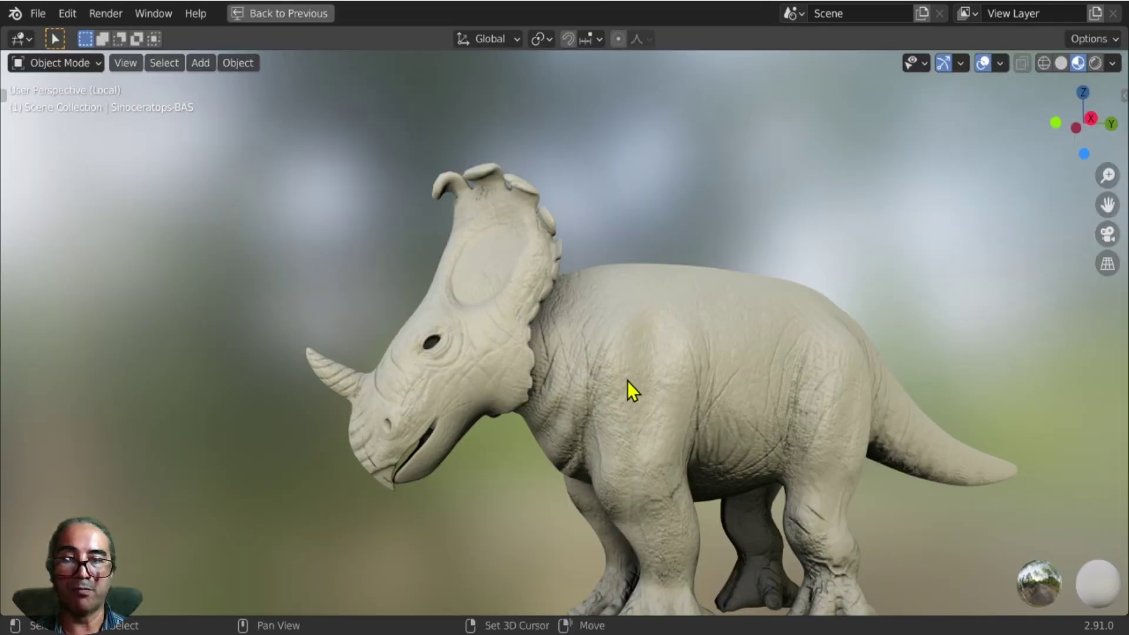
middle_click_drag(627, 381, 633, 404)
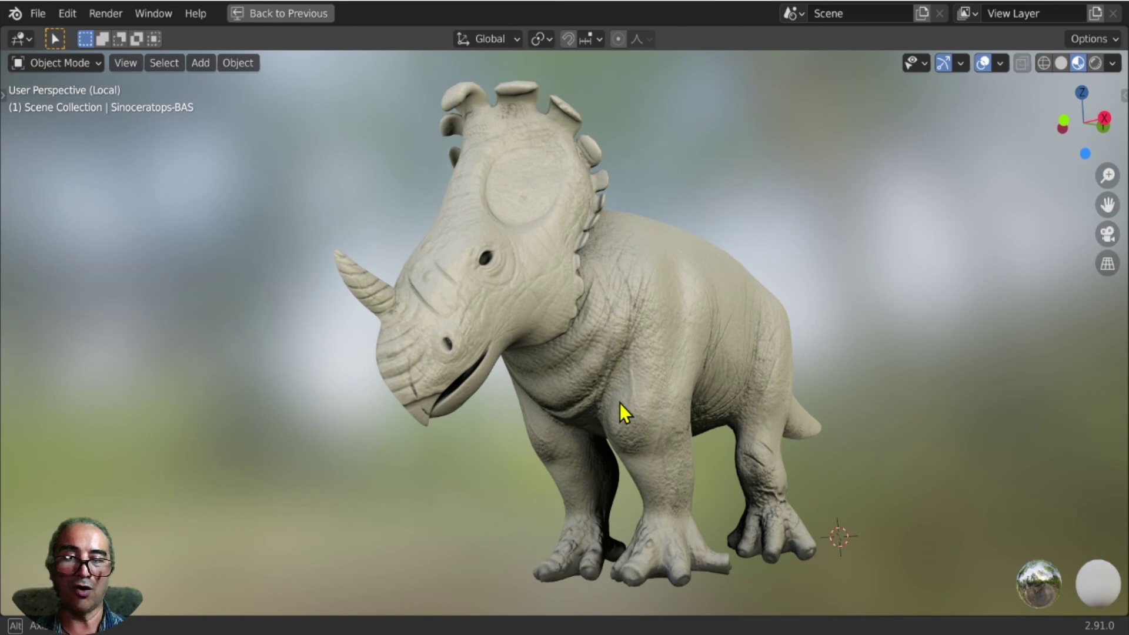
mouse_move(620, 404)
middle_mouse_down()
mouse_move(610, 234)
mouse_move(594, 225)
middle_mouse_up()
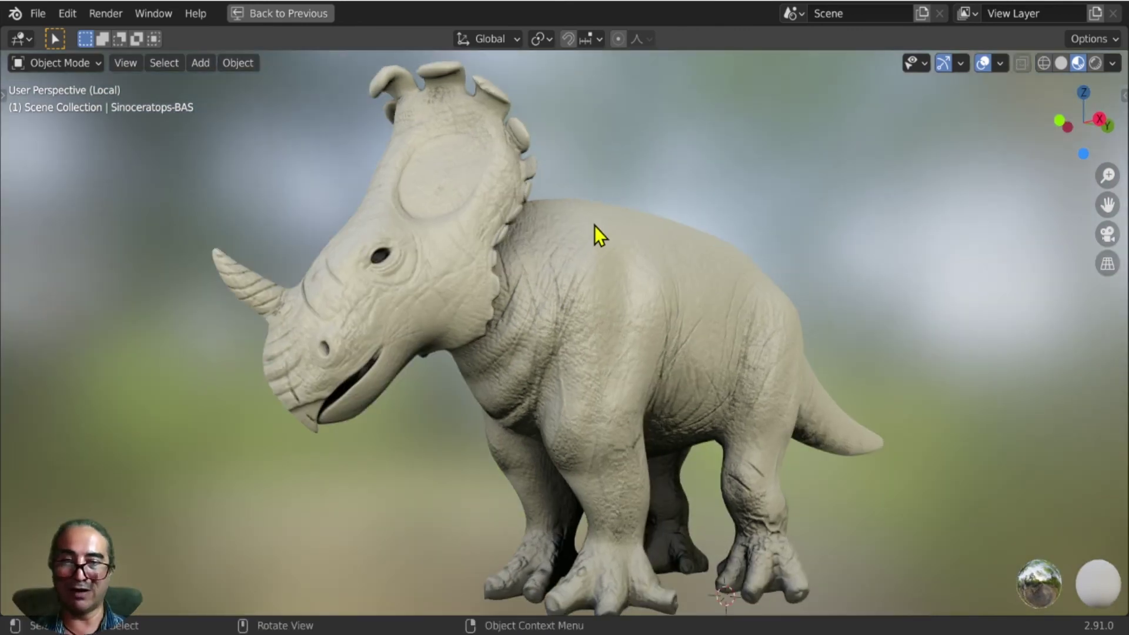